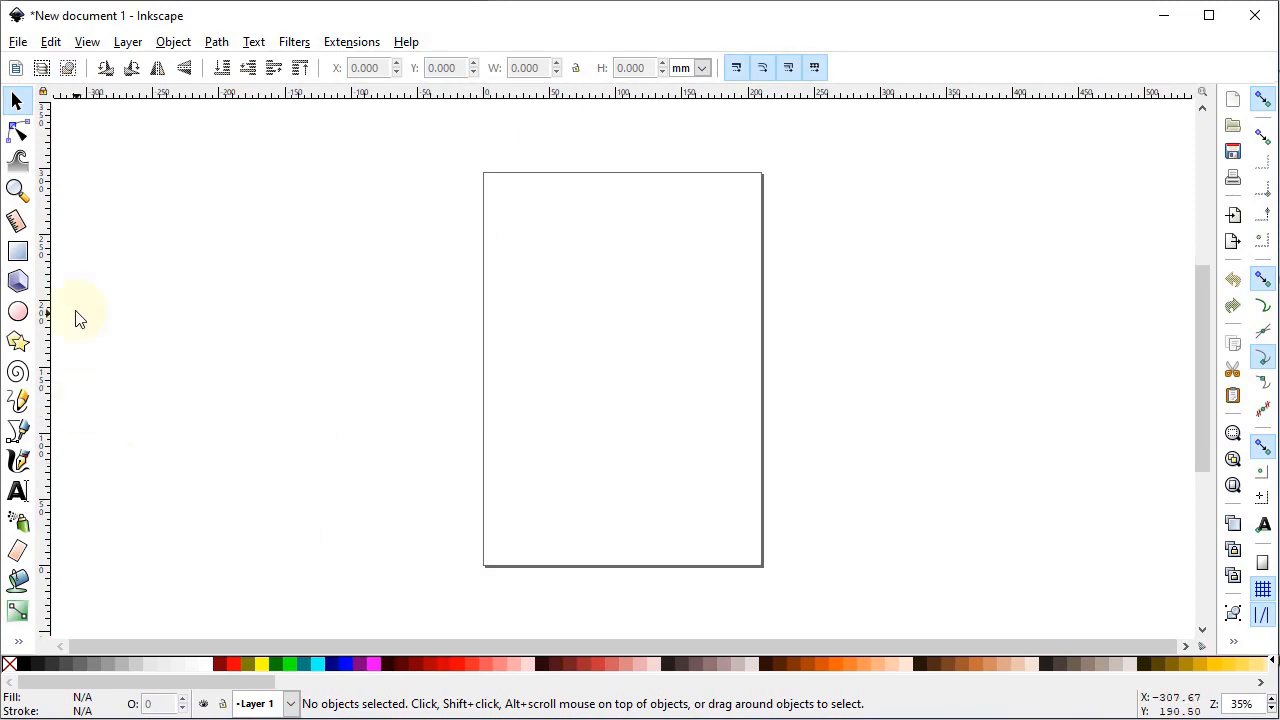
- Set the window layout to Wide and check which interface bars are enabled for display
click(84, 46)
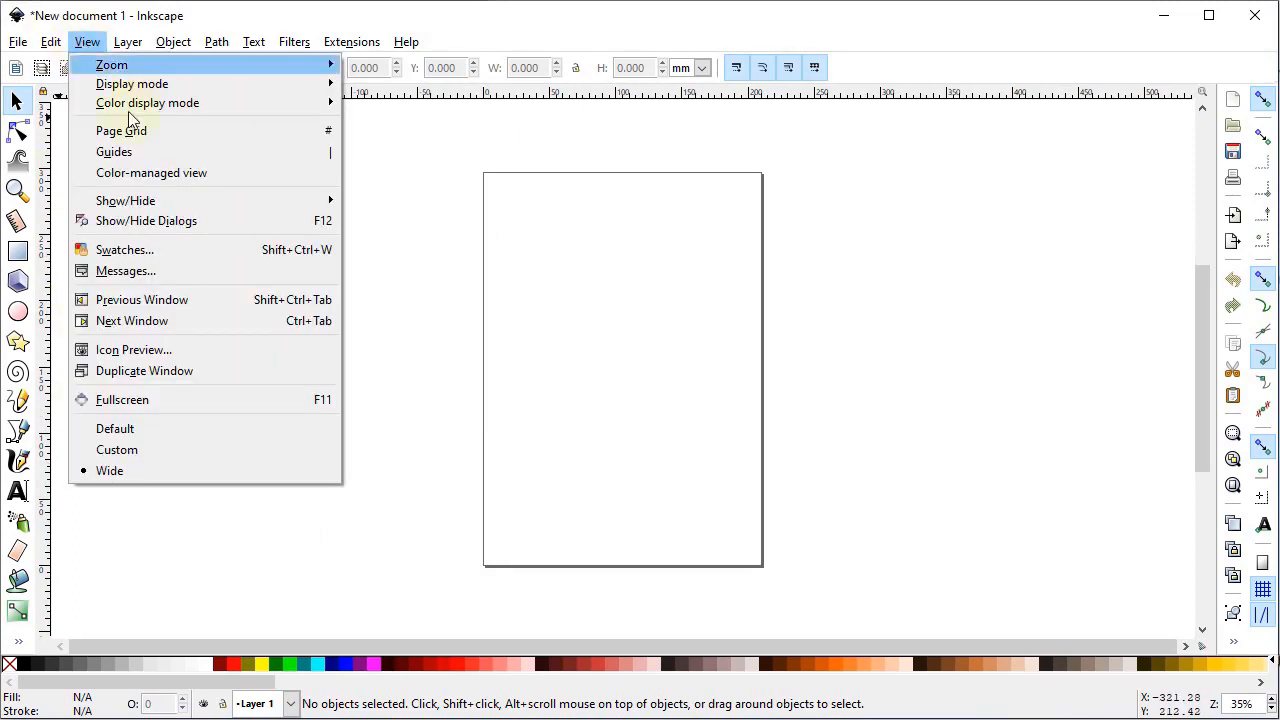
click(156, 476)
click(87, 42)
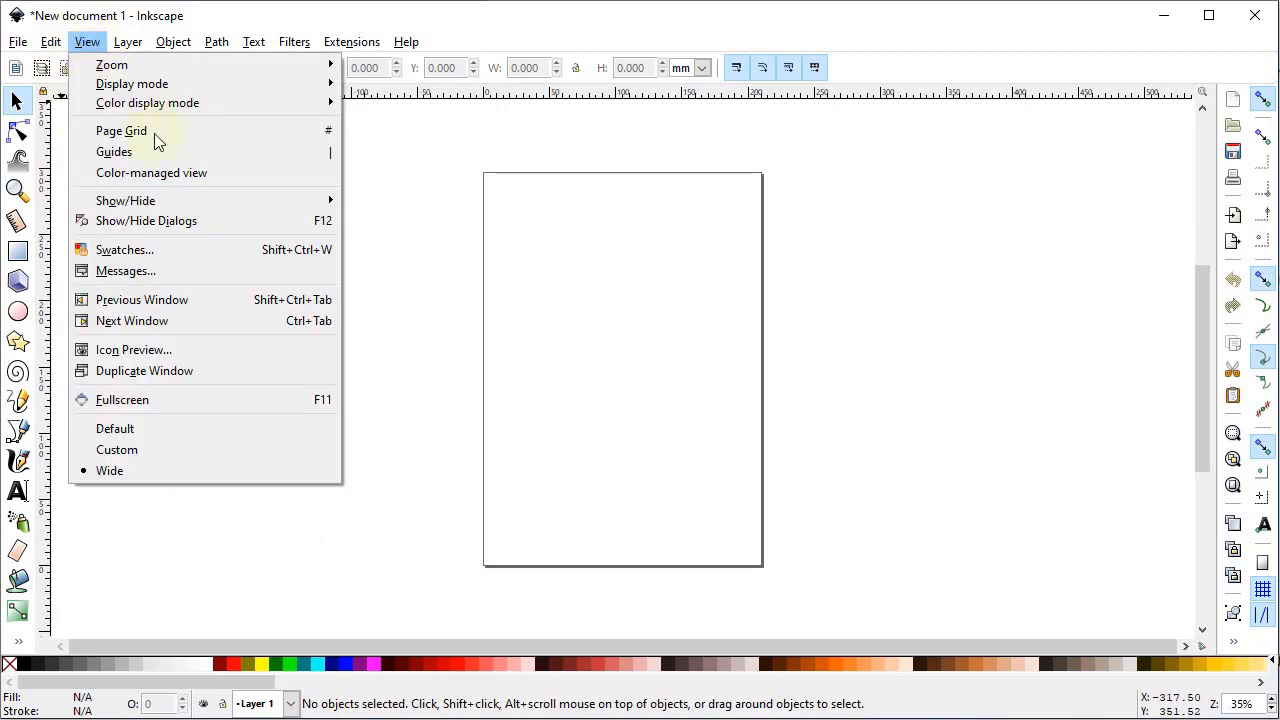
mouse_move(205, 205)
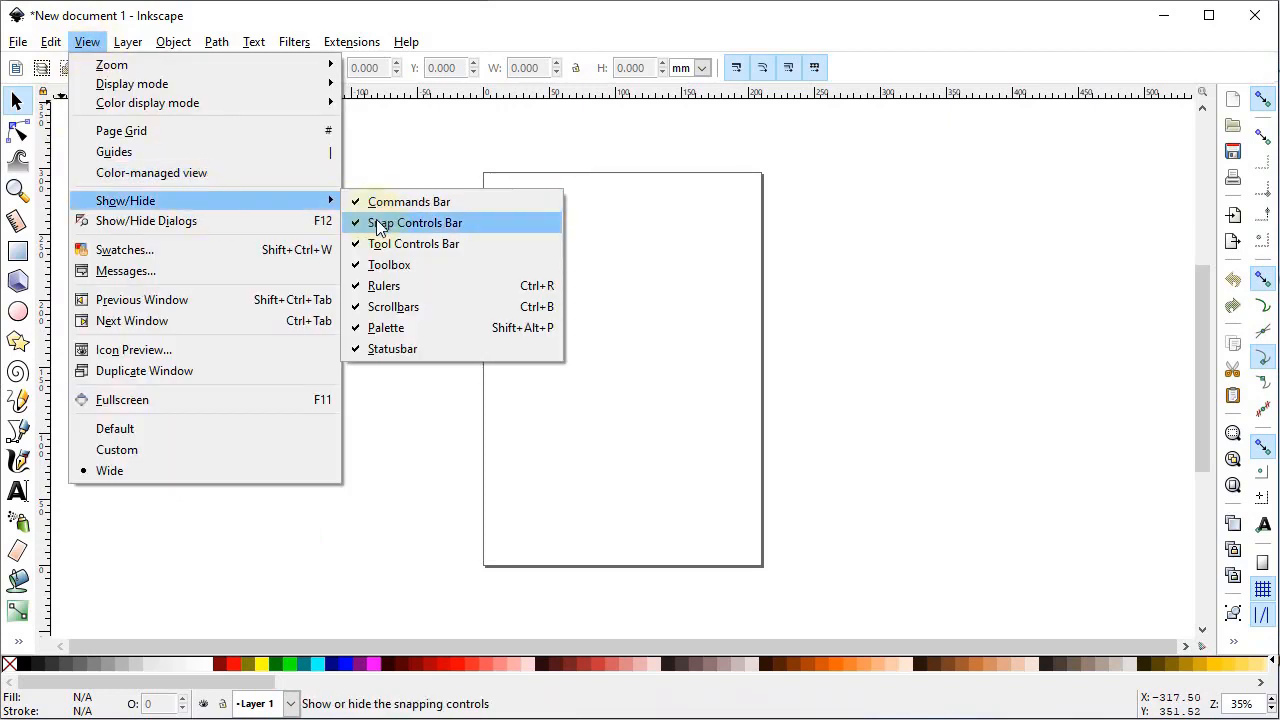
click(486, 457)
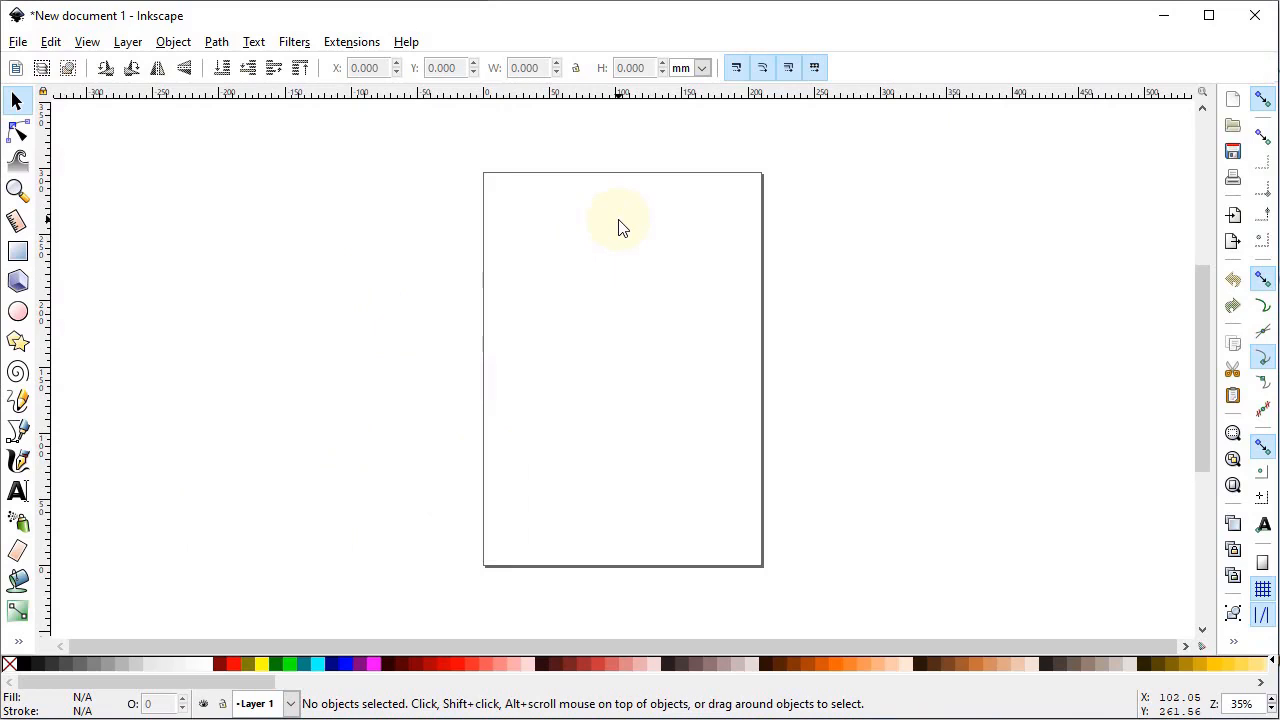
- In the document properties, set both the display units and the custom page size units to px
click(18, 42)
click(110, 368)
drag(1005, 50, 406, 29)
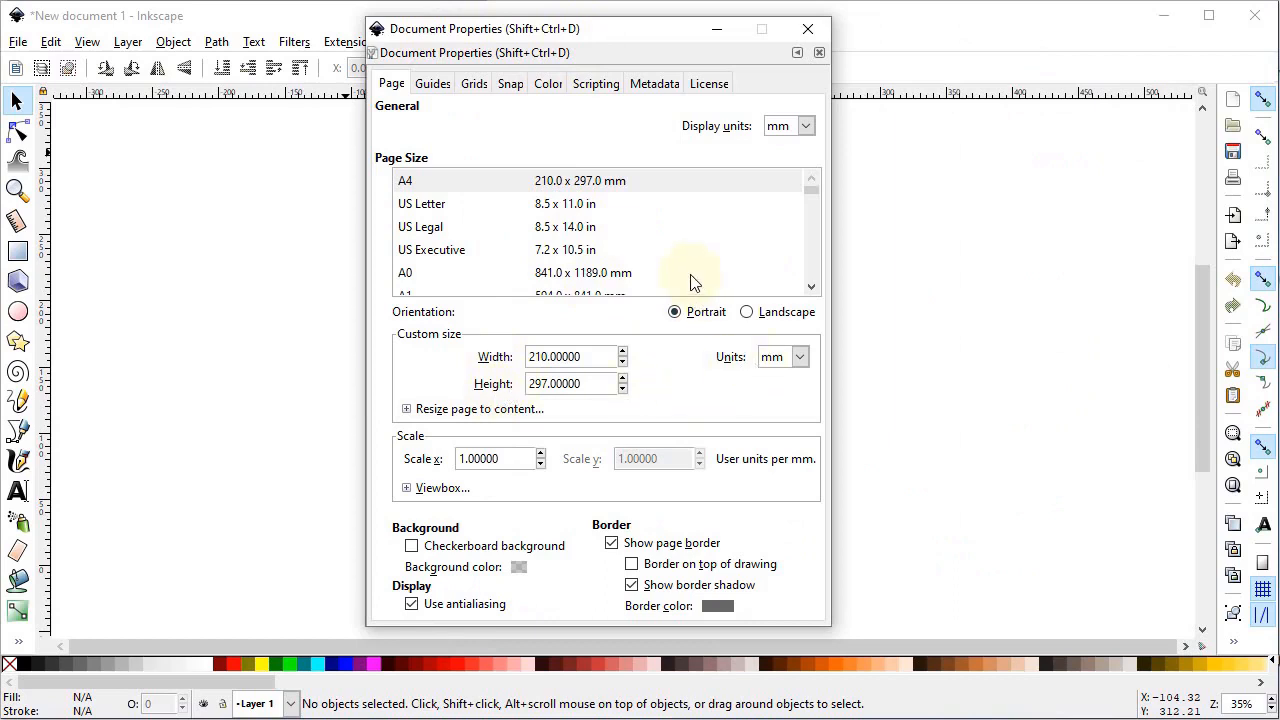
click(805, 126)
click(793, 247)
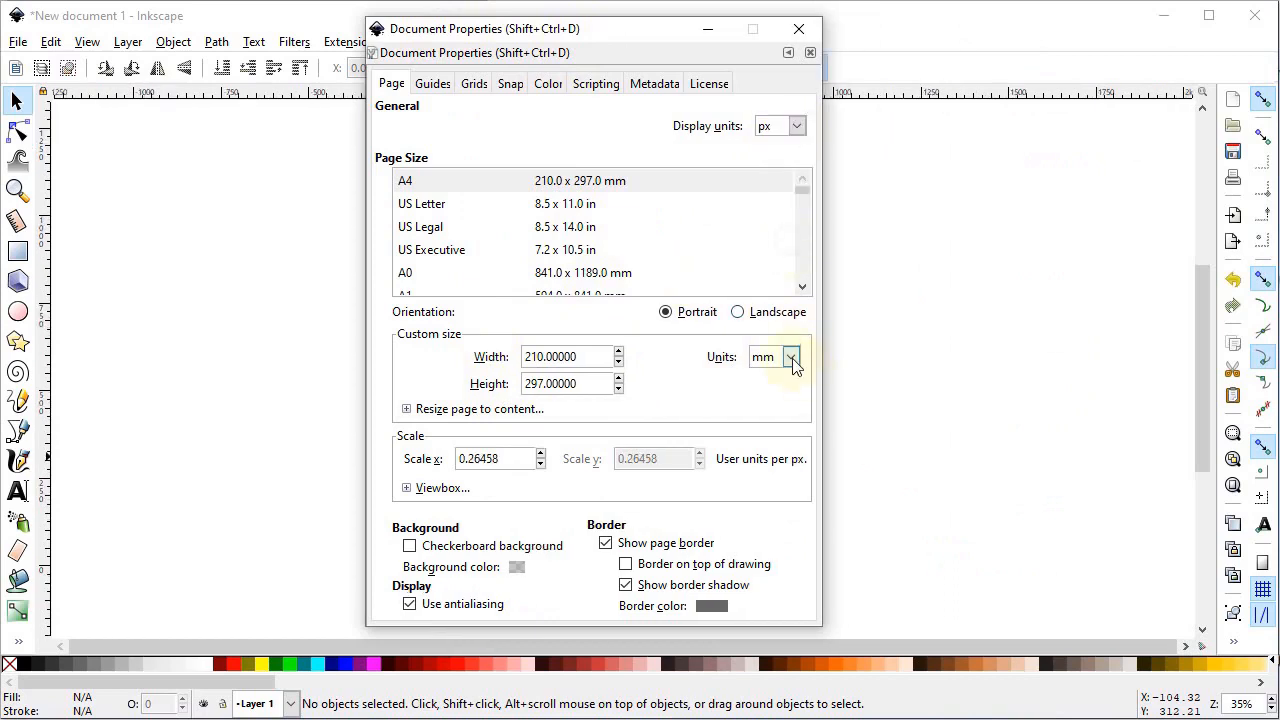
click(790, 357)
click(768, 480)
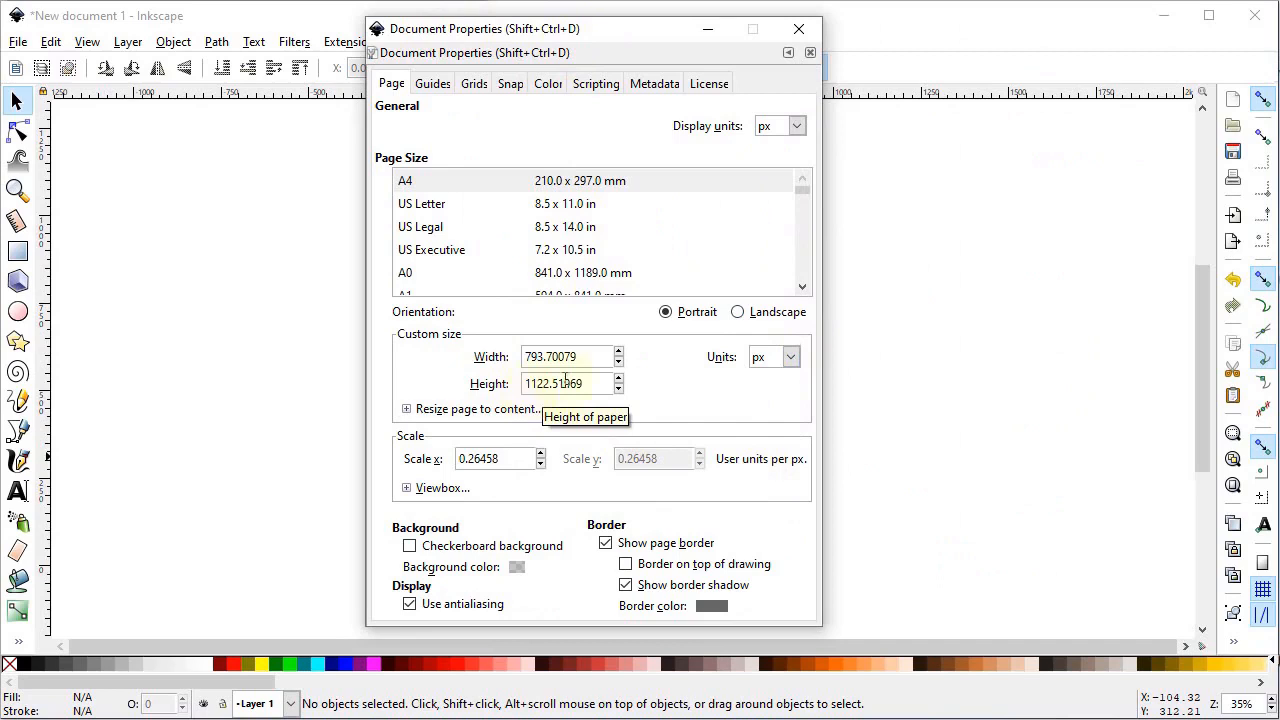
- Set the page size to 1280 px wide by 720 px high and fit the page in view
drag(574, 357, 499, 357)
text(1280)
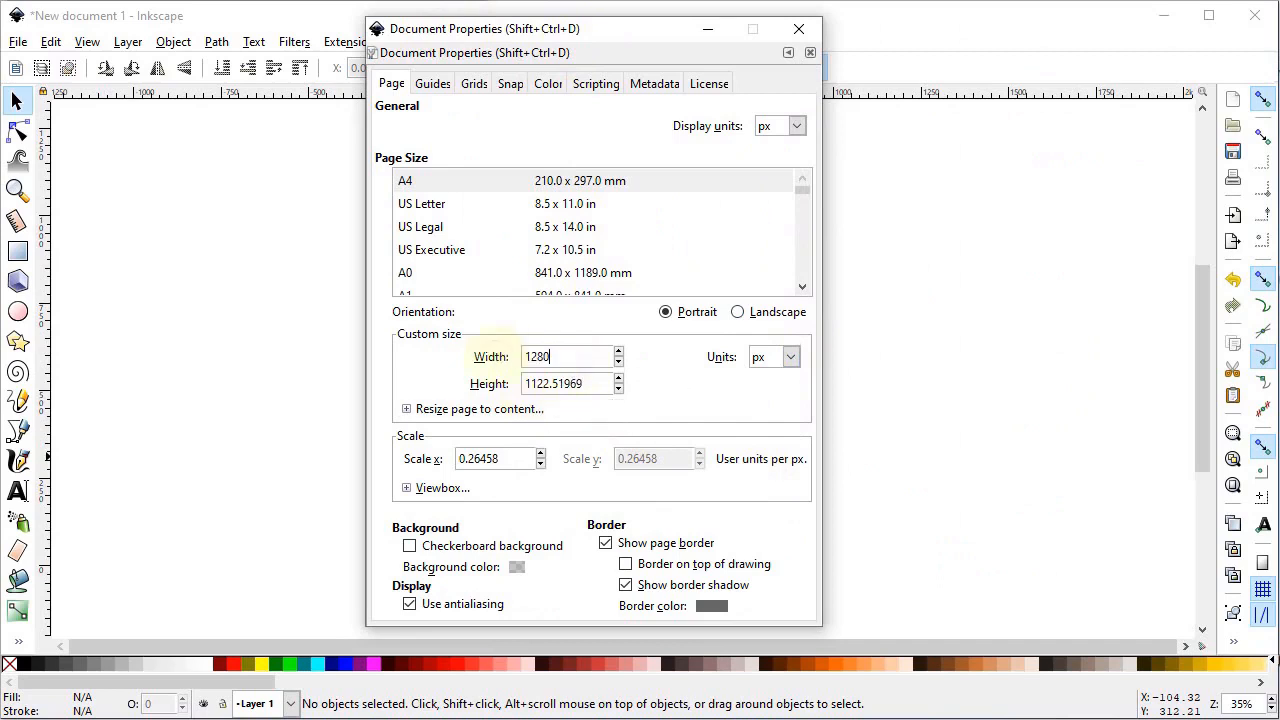
key(Tab)
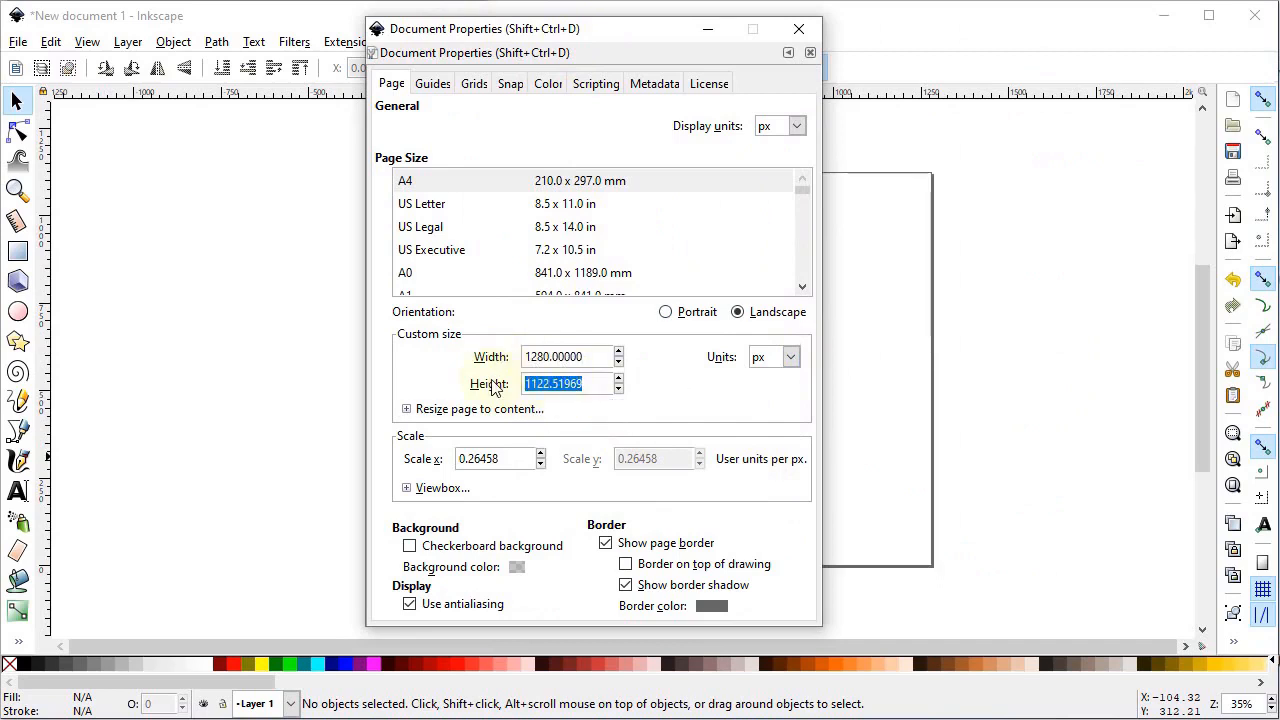
text(720)
key(Return)
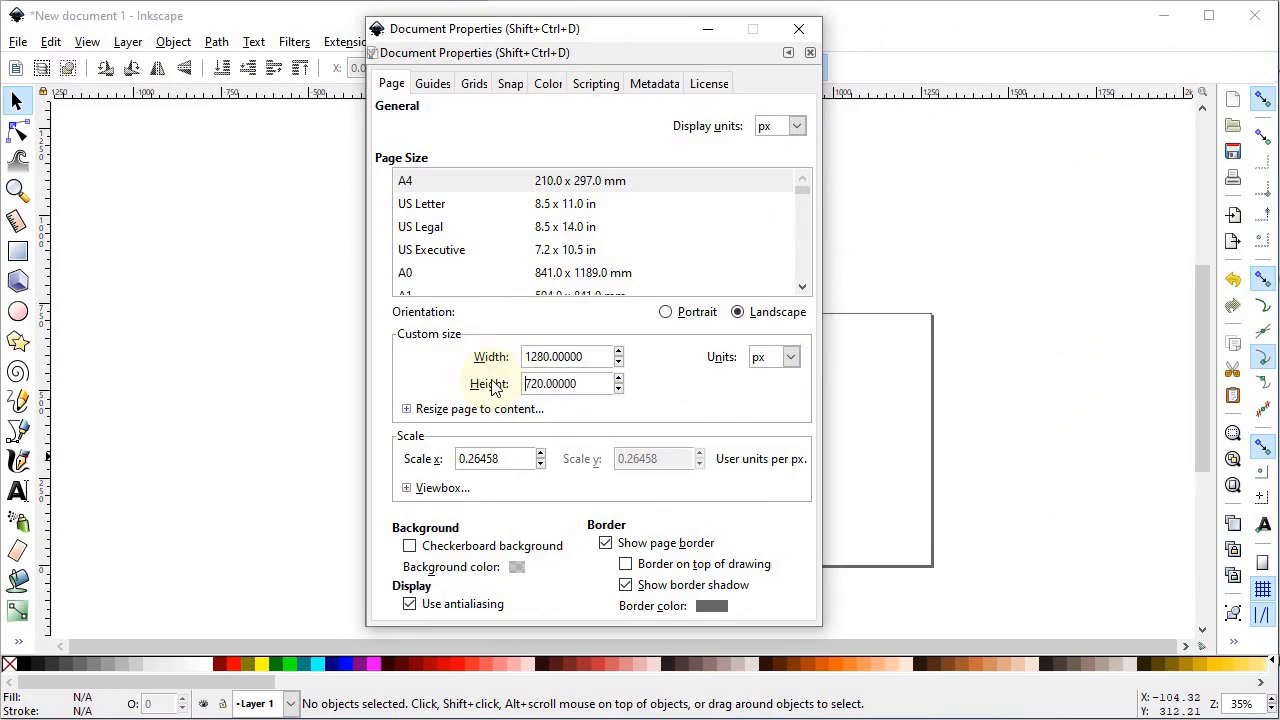
click(793, 28)
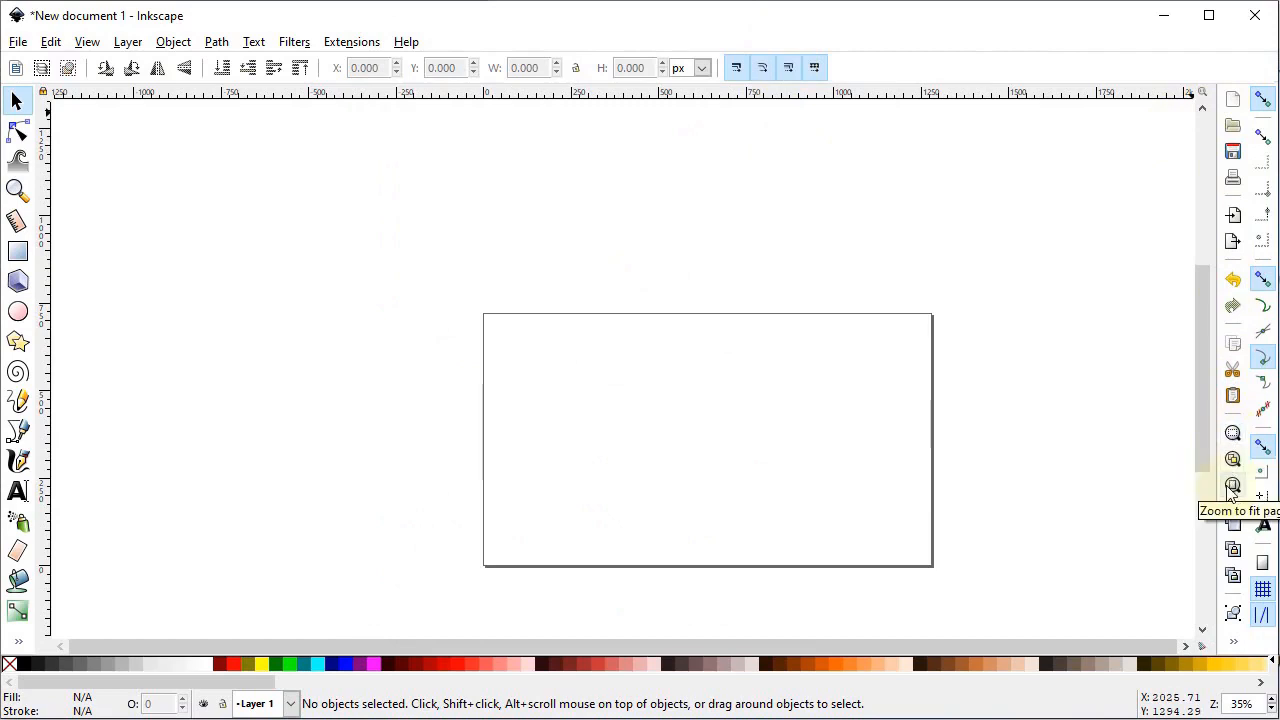
click(1232, 487)
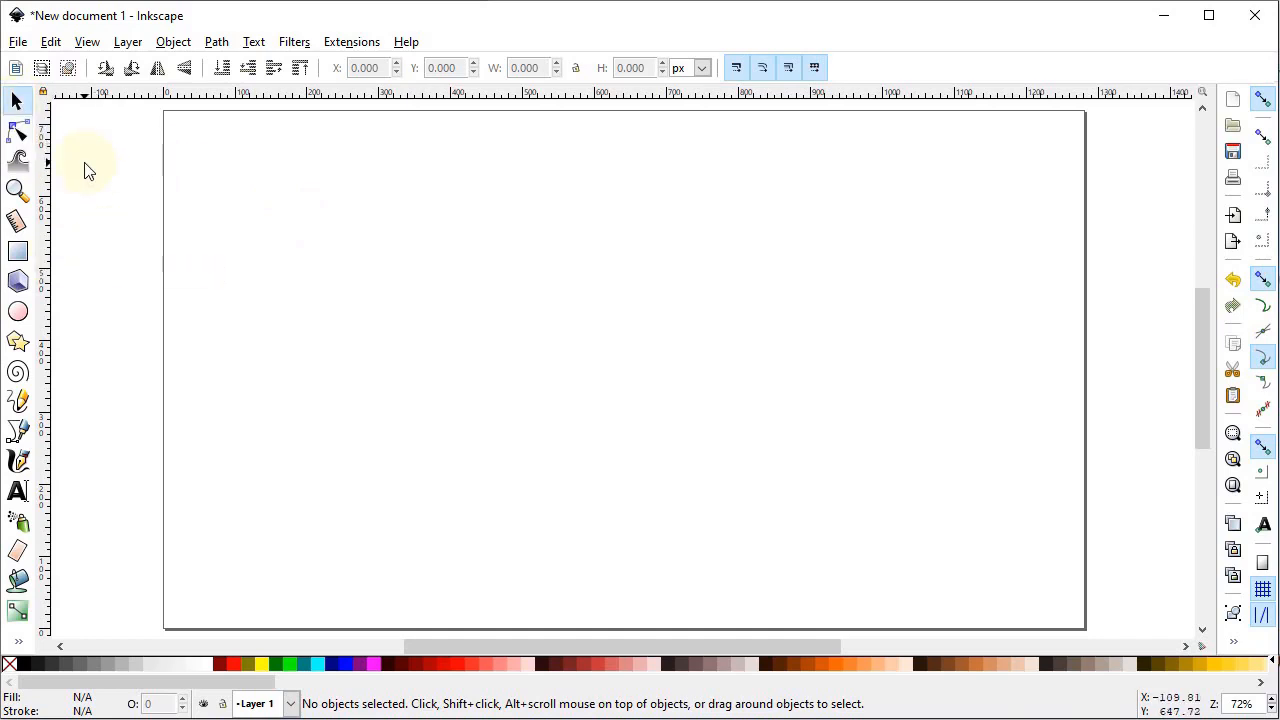
- Draw a dark green rectangle in the page's upper-left area and resize it to about 393 by 249 px
click(27, 252)
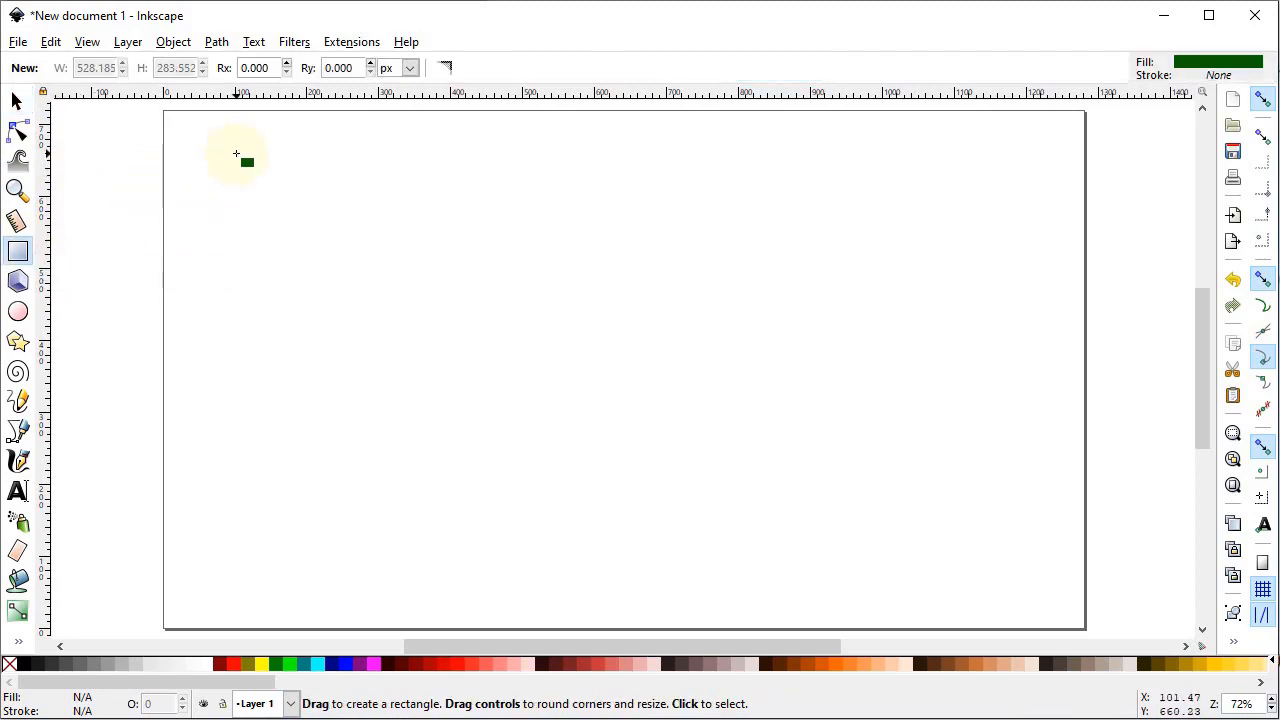
drag(236, 153, 503, 321)
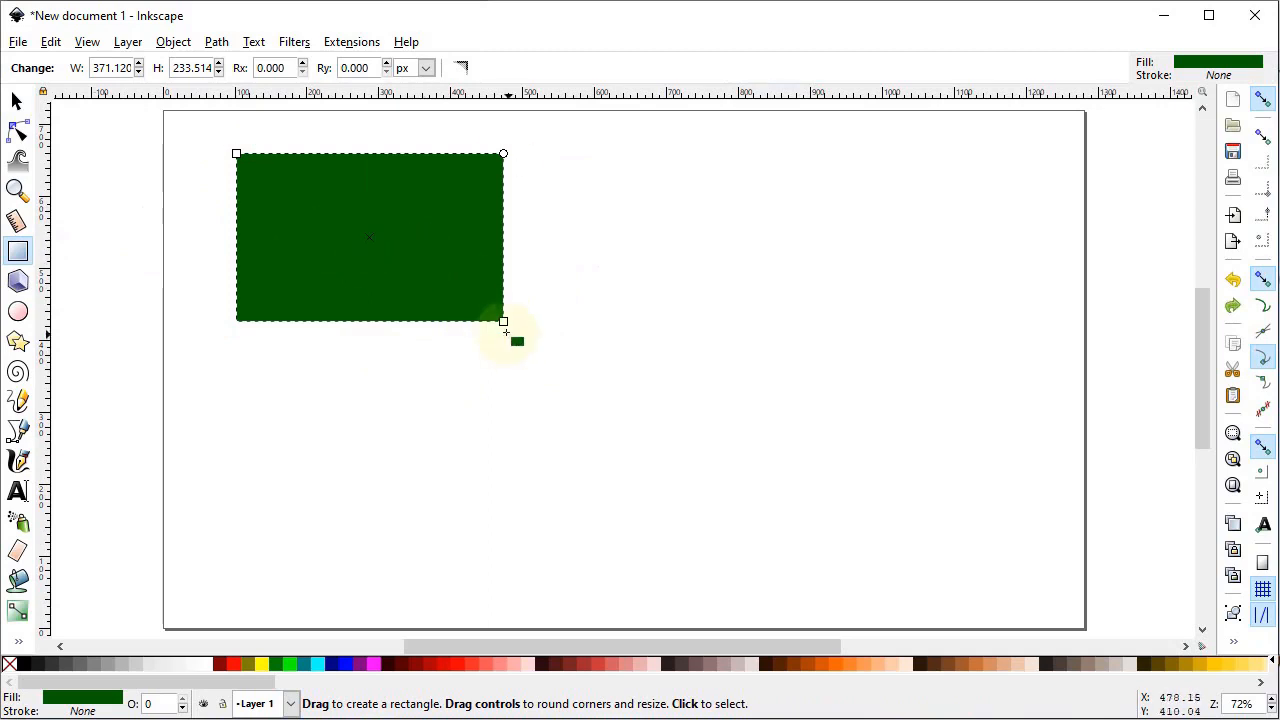
mouse_move(503, 321)
mouse_down()
mouse_move(506, 403)
mouse_move(623, 403)
mouse_move(684, 331)
mouse_move(426, 325)
mouse_move(520, 331)
mouse_up()
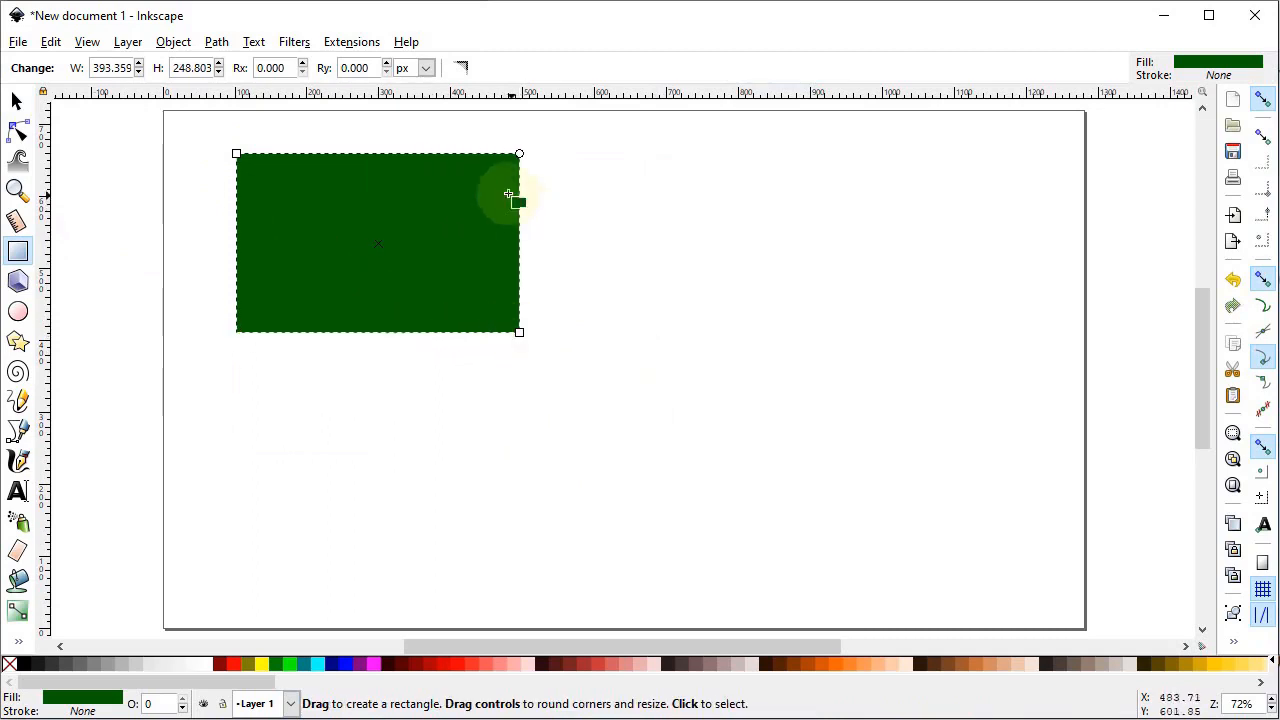
mouse_move(519, 154)
mouse_down()
mouse_move(514, 278)
mouse_move(536, 187)
mouse_move(521, 153)
mouse_up()
- Move the rectangle toward the page's middle and scale it up proportionally to about 527 by 313 px
click(16, 100)
drag(382, 277, 494, 295)
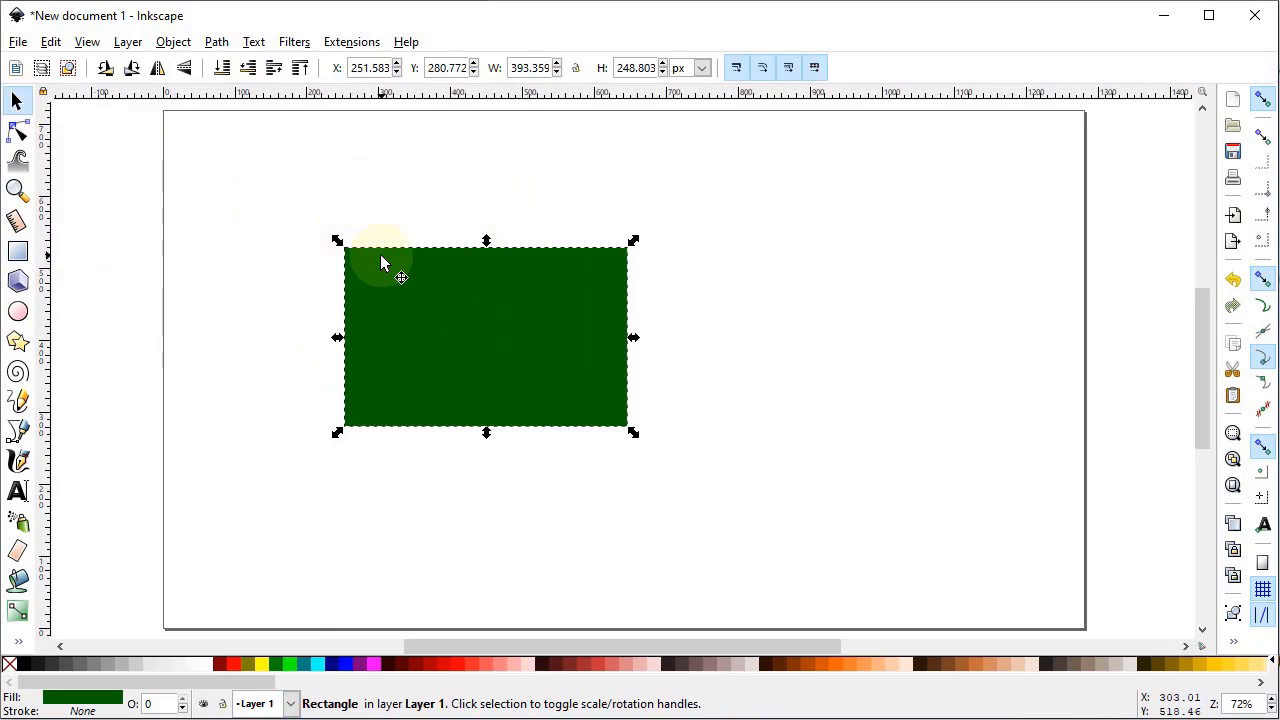
drag(638, 436, 688, 462)
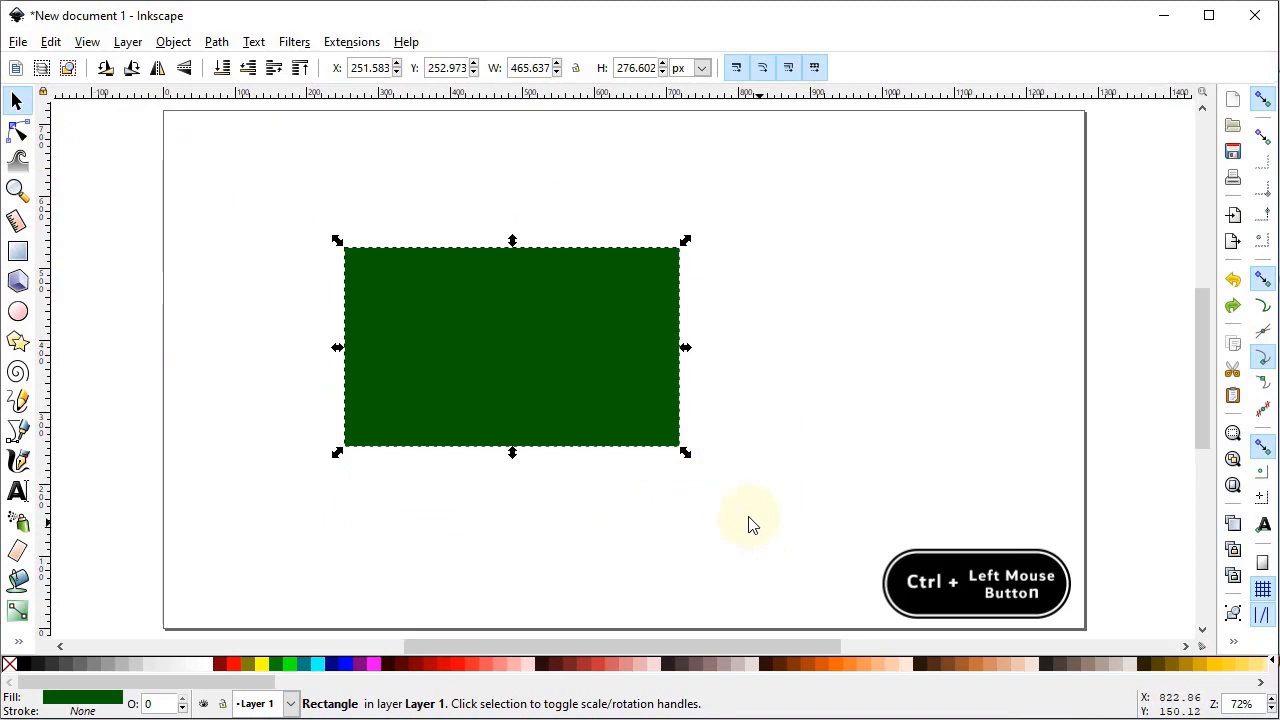
key(ctrl)
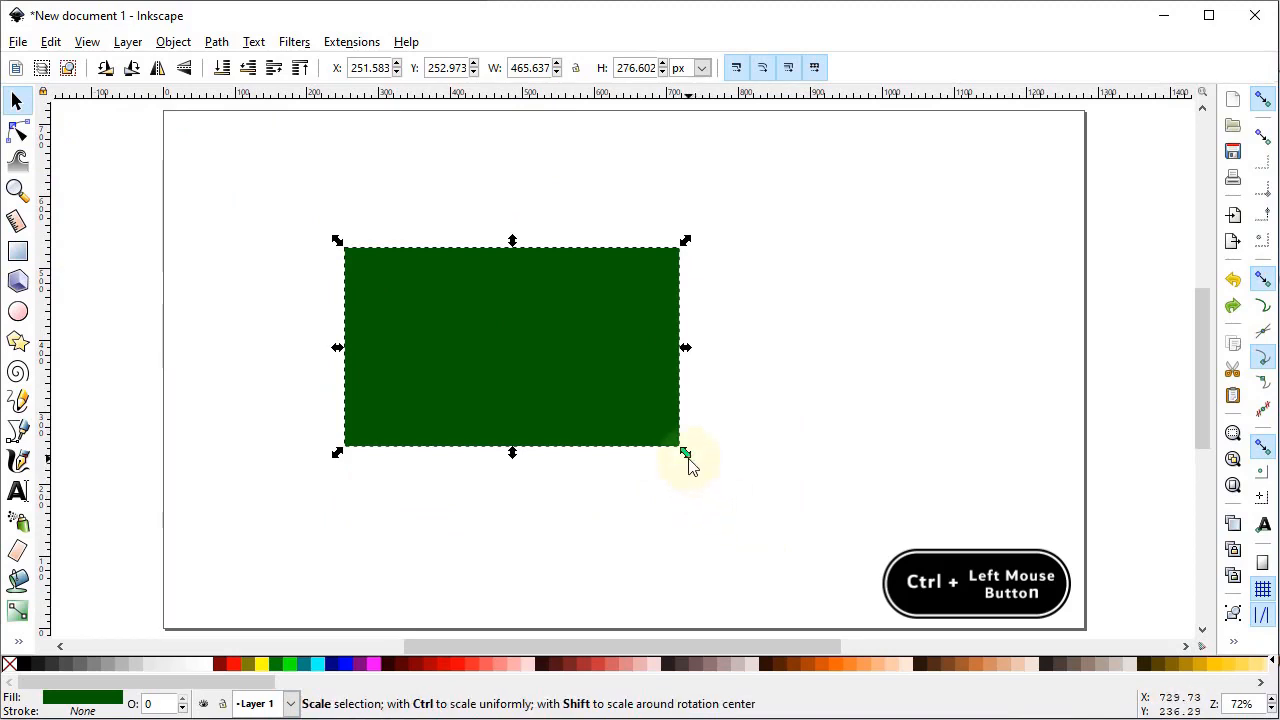
drag(688, 462, 740, 553)
- Rotate the green rectangle around its centre and move it to the left part of the page
click(17, 131)
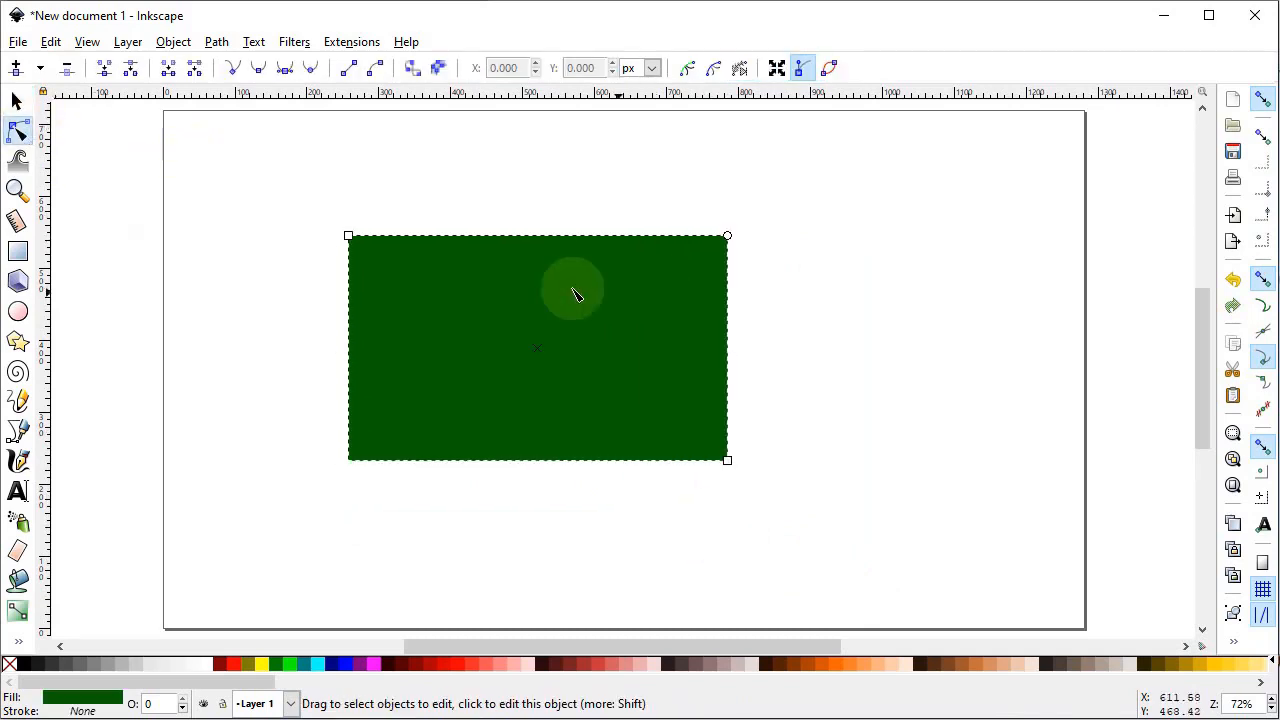
click(15, 101)
click(460, 330)
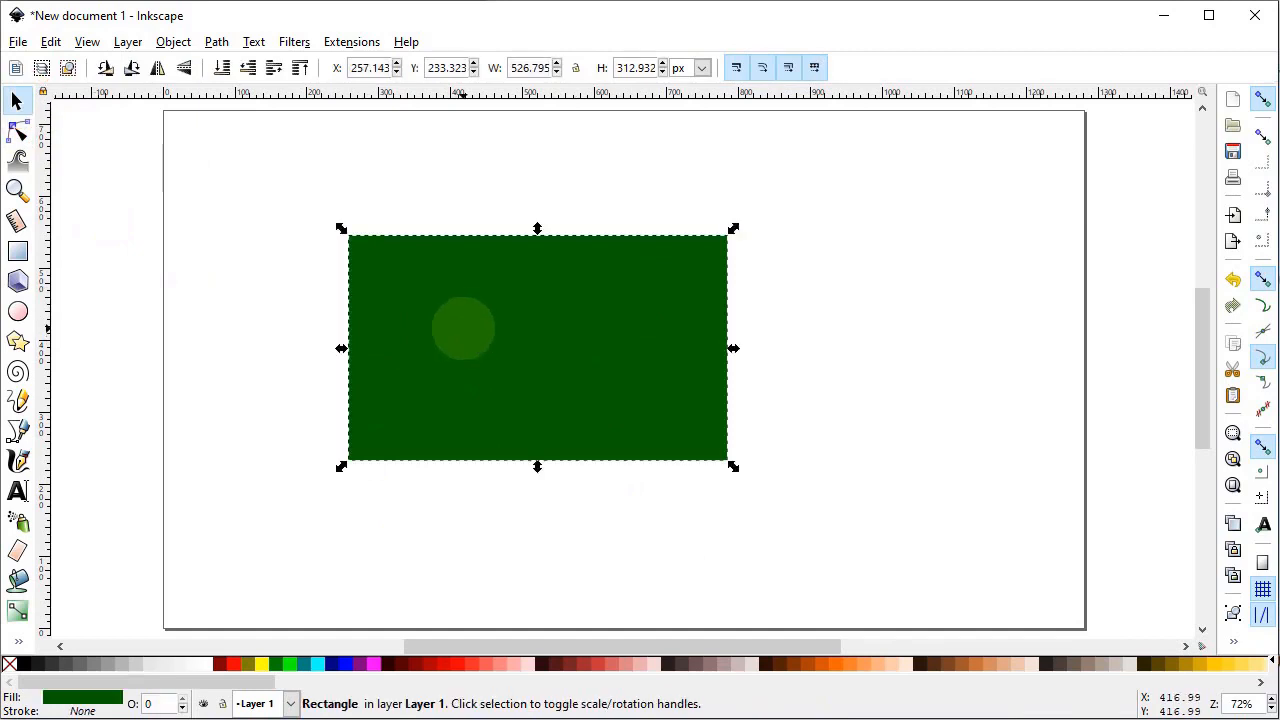
click(462, 328)
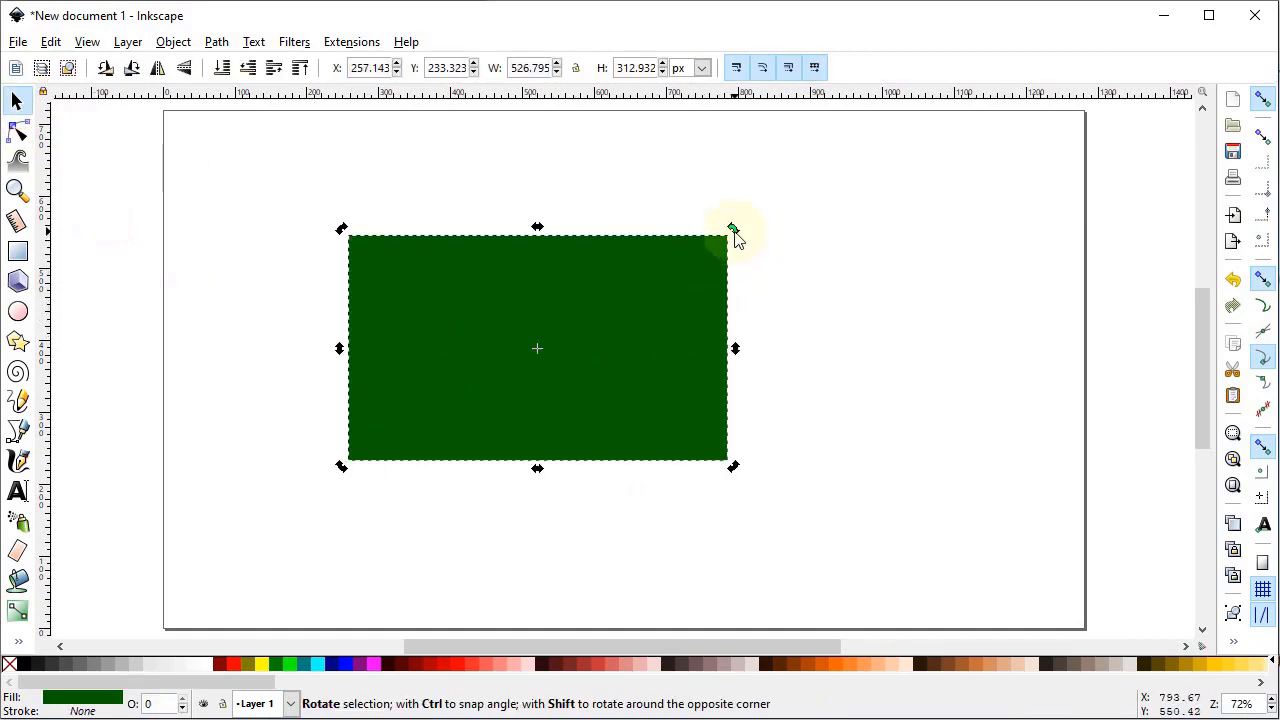
drag(733, 230, 663, 352)
drag(663, 352, 497, 339)
click(602, 317)
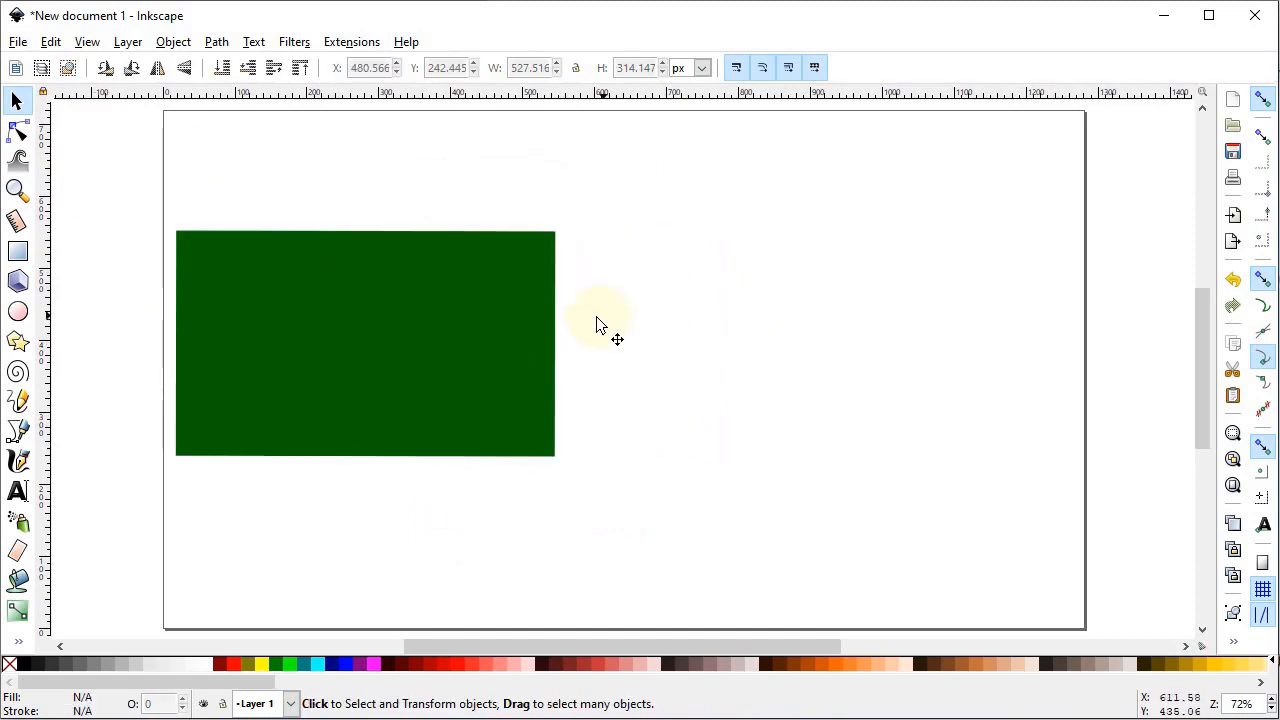
- Duplicate the green rectangle and move the copy to the right side of the page at about X 682 px
click(326, 336)
right_click(353, 288)
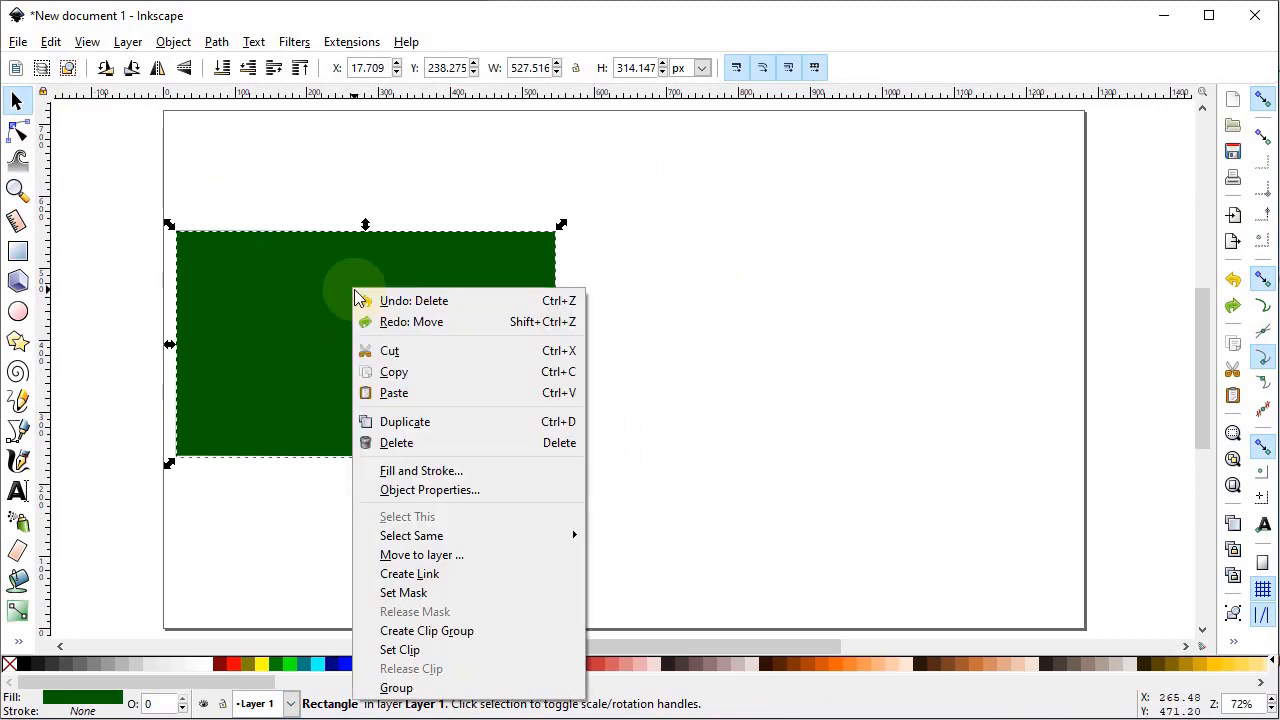
click(421, 418)
drag(267, 412, 796, 411)
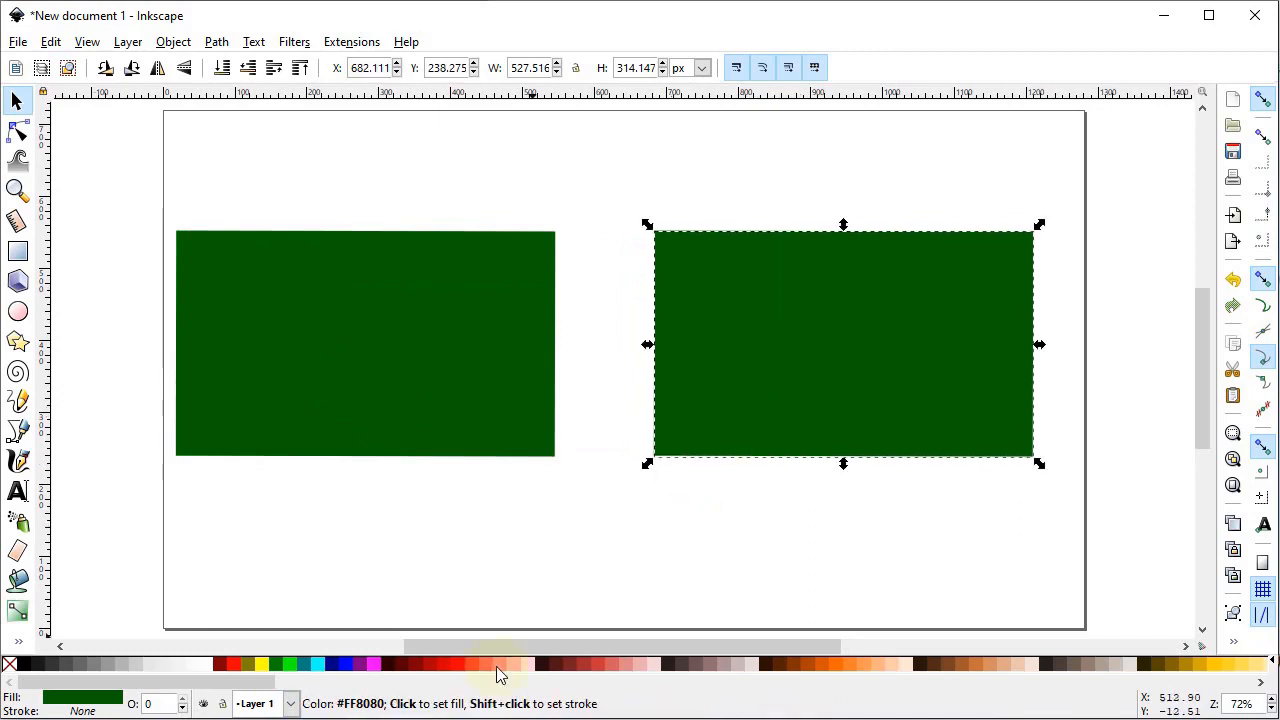
- Try red #FF0000 and orange fills on the right rectangle, finishing with its fill removed
click(453, 666)
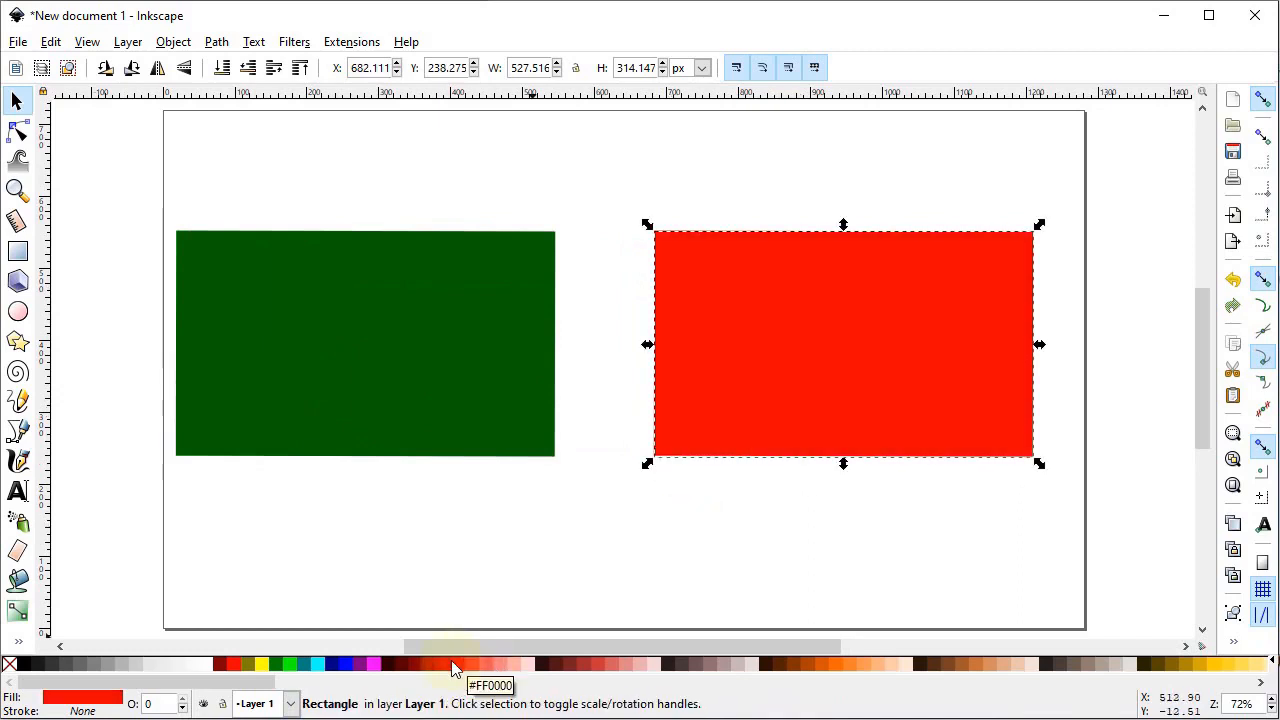
click(836, 667)
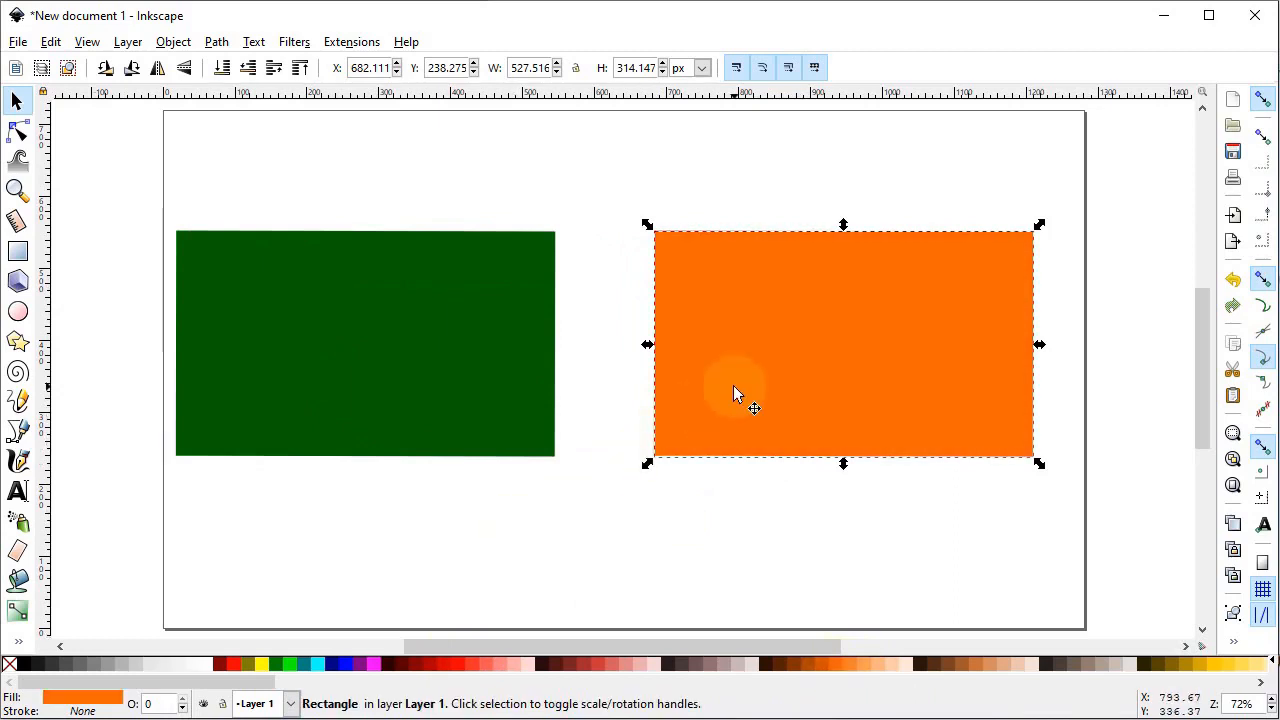
click(10, 665)
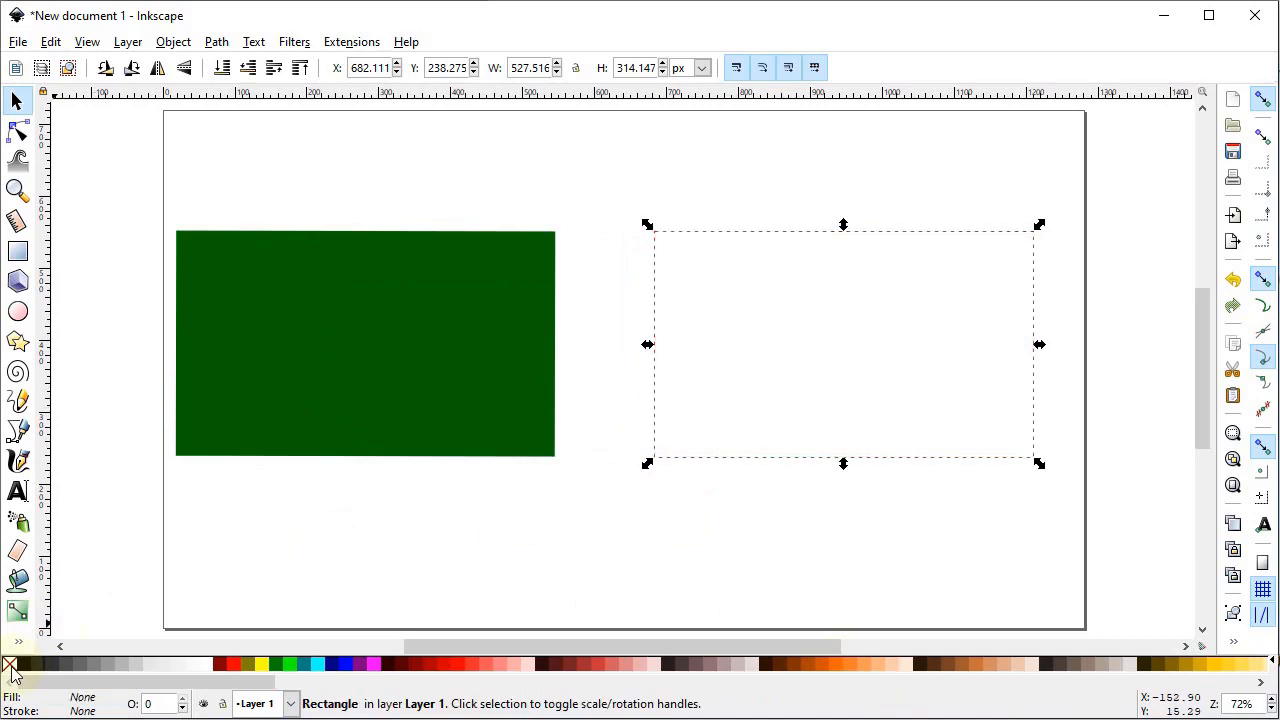
- Apply a black stroke to the unfilled rectangle on the right and deselect it
shift+click(105, 633)
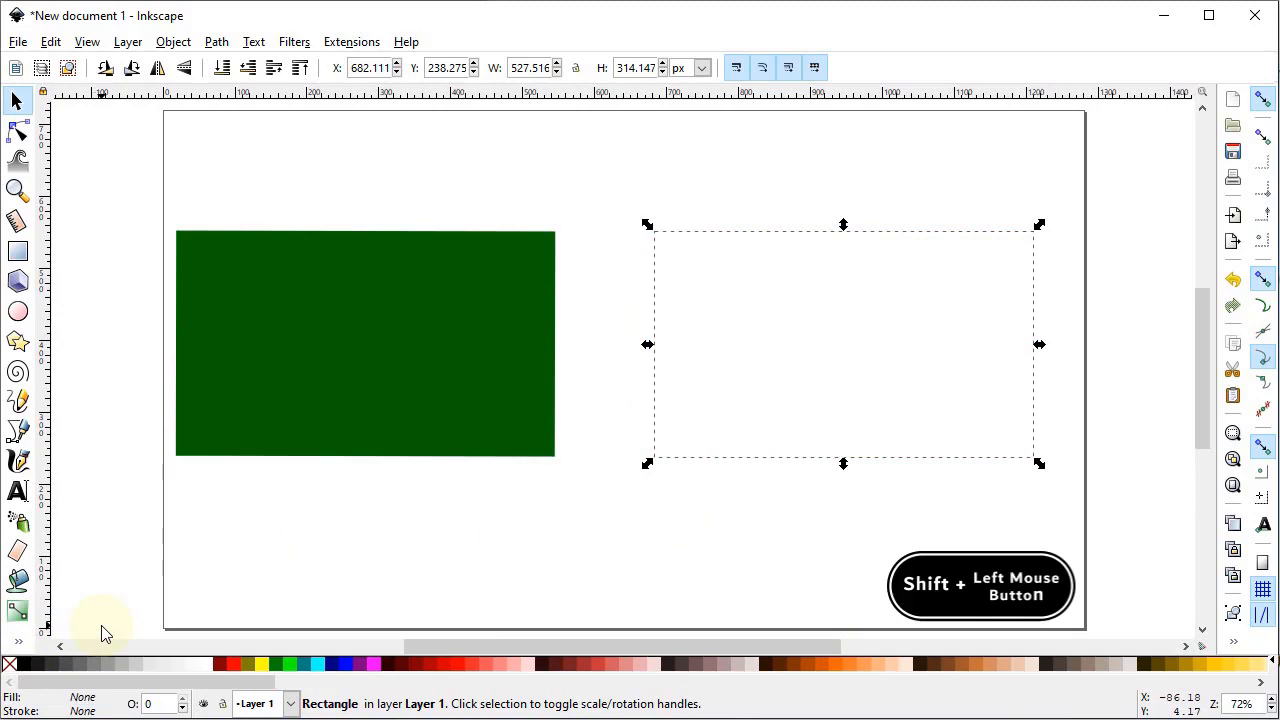
key(shift)
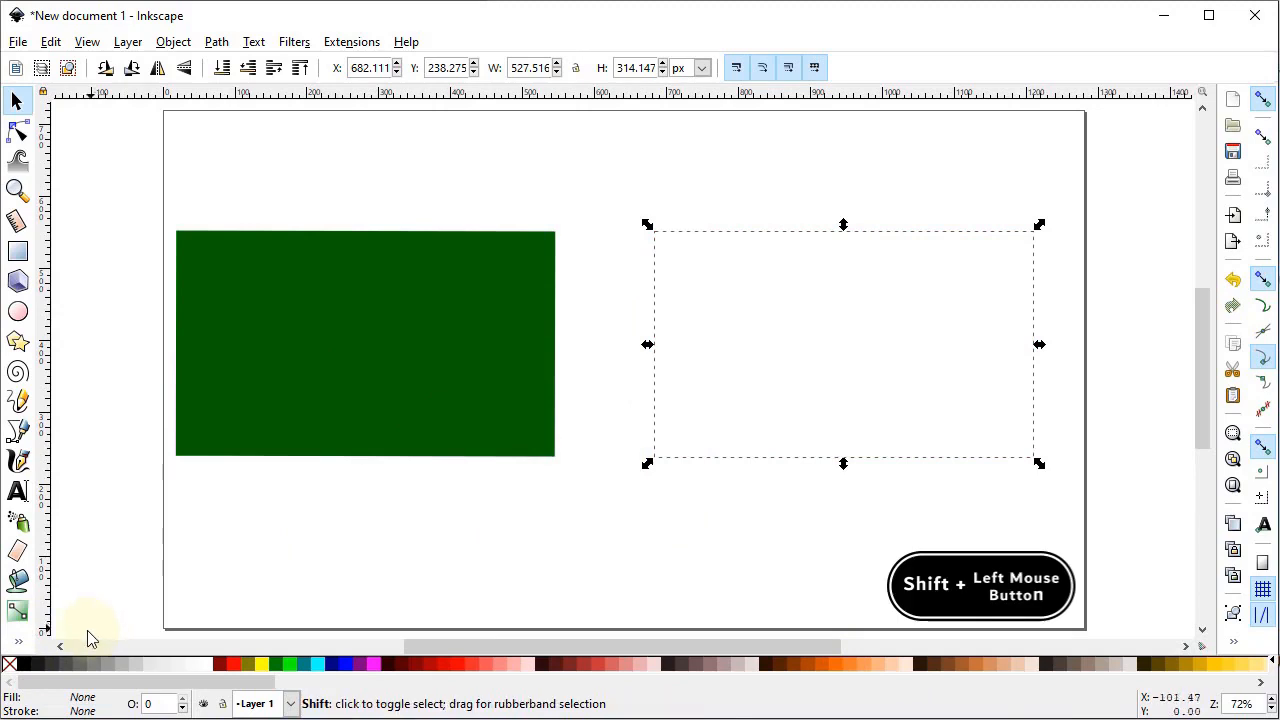
shift+click(29, 665)
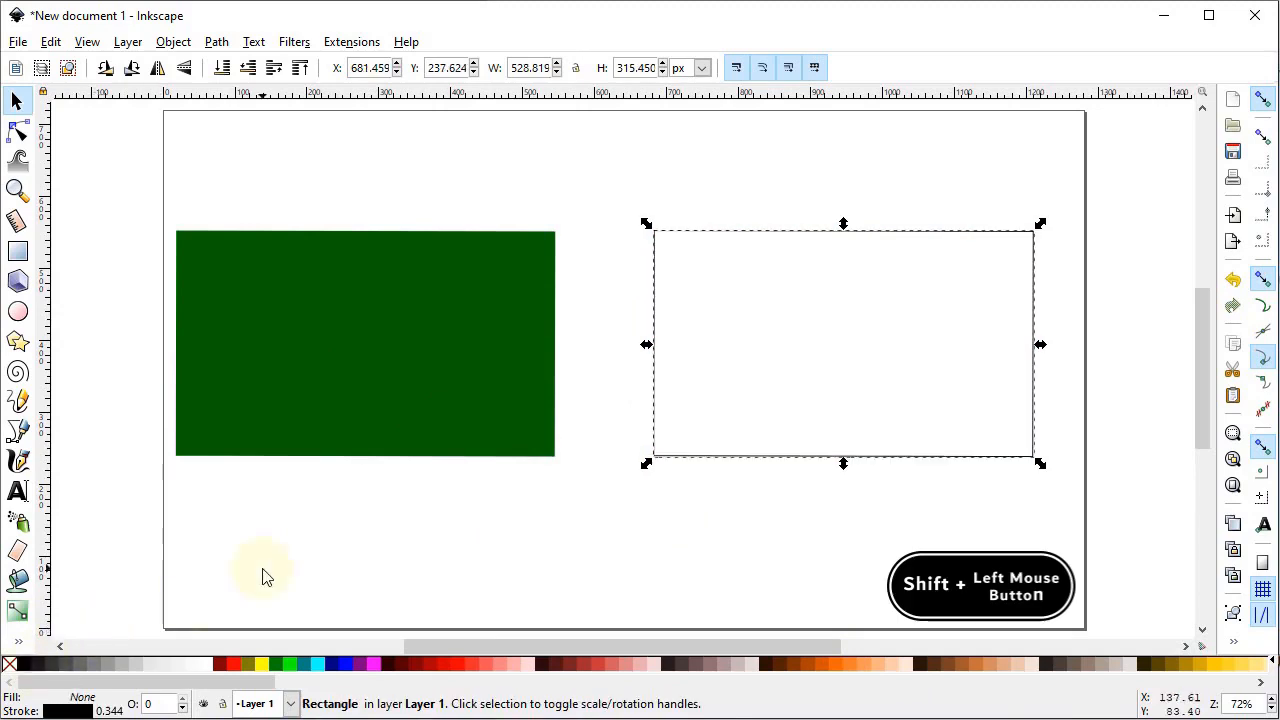
click(289, 563)
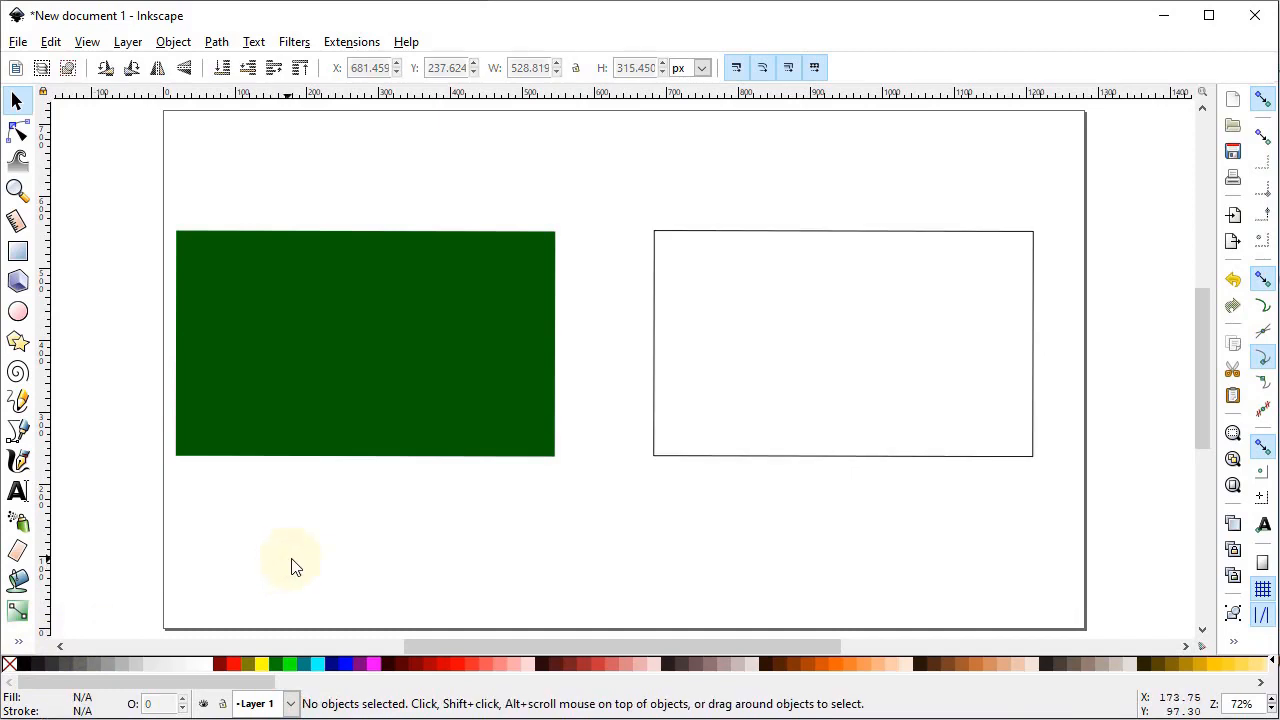
- Recolour the right rectangle's stroke red and delete that rectangle
shift+click(665, 456)
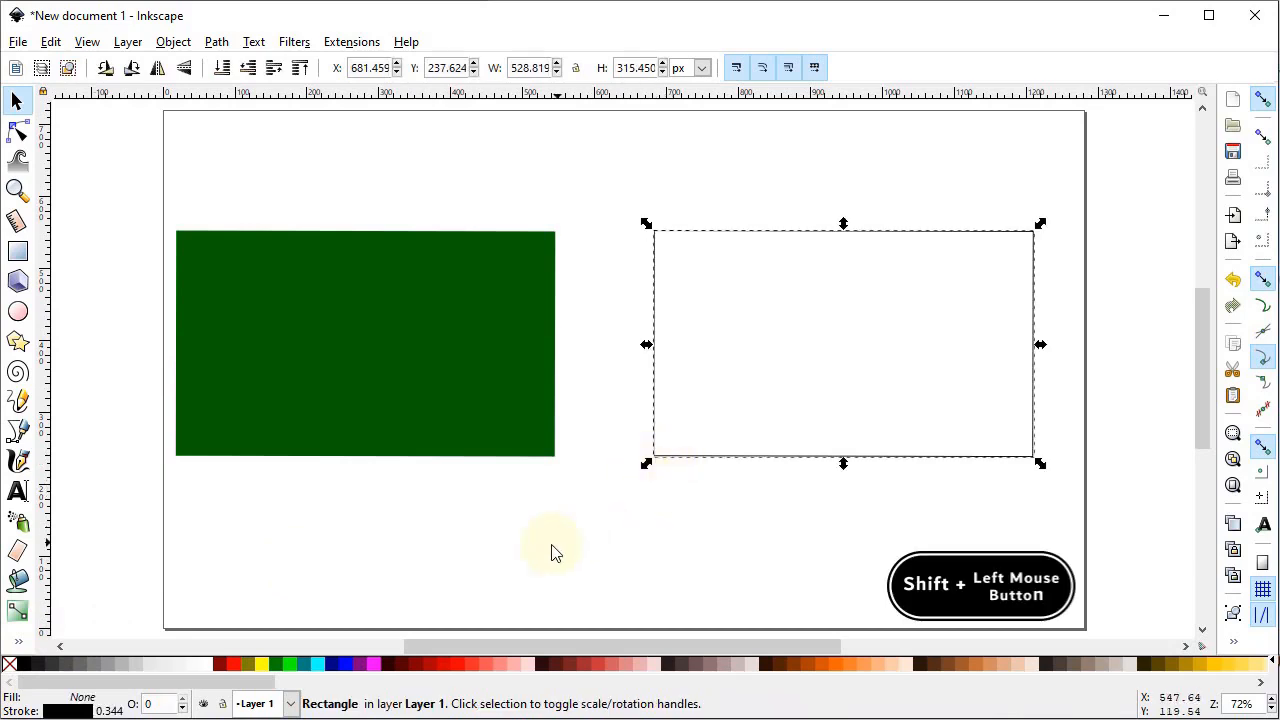
shift+click(463, 673)
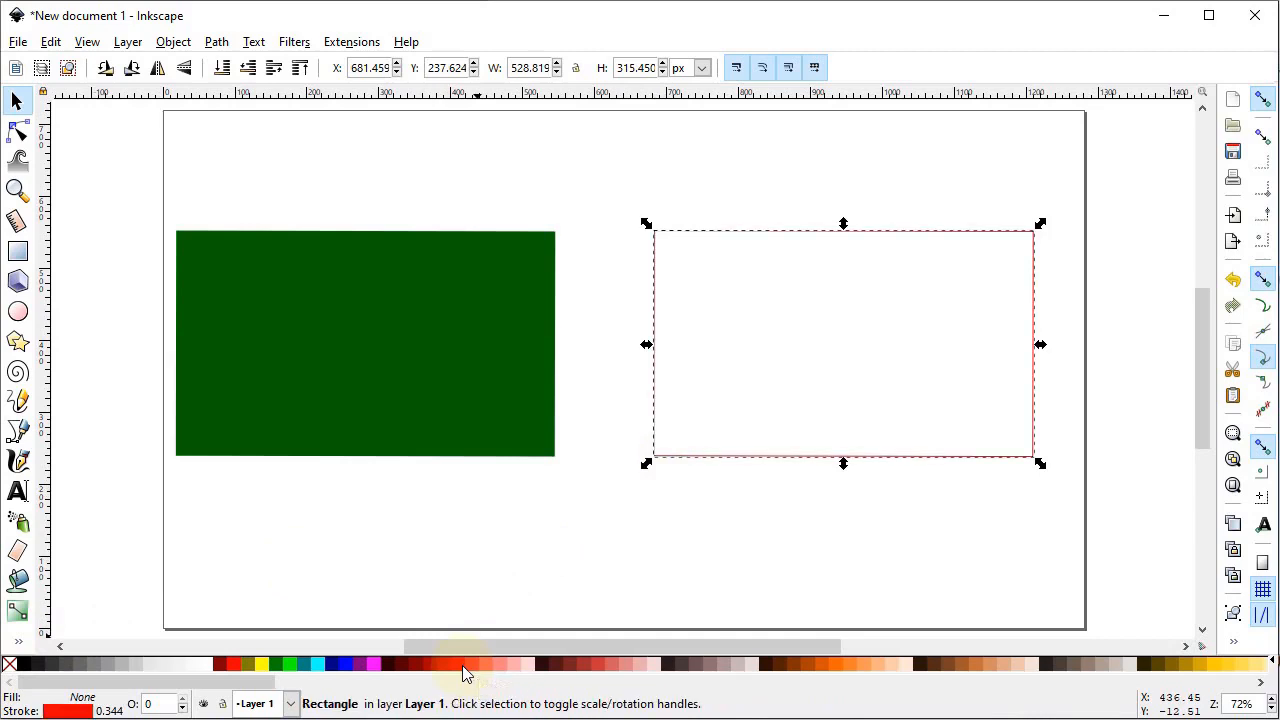
click(557, 589)
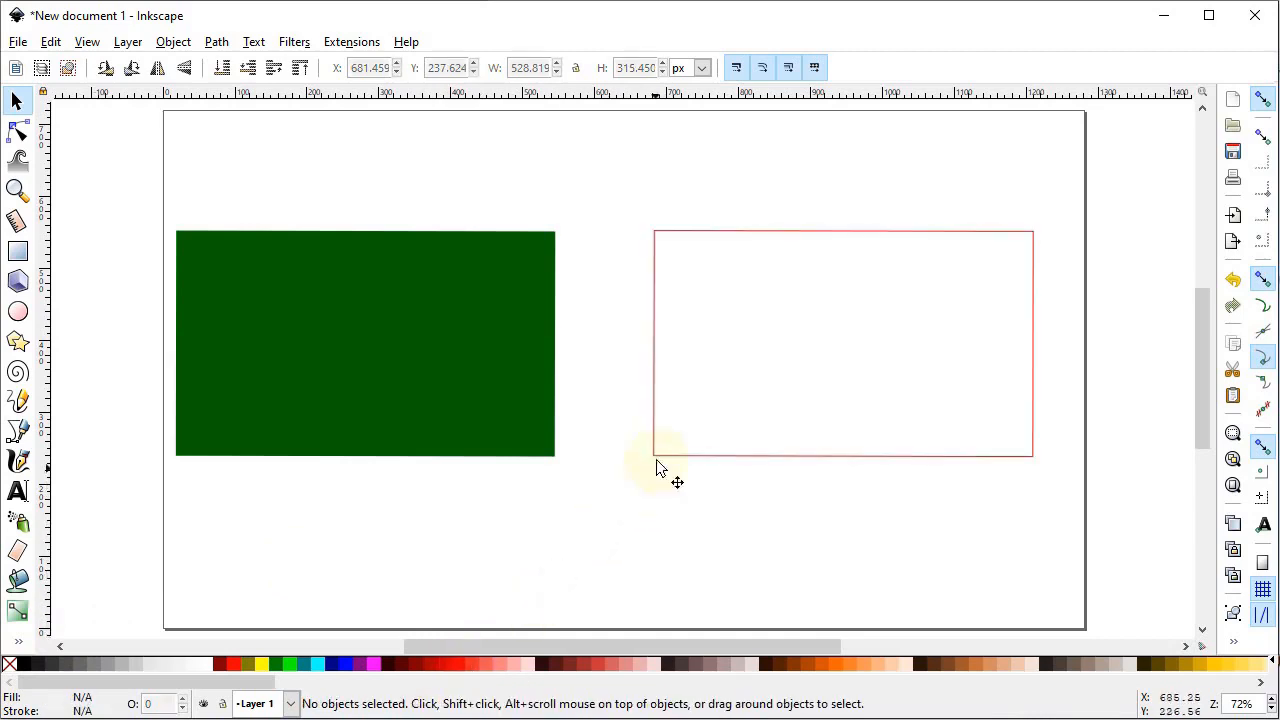
click(657, 395)
key(Delete)
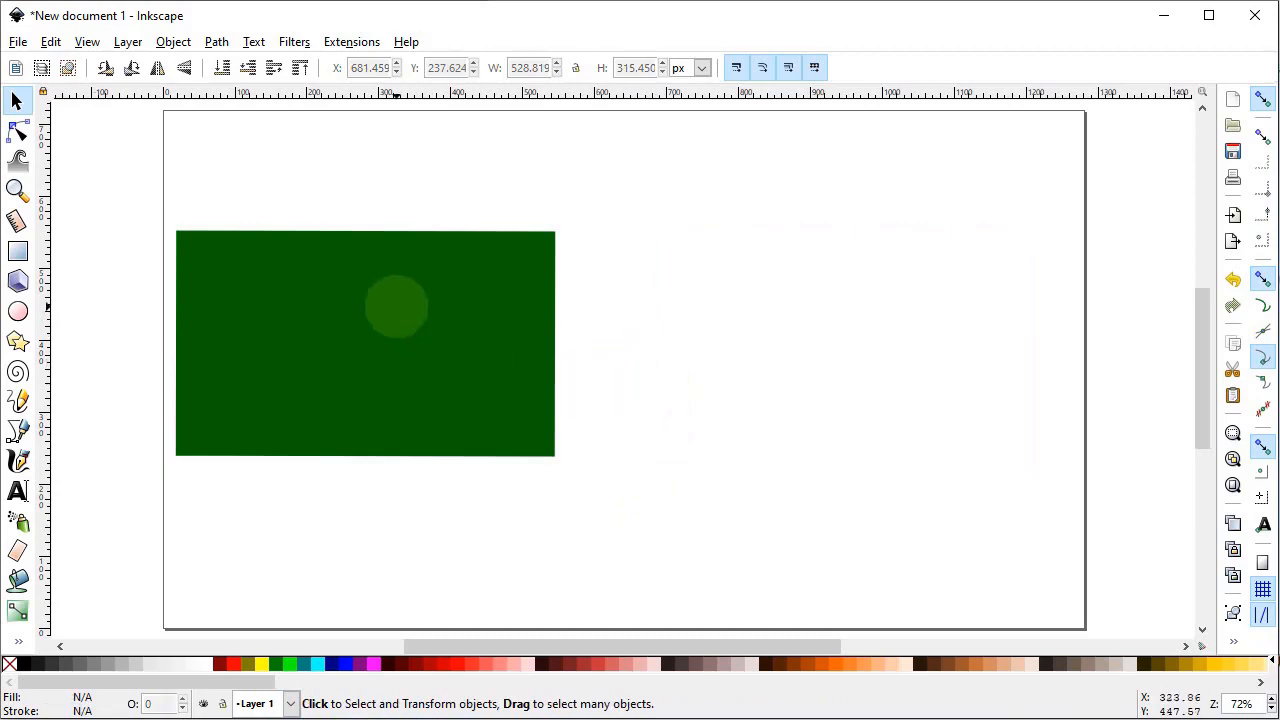
- Duplicate the green rectangle and move the copy to the right half of the page at about X 667 px
click(350, 283)
right_click(350, 283)
click(413, 415)
drag(212, 383, 672, 365)
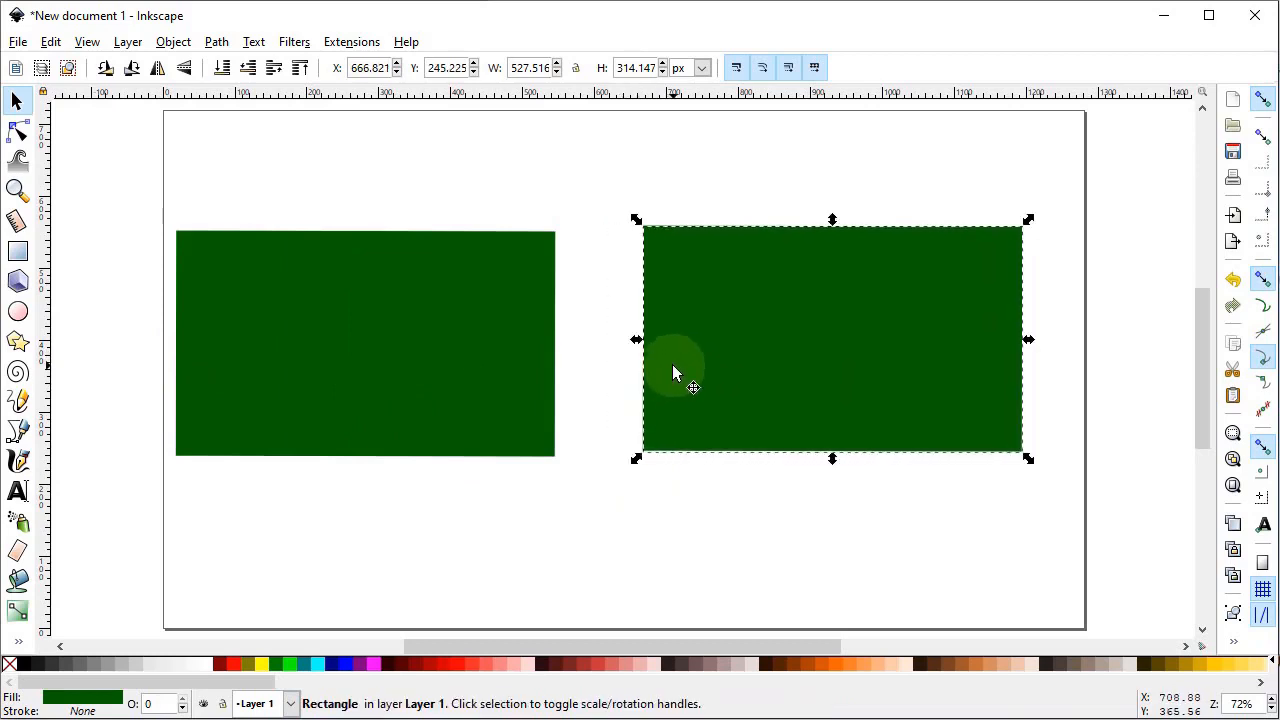
- Convert the right green rectangle from a shape to a path
click(774, 534)
click(746, 357)
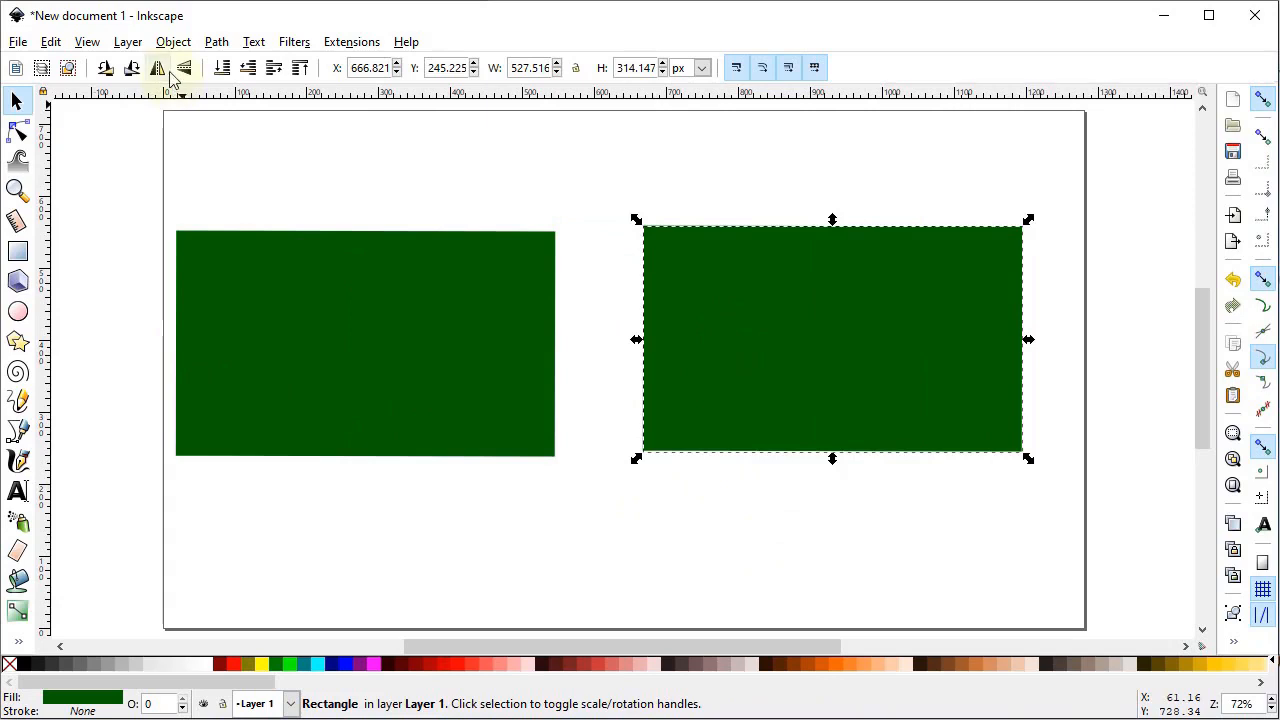
click(205, 45)
click(240, 66)
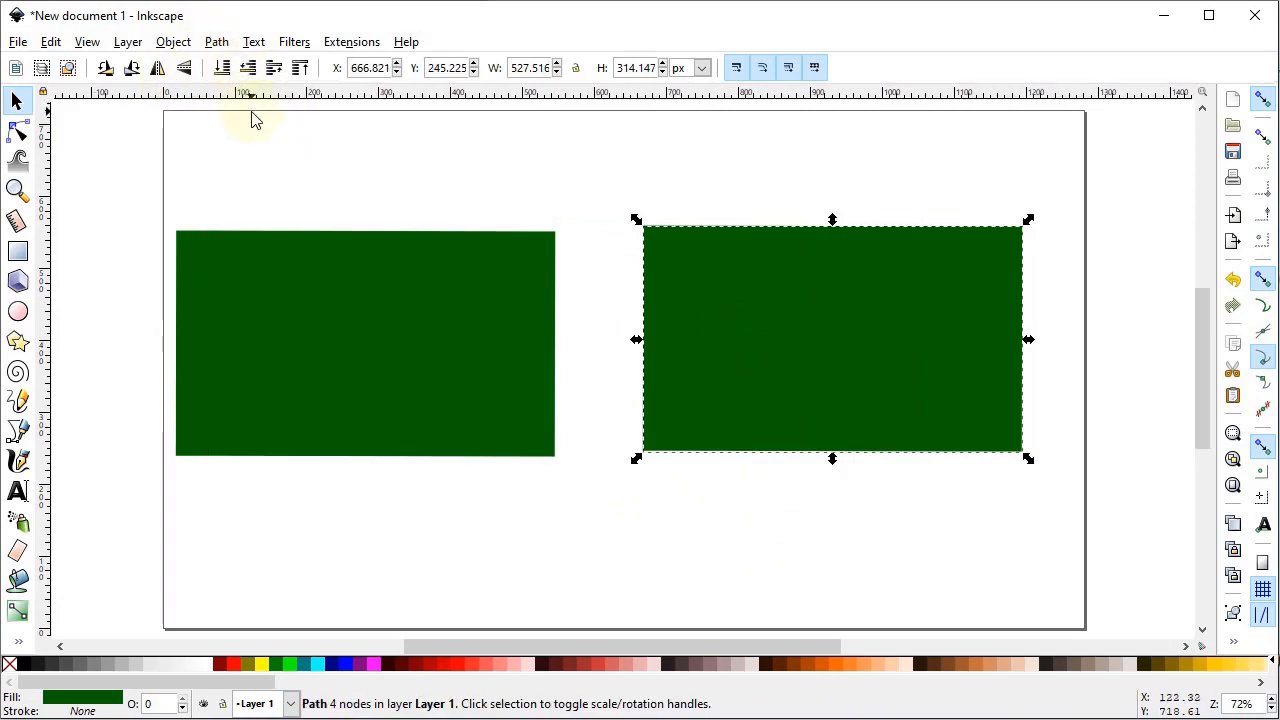
- Select both rectangles, try reshaping each by its lower-right corner with the Node tool, and undo the path's distortion
drag(1066, 170, 123, 491)
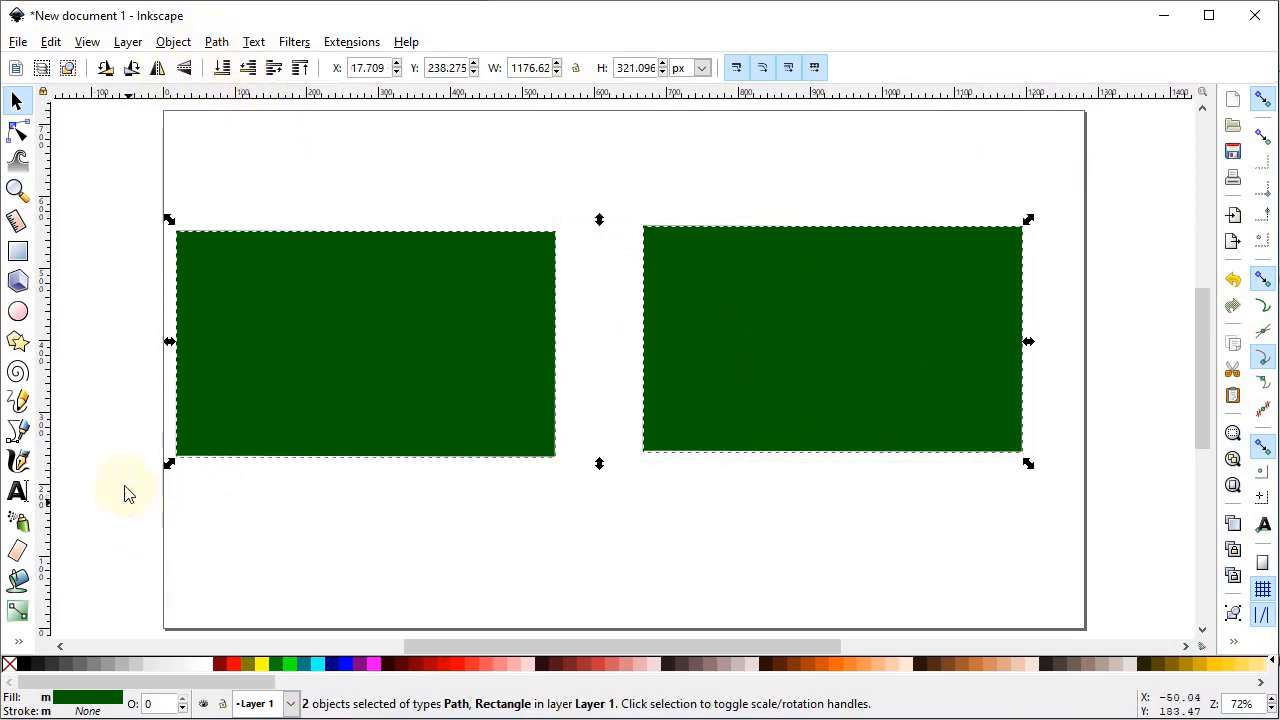
click(17, 131)
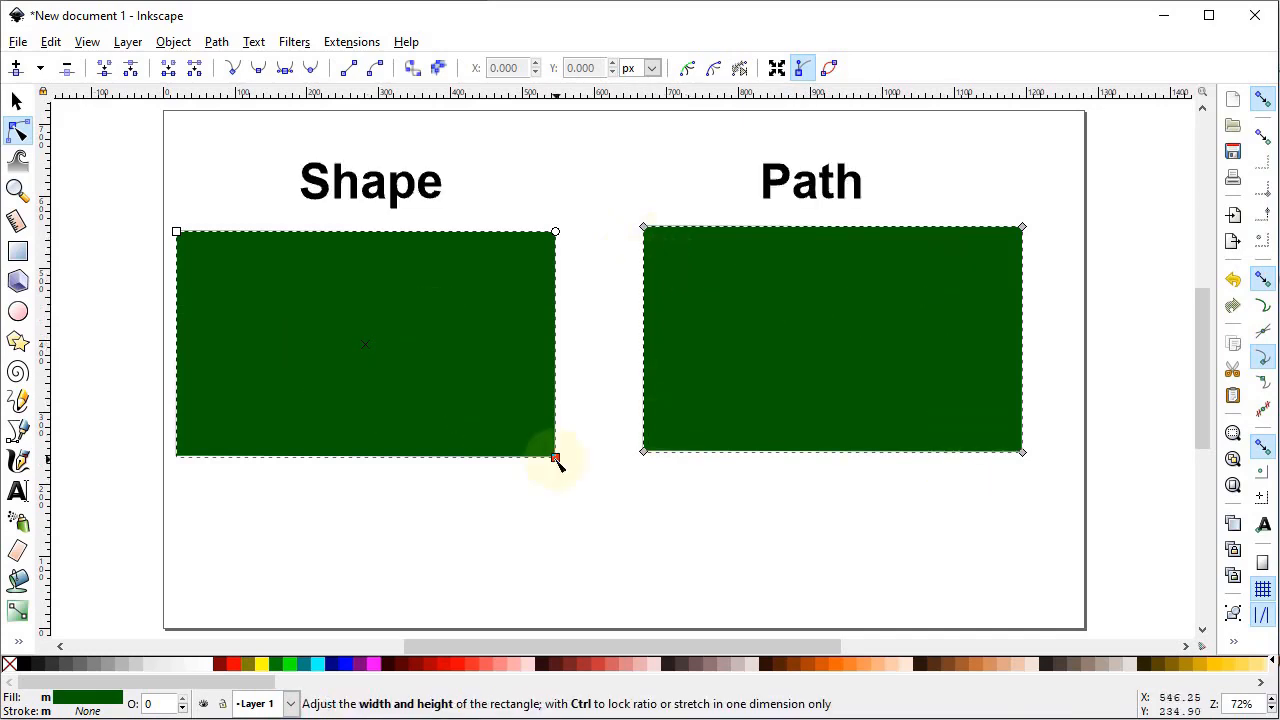
mouse_move(556, 458)
mouse_down()
mouse_move(543, 543)
mouse_move(640, 548)
mouse_move(551, 477)
mouse_move(554, 457)
mouse_up()
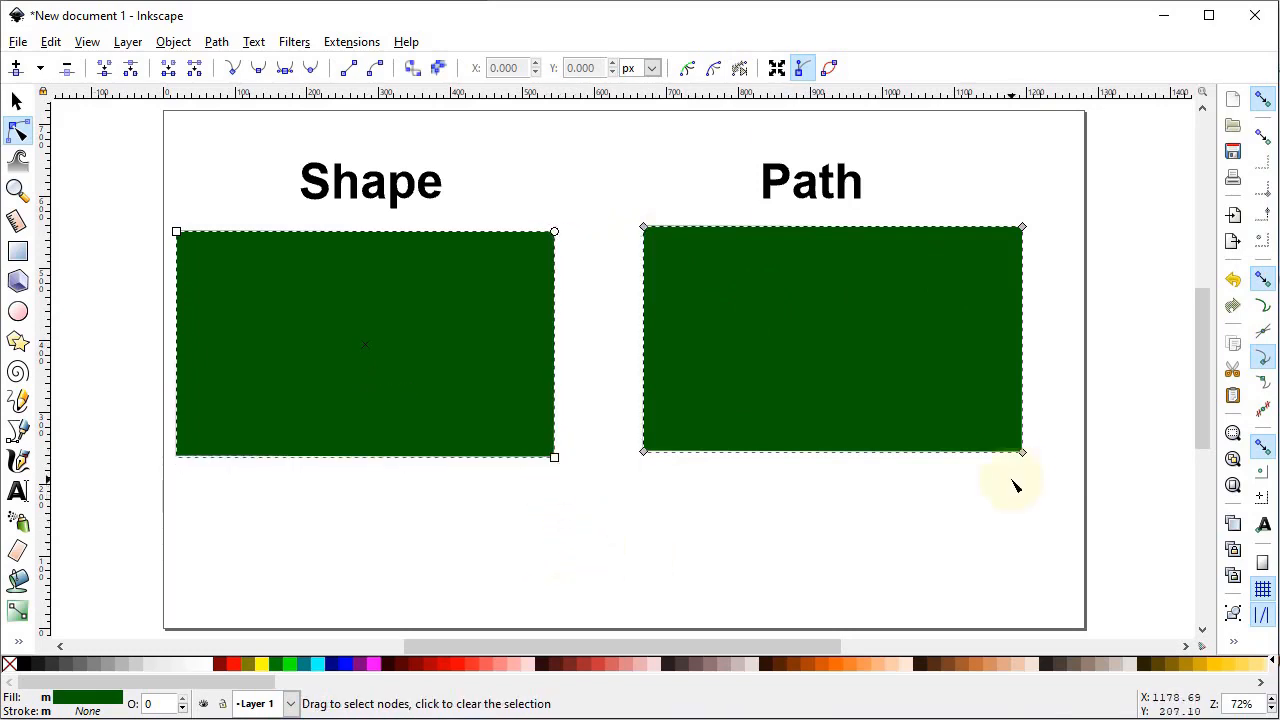
drag(1027, 456, 1063, 596)
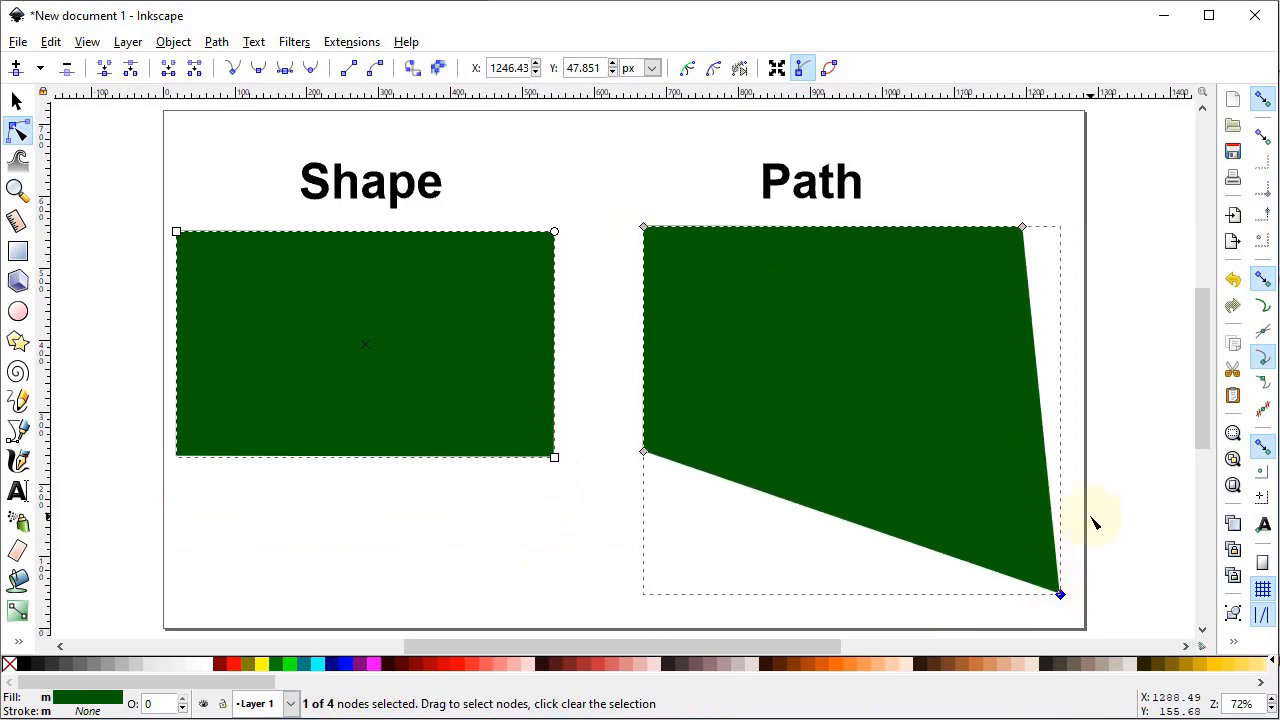
key(ctrl+z)
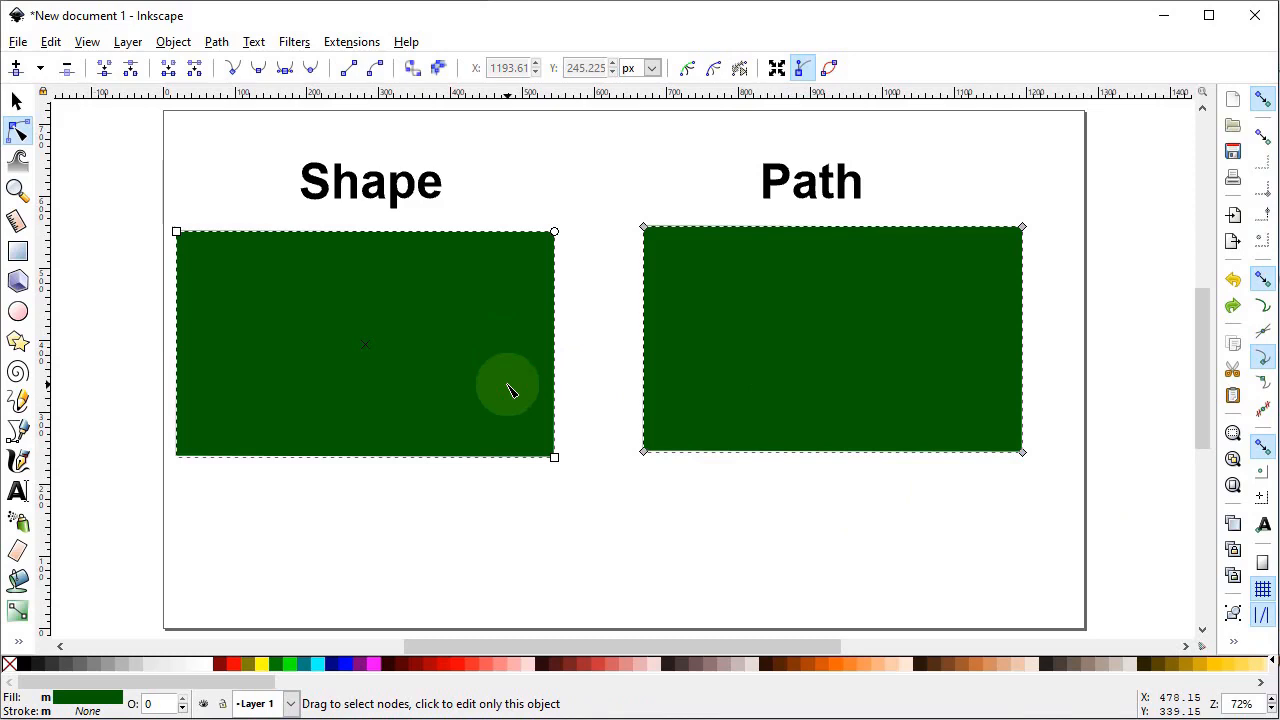
- Delete the left rectangle and move the remaining rectangular path to about X 214 px, Y 256 px
key(Escape)
key(s)
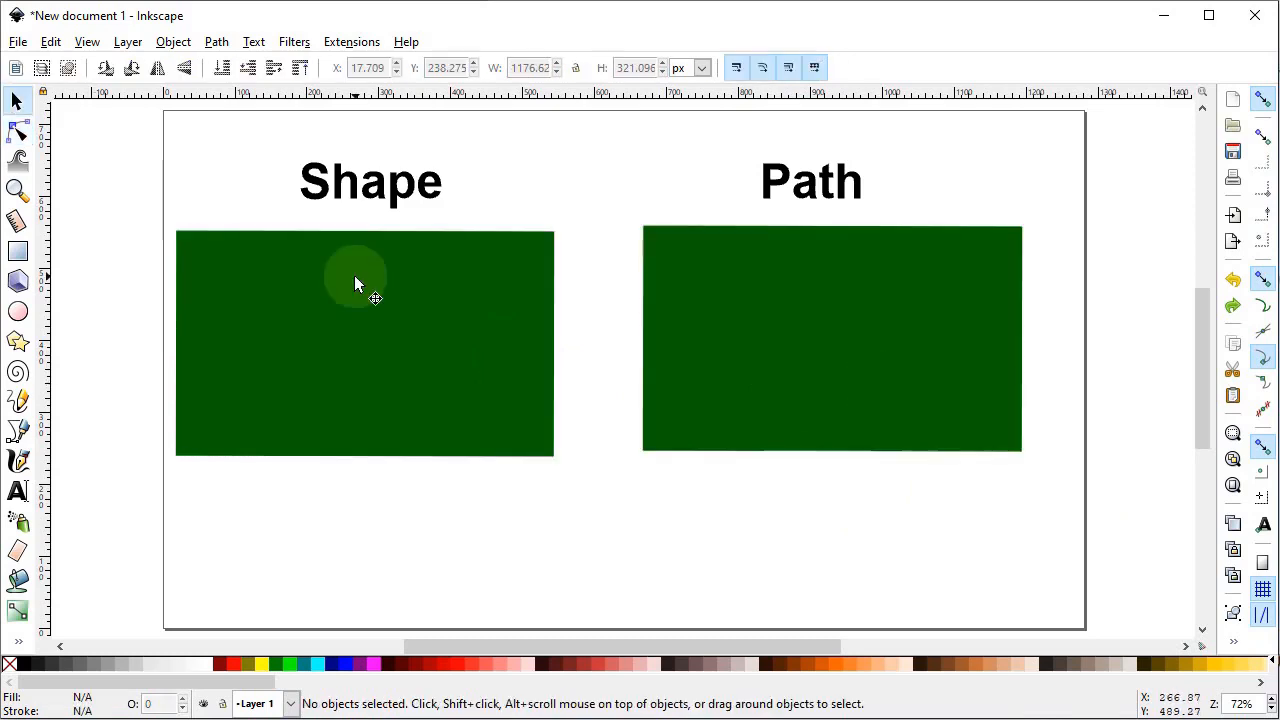
click(352, 275)
key(Delete)
drag(780, 292, 446, 284)
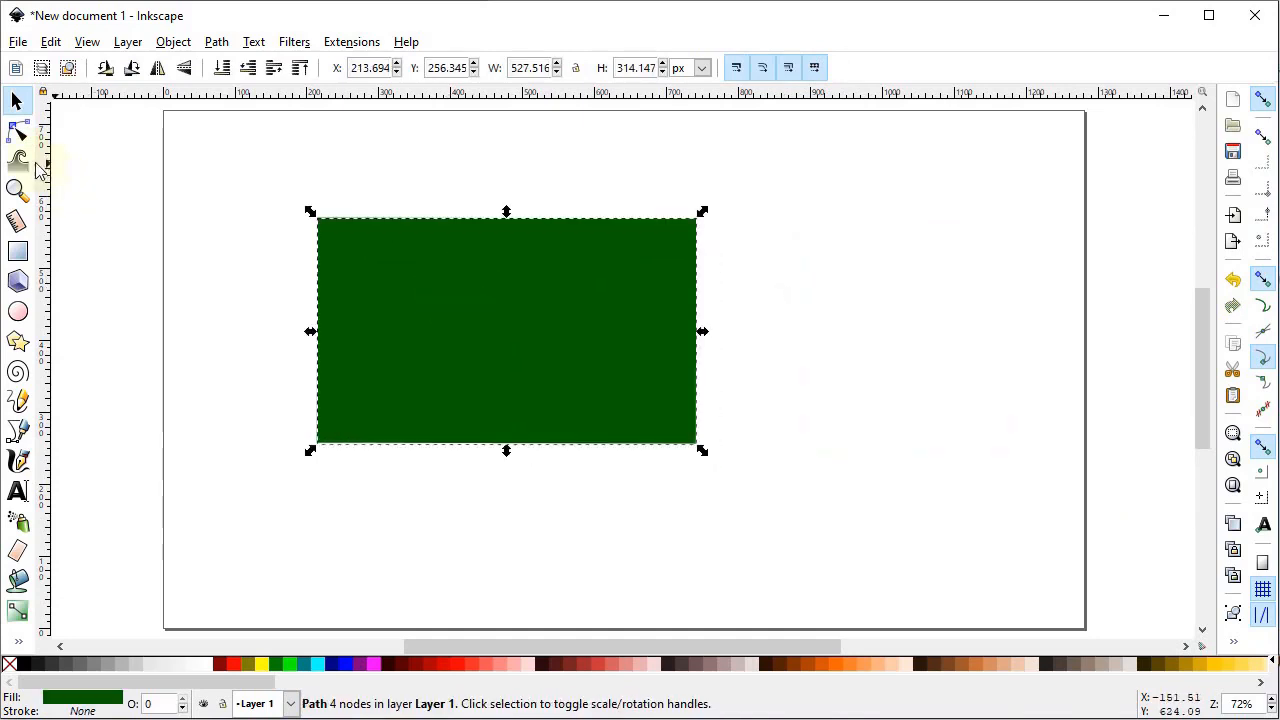
- Insert a node midway along the path's right edge and move it horizontally inward to about X 631 px
click(17, 131)
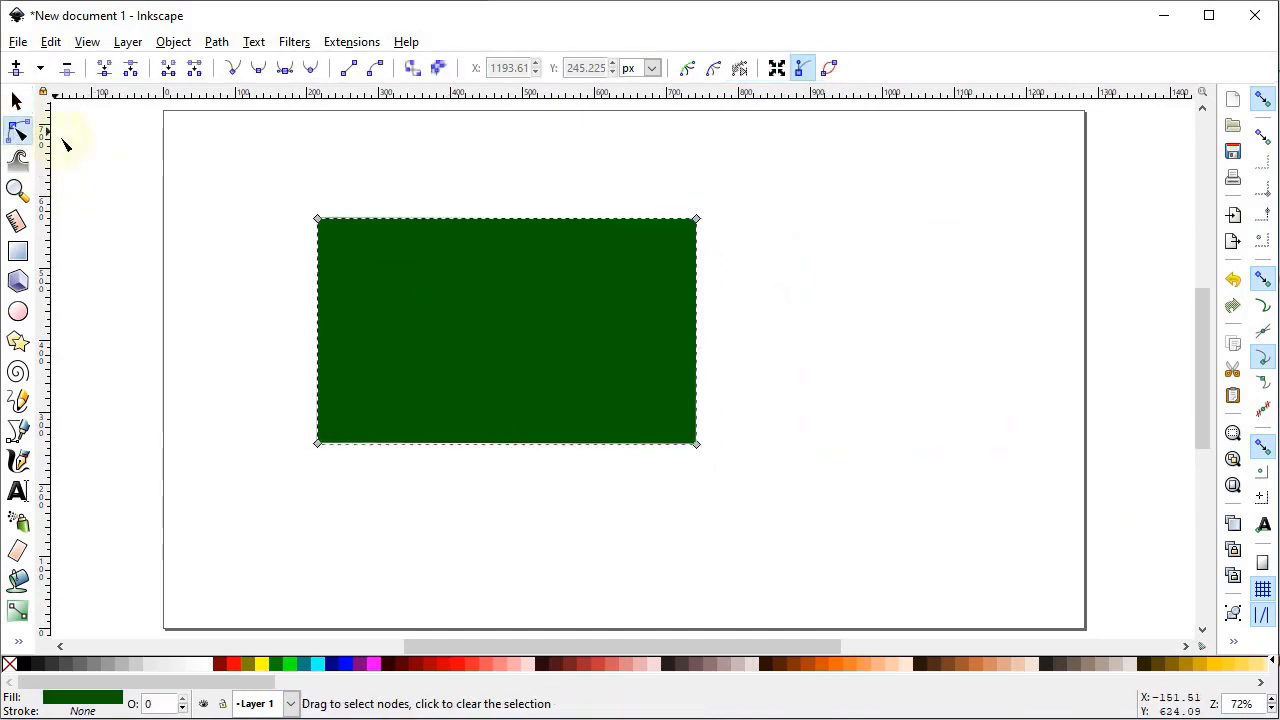
click(699, 326)
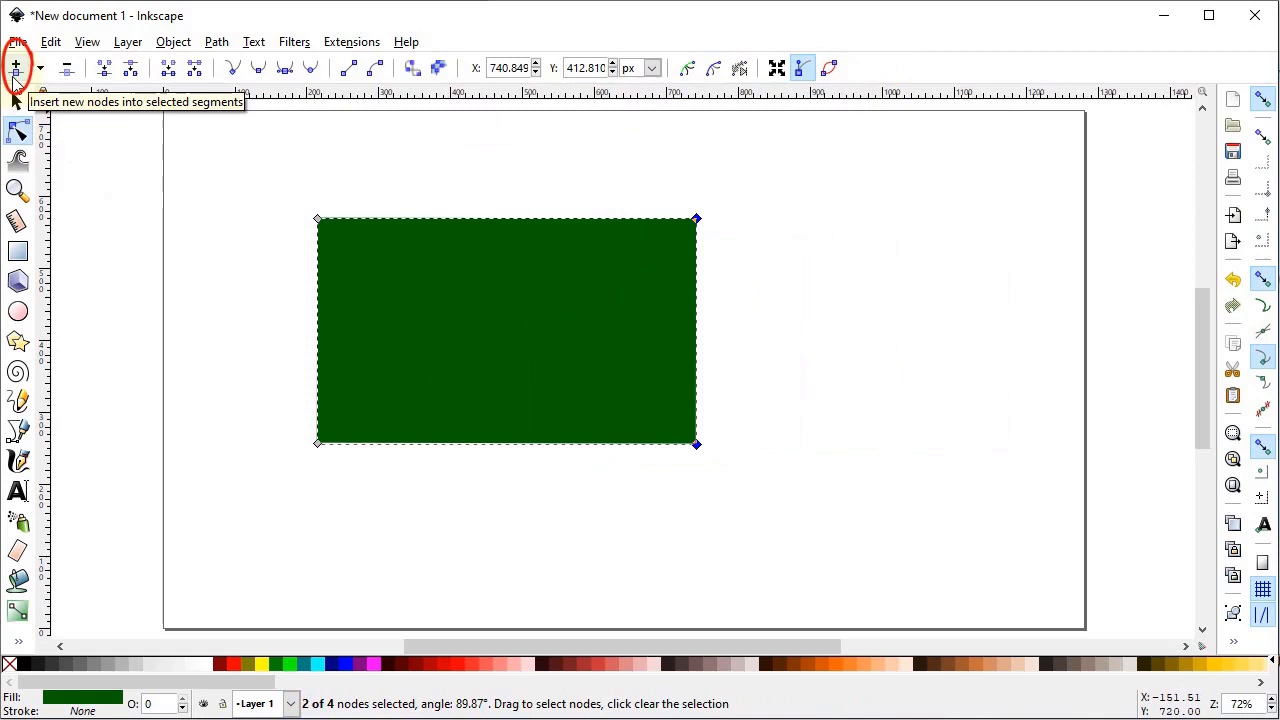
click(15, 70)
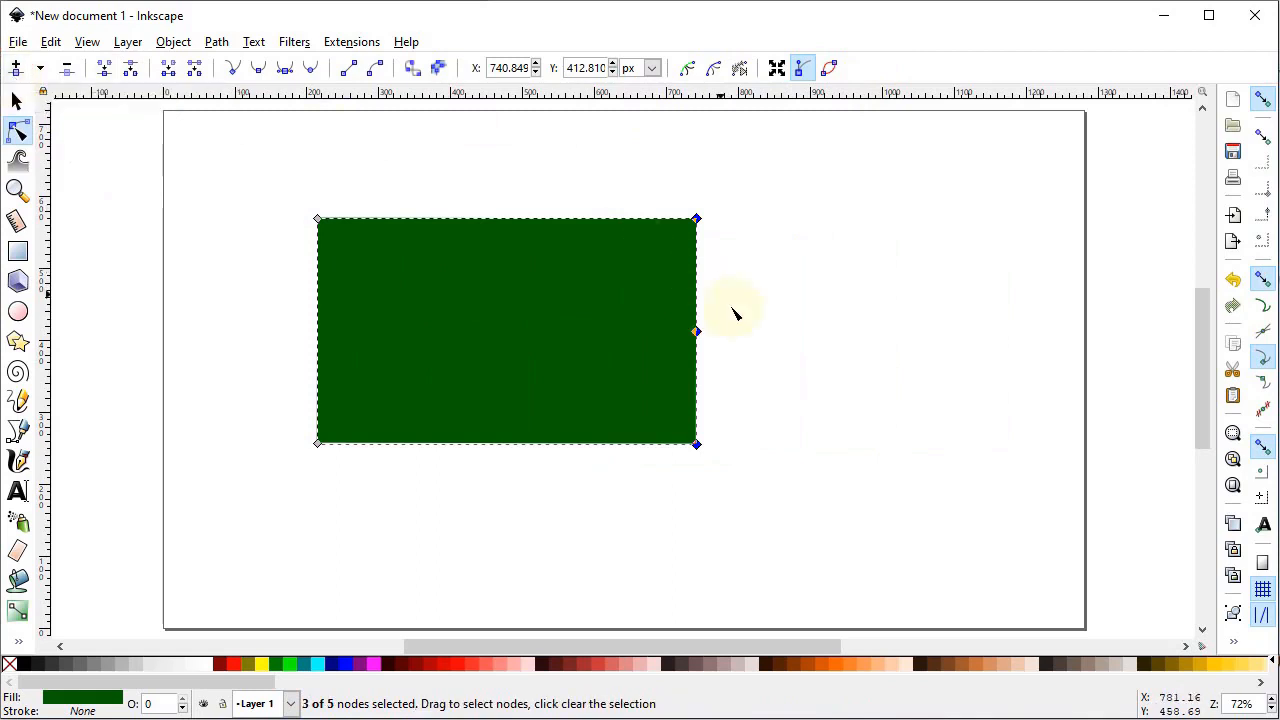
drag(748, 304, 668, 368)
click(795, 331)
drag(744, 307, 652, 358)
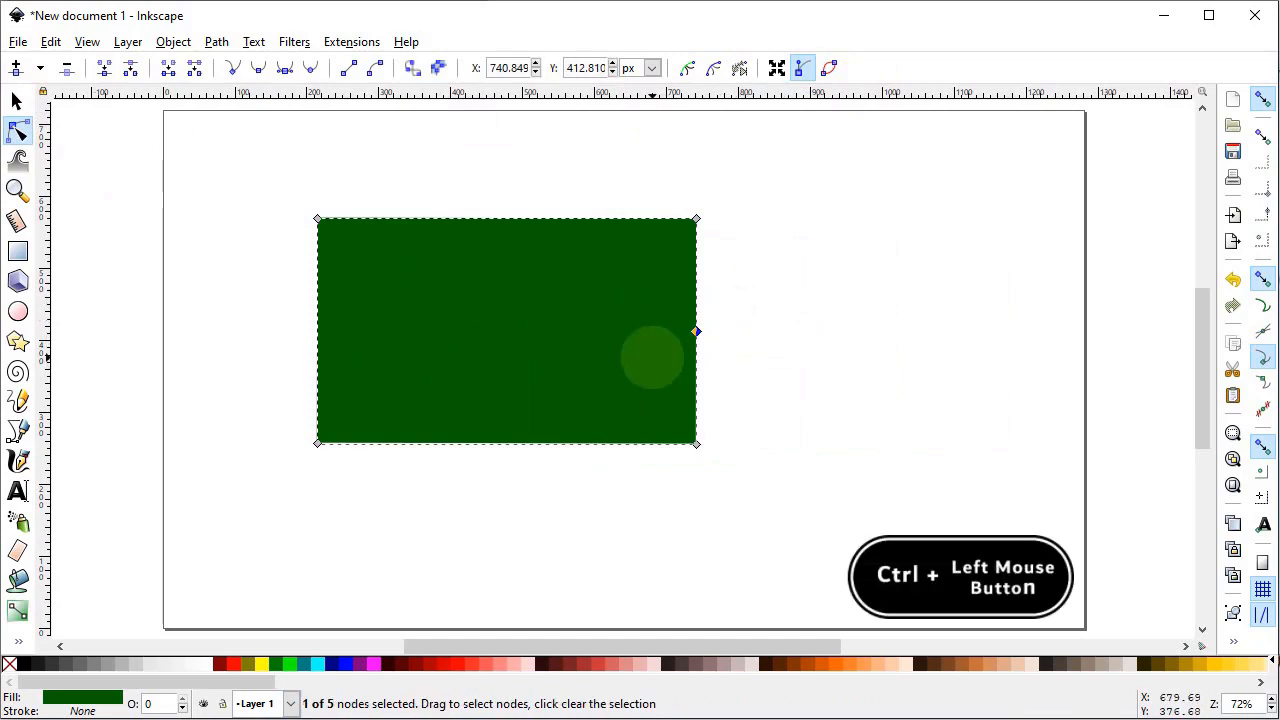
drag(694, 333, 620, 338)
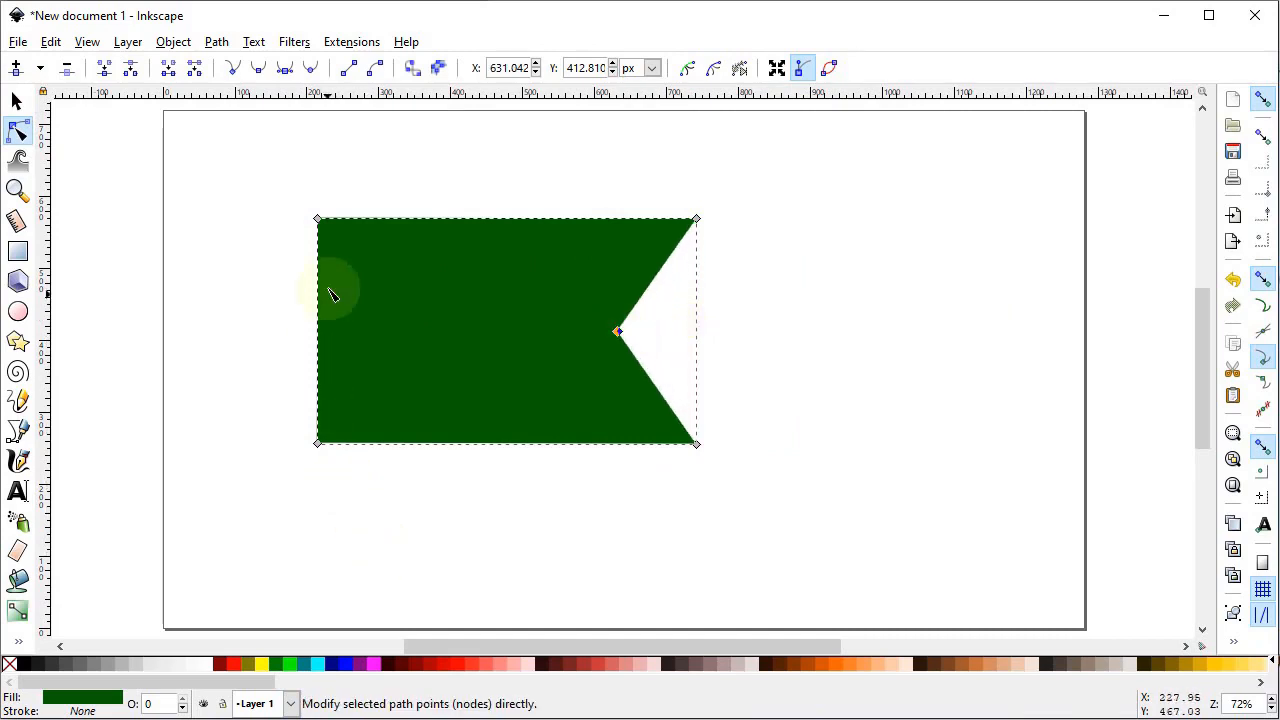
- Insert a node midway along the path's left edge and move it horizontally inward to about X 325 px
click(320, 335)
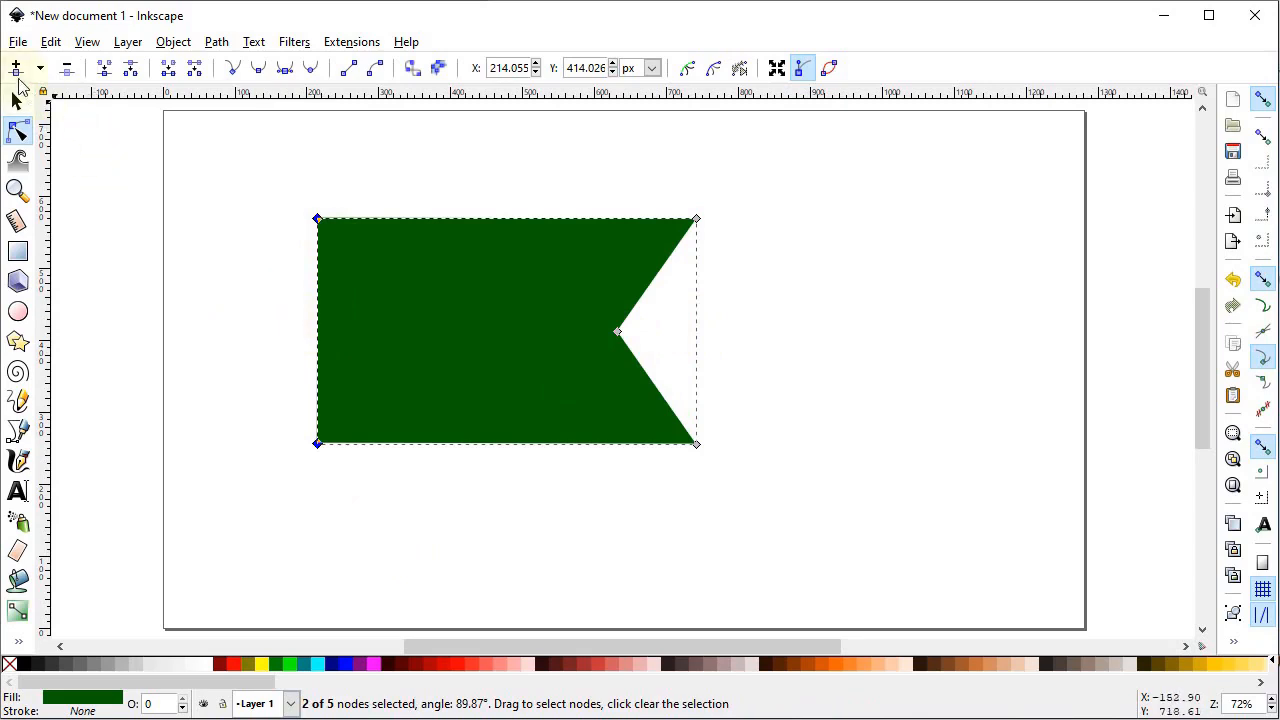
click(15, 72)
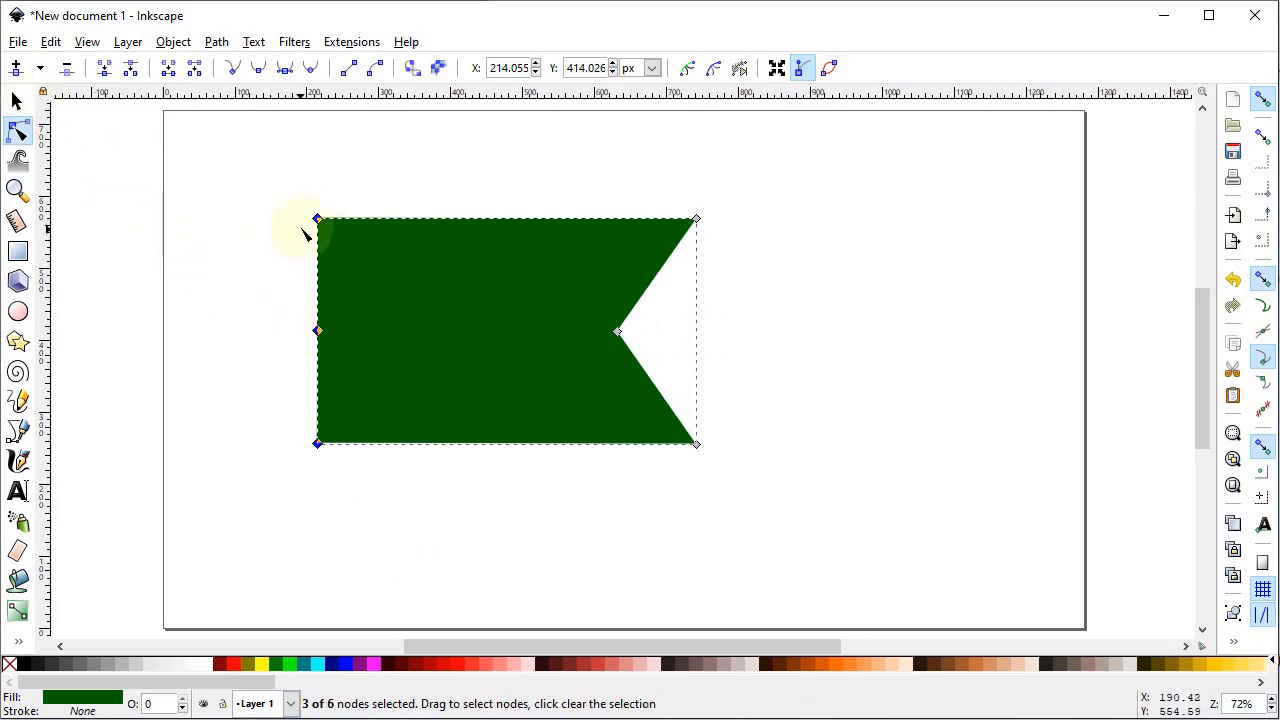
drag(252, 285, 325, 352)
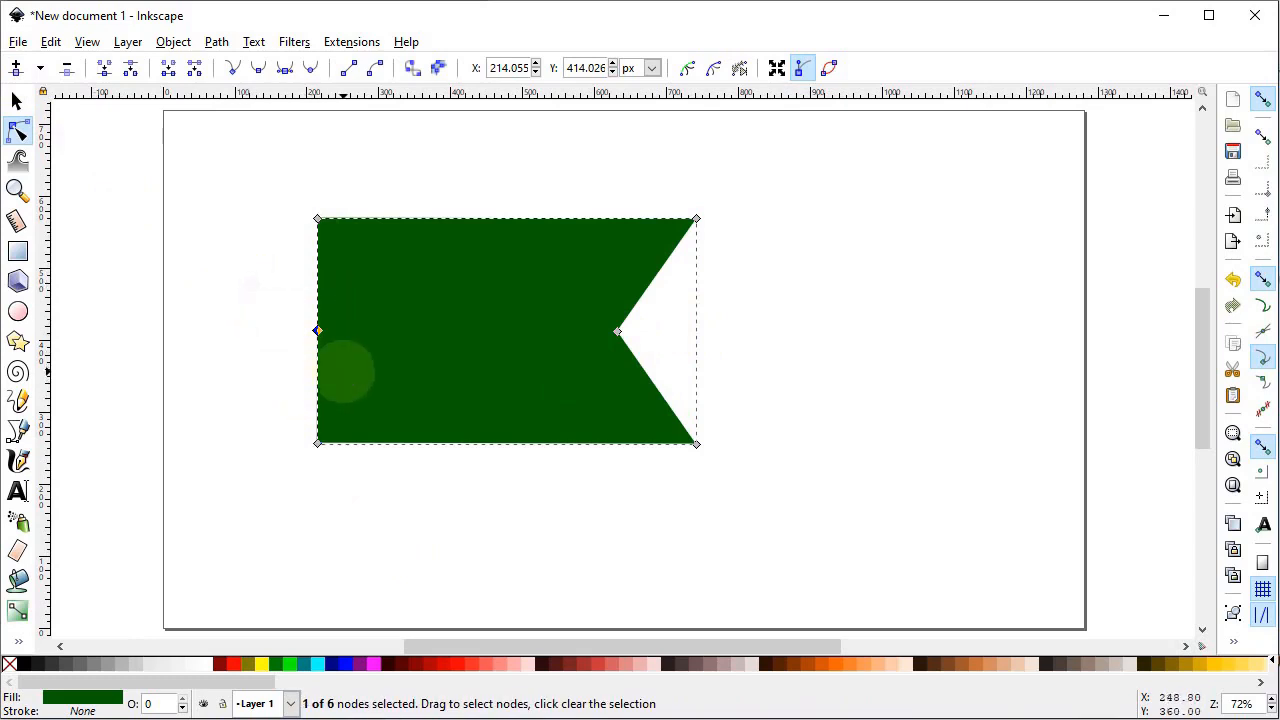
ctrl+click(340, 373)
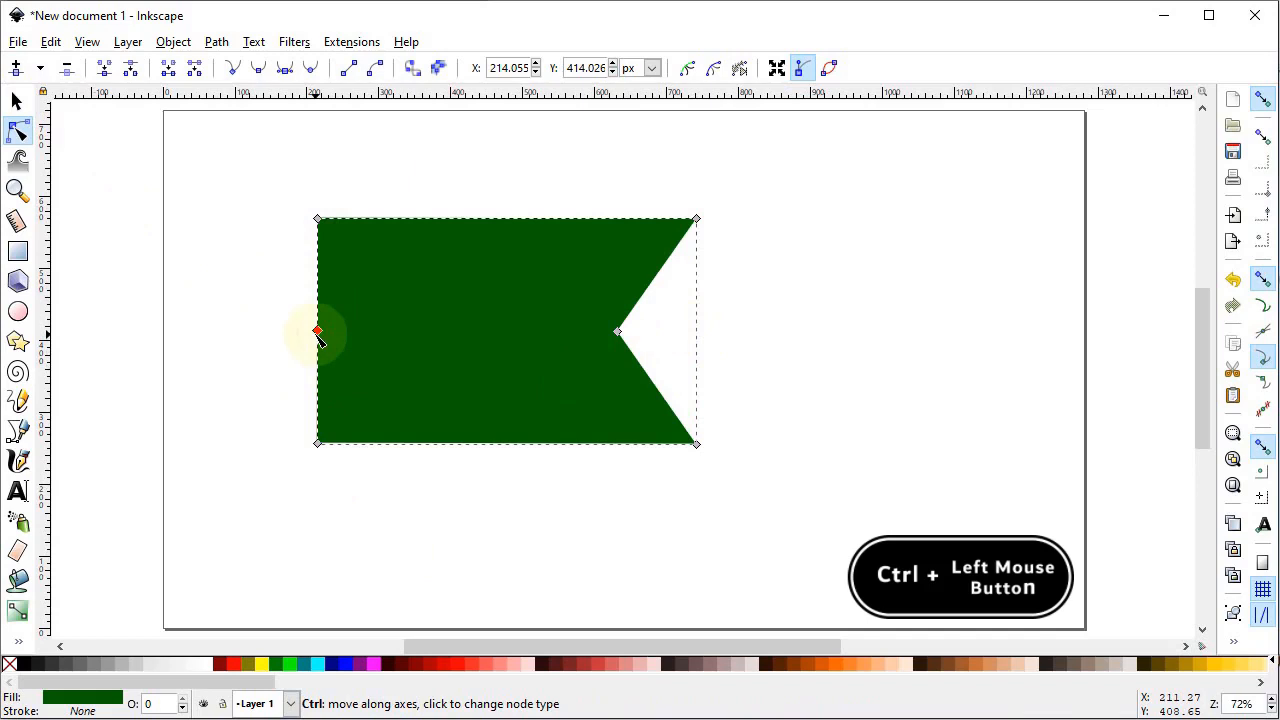
drag(320, 340, 398, 333)
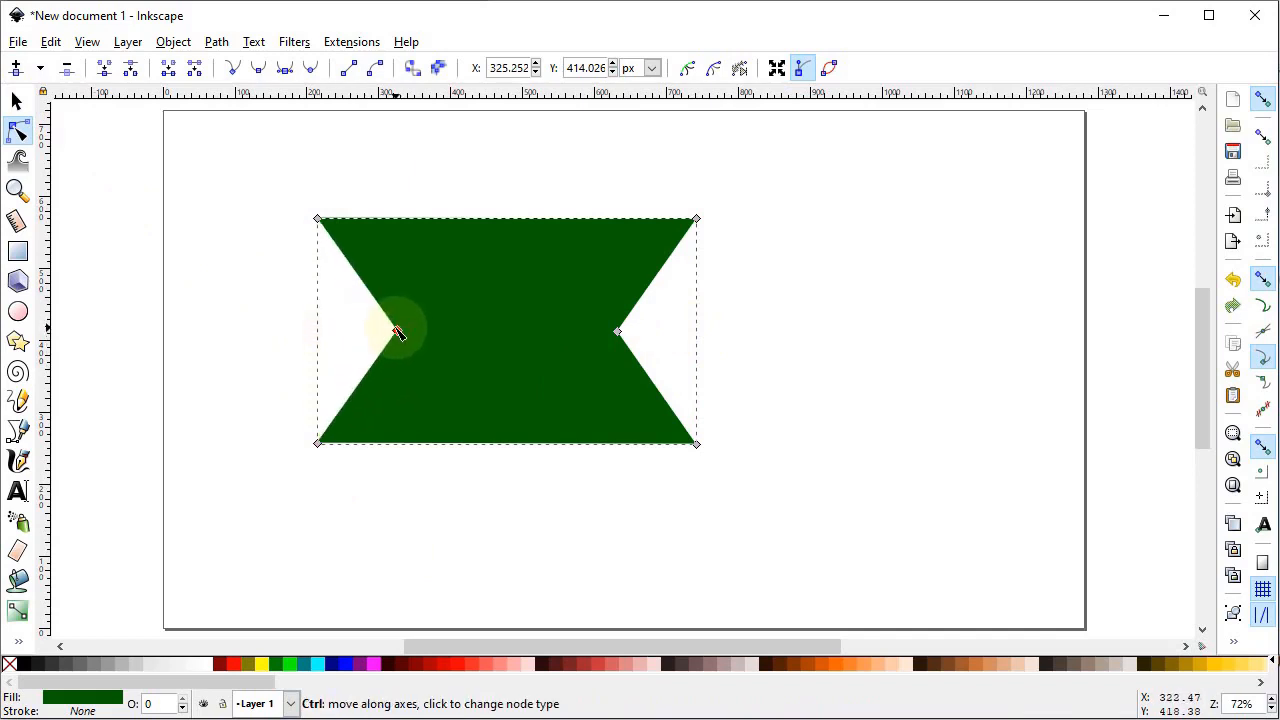
- Delete the notched green path
click(16, 100)
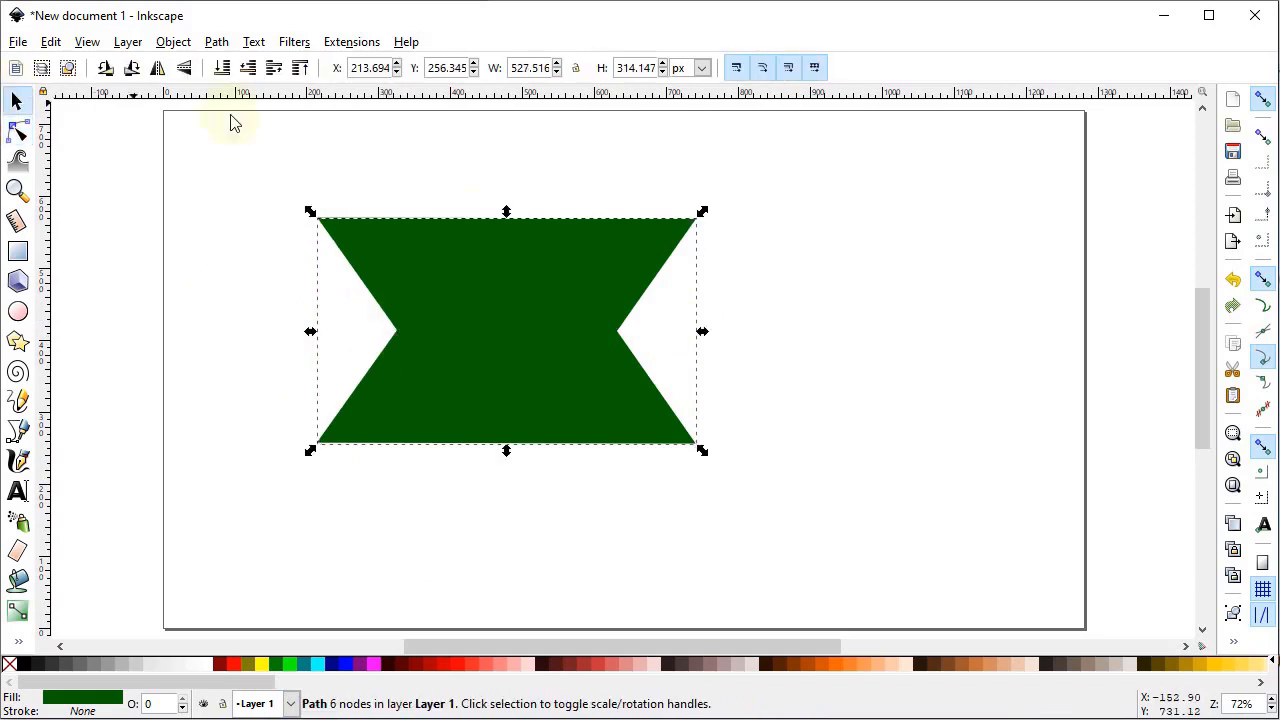
click(506, 255)
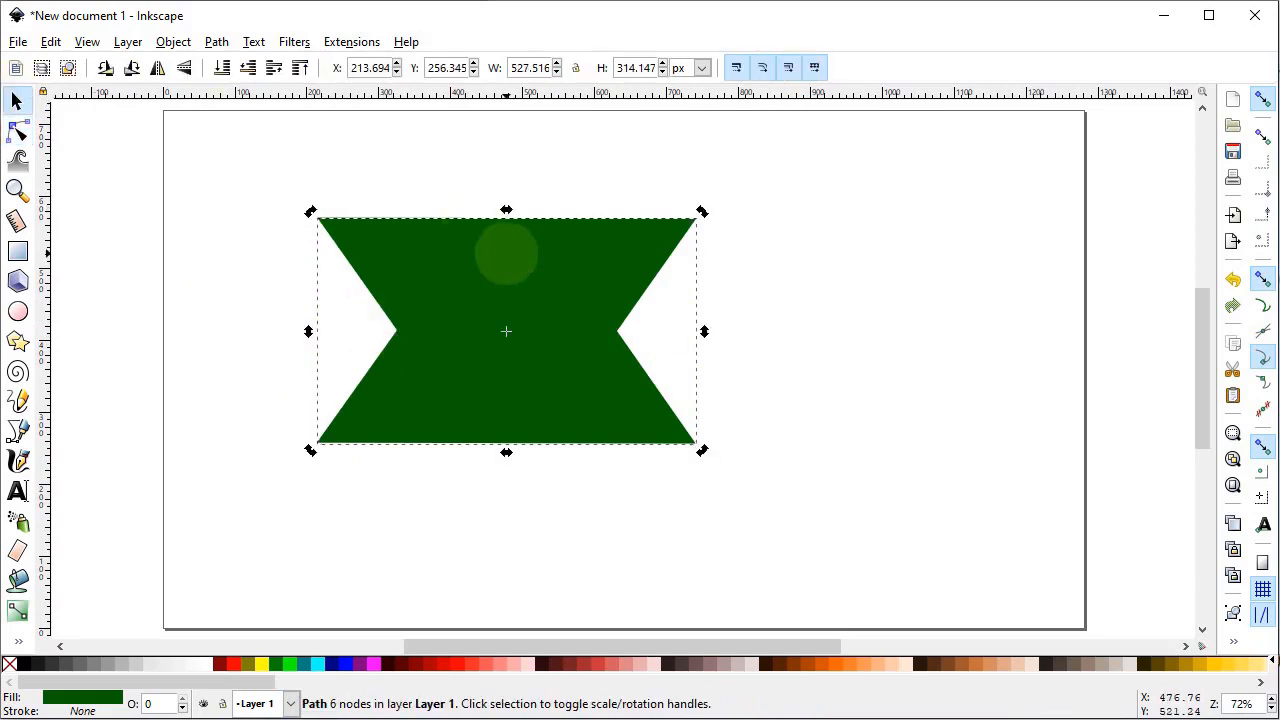
key(Delete)
- Draw a rectangle about 557 by 320 px on the page and give it a black fill with no stroke
click(18, 251)
drag(318, 219, 718, 450)
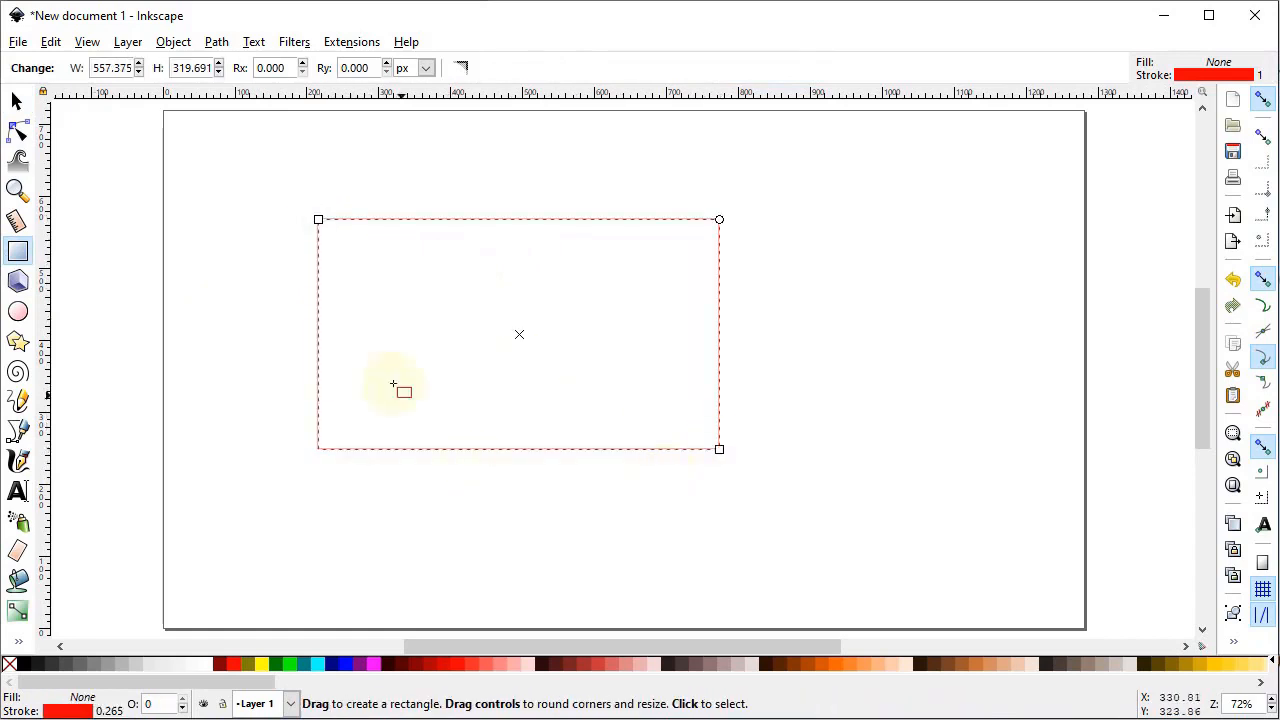
shift+click(9, 665)
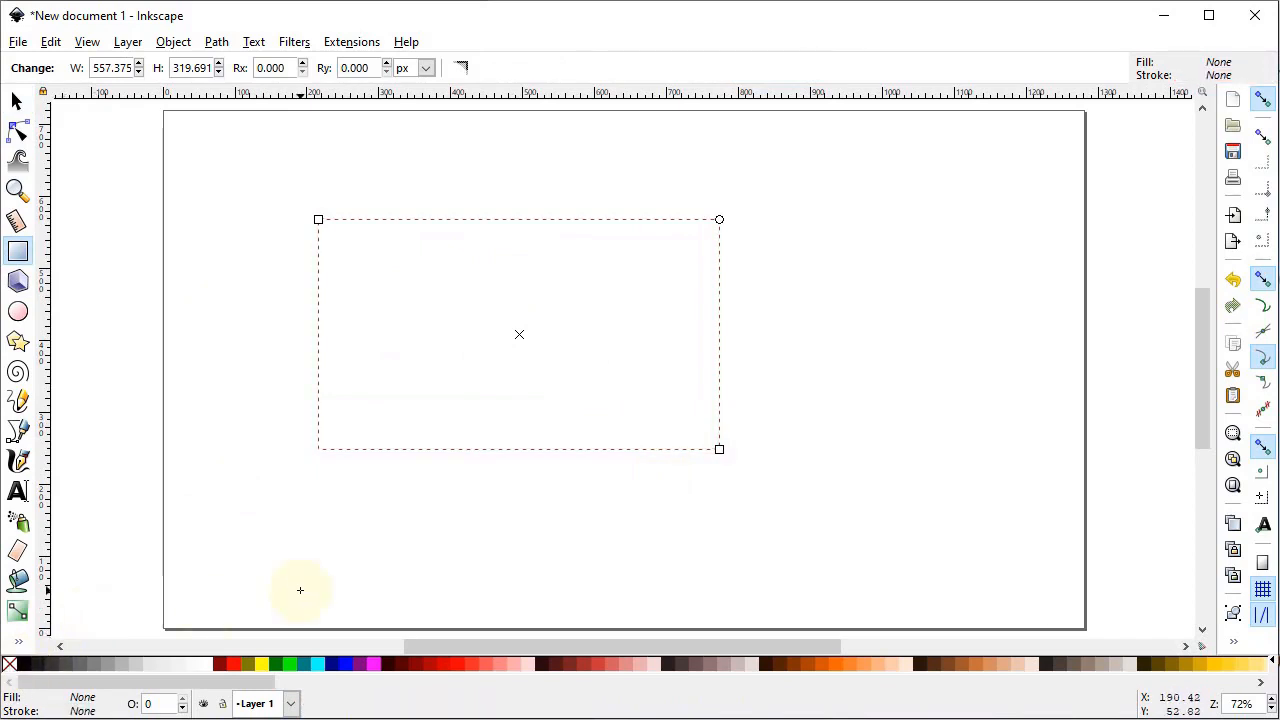
click(26, 664)
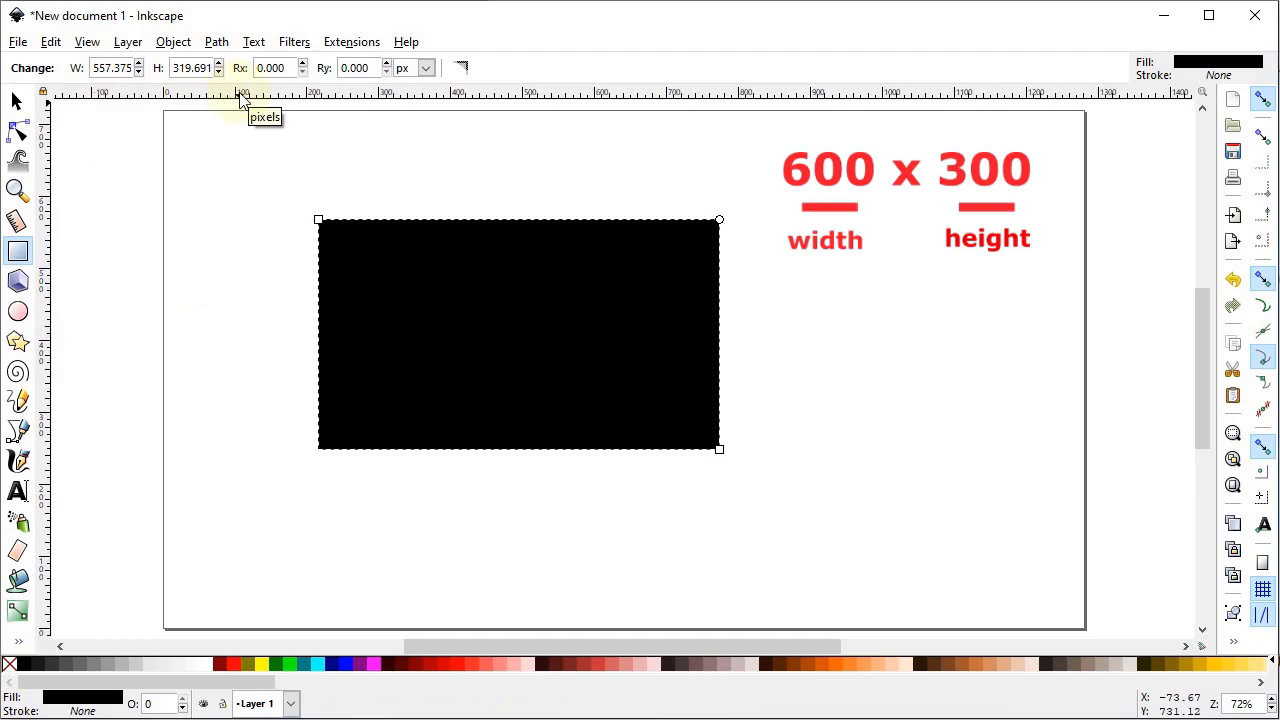
- Set the black rectangle's width to 600 px and its height to 300 px
double_click(128, 69)
drag(129, 69, 90, 71)
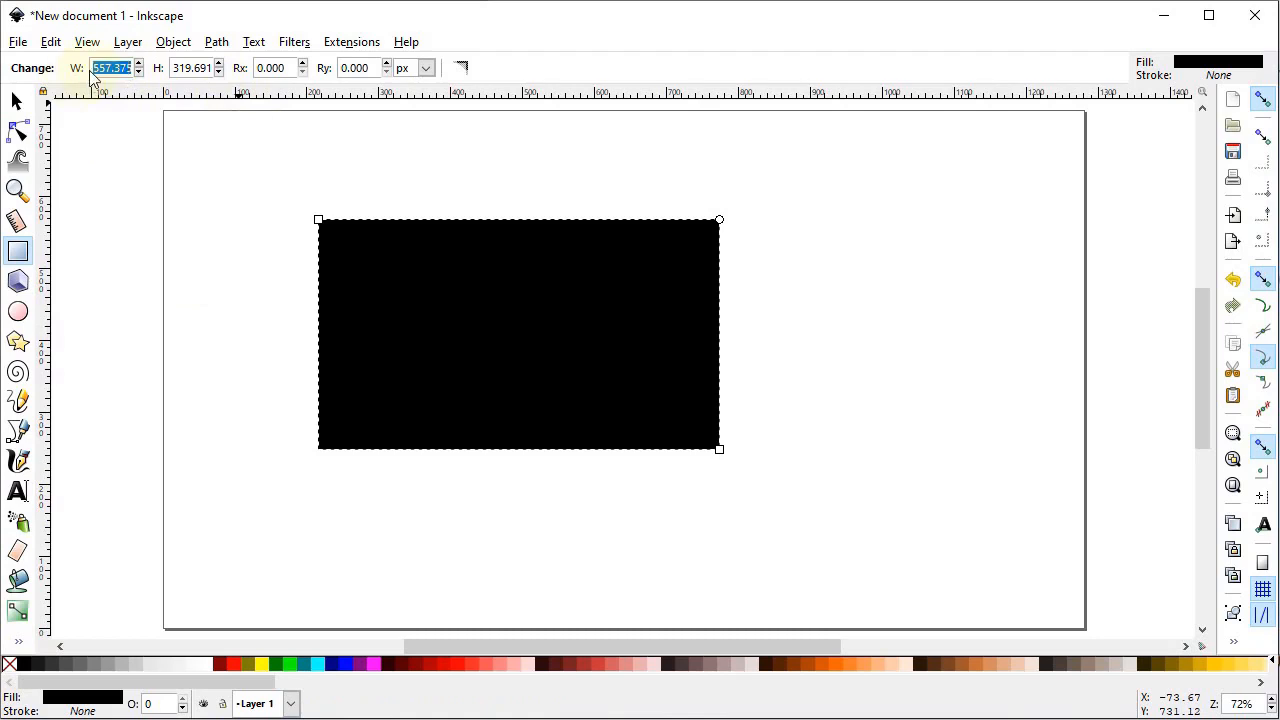
text(600)
key(Return)
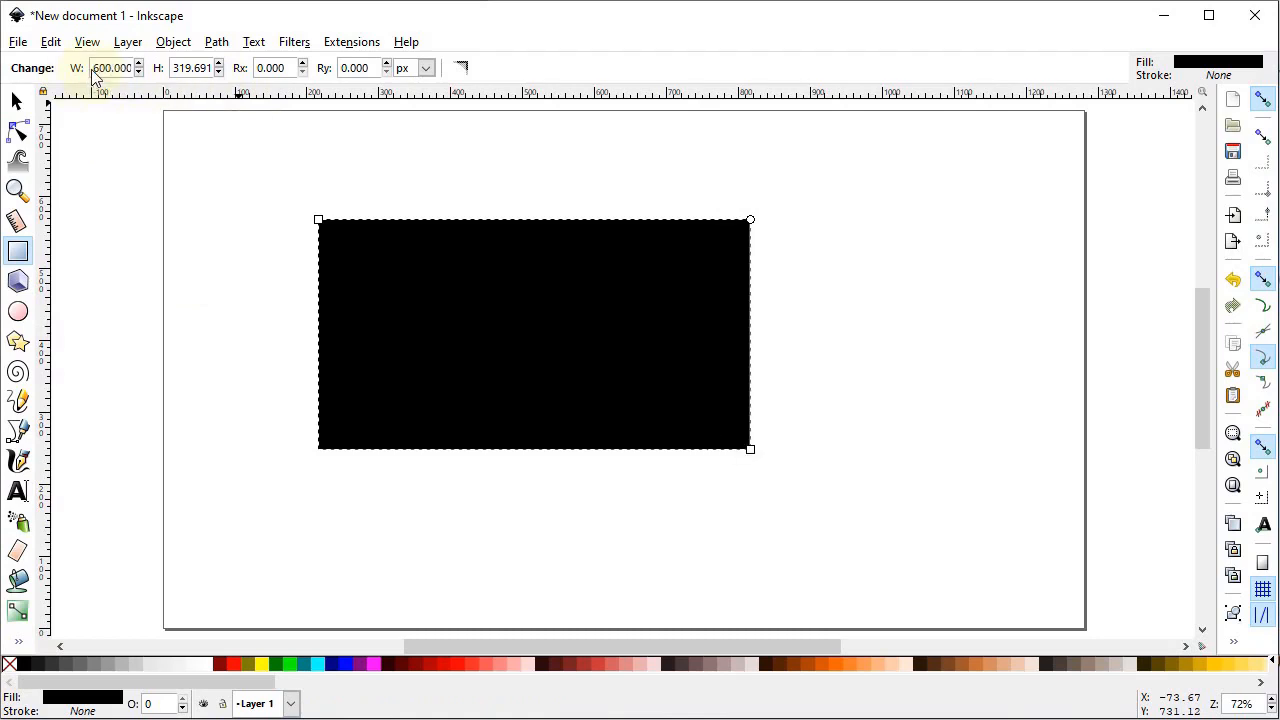
drag(175, 70, 242, 86)
text(300)
key(Return)
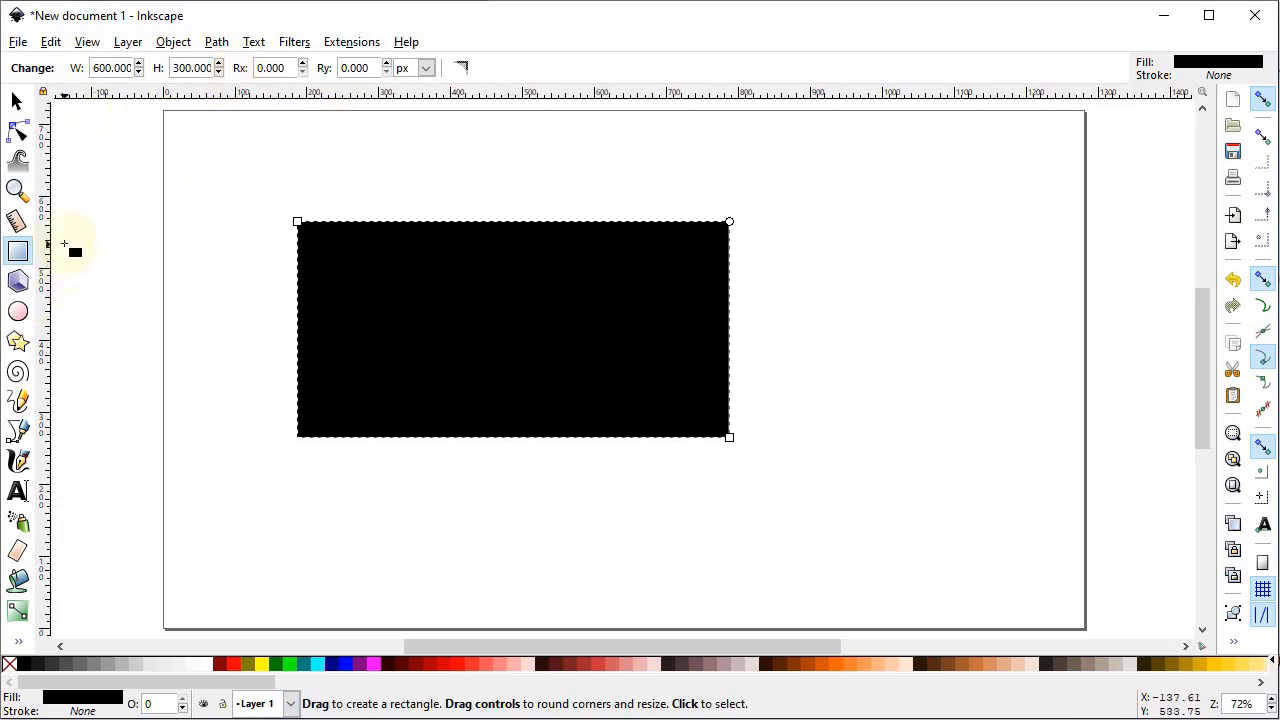
- Resize the black rectangle to 800 by 400 px with its proportions locked, and delete it
click(15, 100)
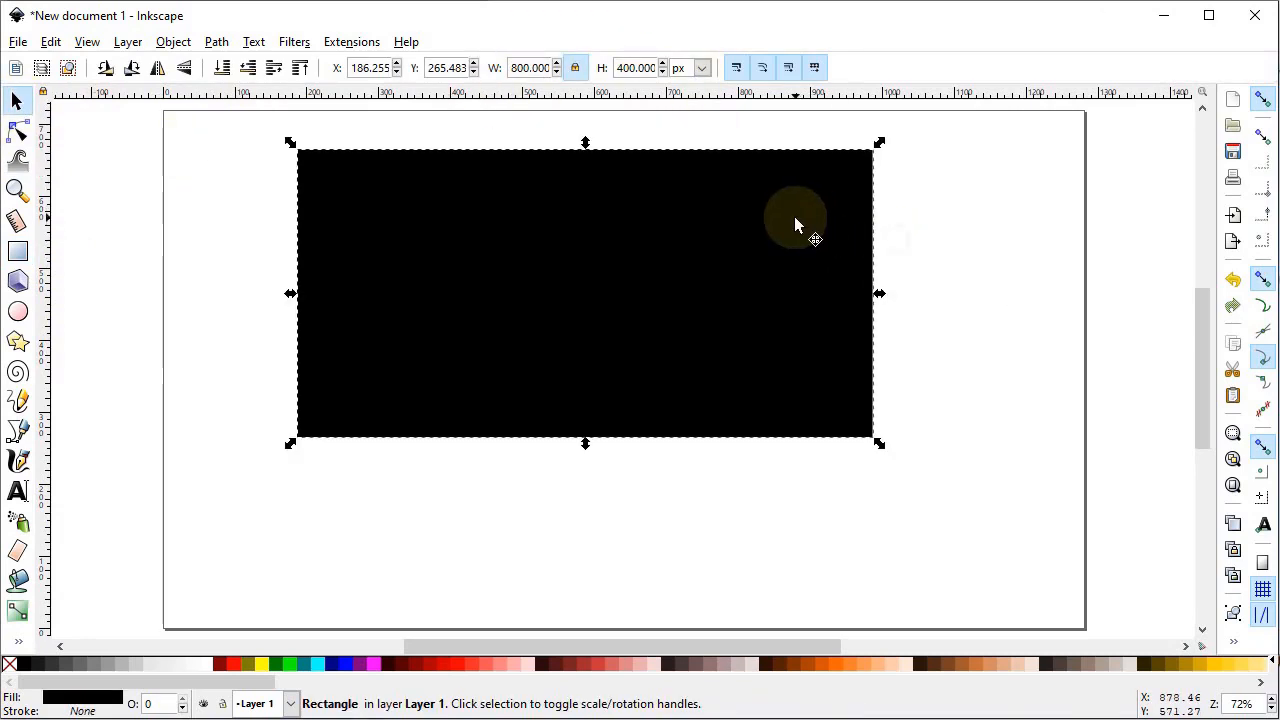
key(Delete)
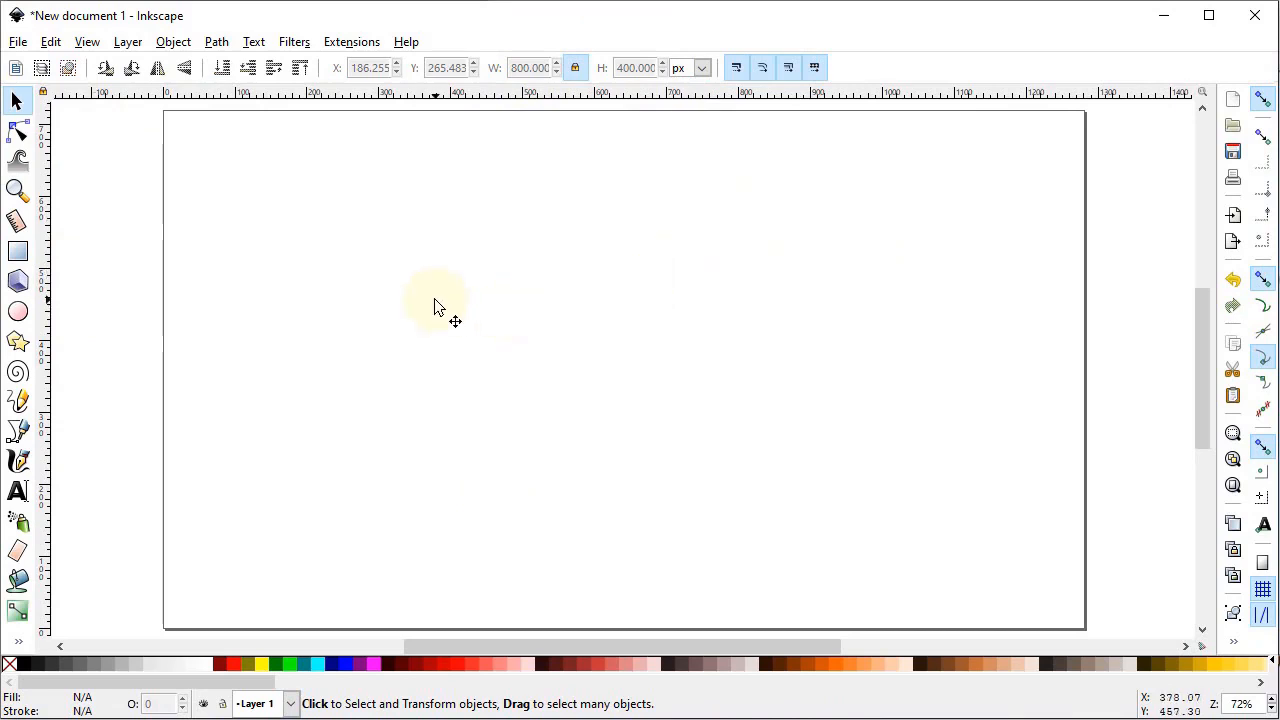
- Draw a black square about 382 px on a side with the Rectangle tool and try rounding its corners
click(18, 252)
ctrl+click(137, 229)
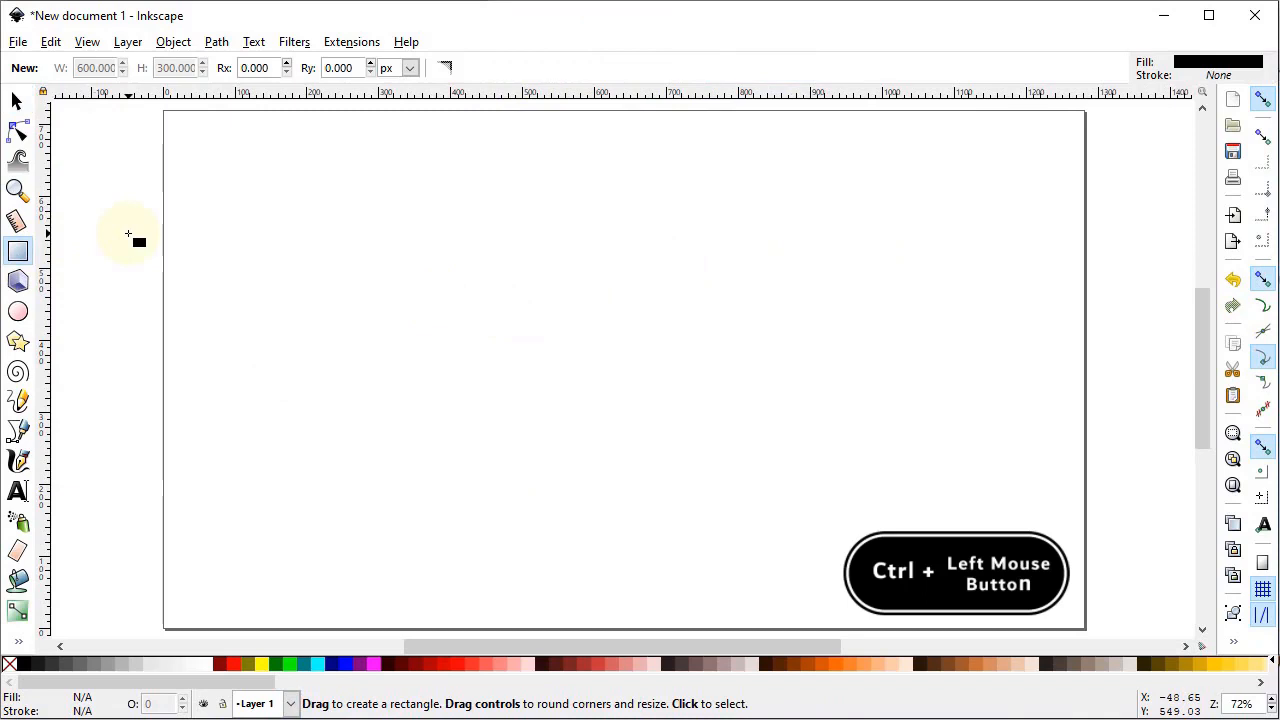
key(ctrl)
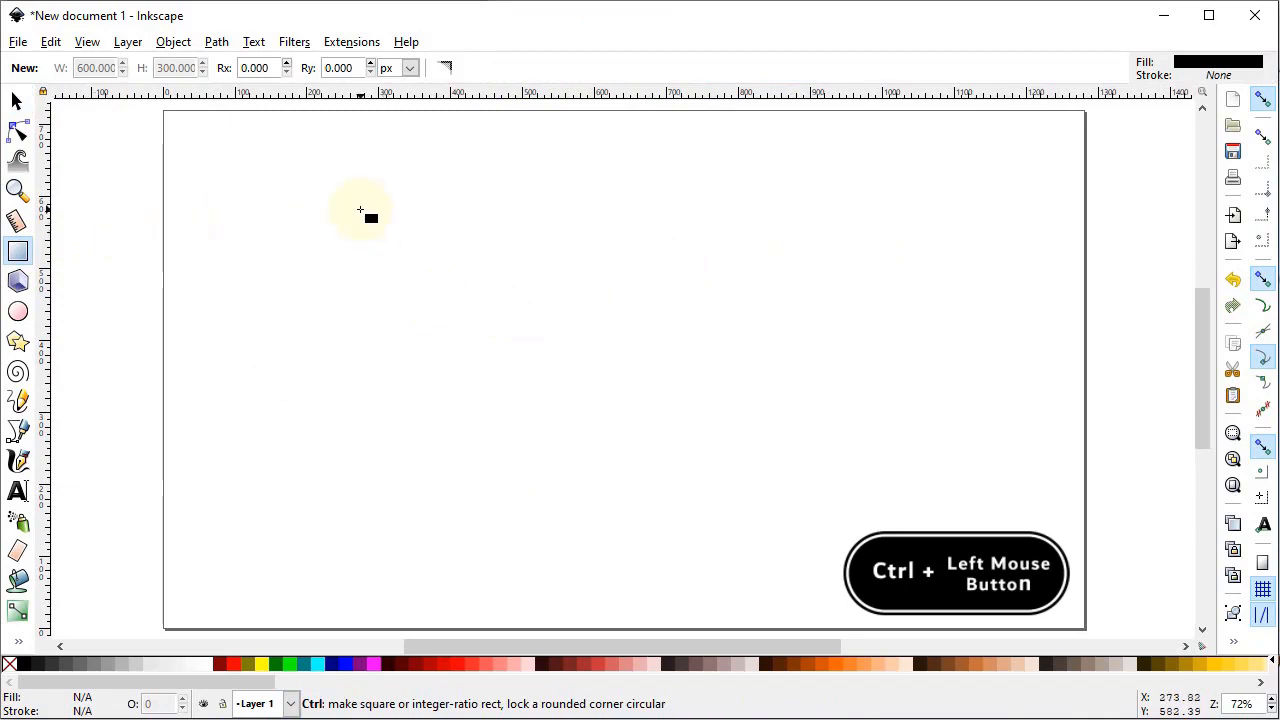
drag(360, 210, 647, 485)
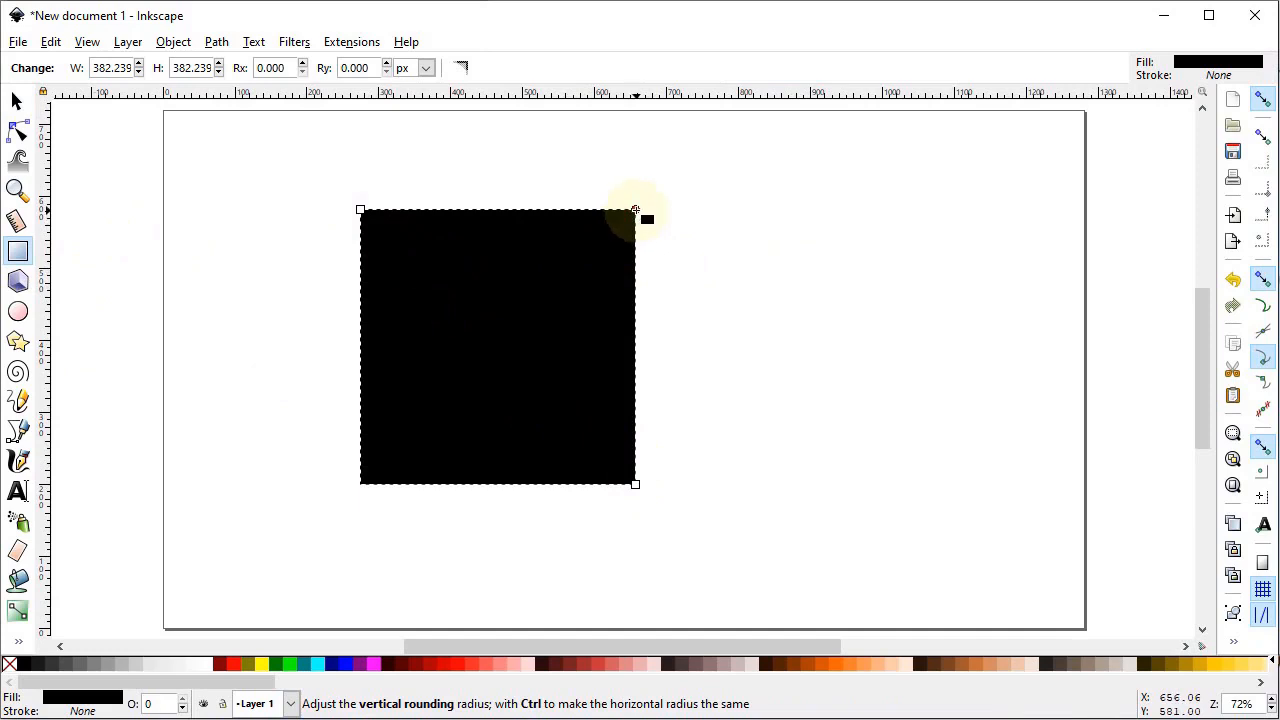
mouse_move(636, 210)
mouse_down()
mouse_move(657, 371)
mouse_move(648, 228)
mouse_up()
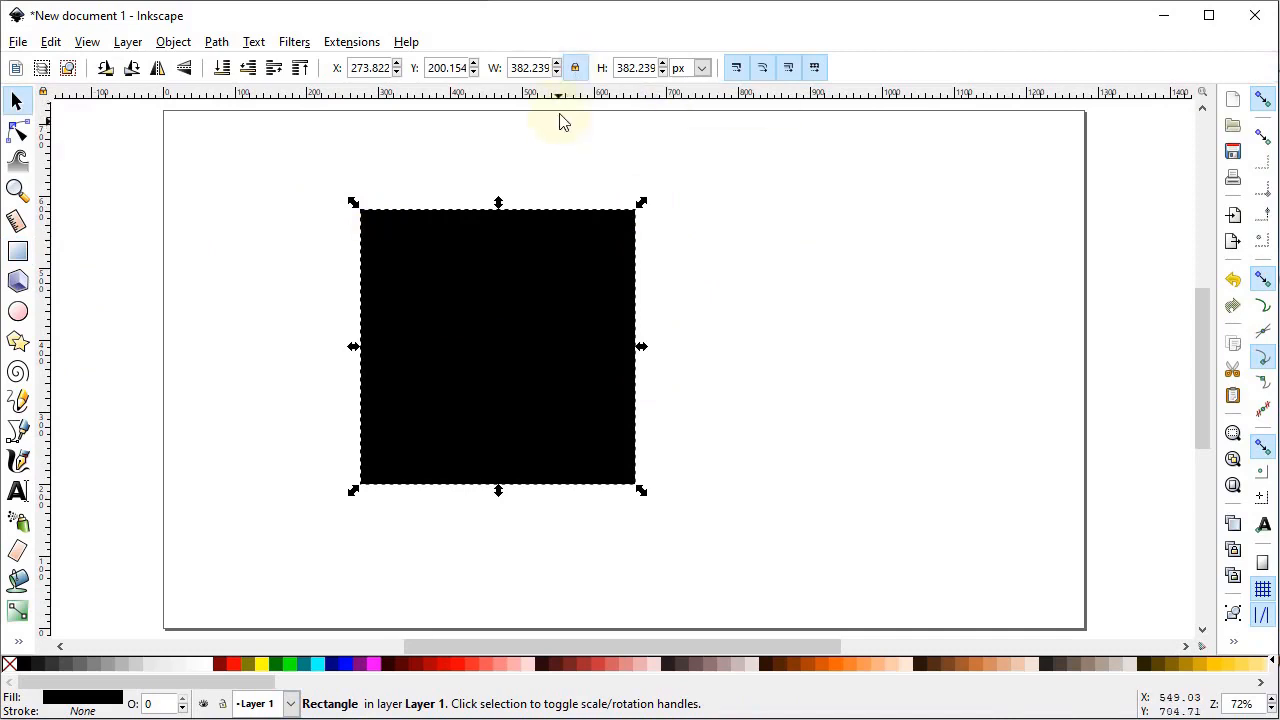
- Set the black square's width to 500 px with its proportions locked
click(528, 70)
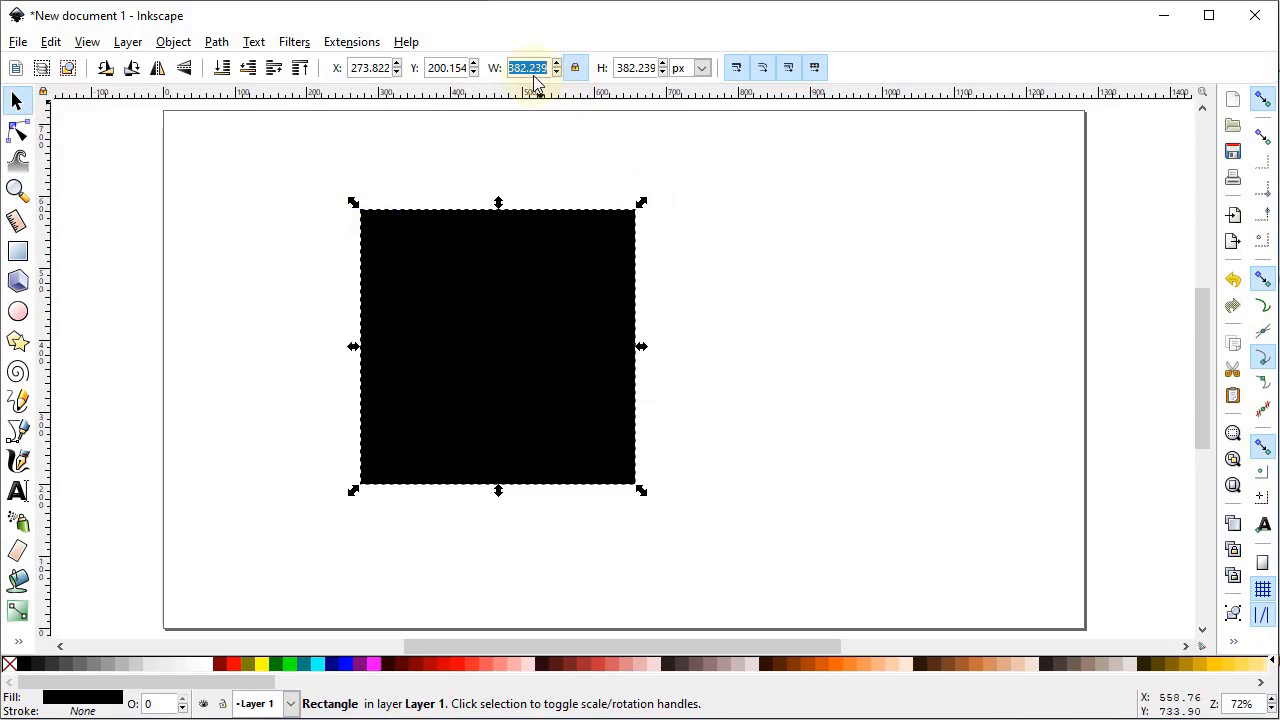
text(500)
key(Return)
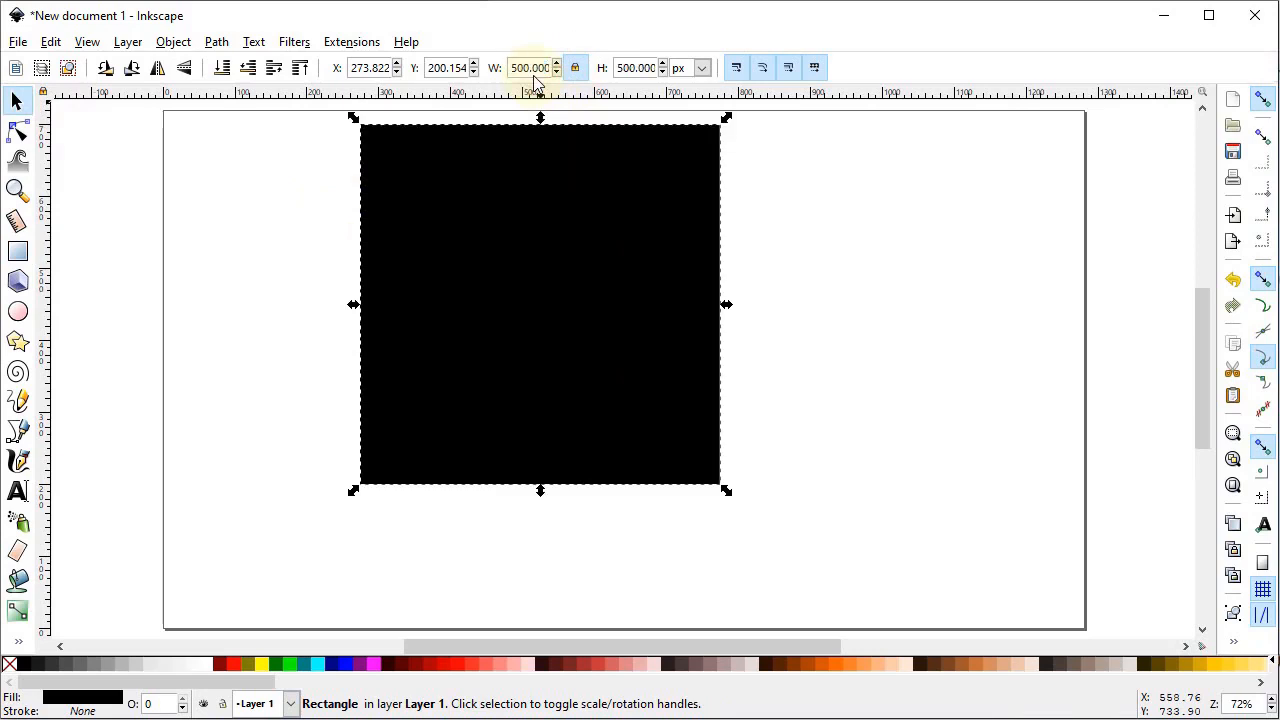
- Move the black square slightly lower on the page and delete it
drag(540, 150, 536, 207)
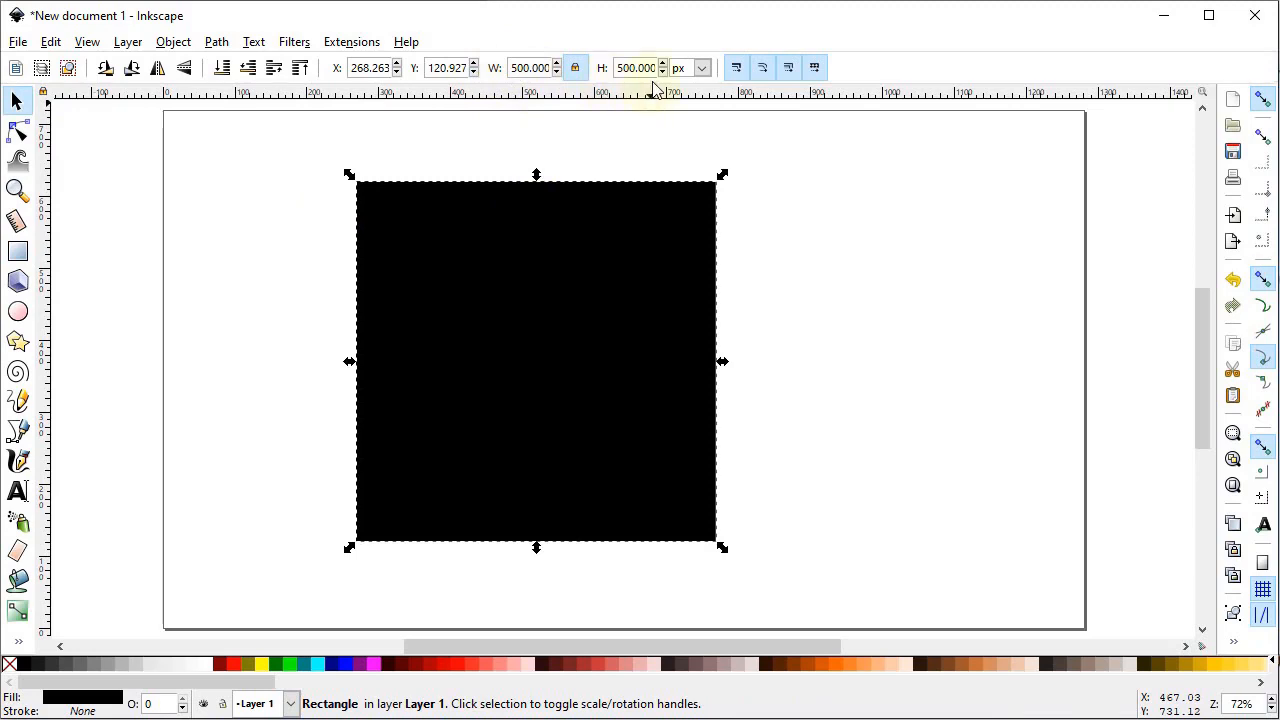
click(630, 197)
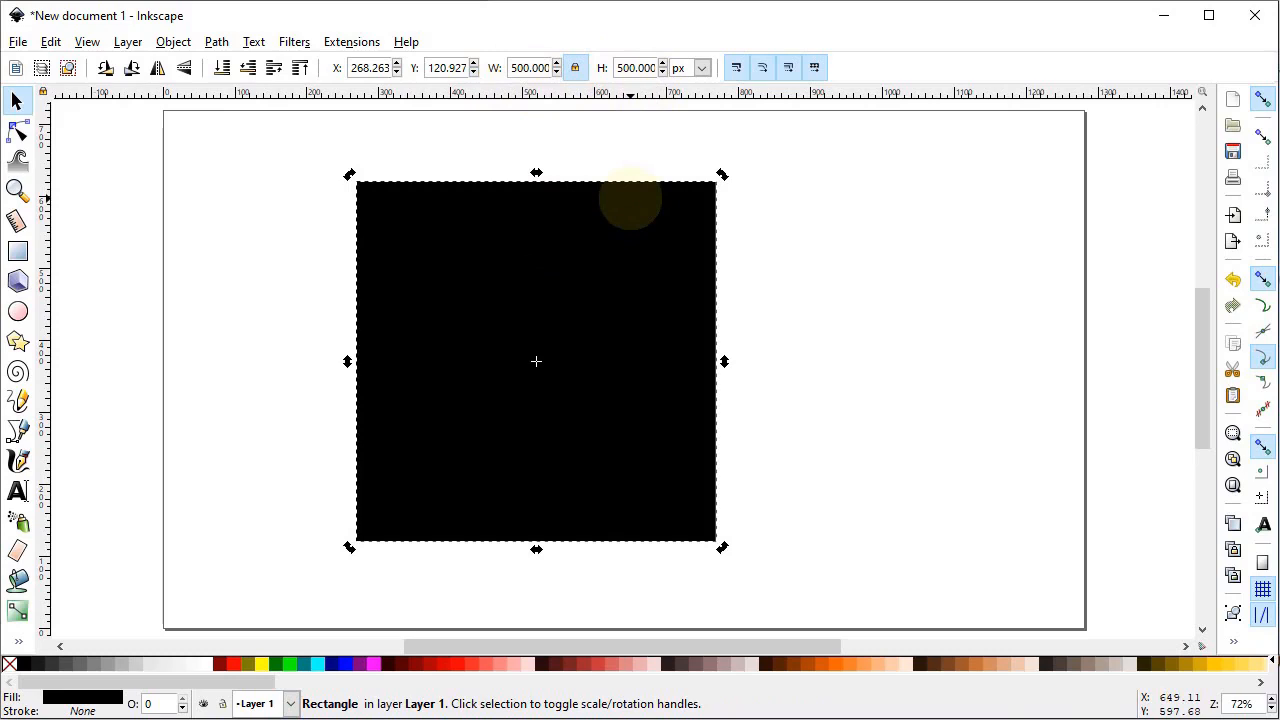
key(Delete)
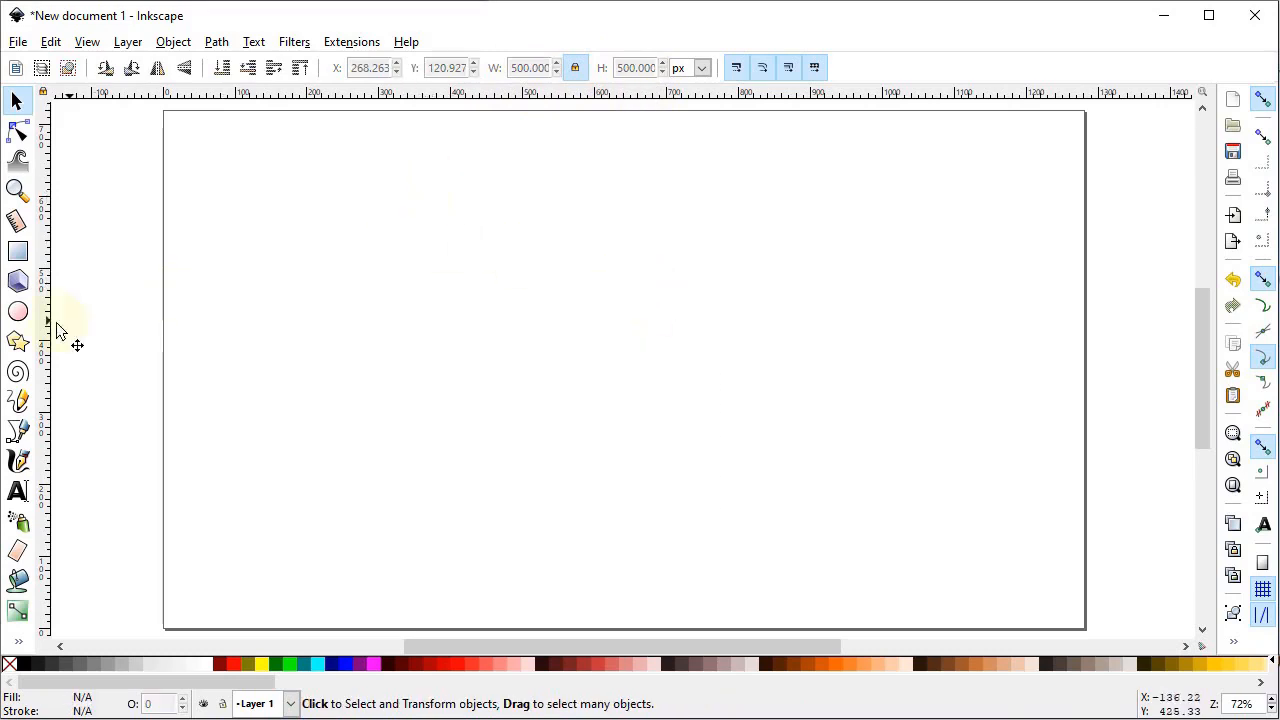
- Draw a 3D box in the upper middle of the page and make its X and Z vanishing points infinite (parallel)
click(19, 284)
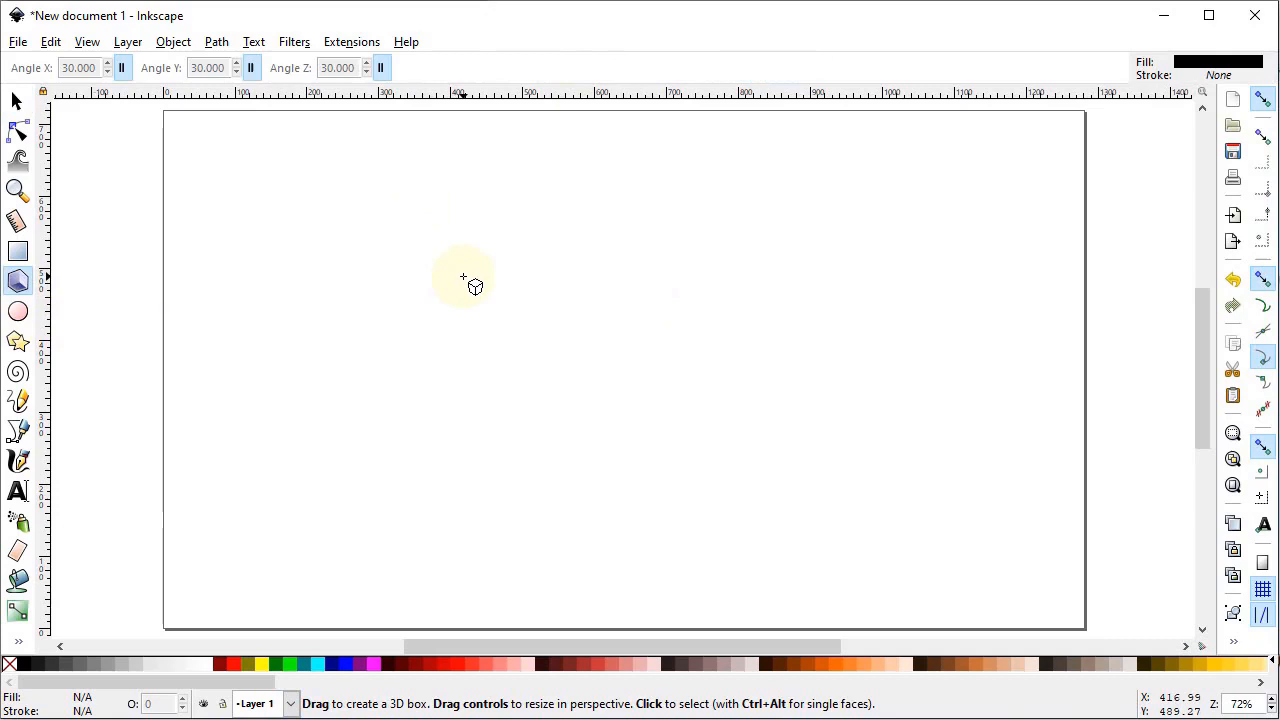
drag(468, 272, 559, 429)
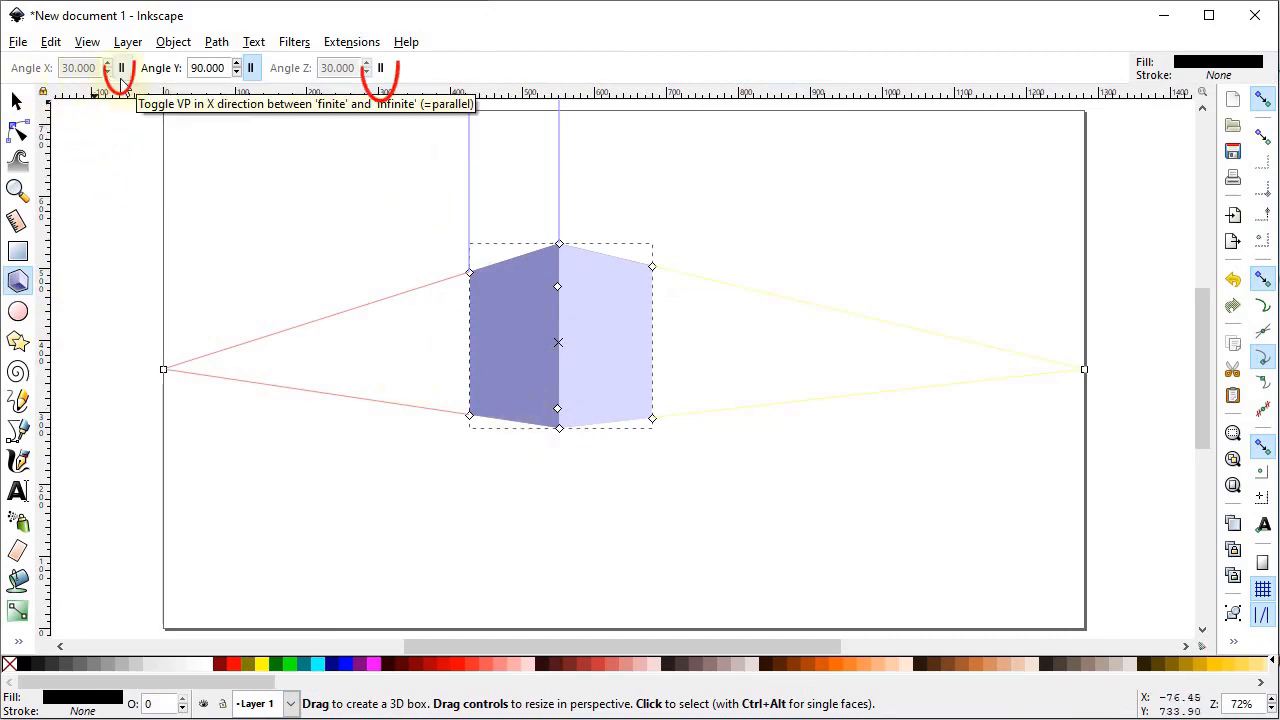
click(121, 67)
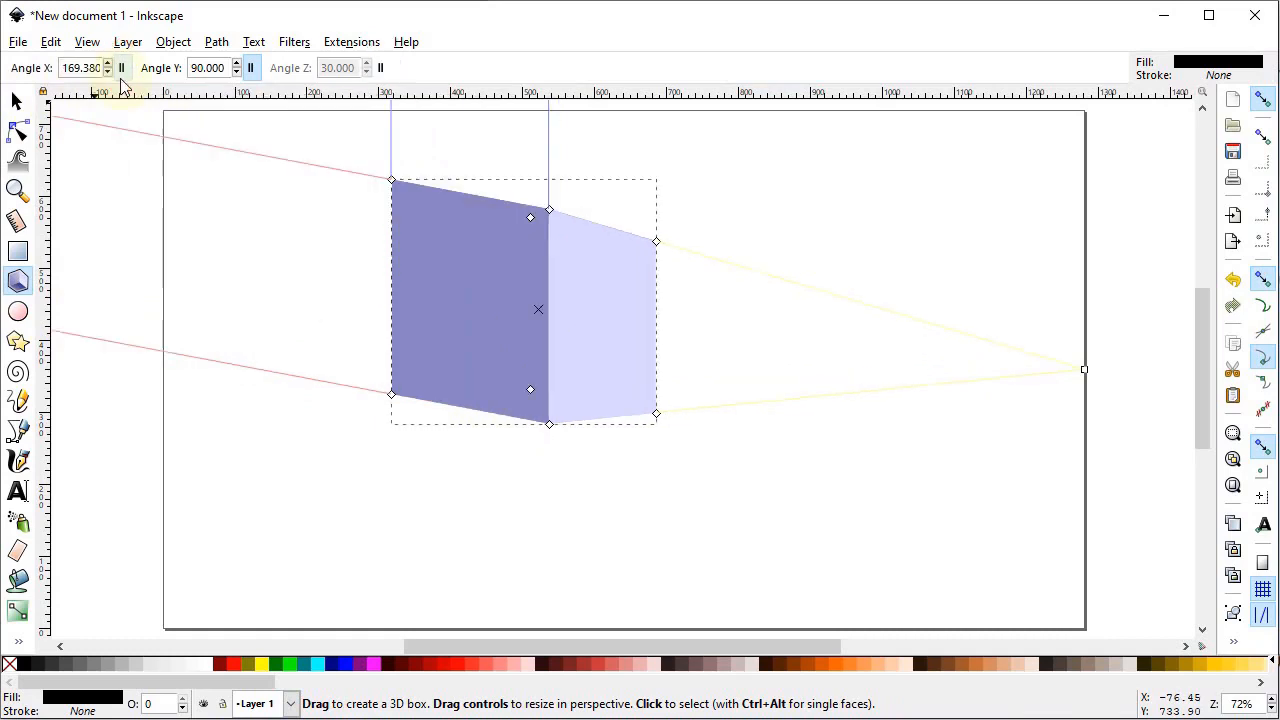
click(380, 68)
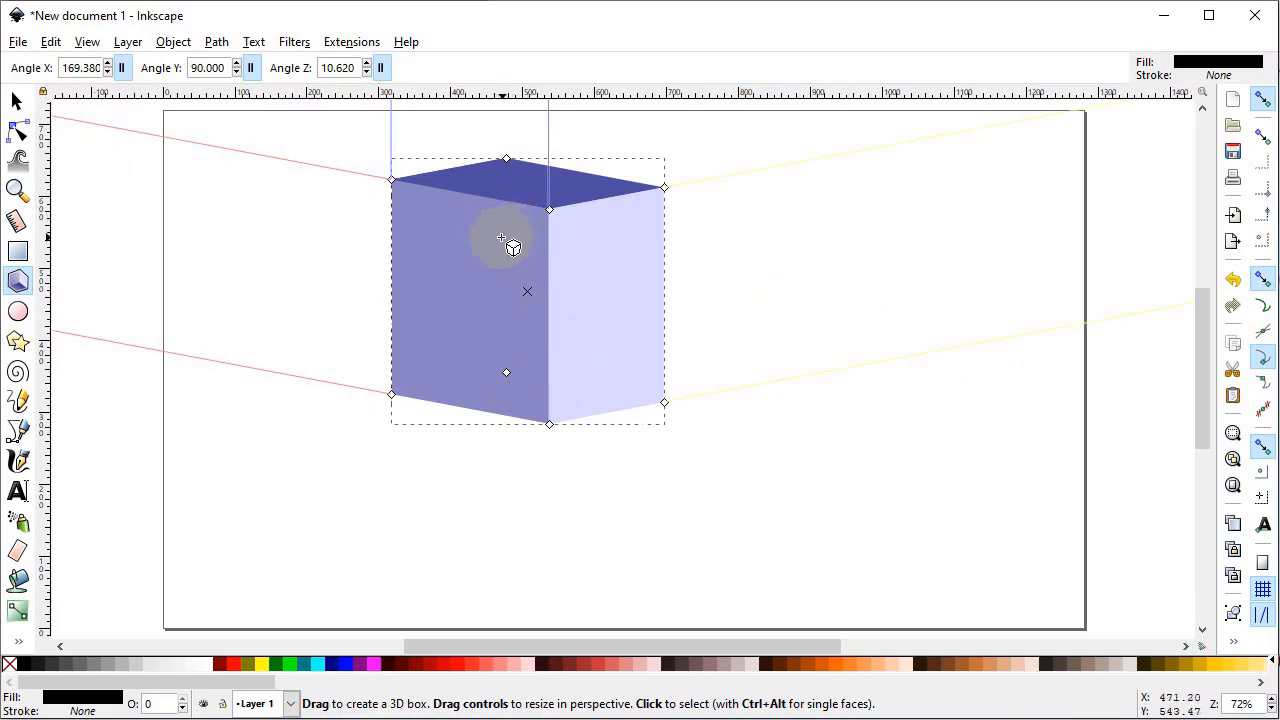
- Remove the 3D box's fill and give its edges a black stroke
click(10, 664)
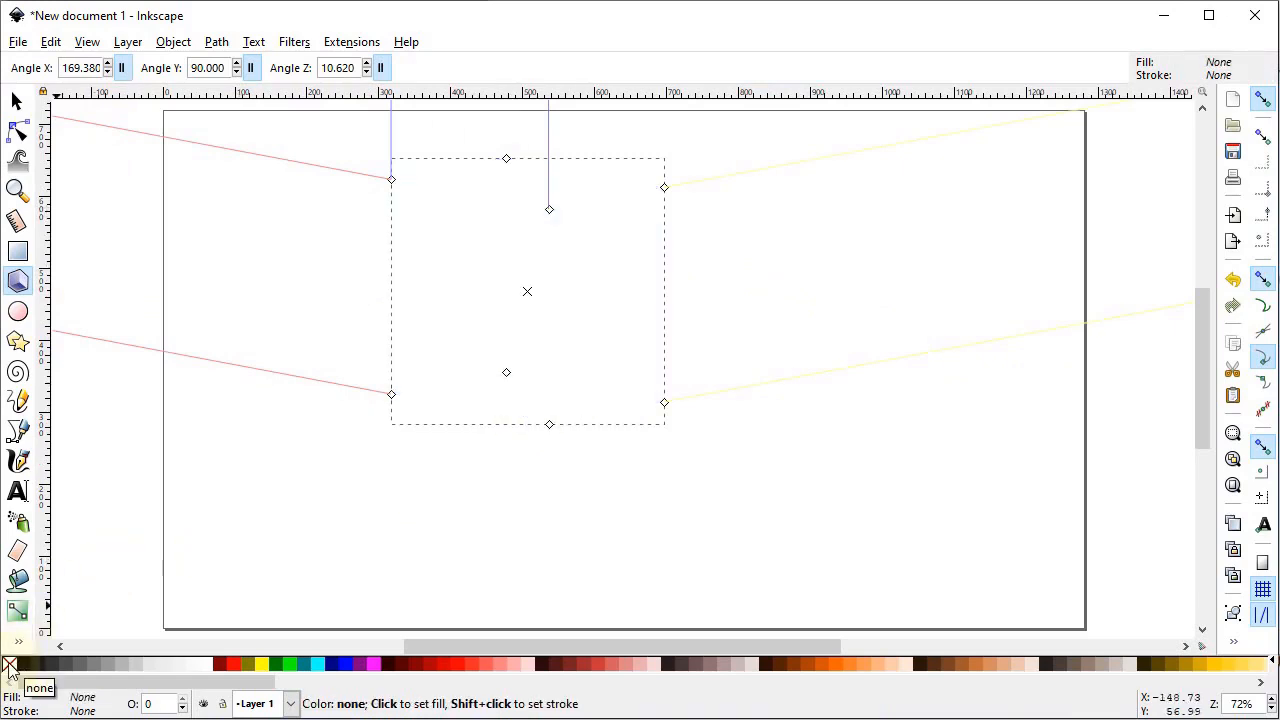
shift+click(10, 664)
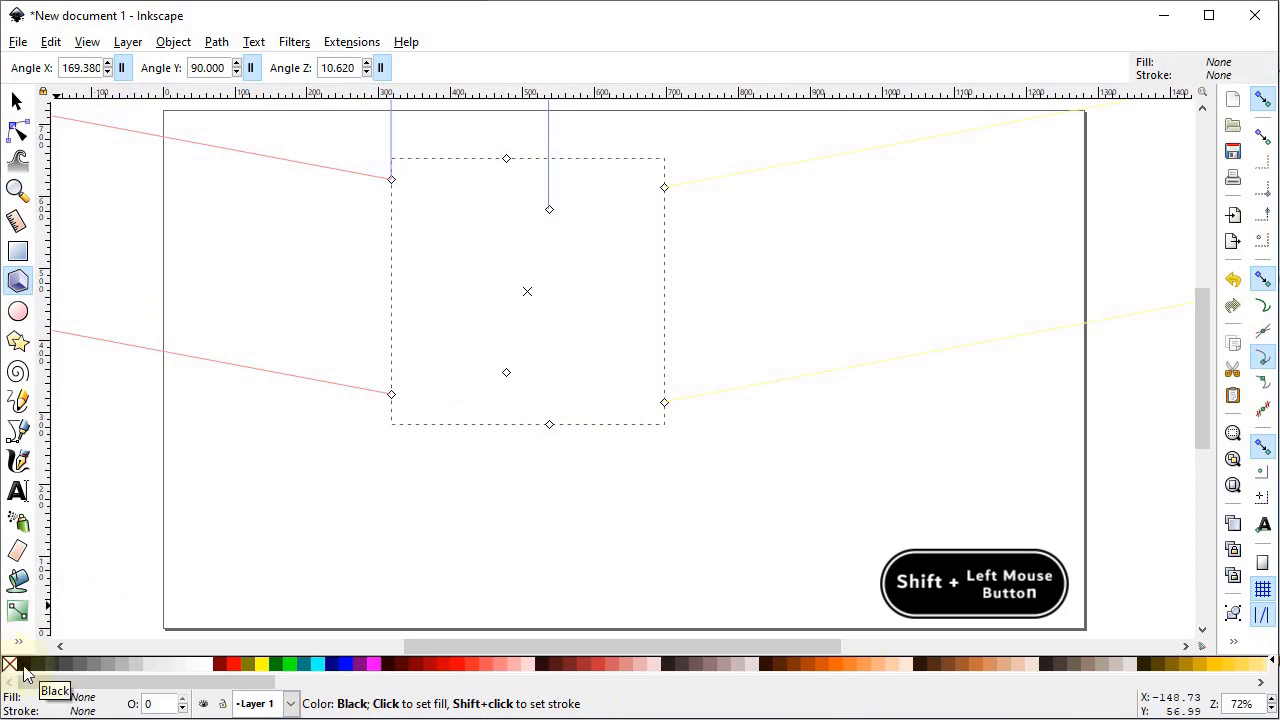
shift+click(25, 668)
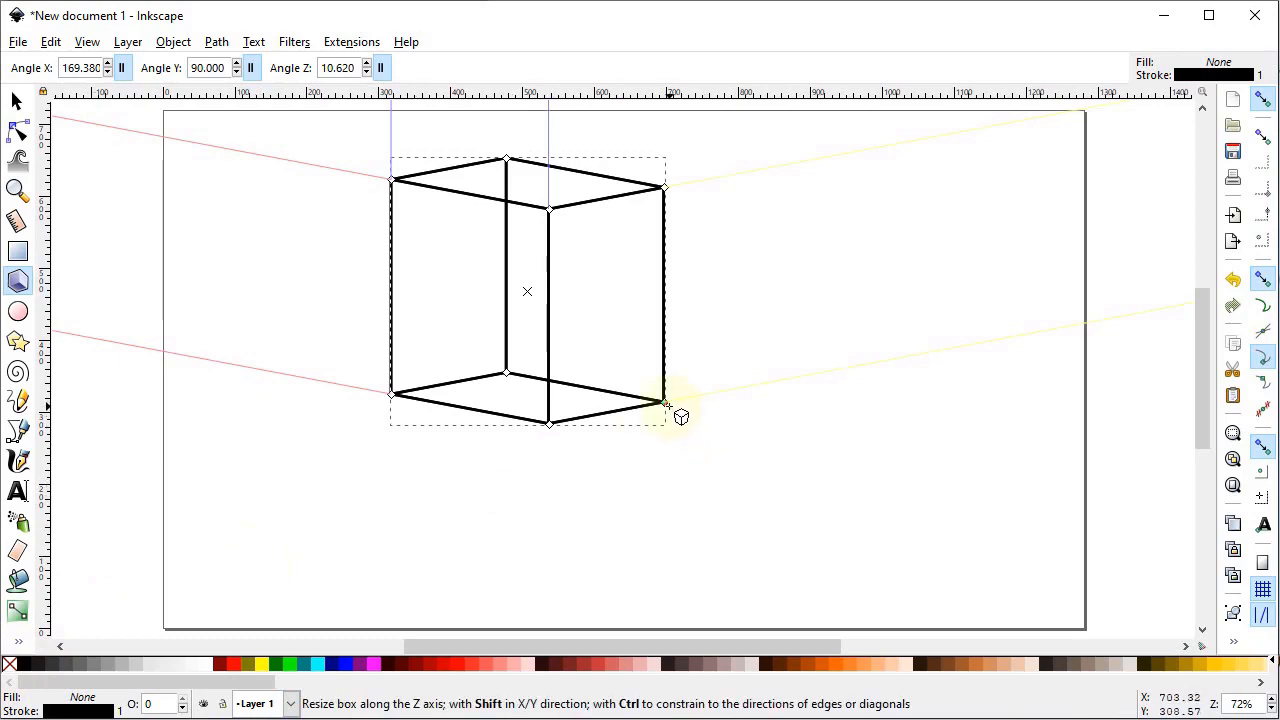
- Resize the wireframe box with its corner handles to about 515 by 556 px and delete it
drag(666, 403, 549, 193)
drag(549, 424, 556, 521)
drag(790, 474, 768, 526)
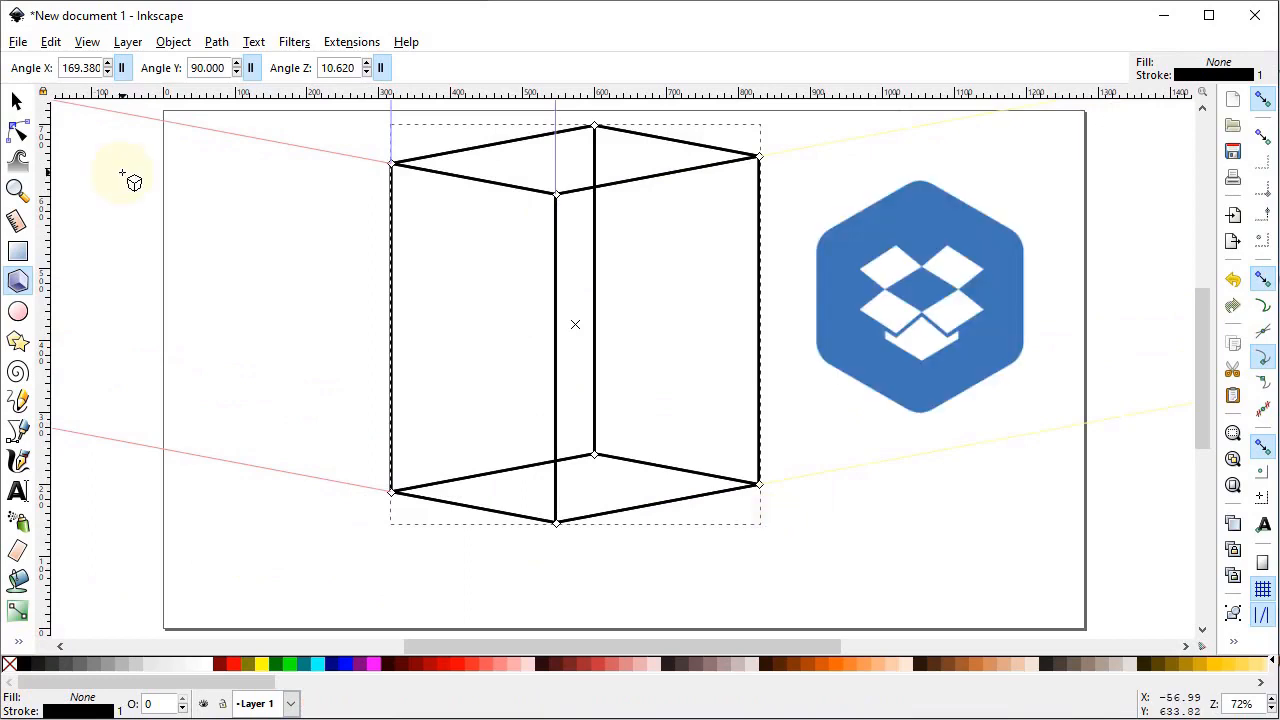
click(16, 100)
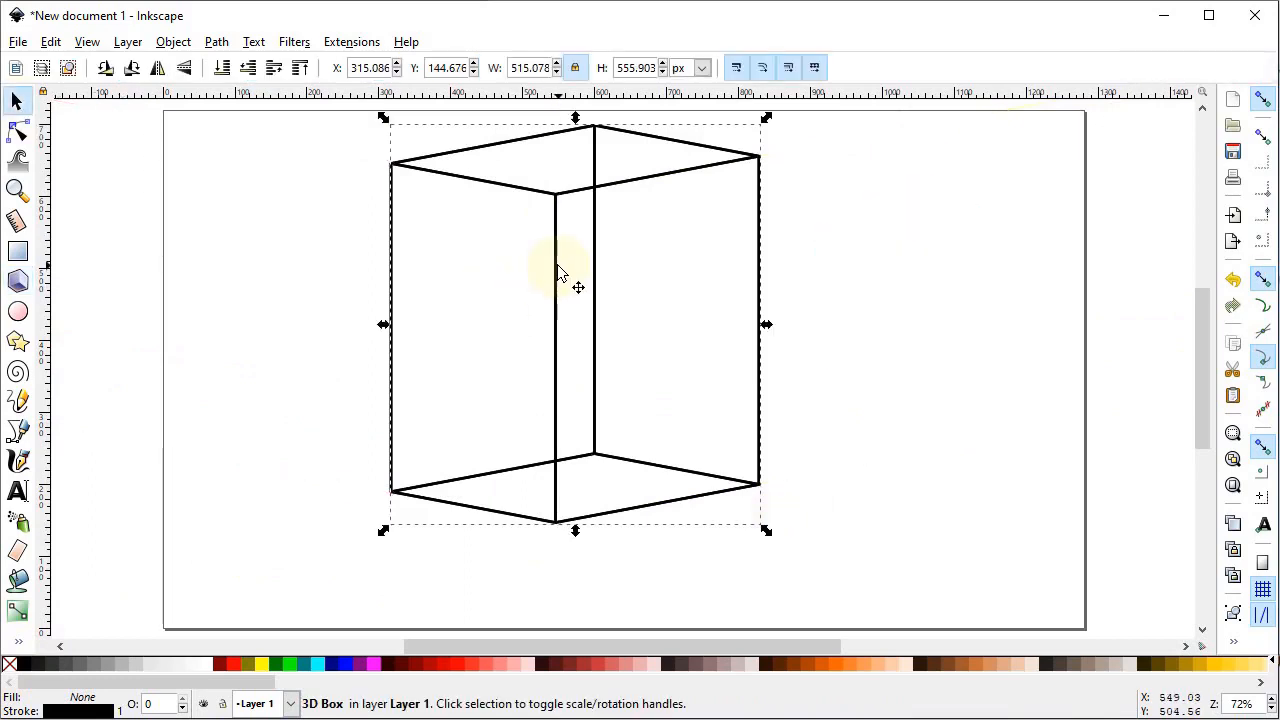
key(Delete)
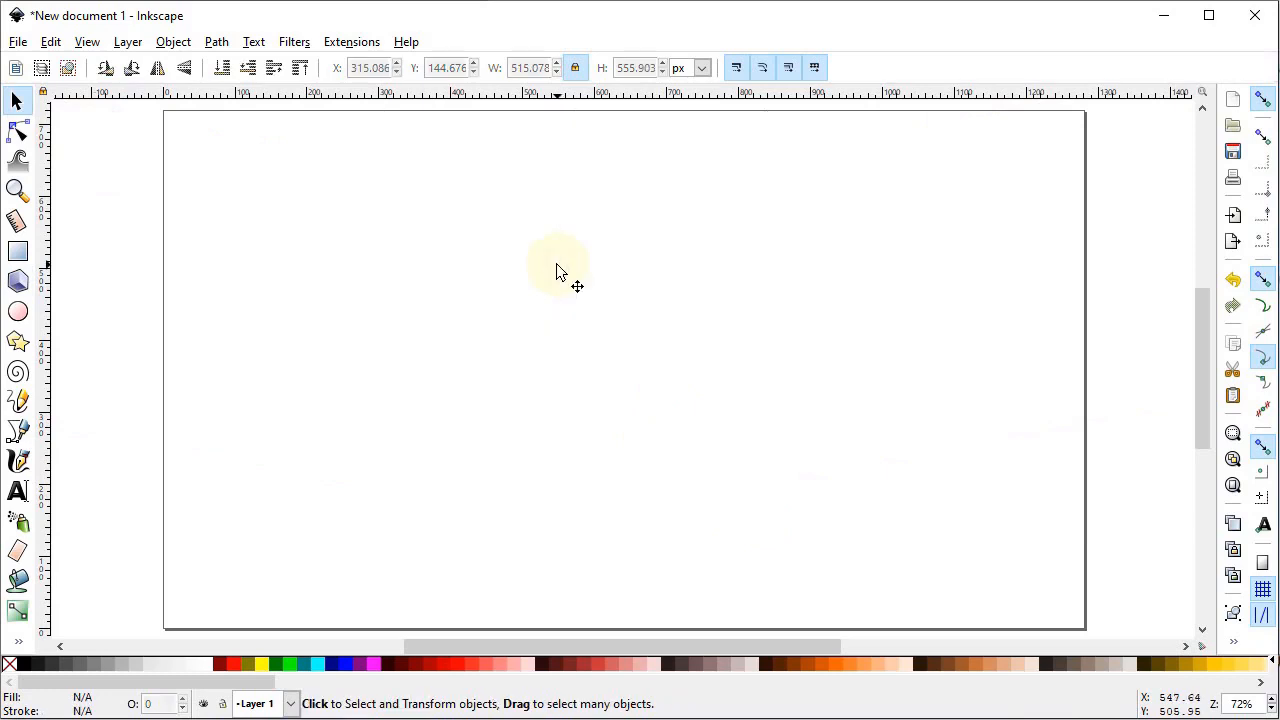
- Draw an unfilled ellipse with radii of about 220 by 88 px and cut it into a slice ending at about 98 degrees
click(18, 311)
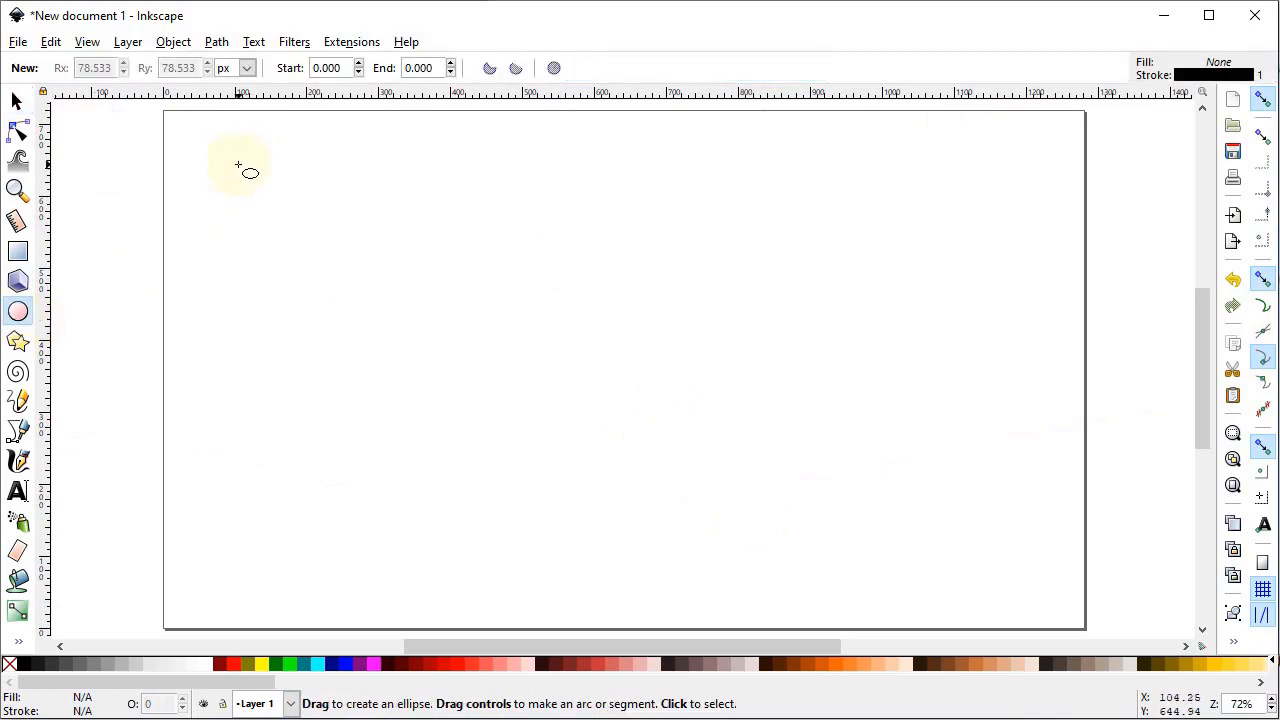
drag(232, 167, 562, 301)
mouse_move(233, 233)
mouse_down()
mouse_move(140, 231)
mouse_move(238, 233)
mouse_up()
mouse_move(397, 168)
mouse_down()
mouse_move(397, 231)
mouse_move(397, 170)
mouse_up()
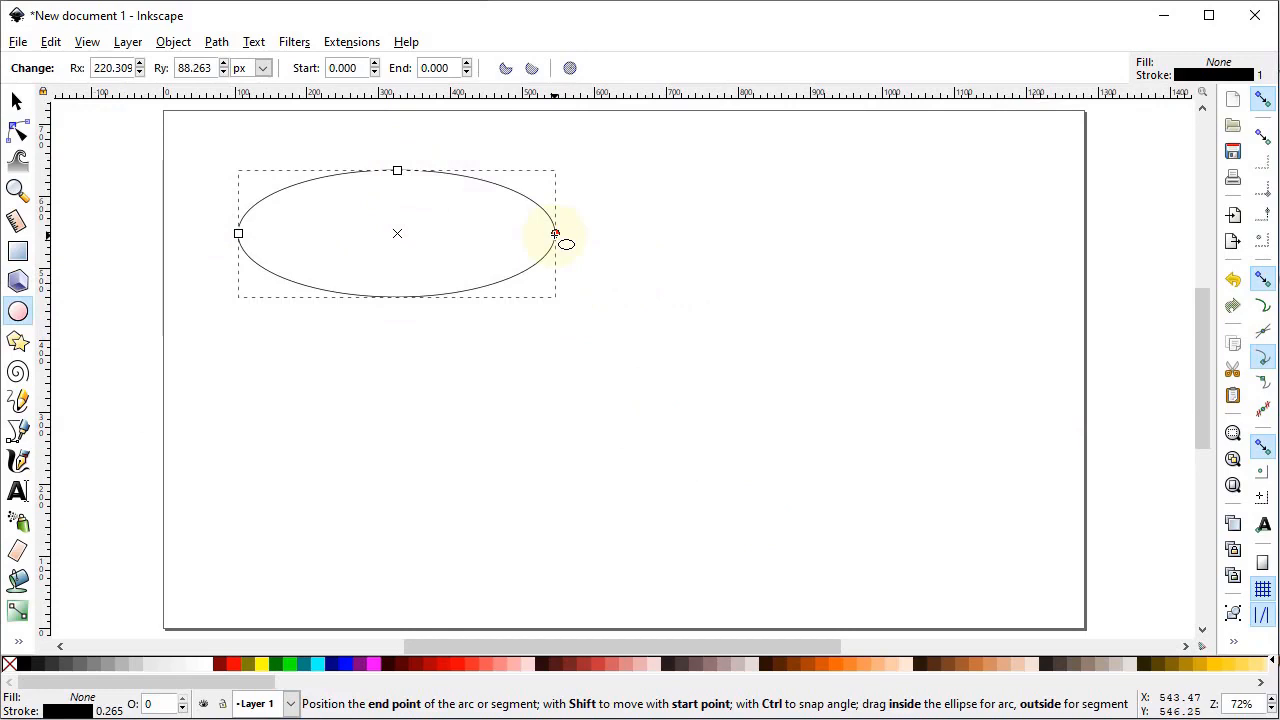
drag(555, 233, 434, 294)
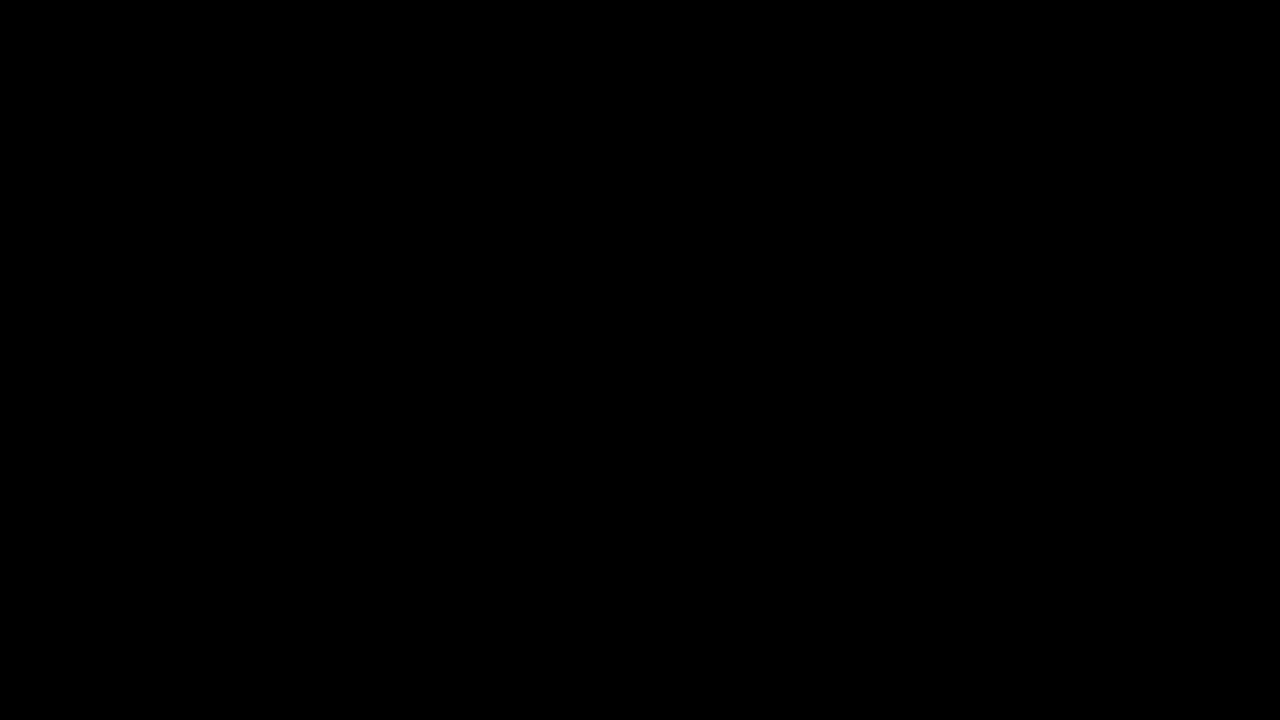
drag(287, 247, 354, 310)
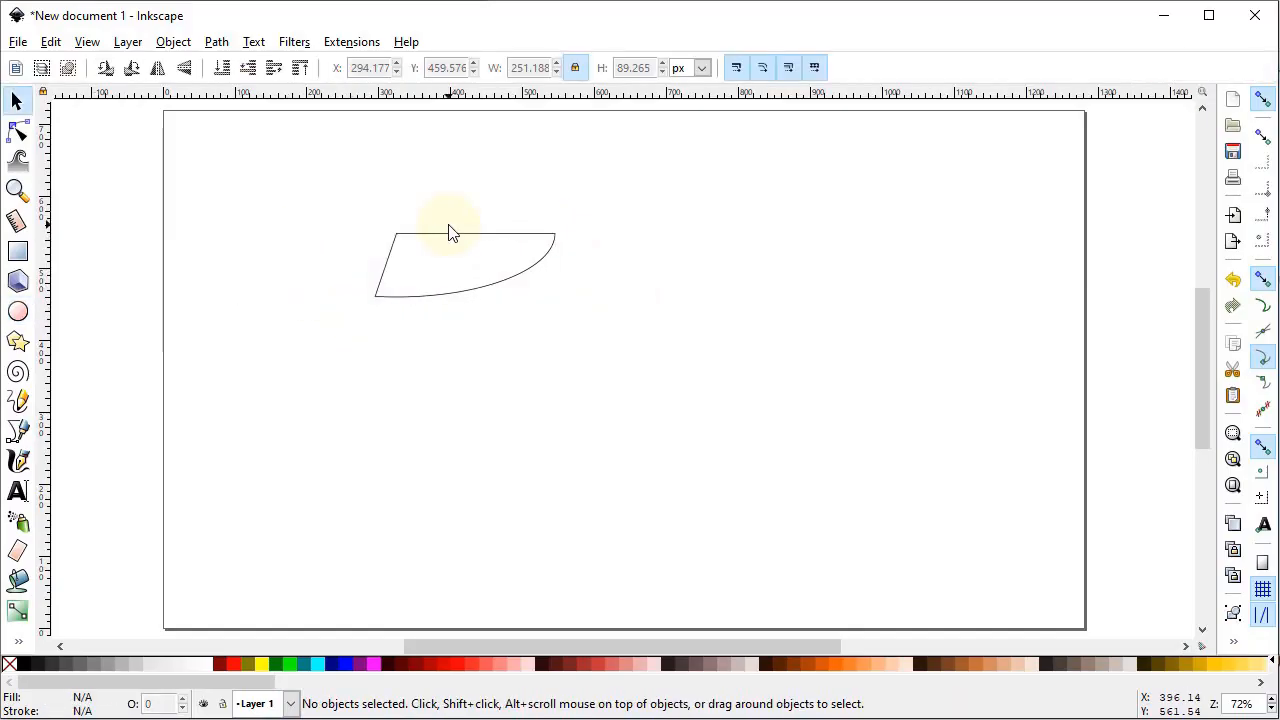
- Switch the ellipse slice to an open arc and move the arc further left on the page
click(19, 313)
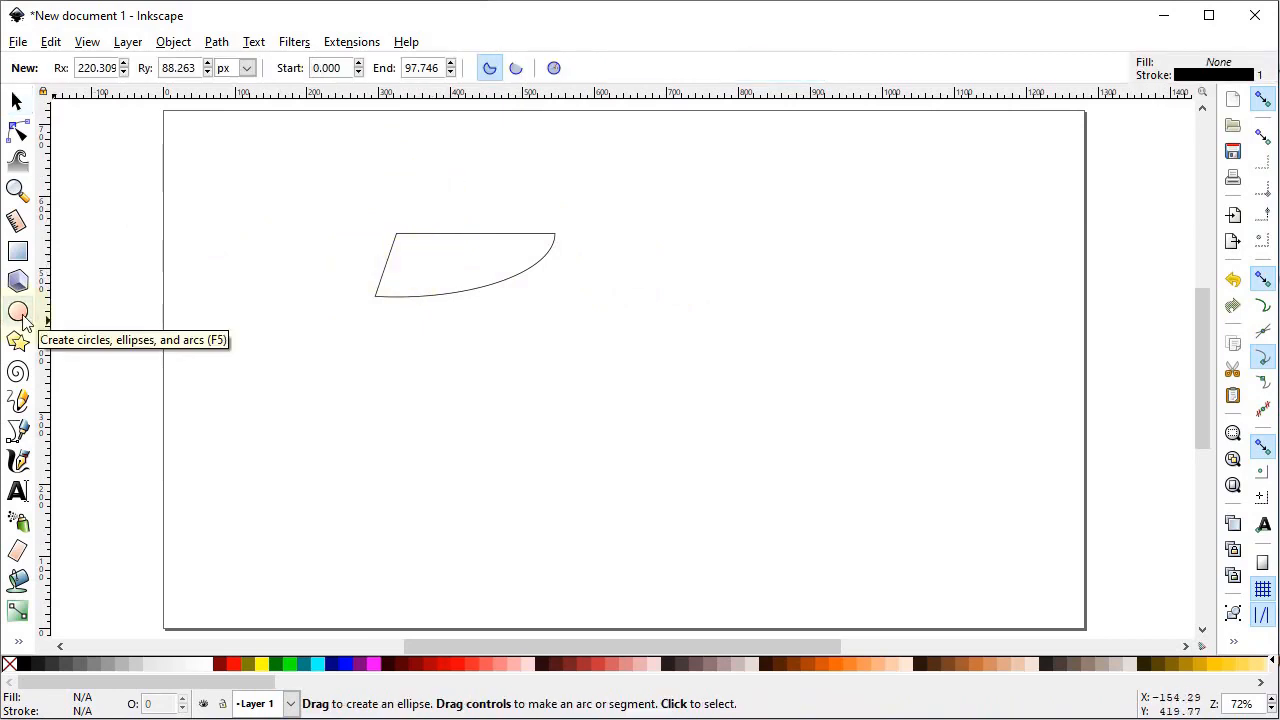
click(400, 238)
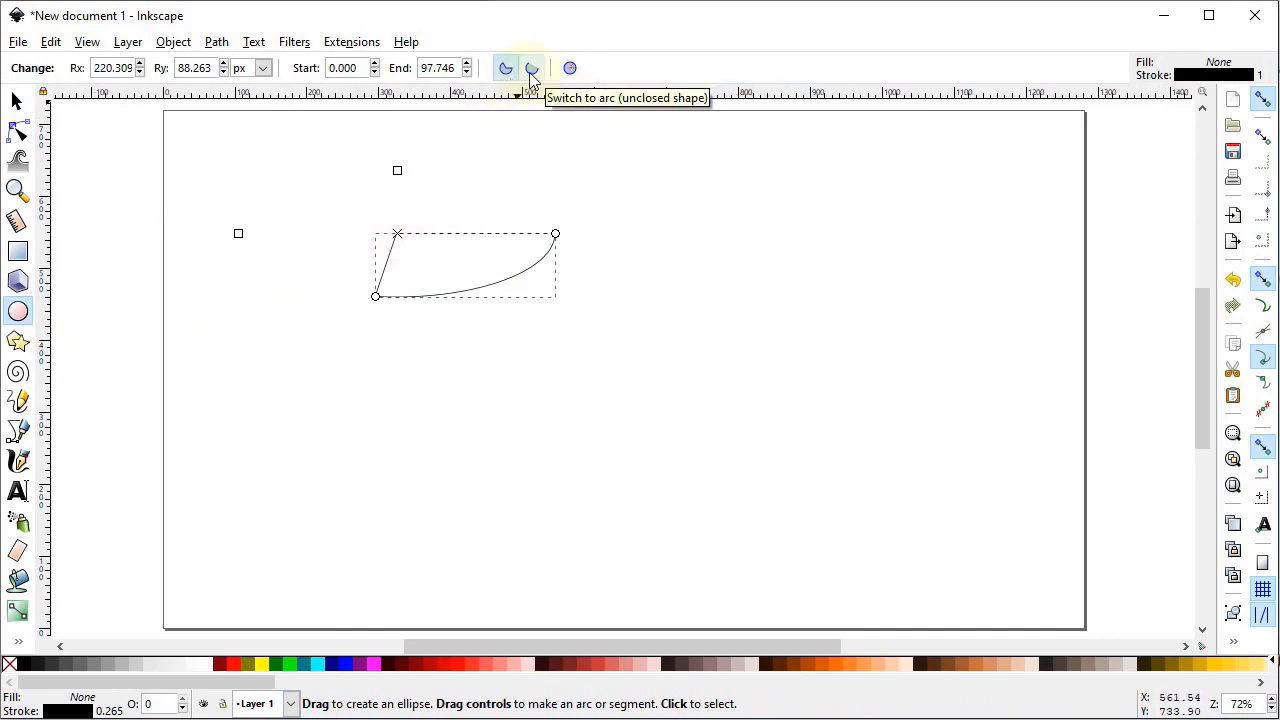
click(531, 67)
click(16, 100)
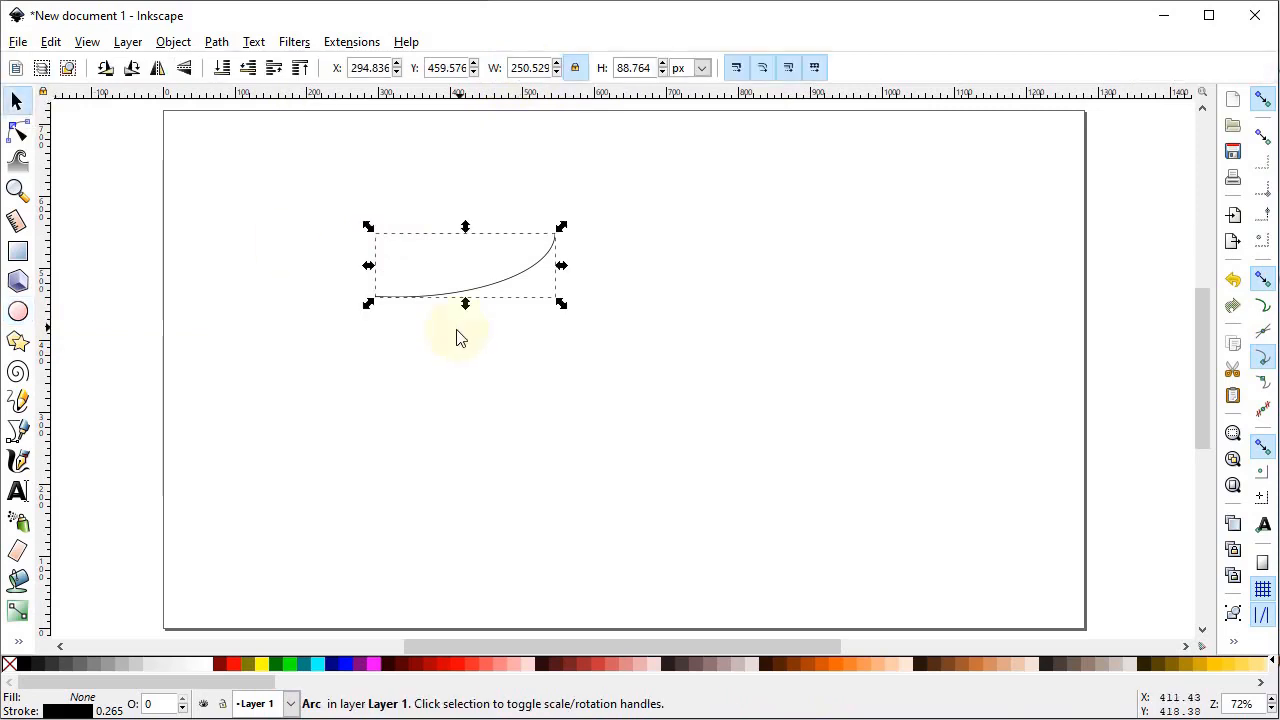
click(388, 322)
drag(519, 276, 453, 276)
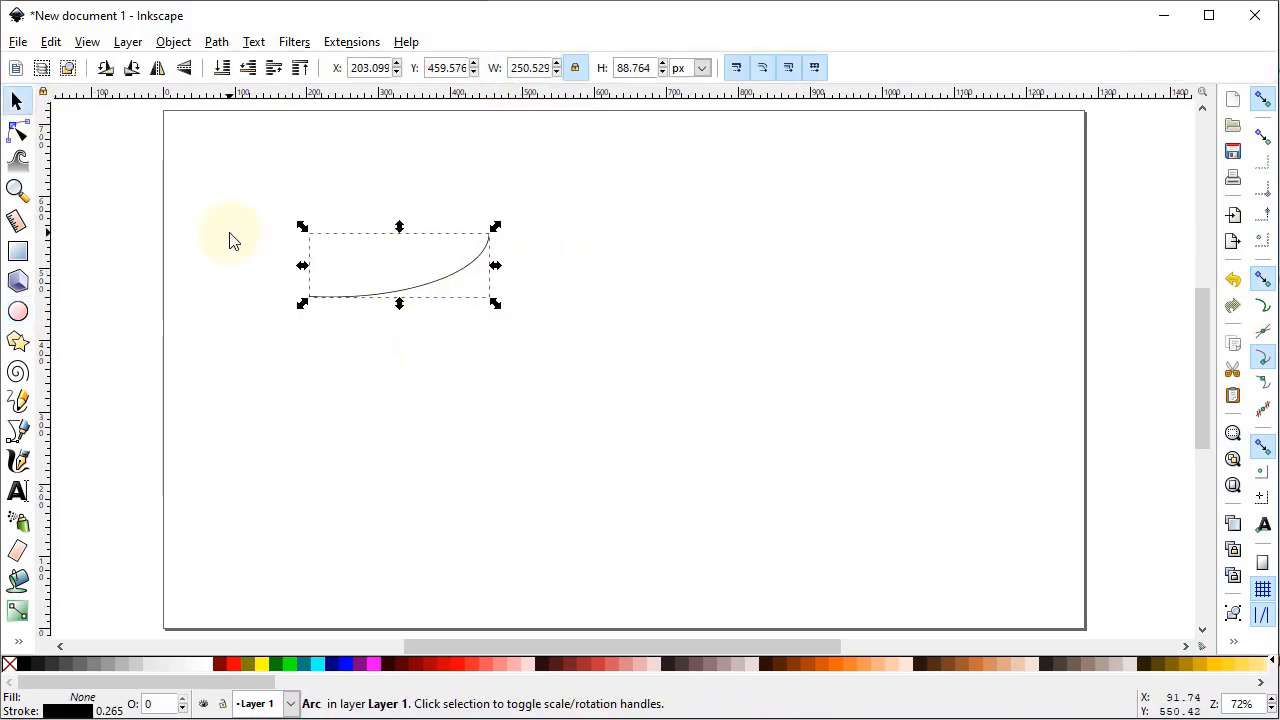
- Shift the start point of the open arc to about 2.9 degrees
click(17, 311)
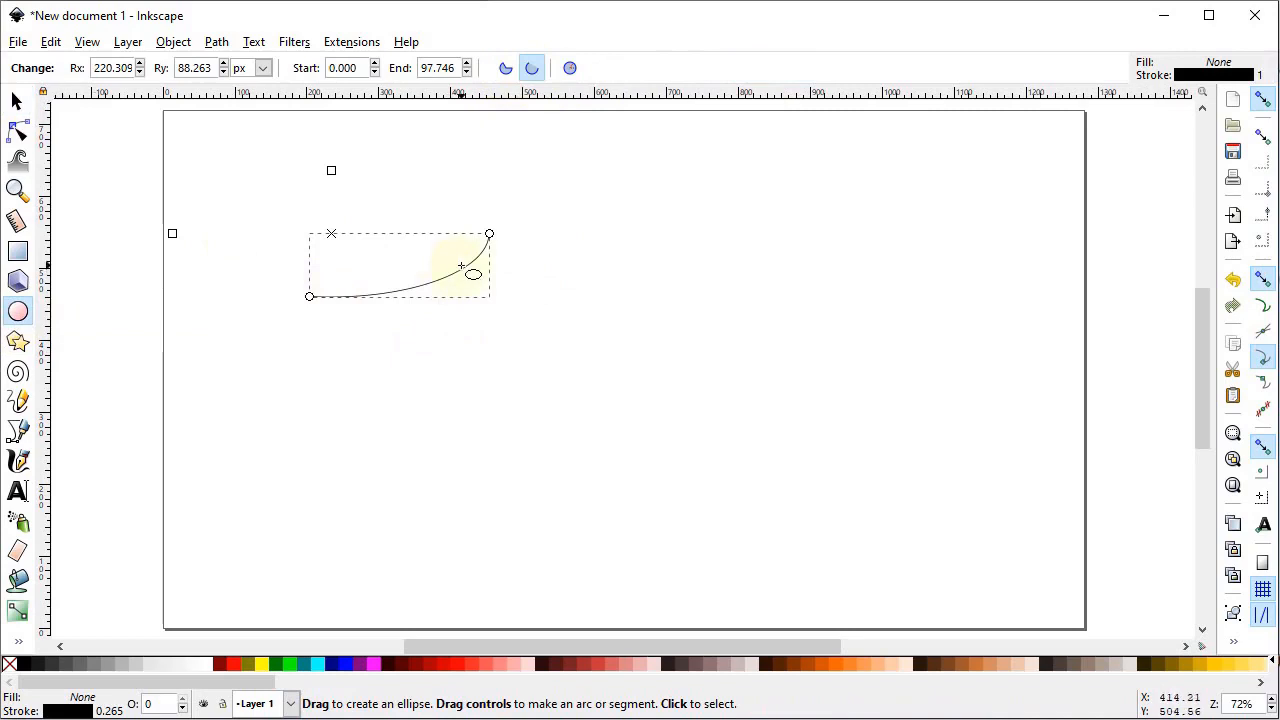
mouse_move(489, 233)
mouse_down()
mouse_move(398, 174)
mouse_move(500, 237)
mouse_up()
click(532, 74)
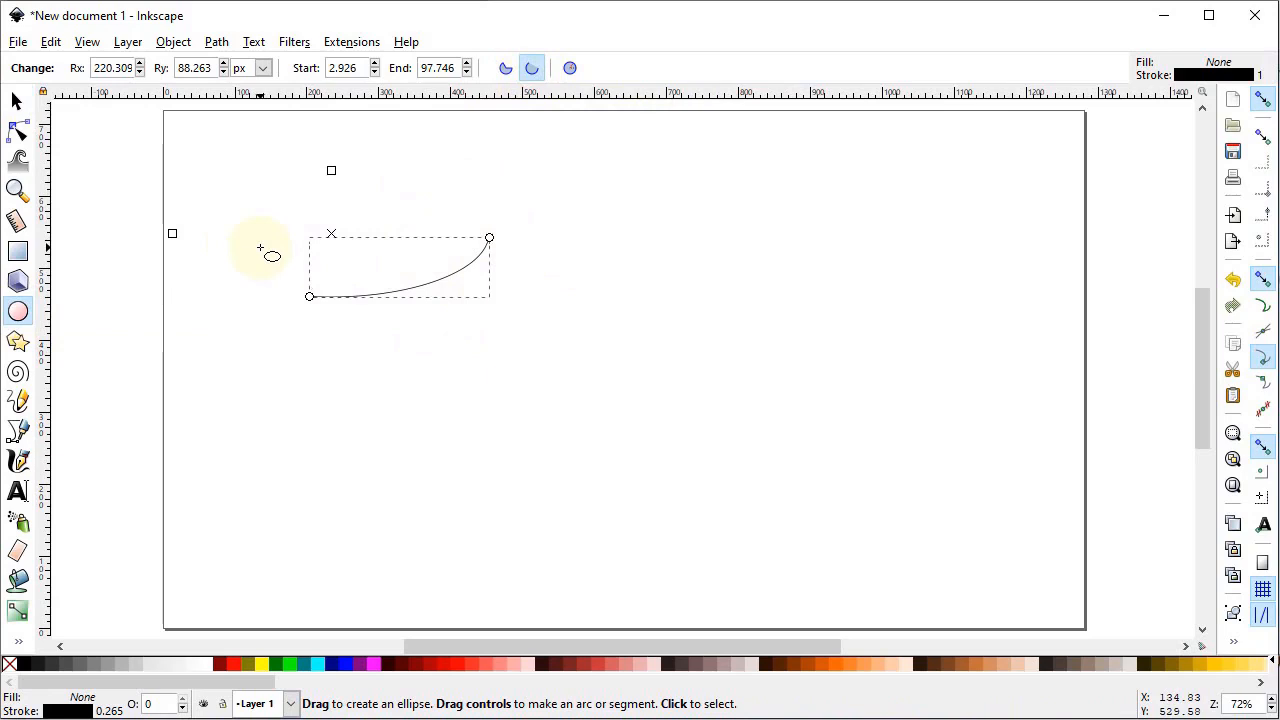
- Convert the arc to a path and delete it
click(216, 42)
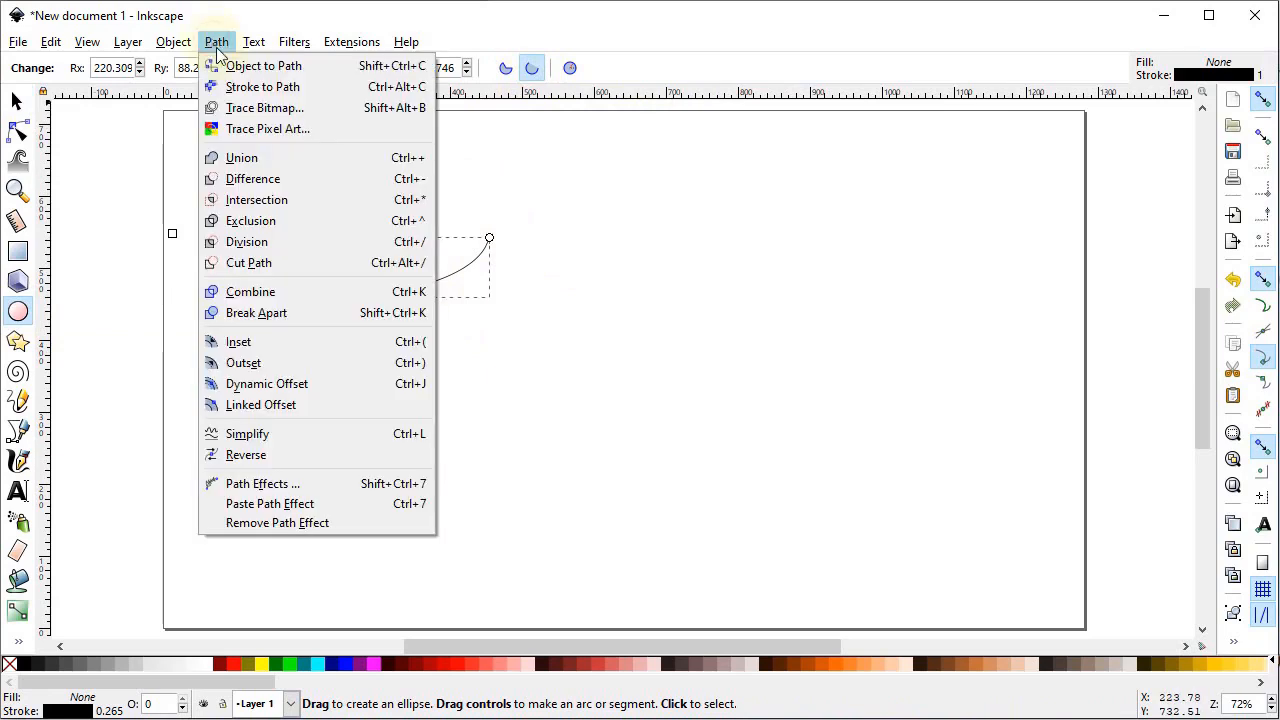
click(245, 63)
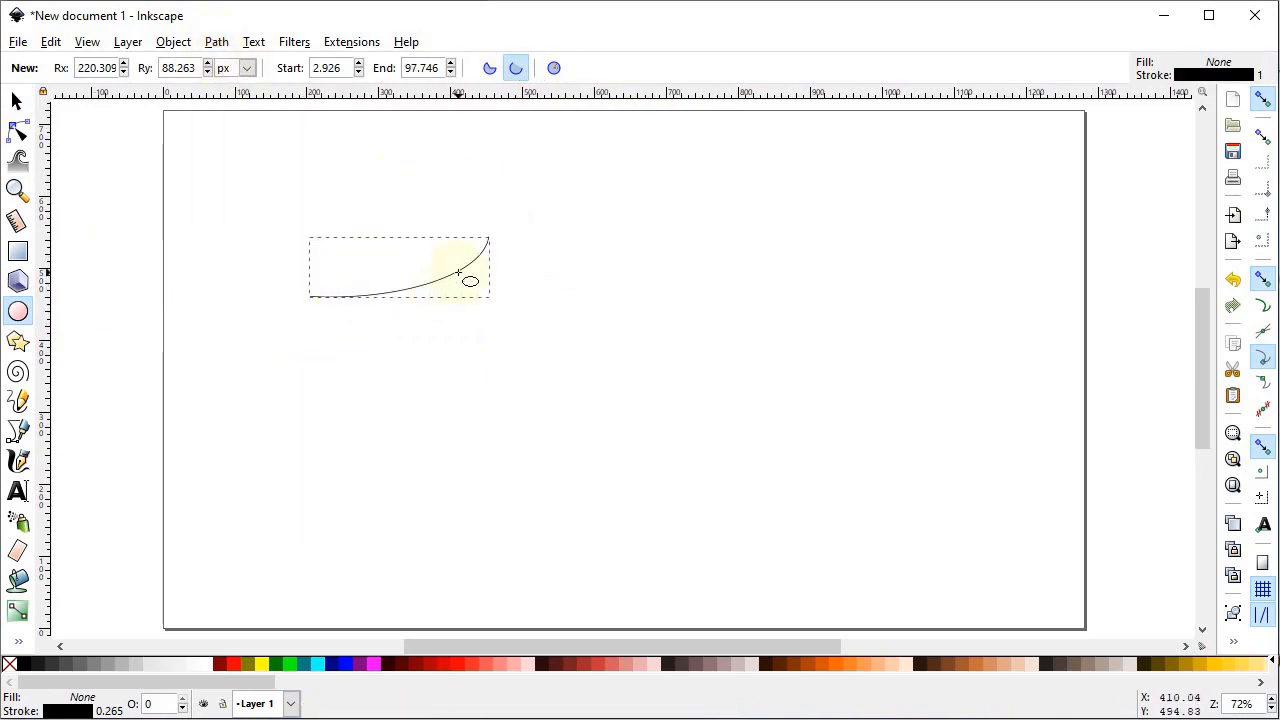
key(s)
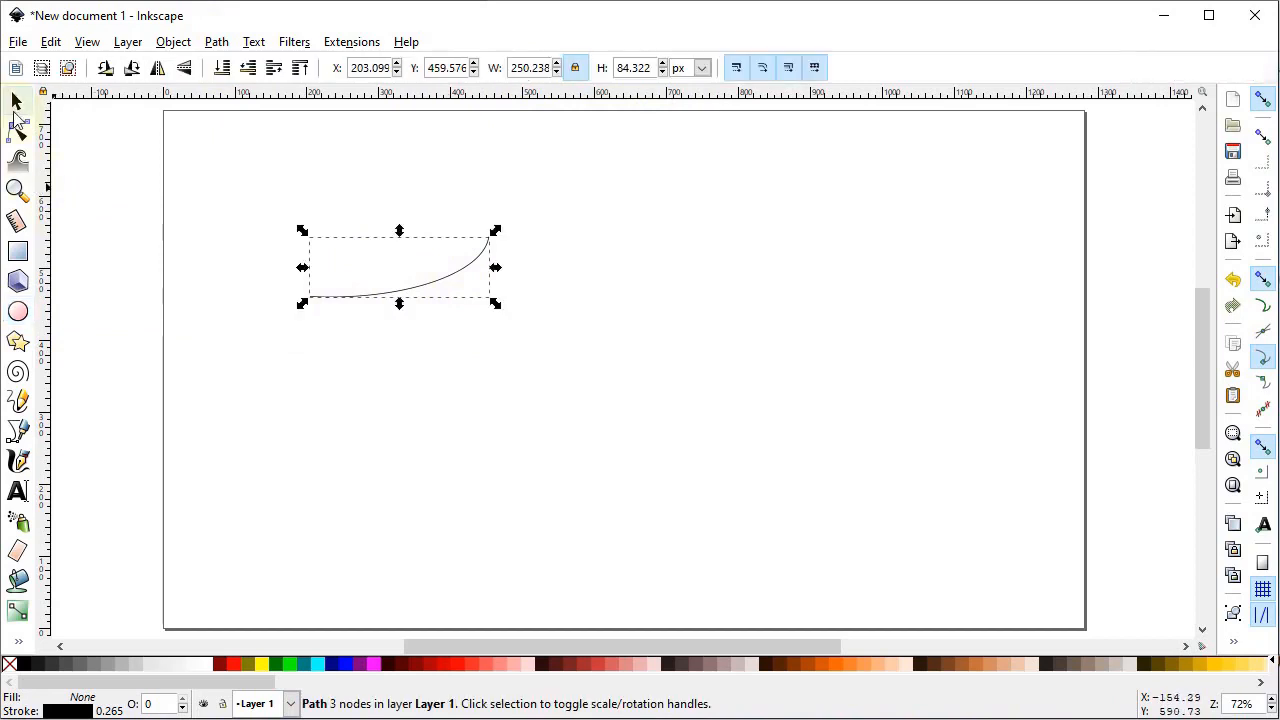
click(371, 300)
click(372, 295)
key(Delete)
- Draw a whole ellipse with radii of about 225 by 107 px in the page's upper left and fill it red (#FF0000)
click(40, 312)
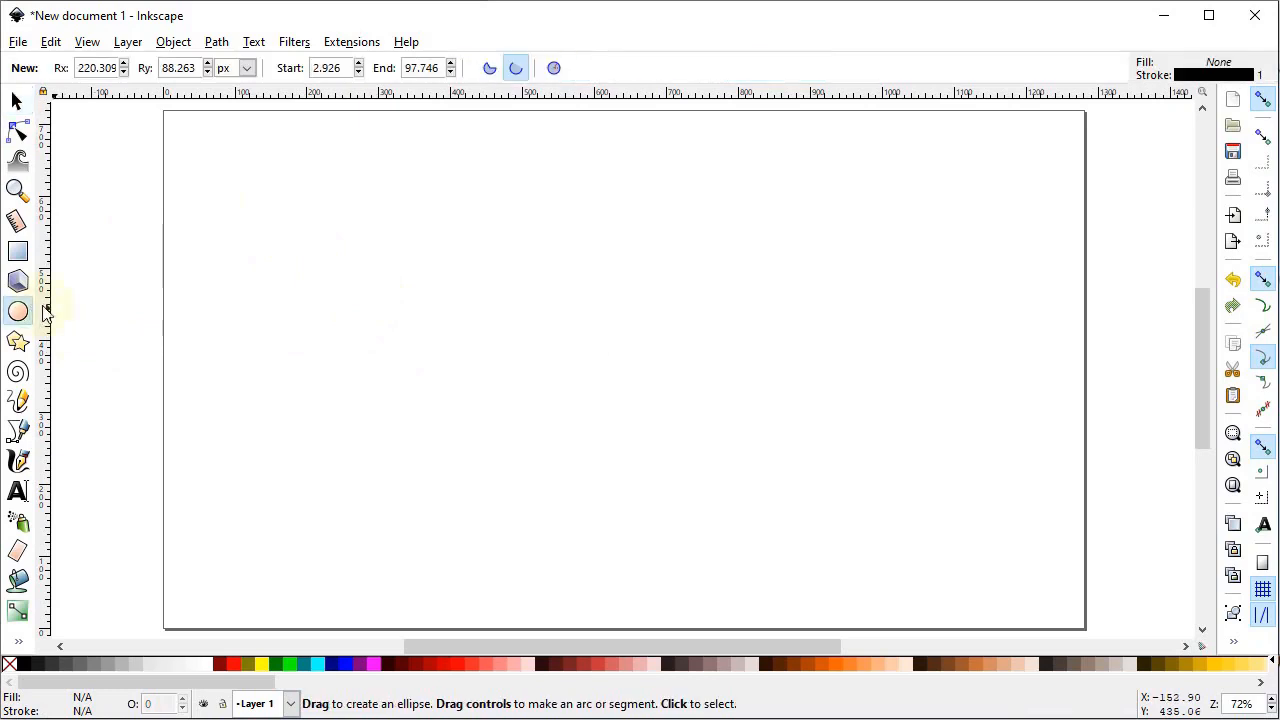
drag(242, 185, 563, 345)
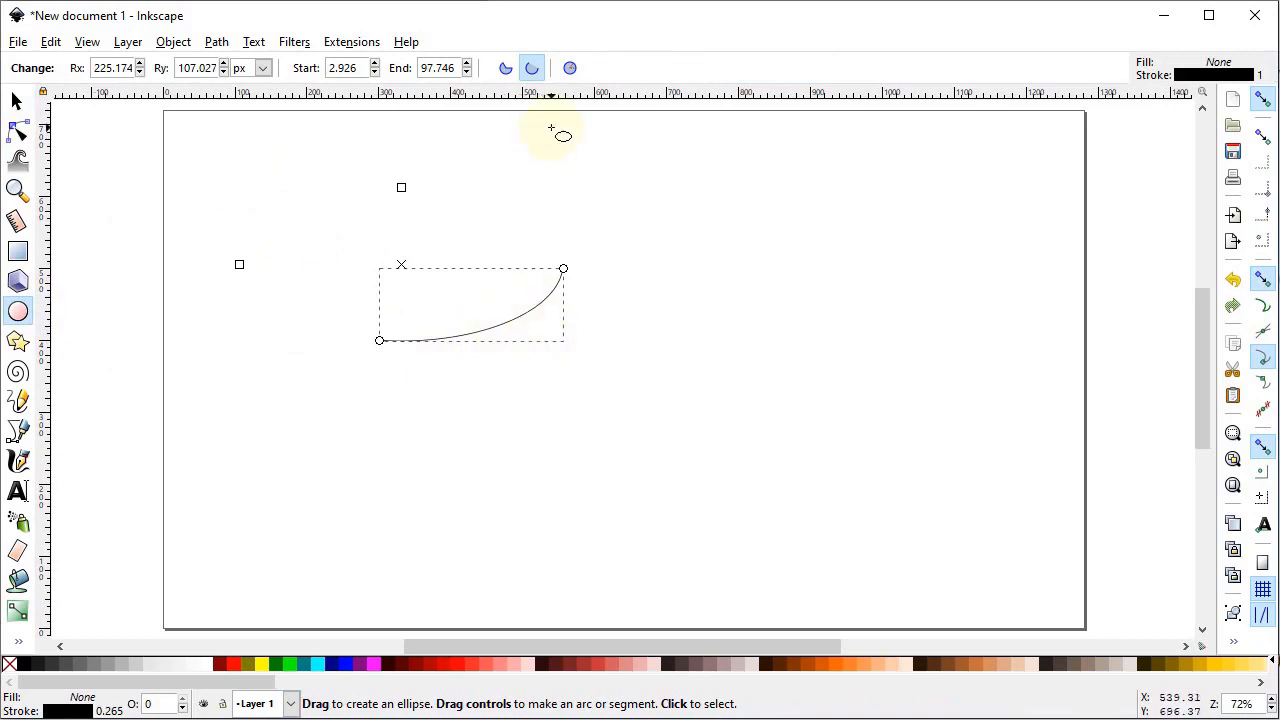
click(570, 69)
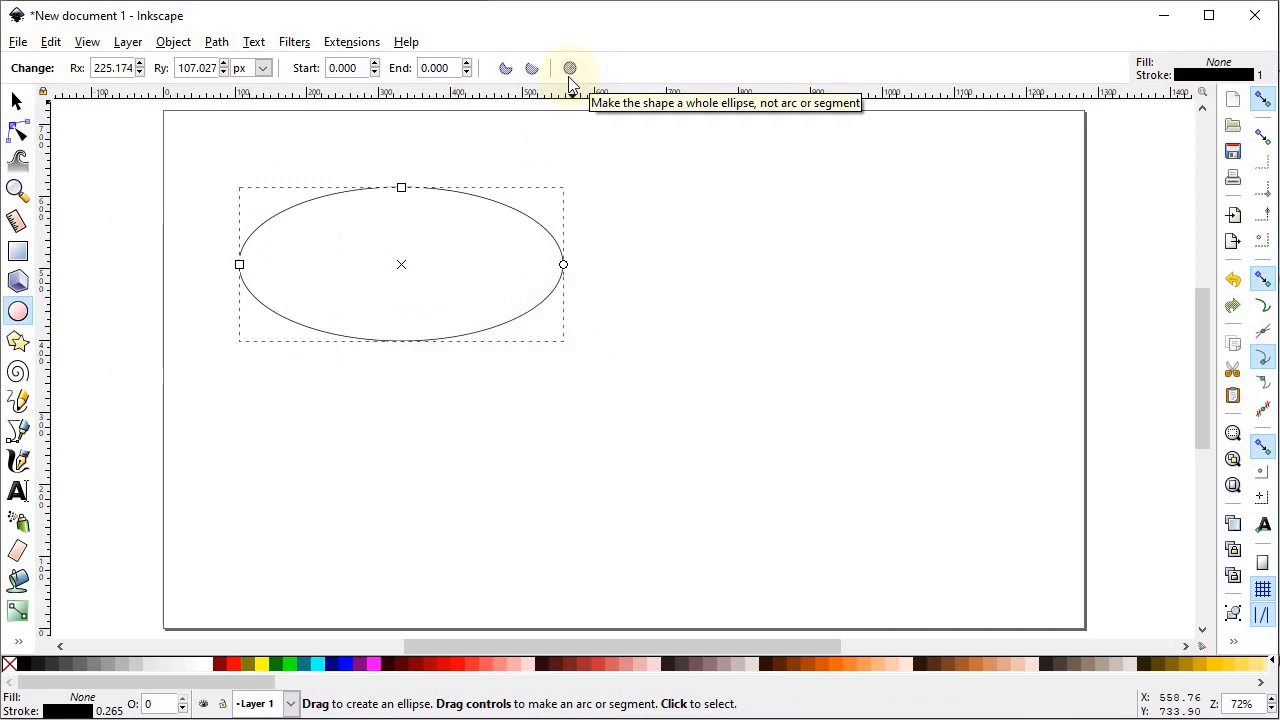
click(460, 668)
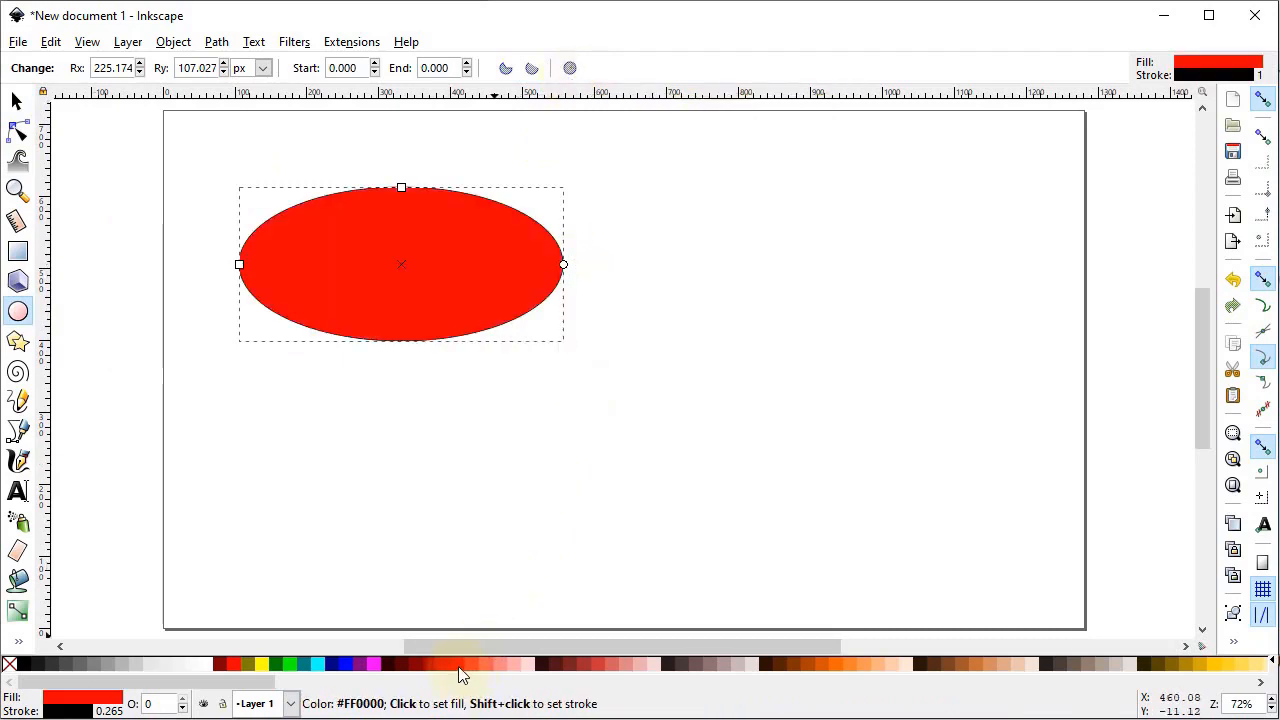
- Draw a red circle with a radius of about 194 px to the lower right of the ellipse and select both shapes
ctrl+click(602, 456)
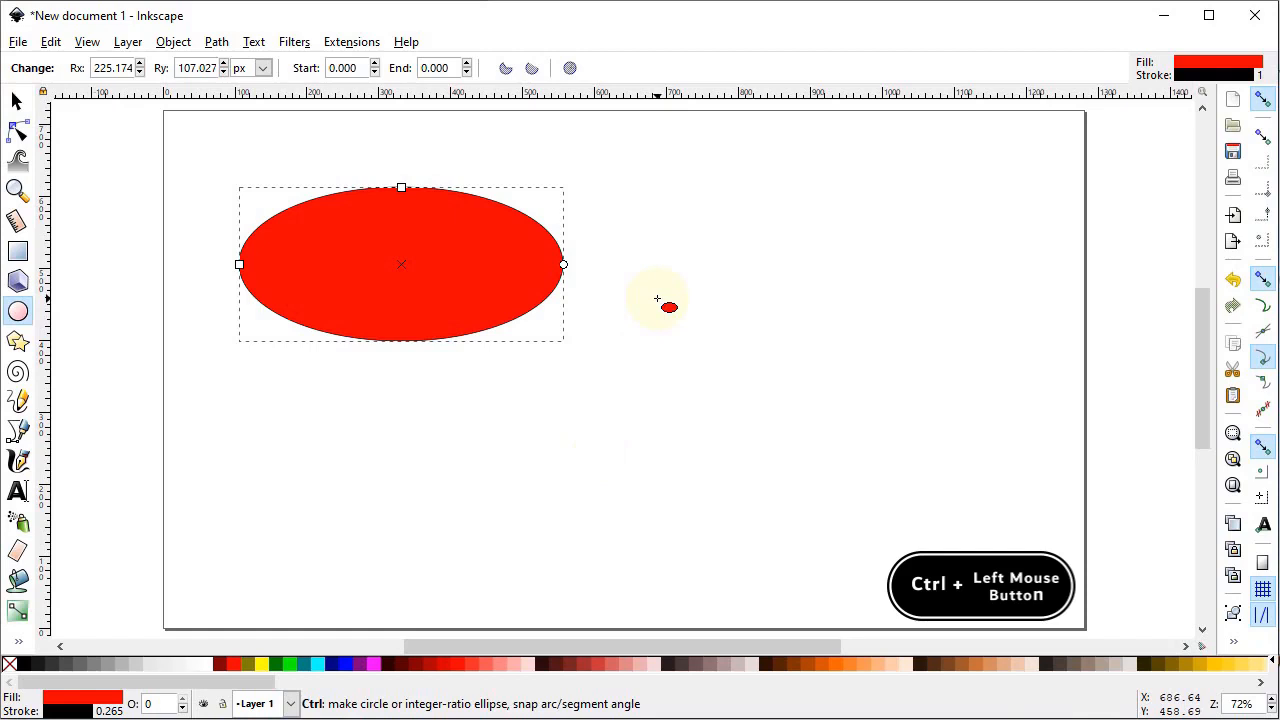
drag(657, 298, 936, 584)
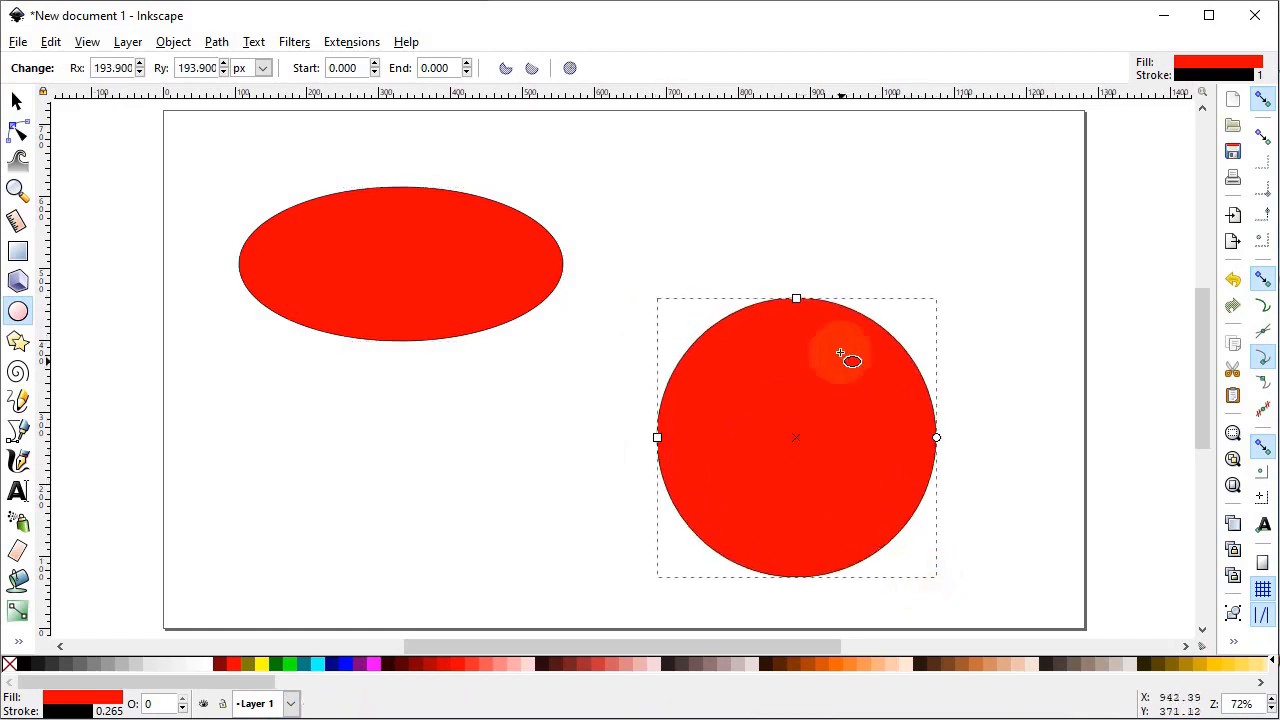
key(s)
drag(1043, 130, 206, 611)
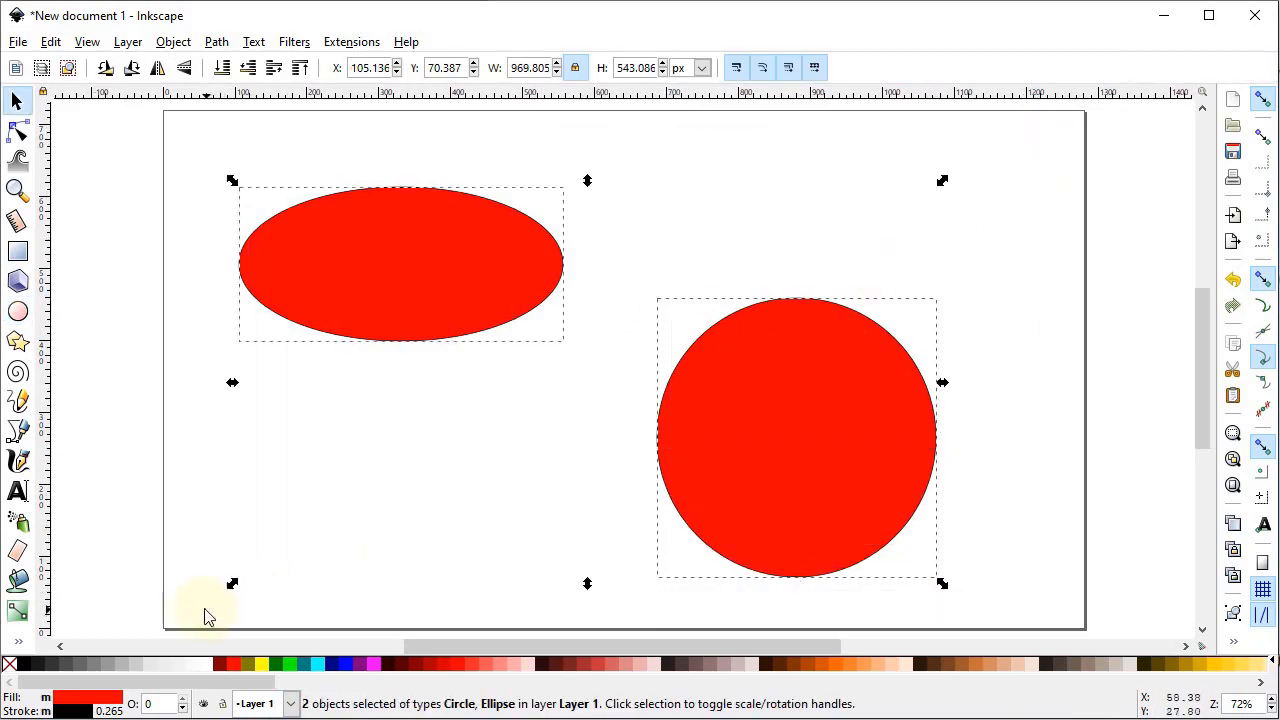
- Delete the ellipse and circle, and draw a red five-pointed star about 402 by 388 px near the page's centre
key(Delete)
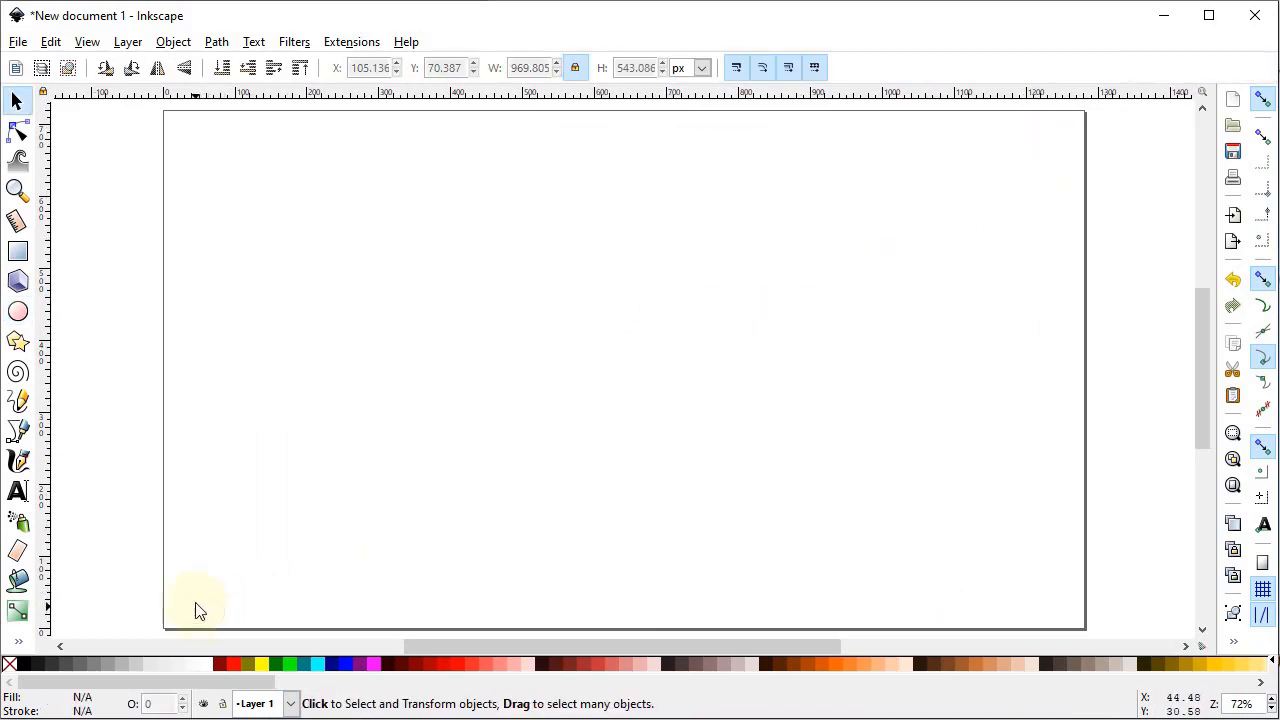
click(17, 343)
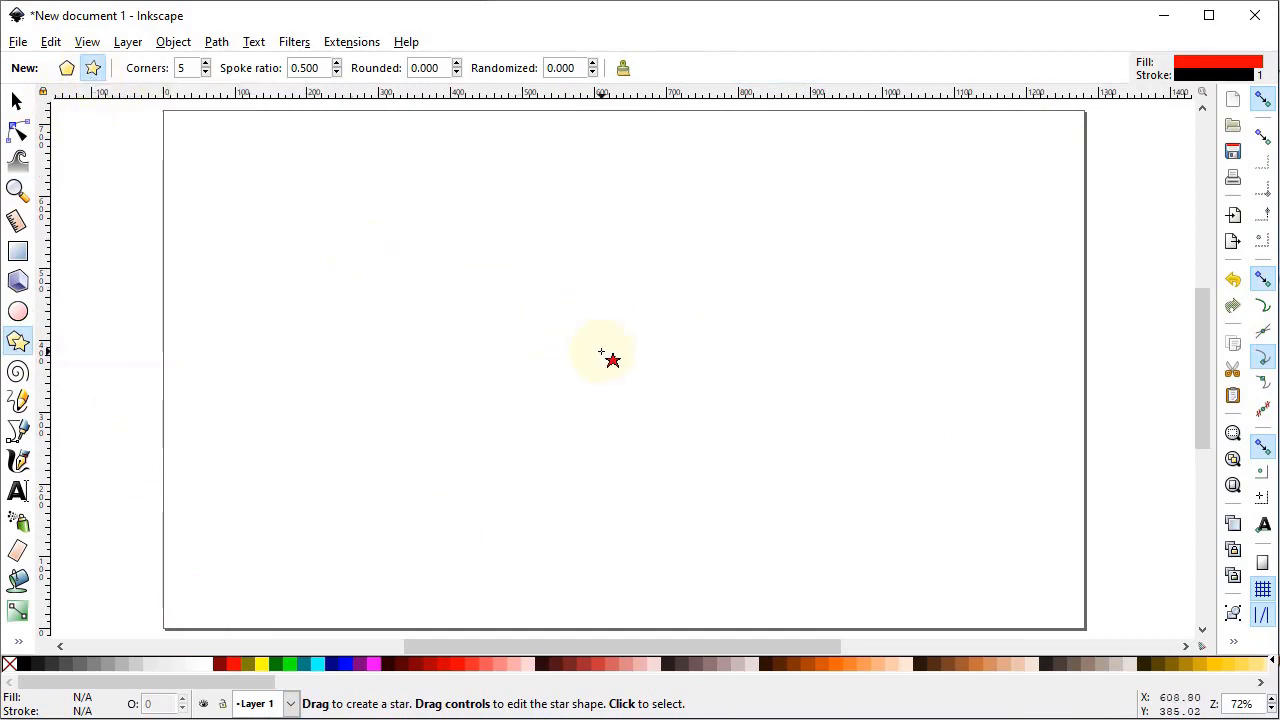
drag(595, 344, 680, 468)
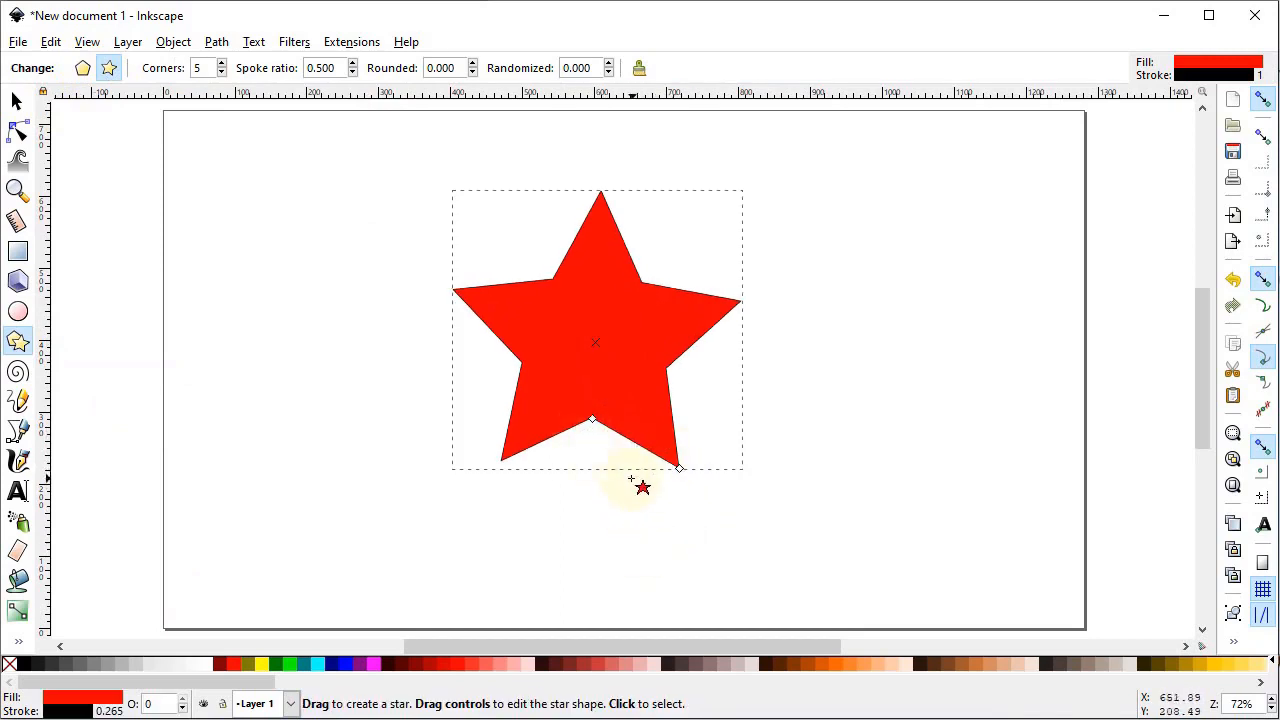
- Try a spoke ratio of about 0.474 and 15 corners on the star, resetting the shape to its defaults after each change
mouse_move(594, 420)
mouse_down()
mouse_move(596, 403)
mouse_move(594, 442)
mouse_move(593, 416)
mouse_up()
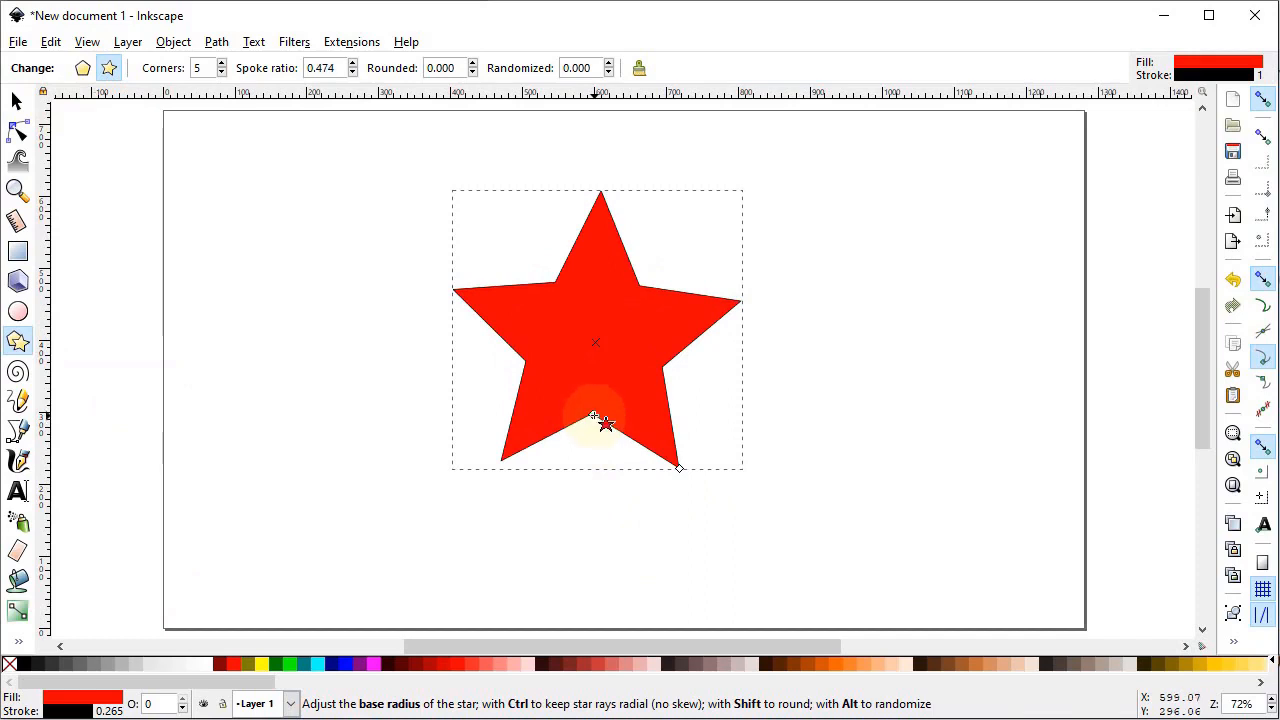
click(638, 70)
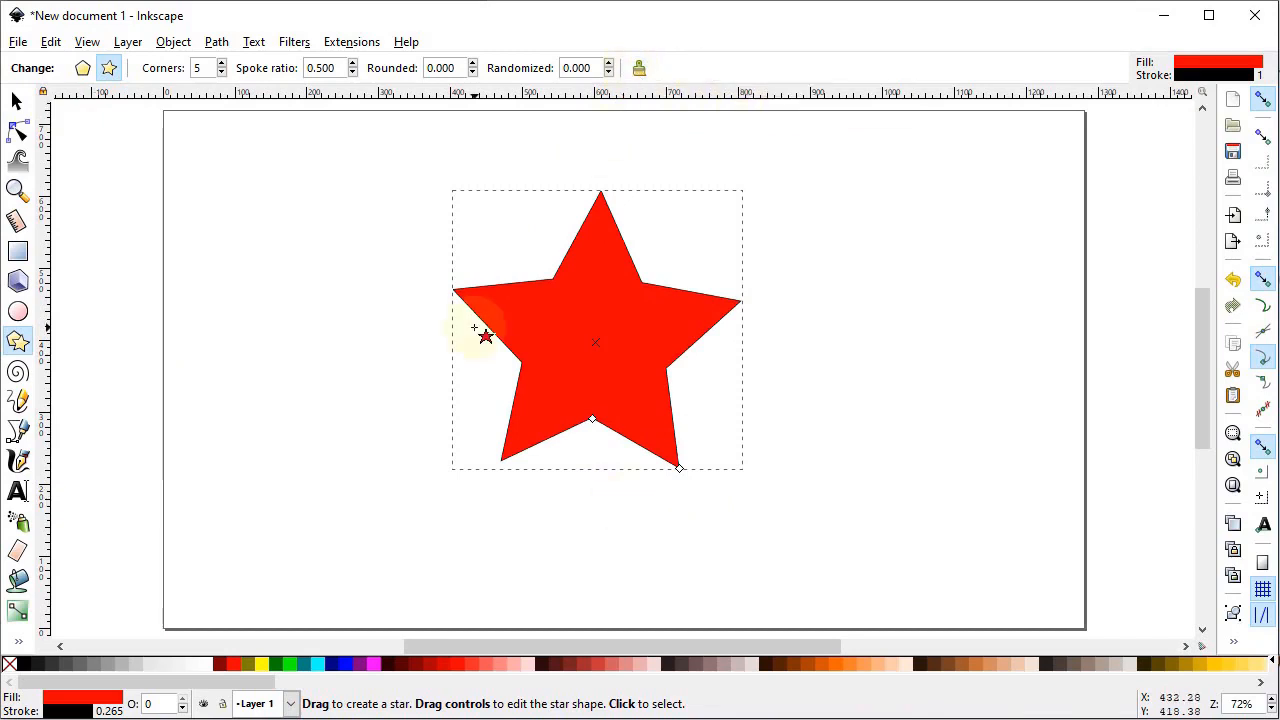
click(221, 63)
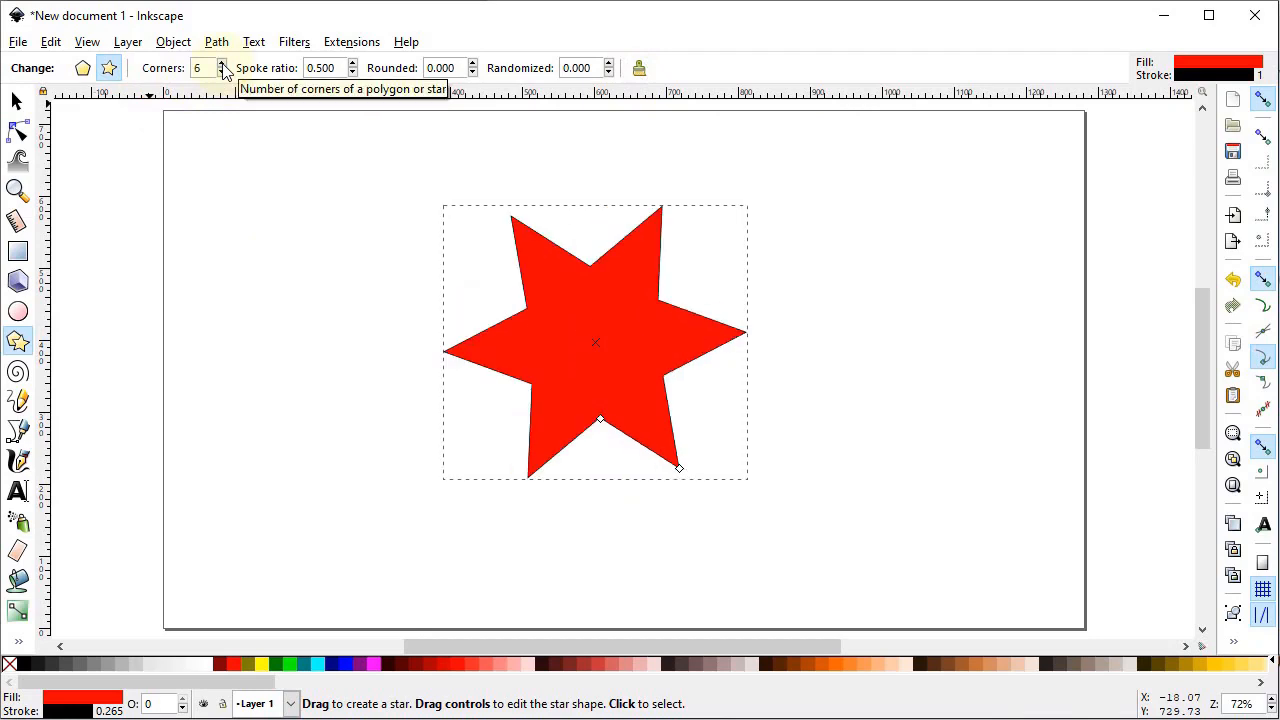
click(221, 63)
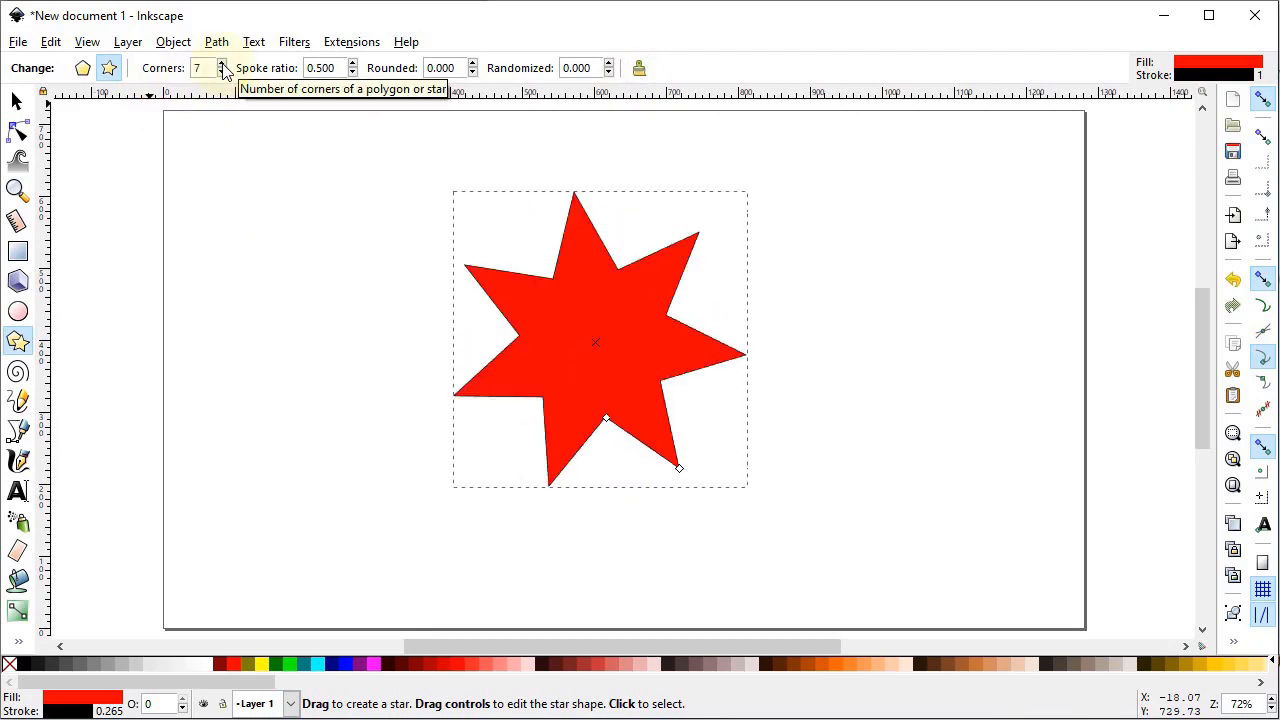
click(222, 64)
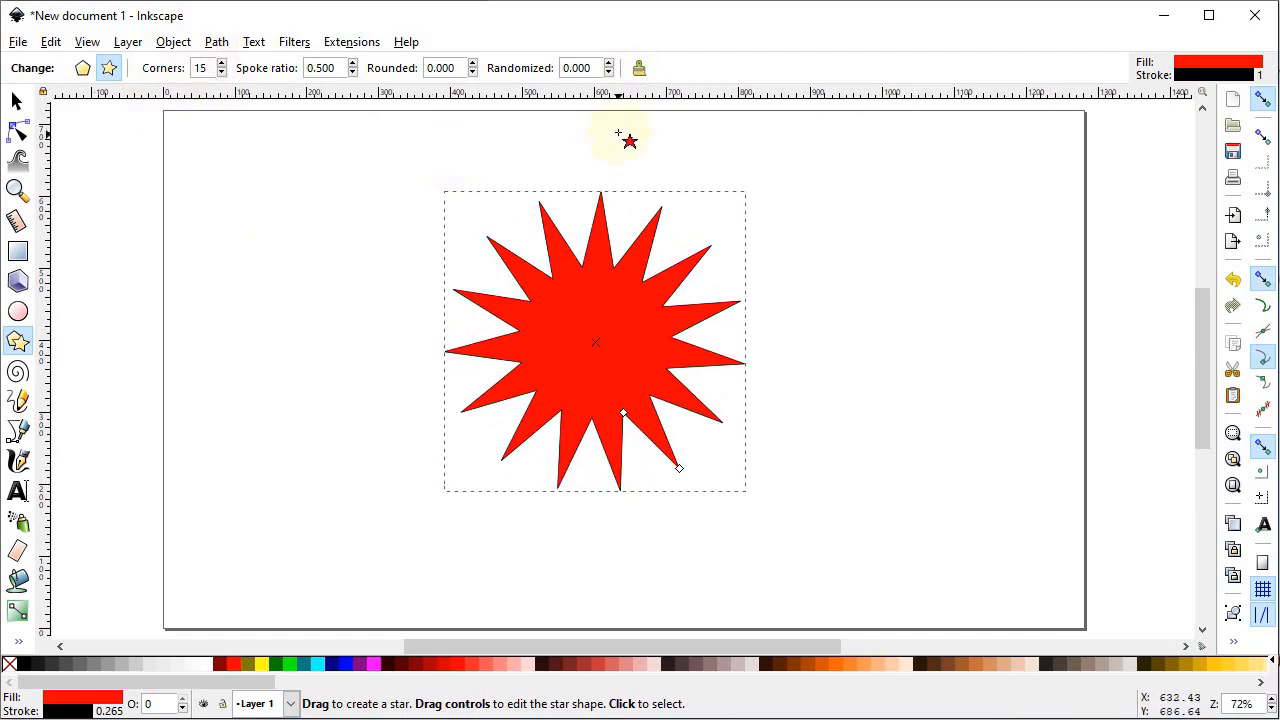
click(640, 68)
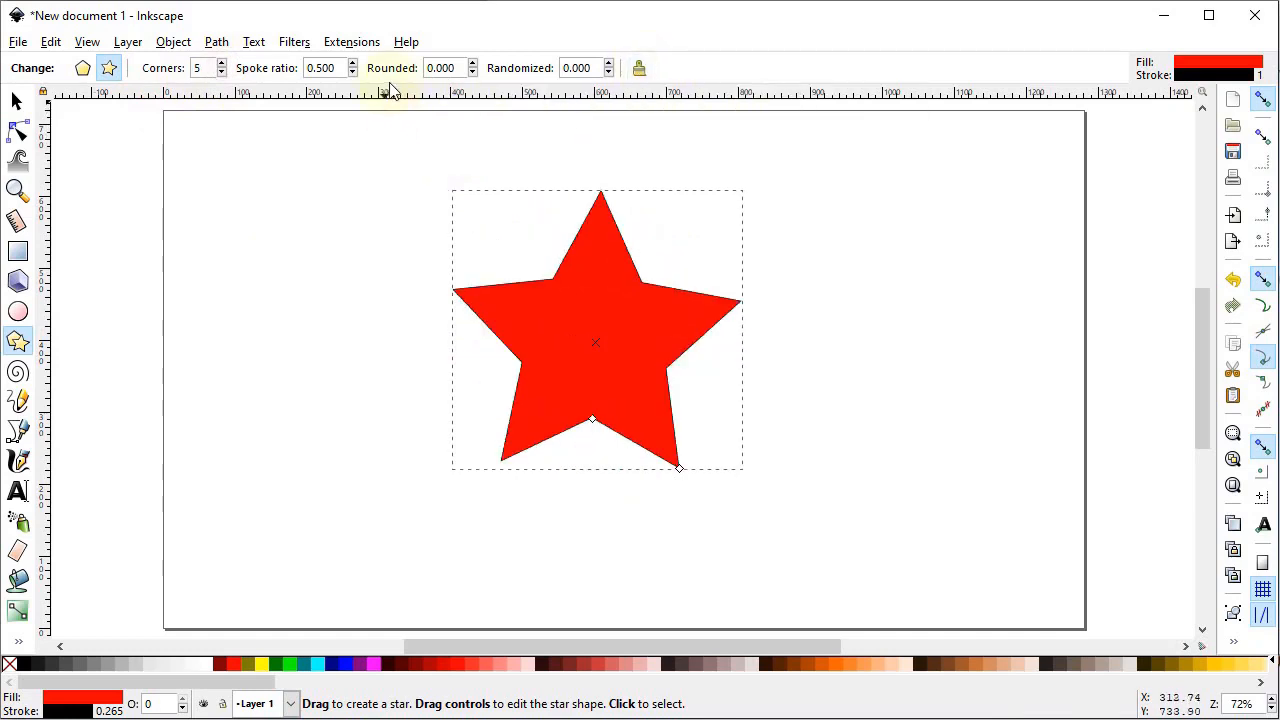
- Try a rounding of 0.250 on the star's corners and reset the shape parameters to defaults
click(473, 65)
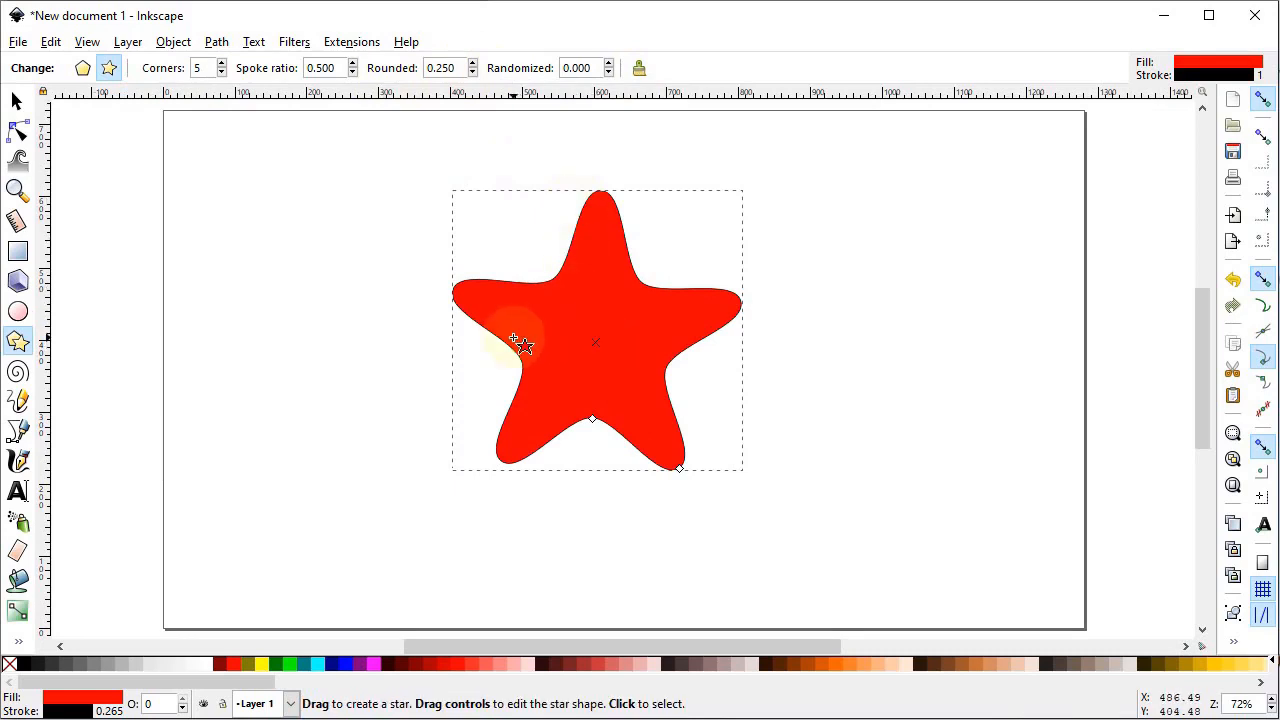
click(640, 70)
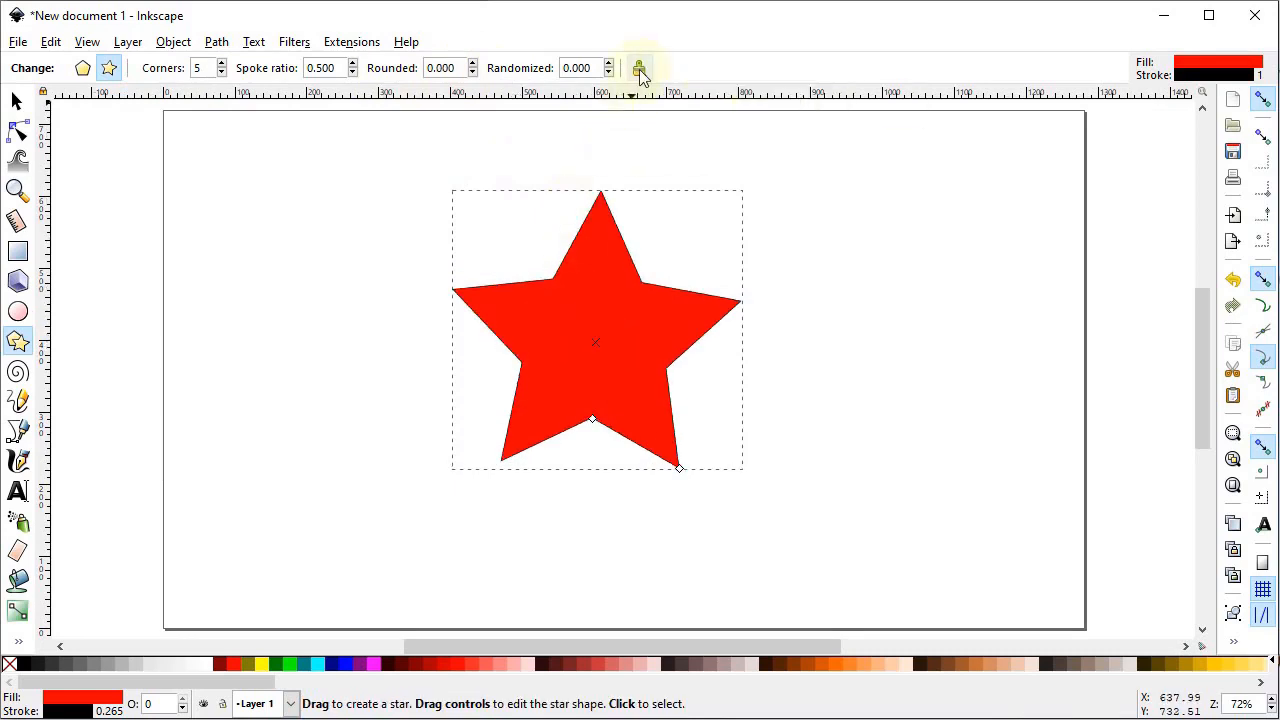
- Try the star as a polygon with 11 corners and reset the shape to the default star
click(82, 67)
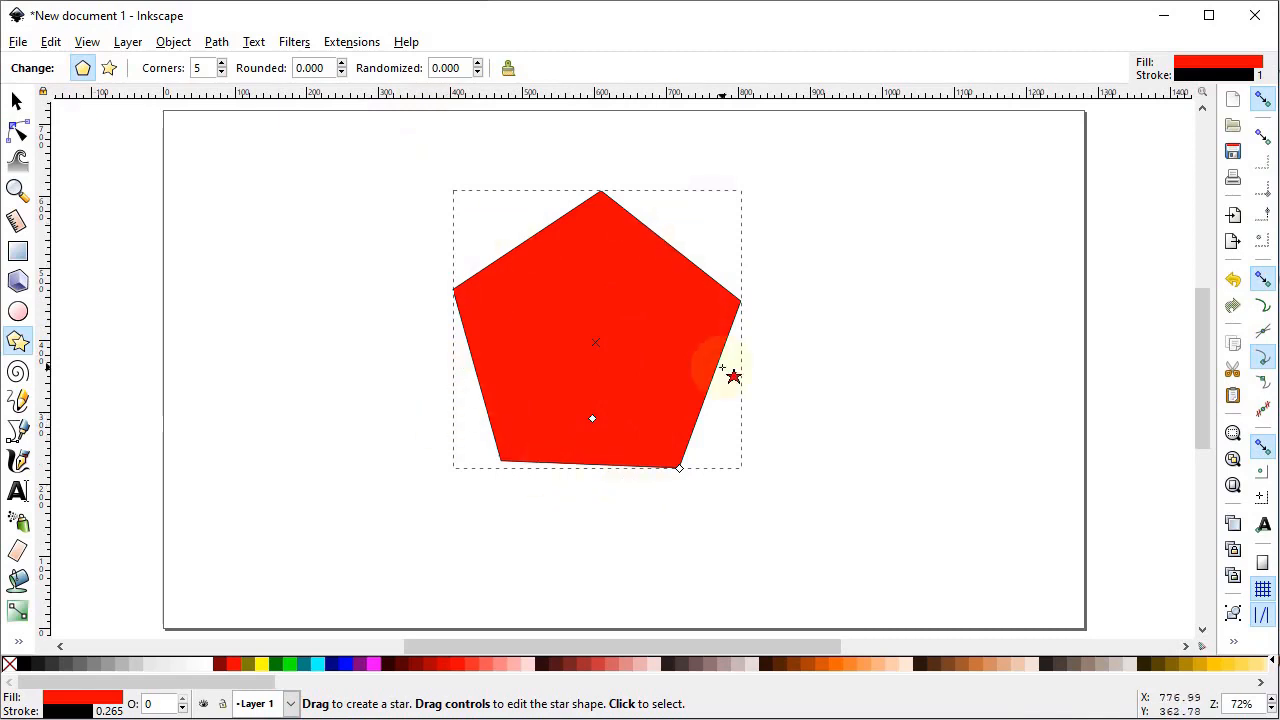
click(221, 63)
click(221, 63)
click(221, 63)
click(221, 63)
click(221, 63)
click(221, 63)
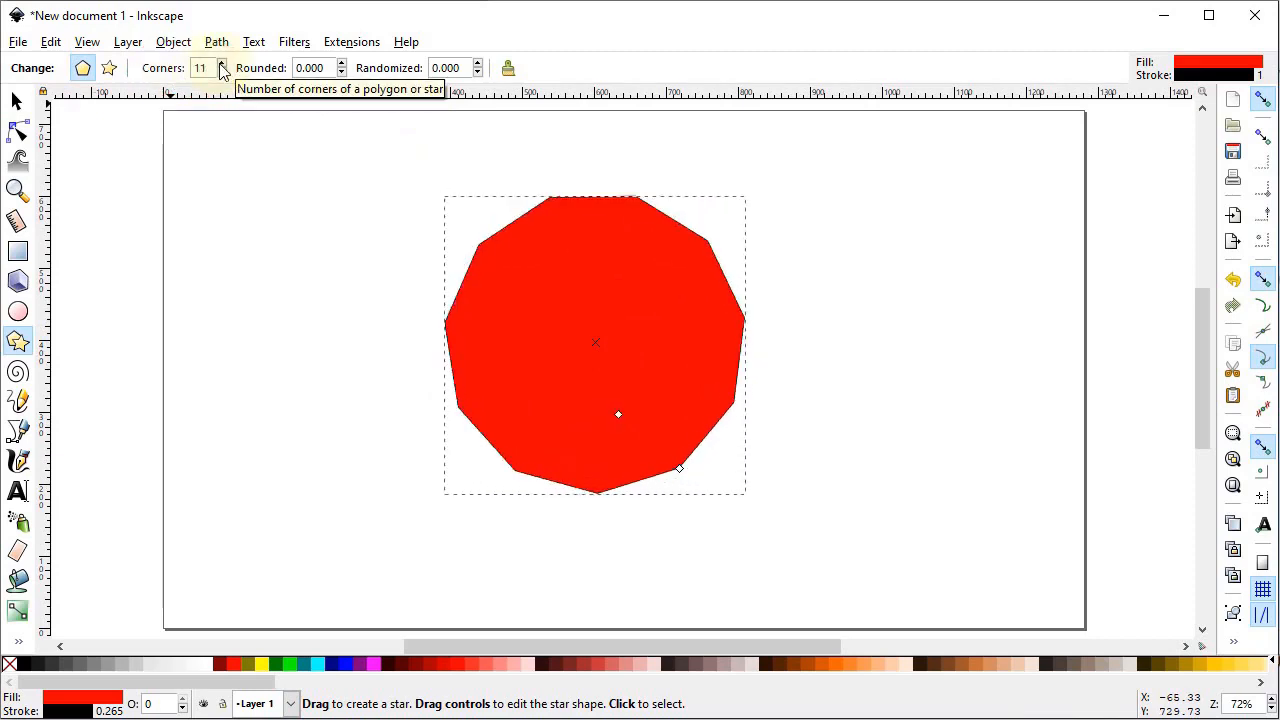
click(508, 68)
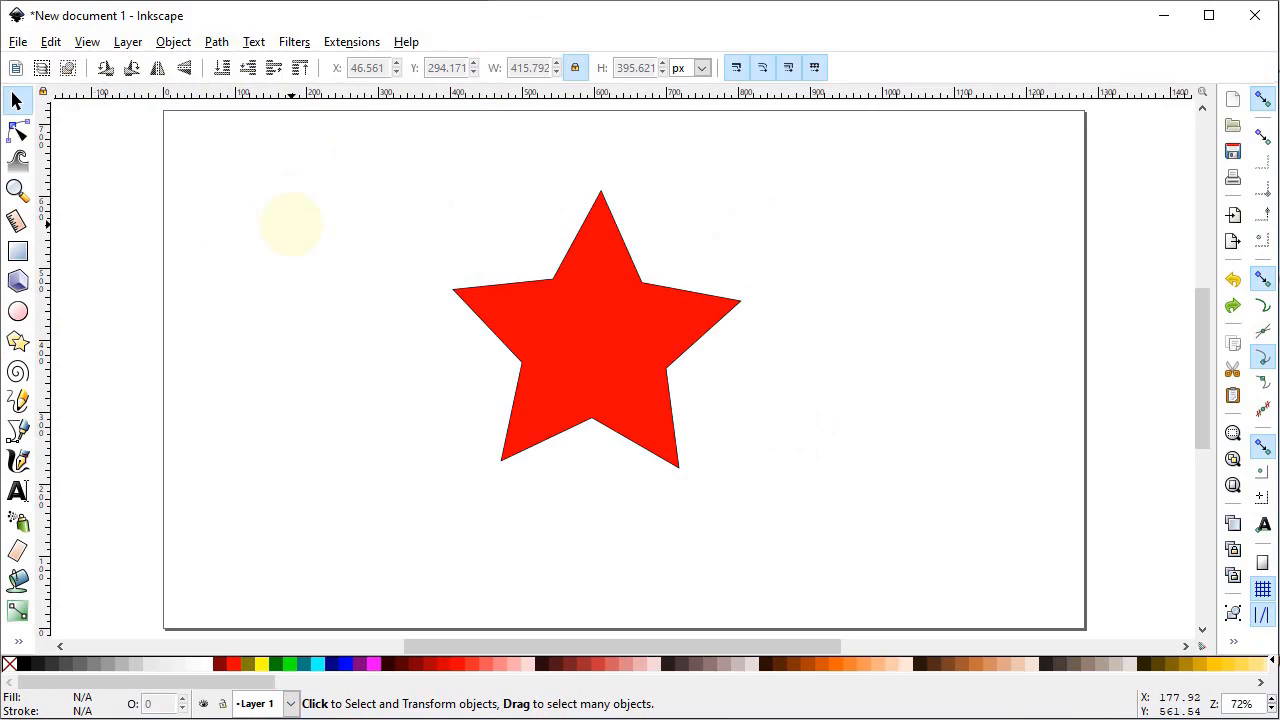
- Select the red star and delete it from the page
click(599, 314)
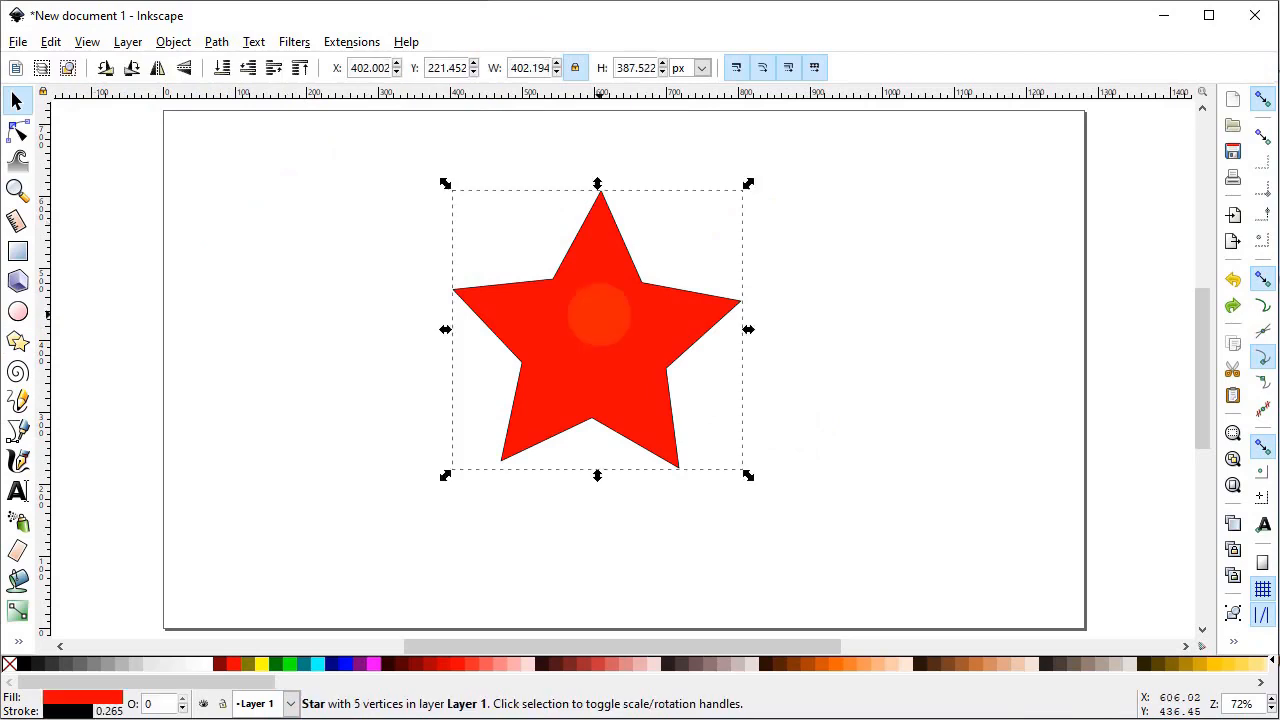
click(667, 522)
click(629, 376)
key(Delete)
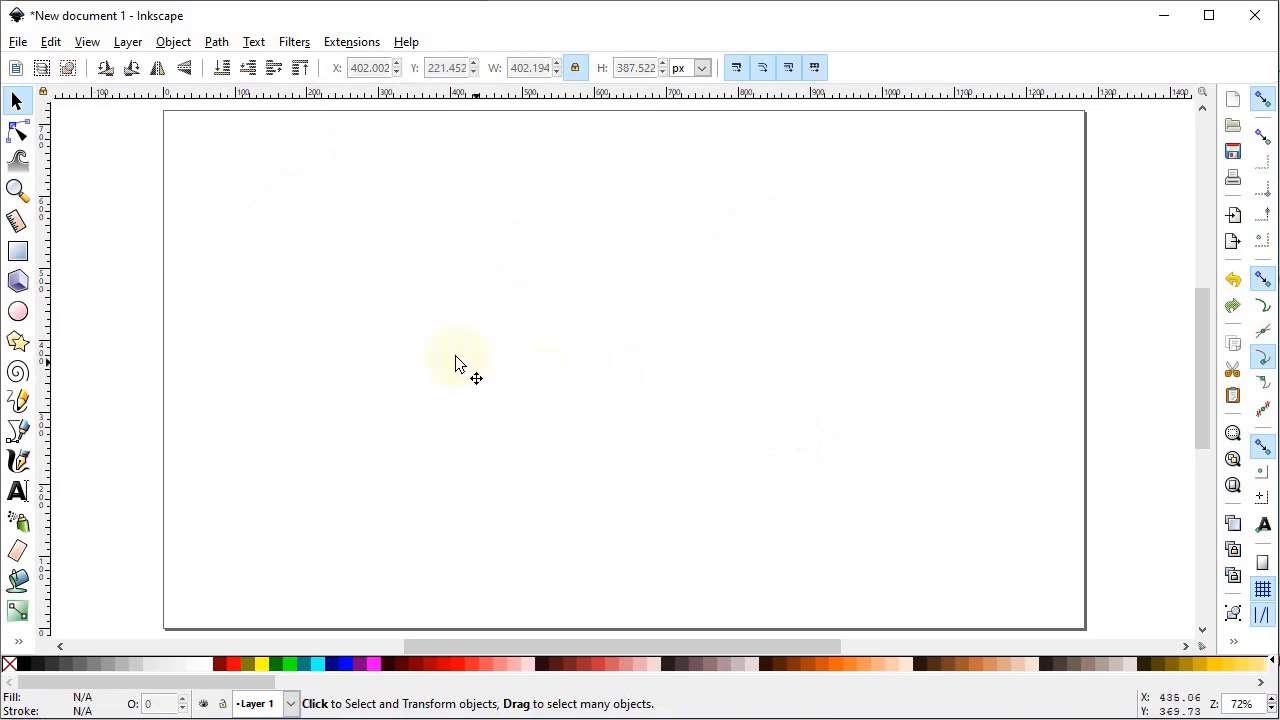
- Draw a spiral near the page's centre with about 4.07 turns and an inner radius of about 0.399
click(18, 373)
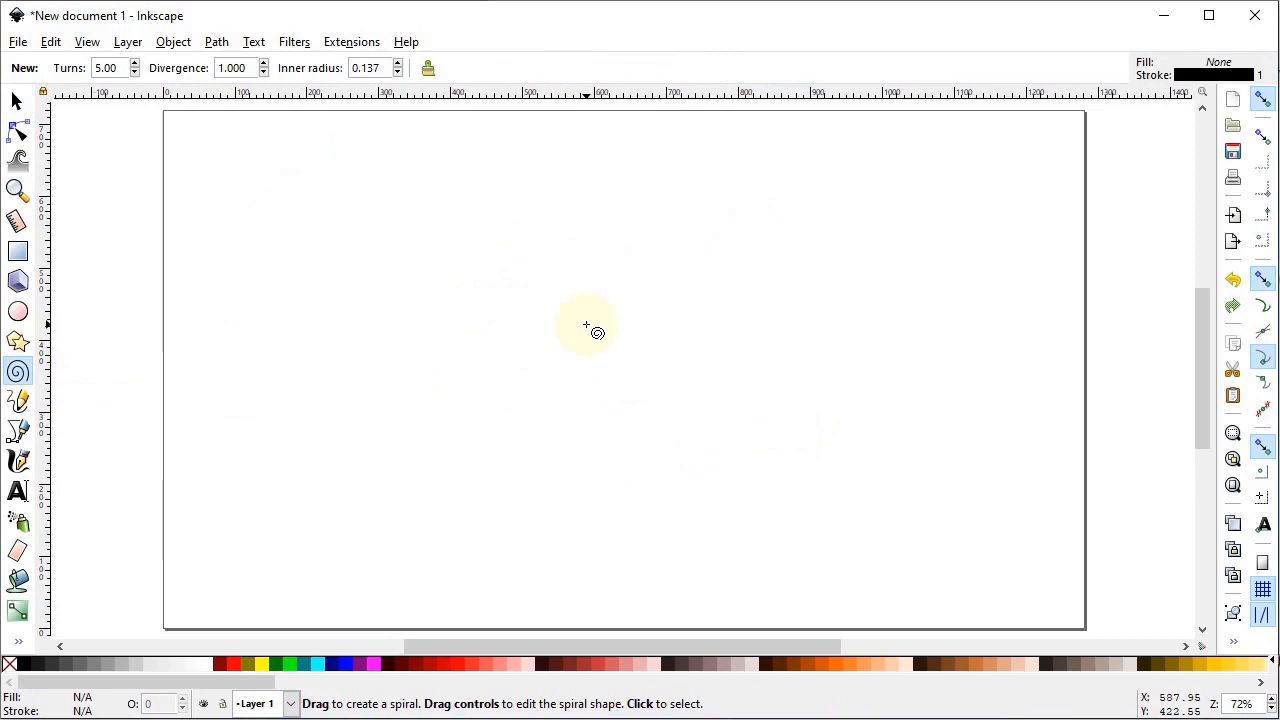
mouse_move(586, 325)
mouse_down()
mouse_move(647, 489)
mouse_move(741, 375)
mouse_move(640, 171)
mouse_move(452, 240)
mouse_move(468, 428)
mouse_move(738, 524)
mouse_move(663, 171)
mouse_move(615, 203)
mouse_move(703, 426)
mouse_move(574, 478)
mouse_up()
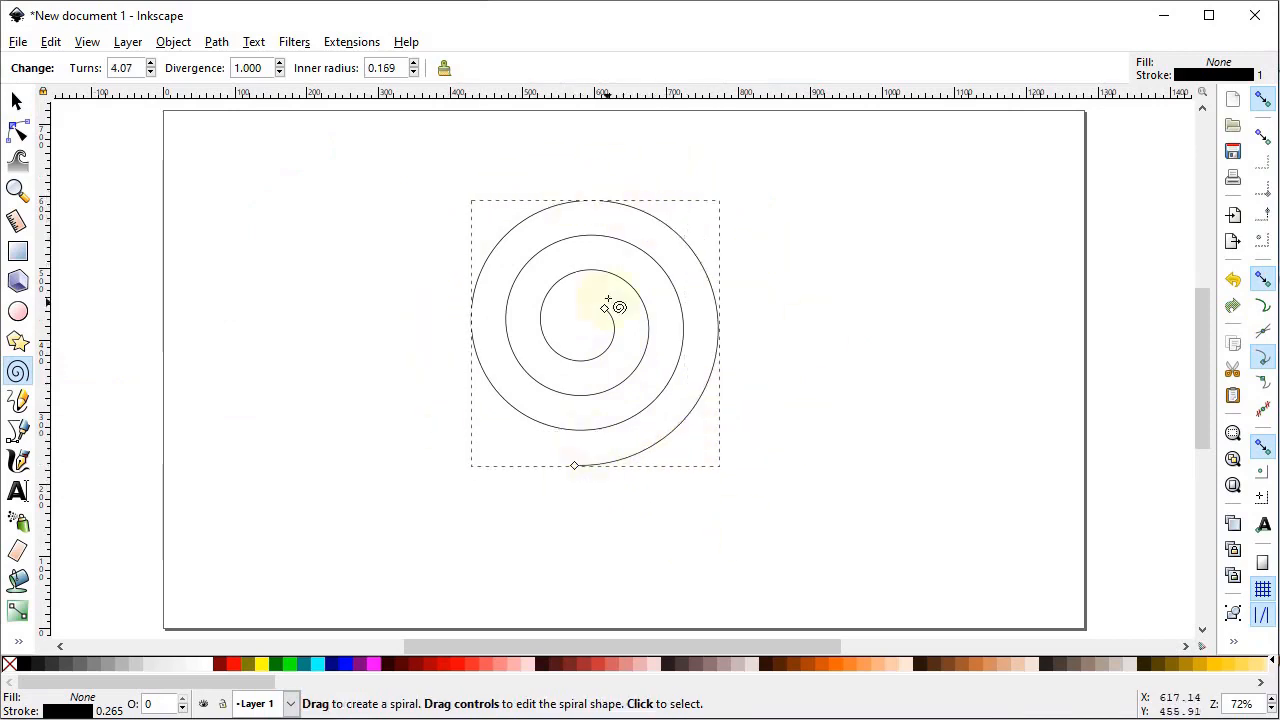
drag(606, 311, 610, 273)
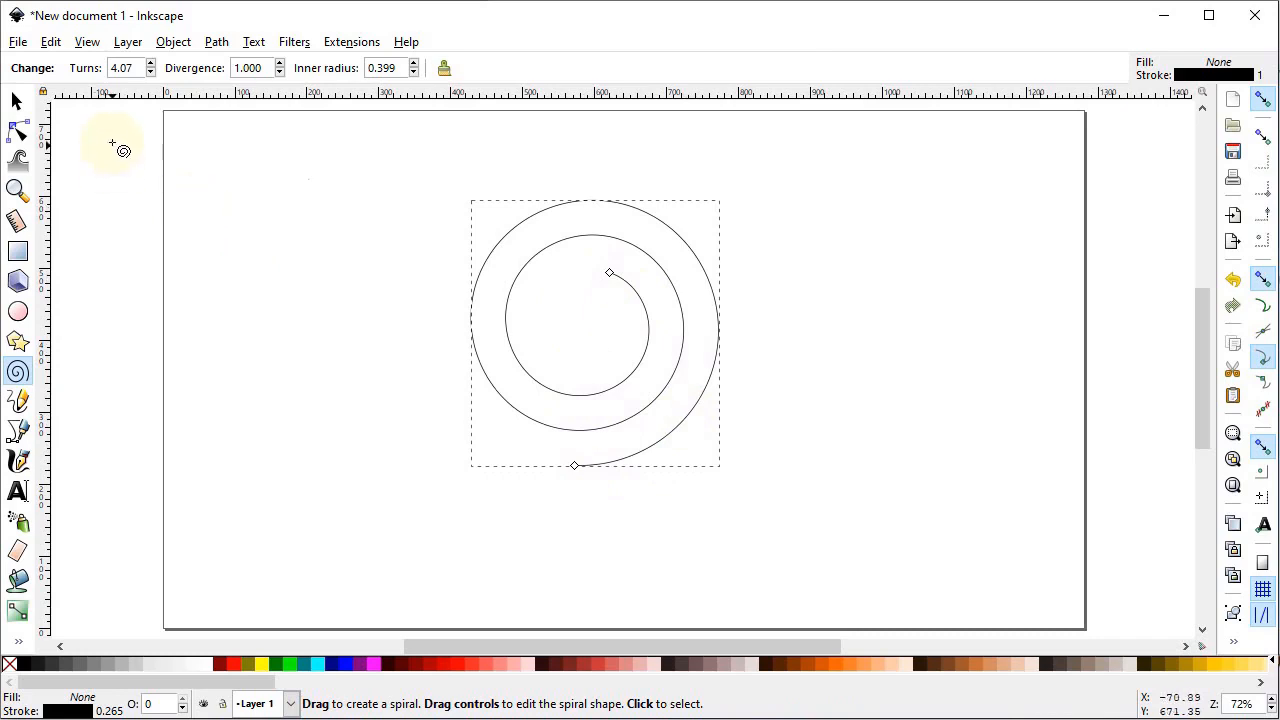
- Set the spiral to 10 turns and reset its shape parameters to the defaults
drag(133, 68, 95, 68)
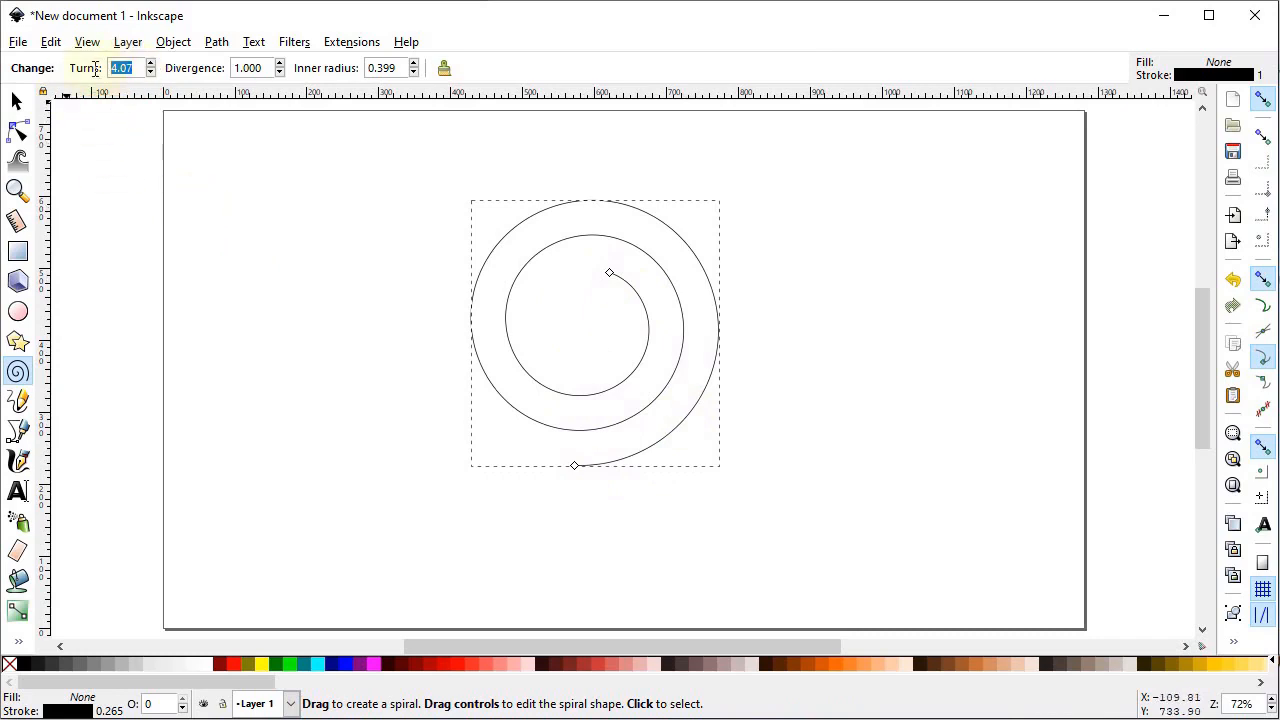
text(10)
key(Return)
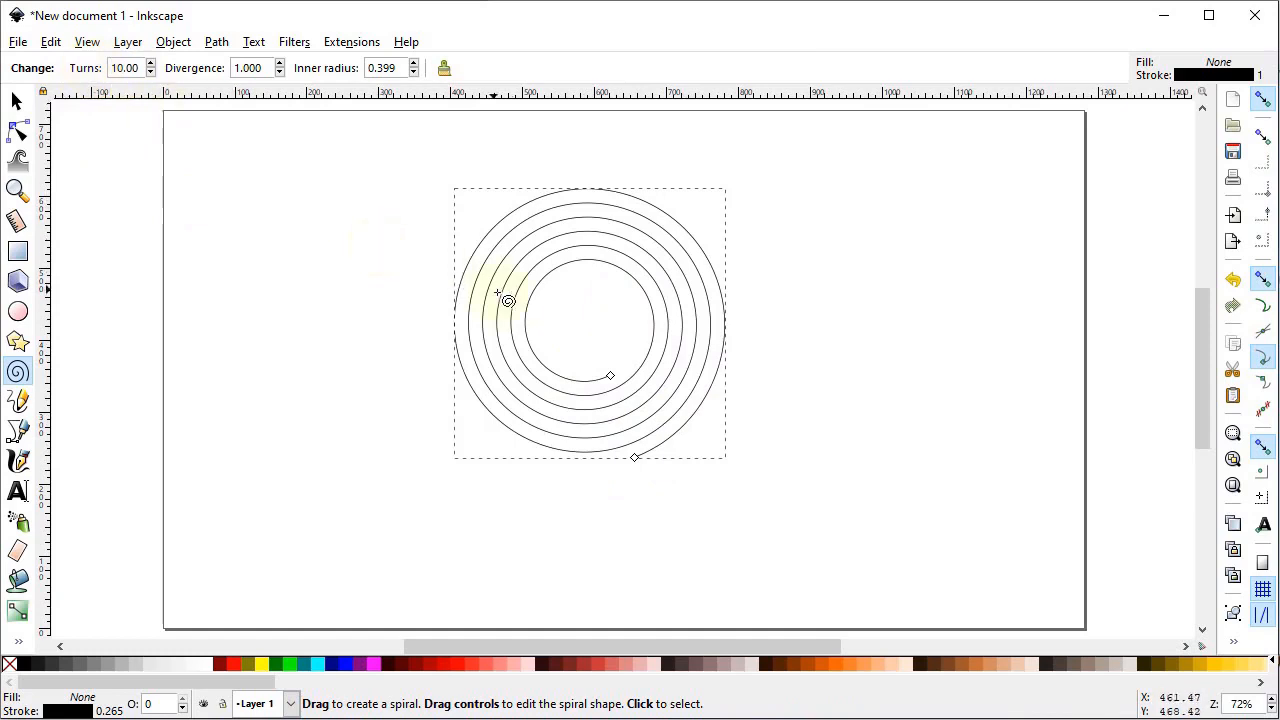
click(445, 70)
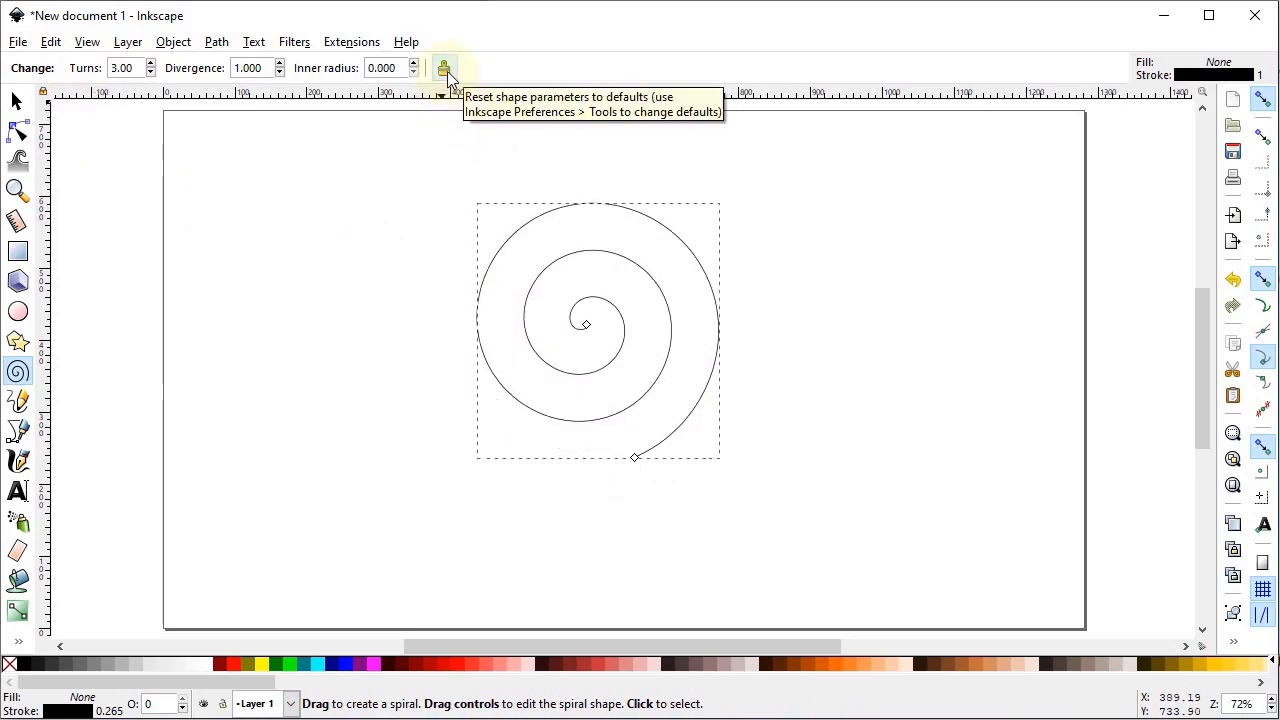
- Give the spiral a red stroke and delete it
shift+click(607, 570)
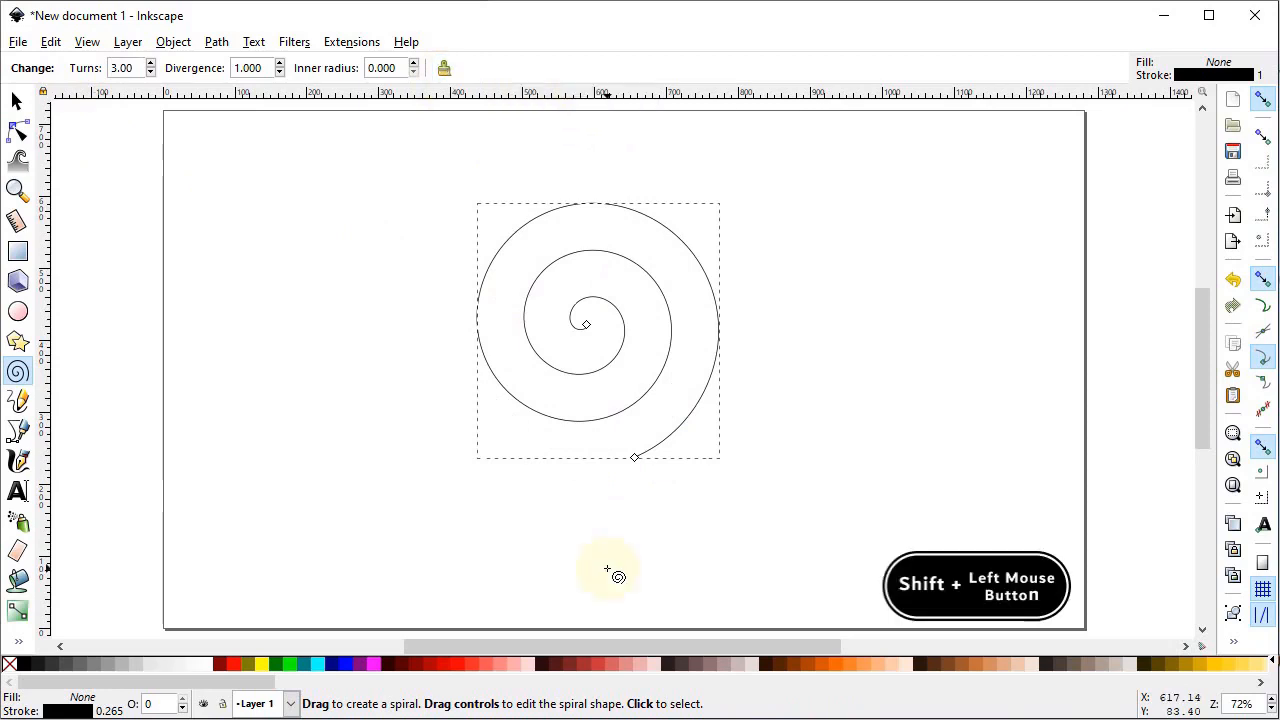
shift+click(460, 667)
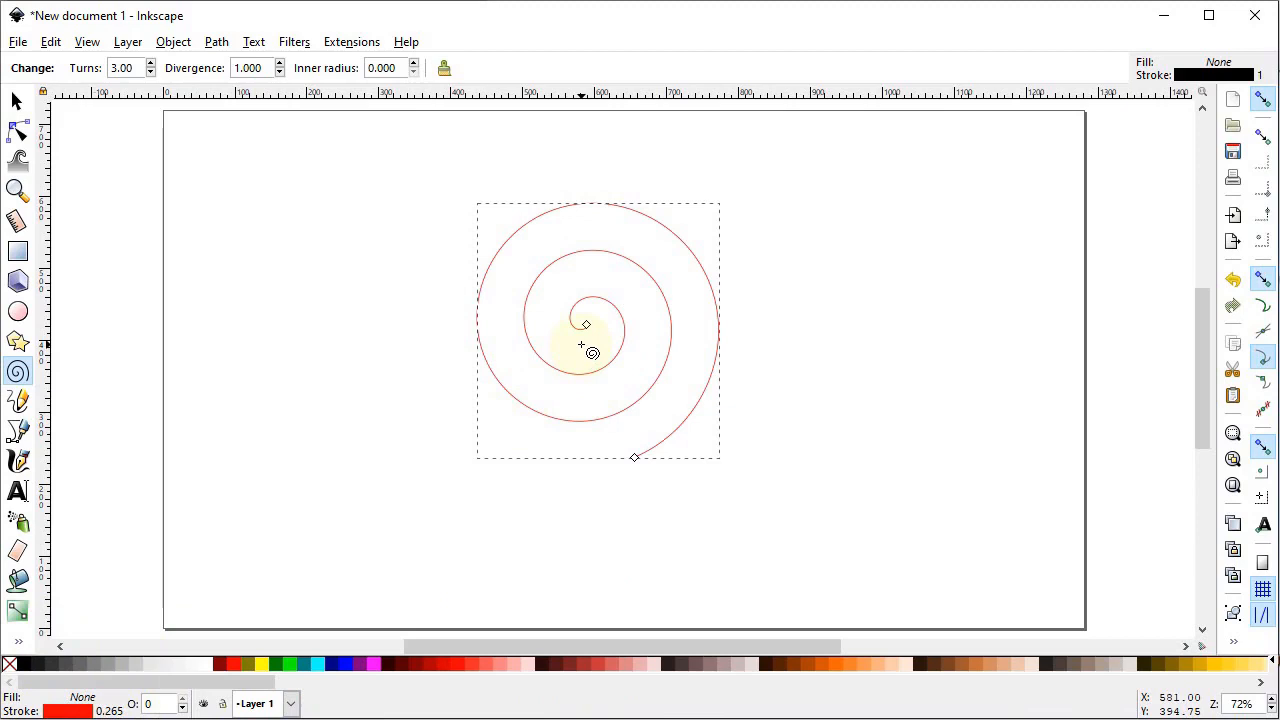
click(16, 101)
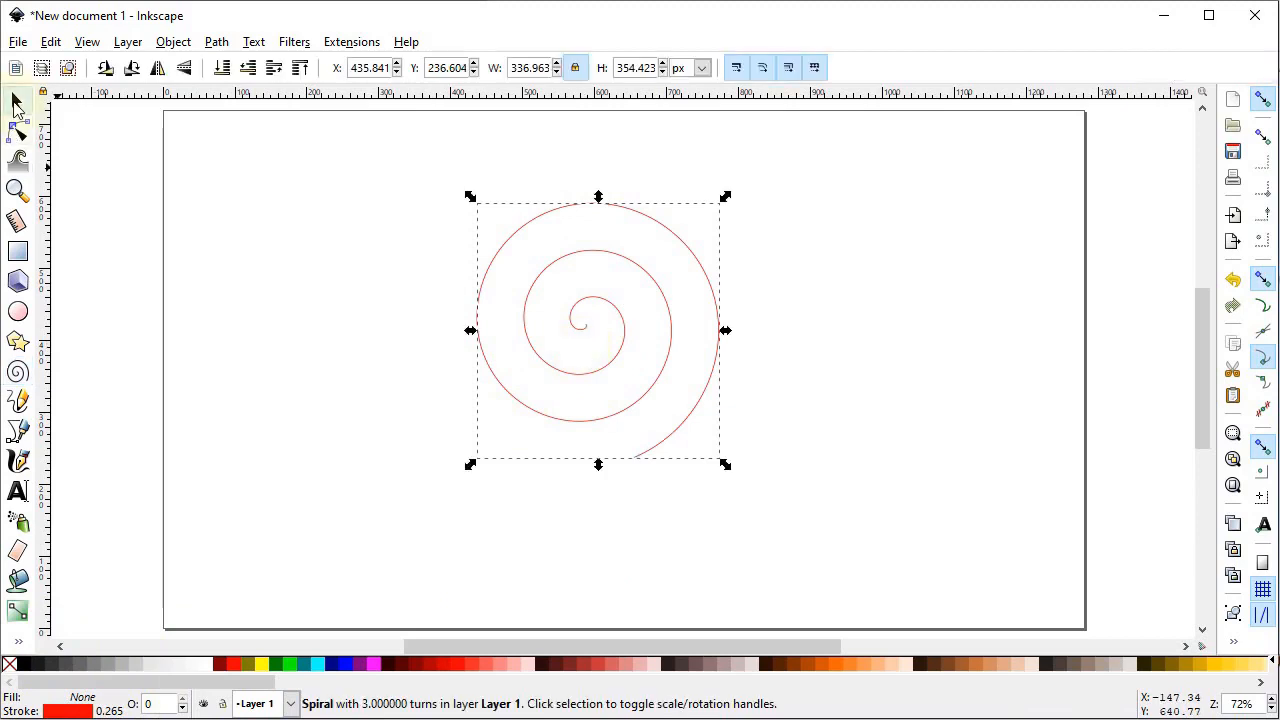
key(Delete)
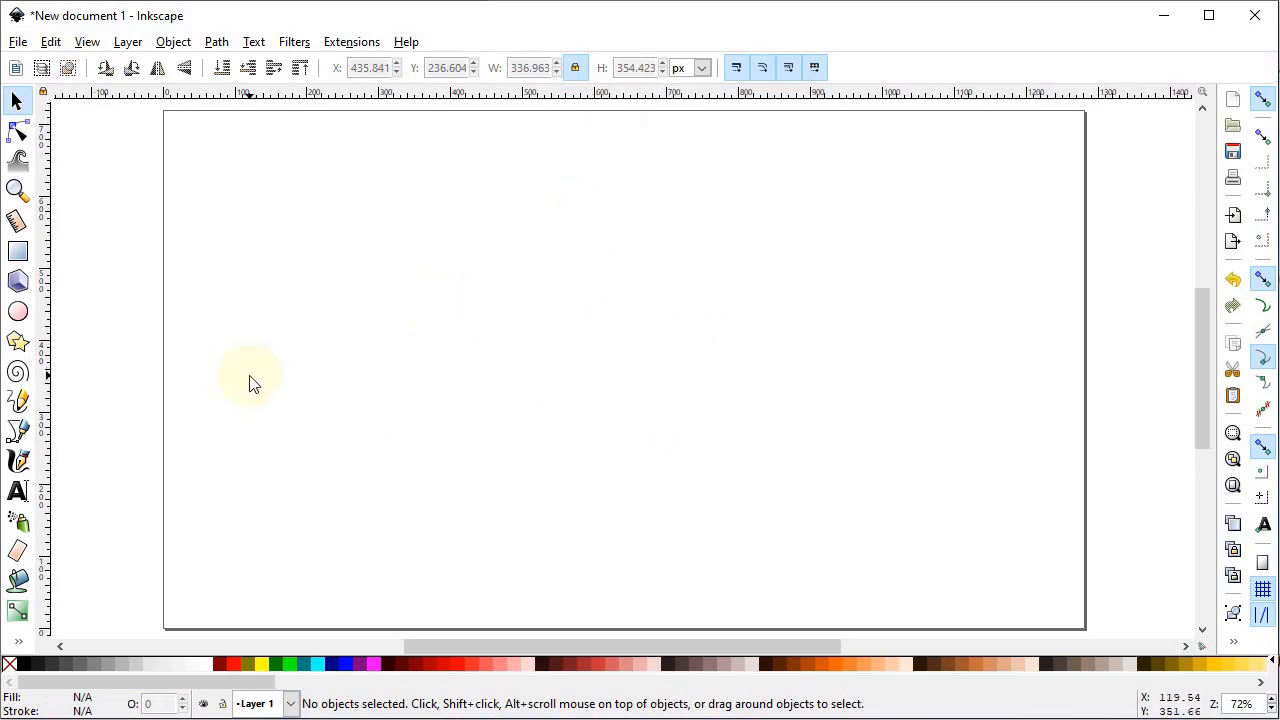
- Draw a freehand S curve on the page's left side with the Pencil tool at smoothing 4
click(17, 402)
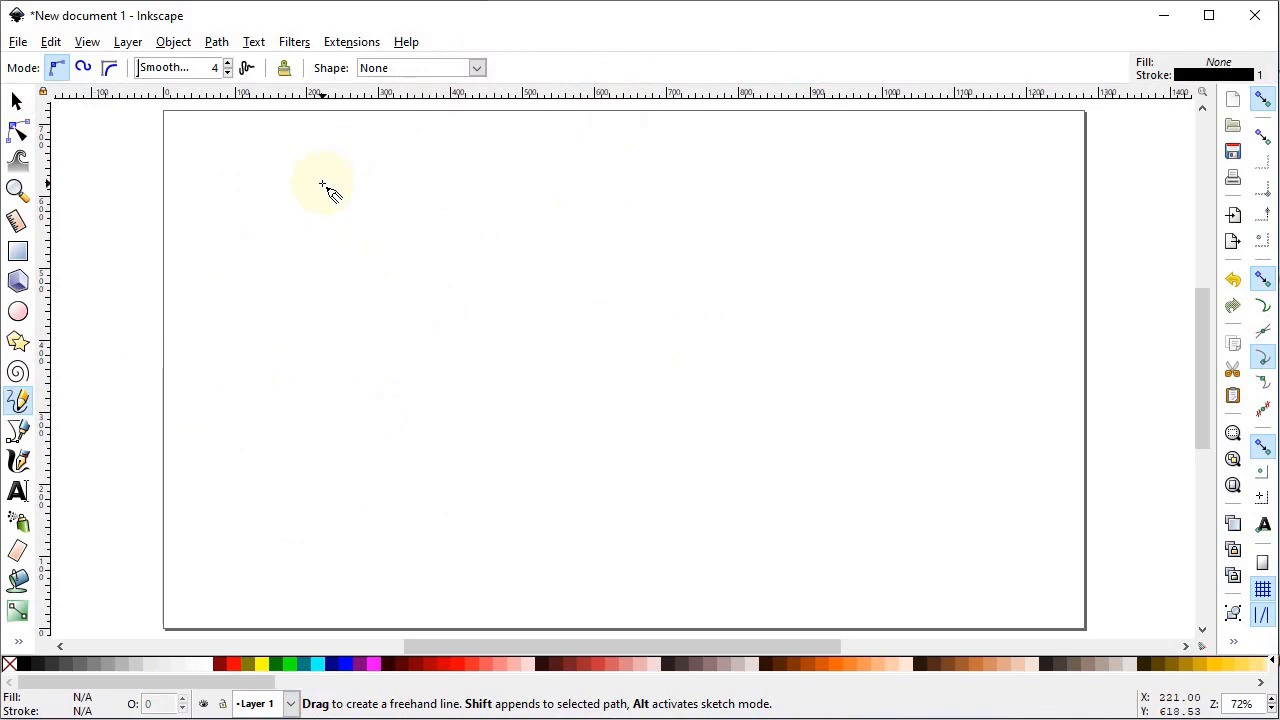
mouse_move(389, 227)
mouse_down()
mouse_move(380, 171)
mouse_move(311, 142)
mouse_move(257, 254)
mouse_move(371, 319)
mouse_move(426, 419)
mouse_move(381, 488)
mouse_move(244, 428)
mouse_move(244, 368)
mouse_up()
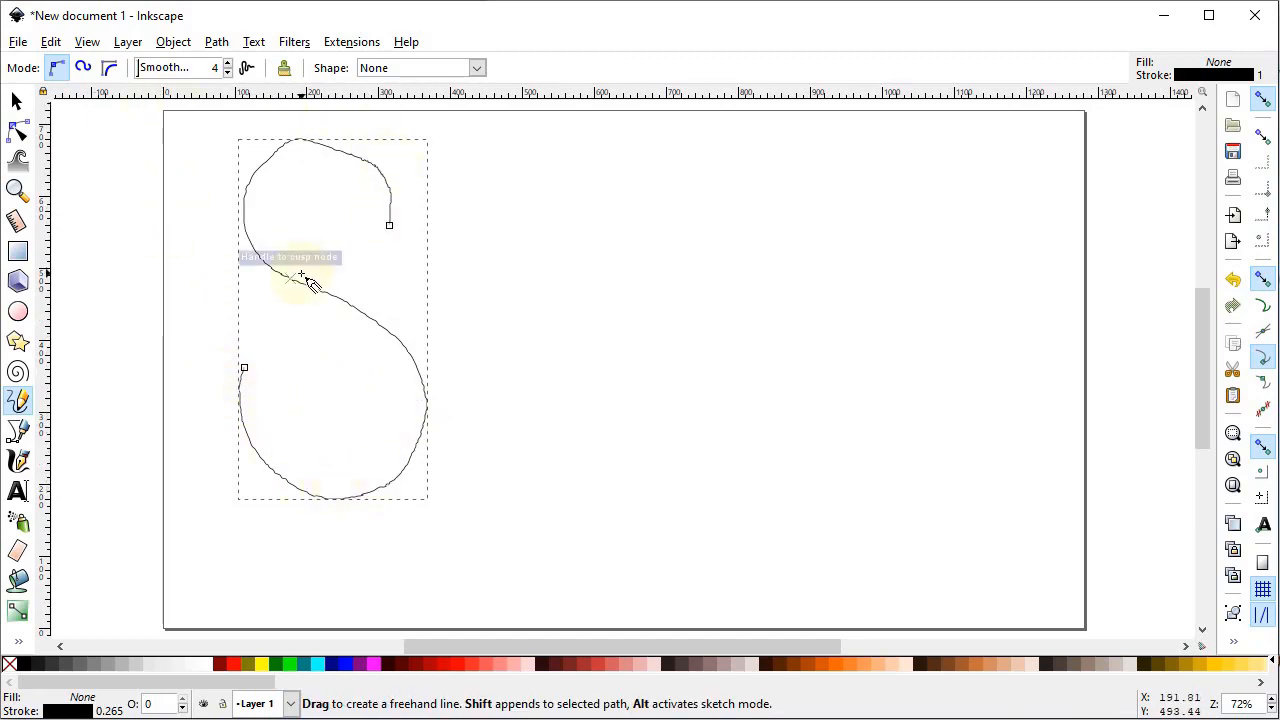
- Set the pencil smoothing to 50 and draw a second freehand S in the middle of the page
double_click(214, 67)
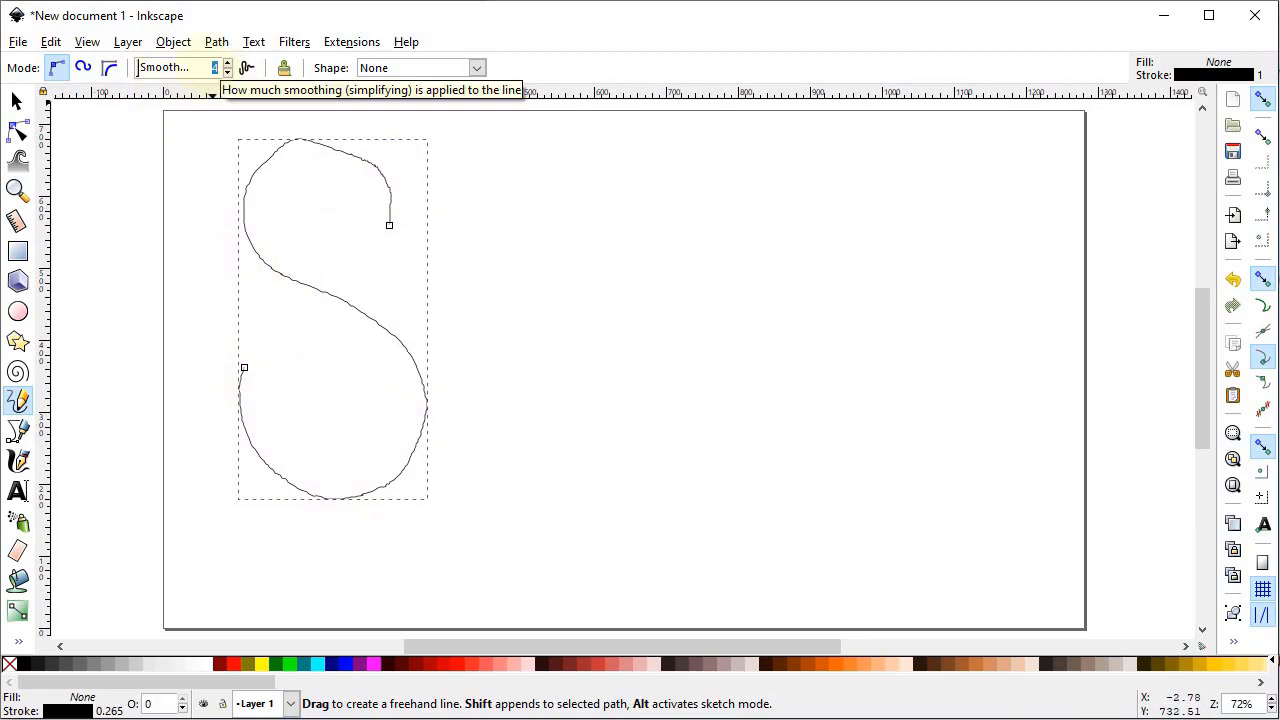
text(50)
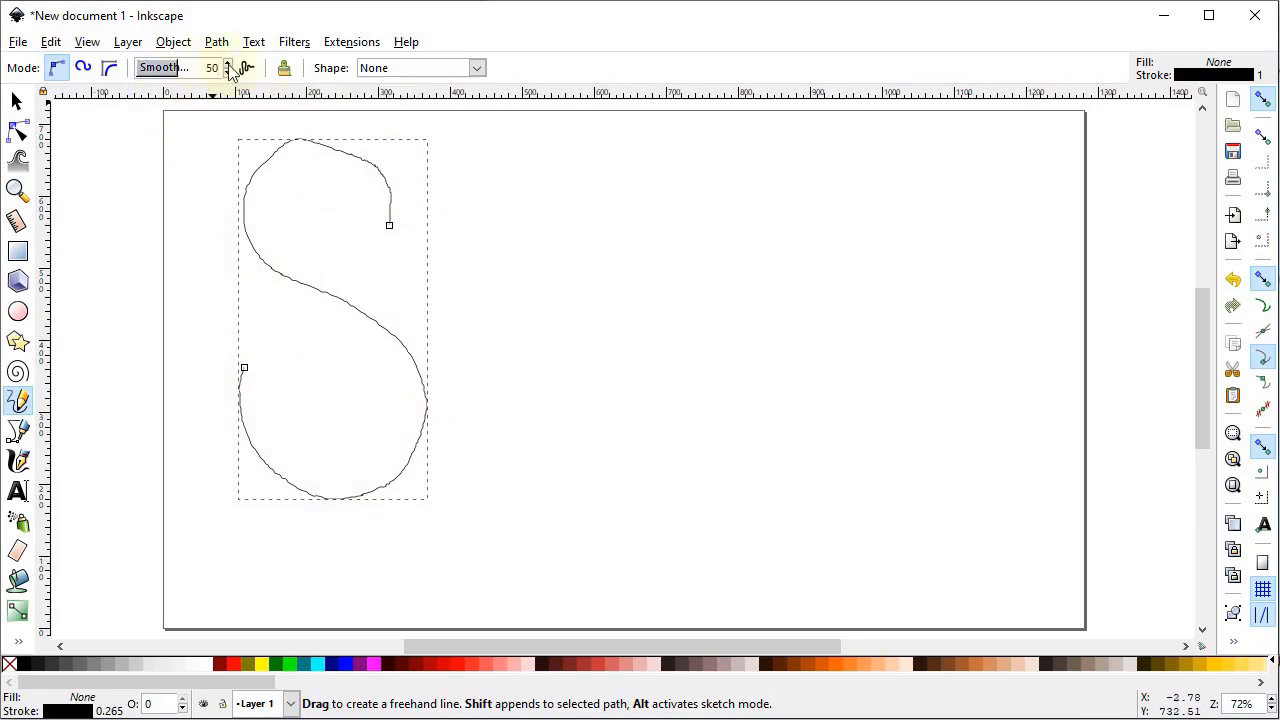
mouse_move(647, 224)
mouse_down()
mouse_move(604, 129)
mouse_move(533, 128)
mouse_move(478, 202)
mouse_move(521, 255)
mouse_move(654, 324)
mouse_move(690, 410)
mouse_move(656, 464)
mouse_move(575, 473)
mouse_move(511, 403)
mouse_move(504, 342)
mouse_up()
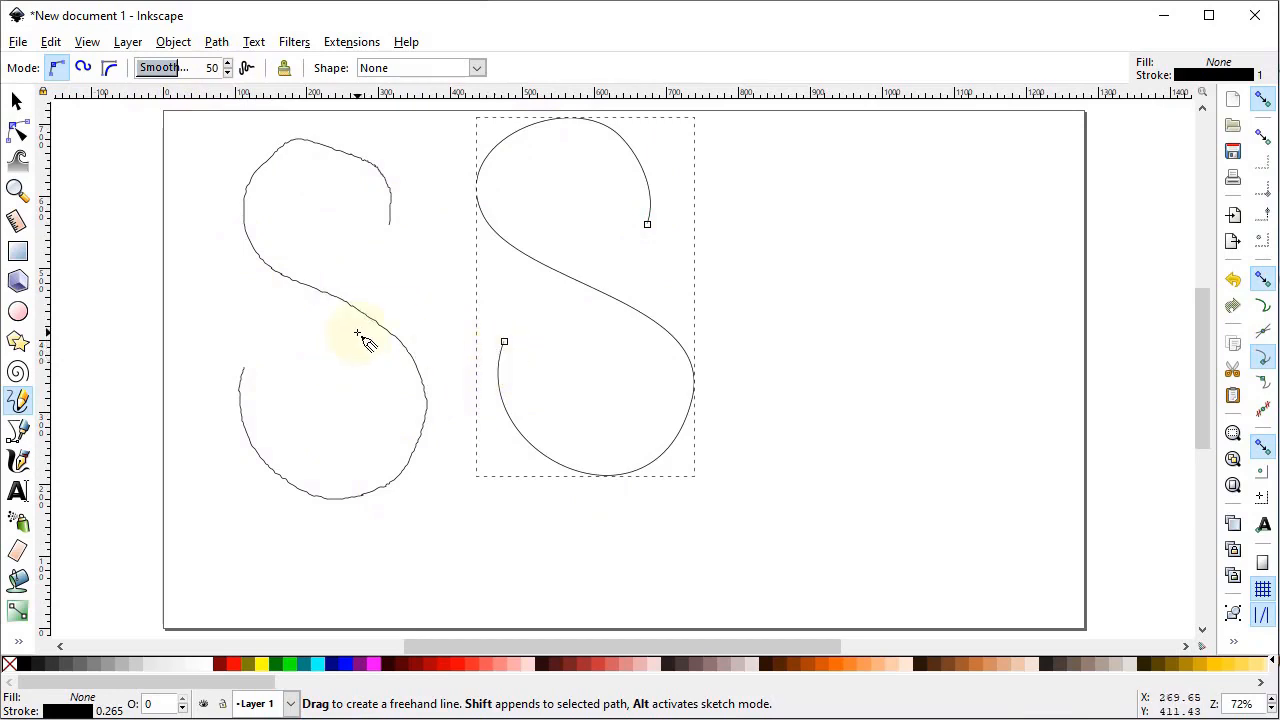
- Draw a third freehand S on the page's right side in Spiro path mode
click(83, 67)
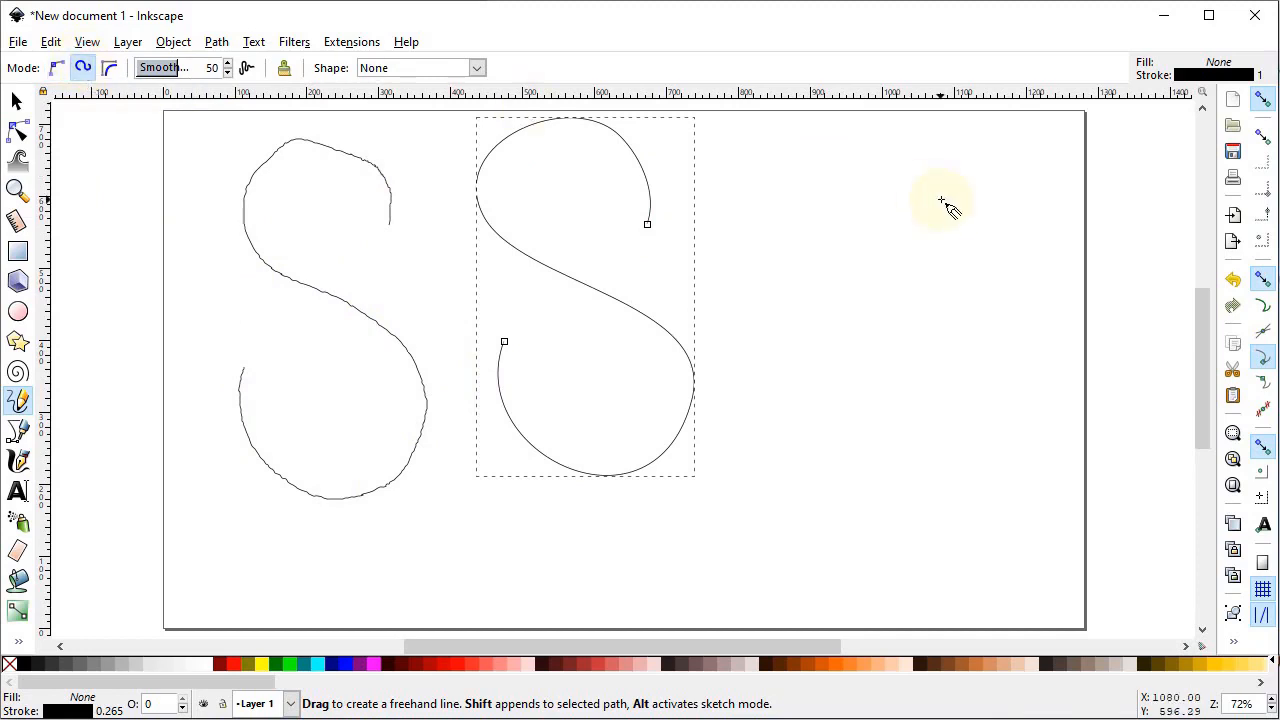
mouse_move(953, 236)
mouse_down()
mouse_move(960, 206)
mouse_move(924, 163)
mouse_move(834, 156)
mouse_move(807, 229)
mouse_move(983, 386)
mouse_move(1006, 512)
mouse_move(933, 556)
mouse_move(807, 506)
mouse_move(789, 440)
mouse_move(804, 392)
mouse_up()
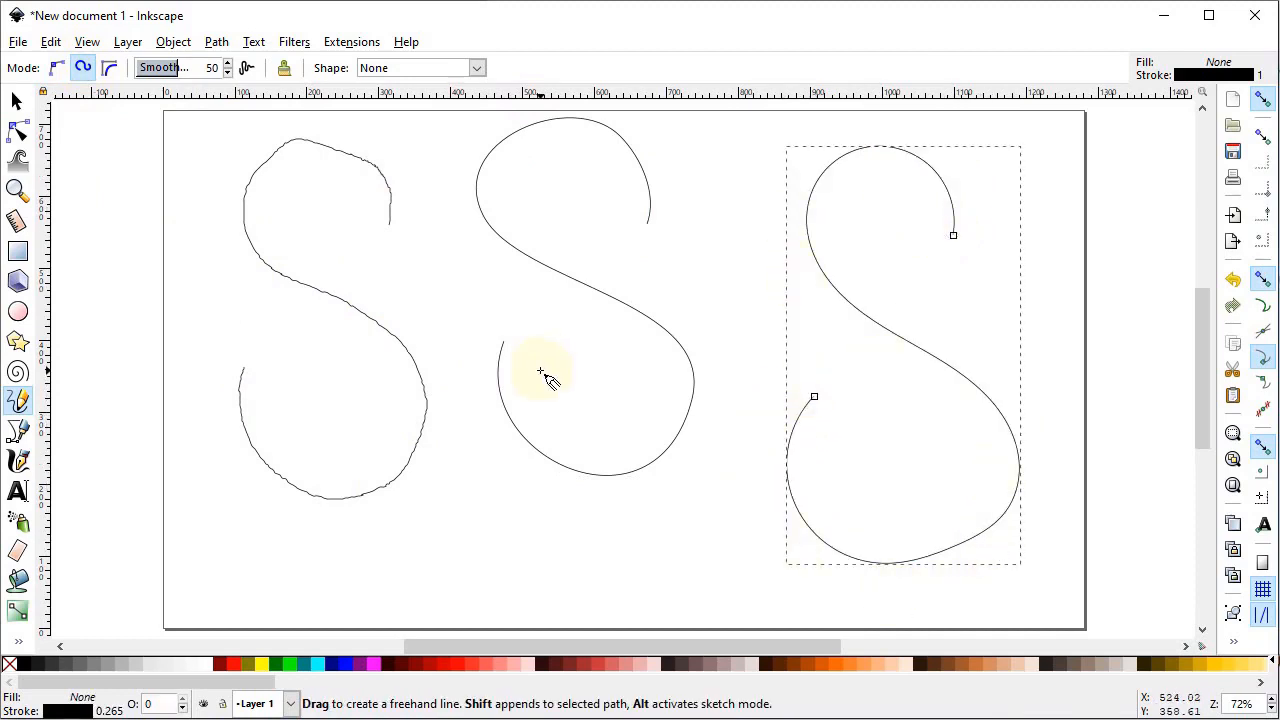
- Select all three S curves and delete them
click(16, 100)
drag(1087, 116, 187, 612)
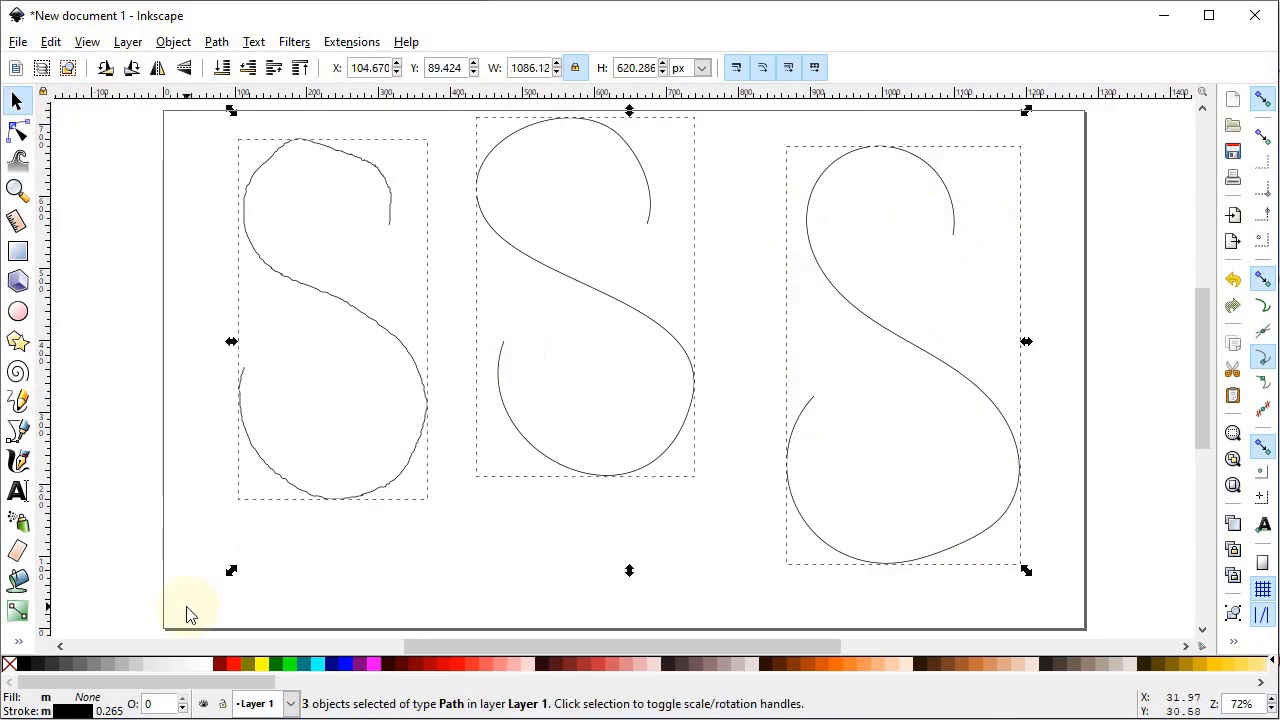
key(Delete)
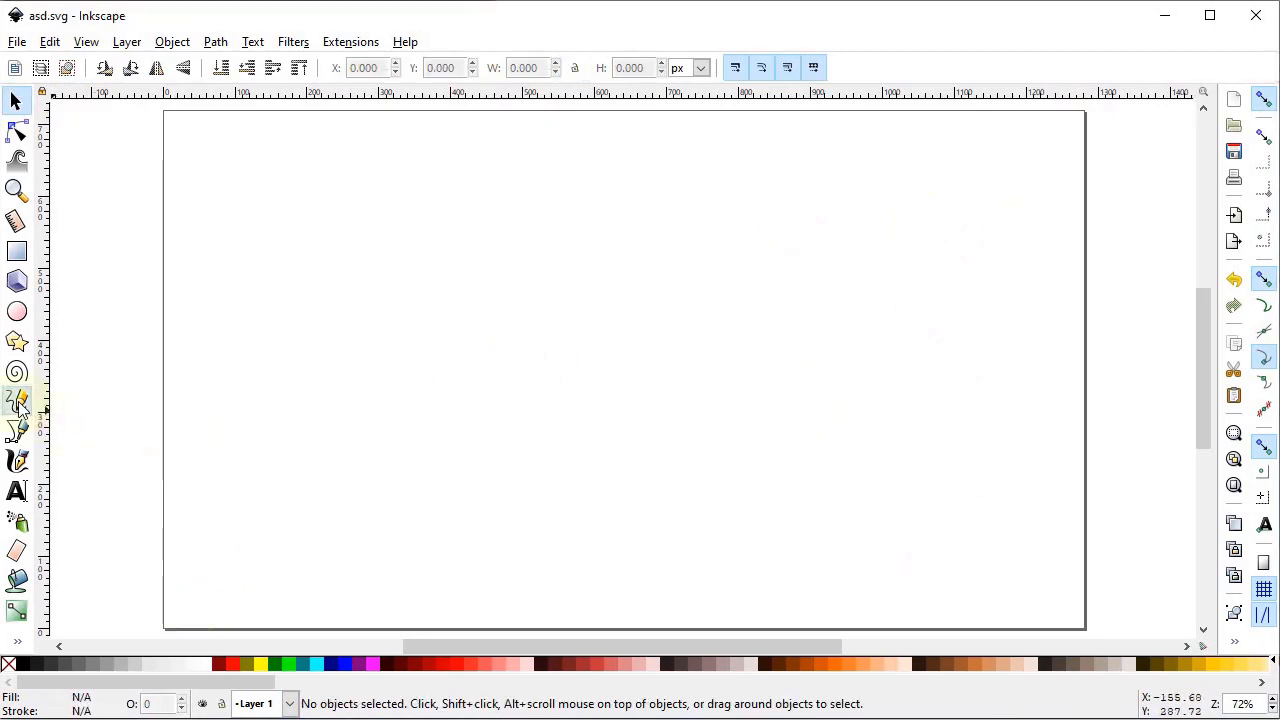
- Draw a freehand Pencil S on the page's left with the Triangle in shape and move its width node to the curve's middle
click(17, 400)
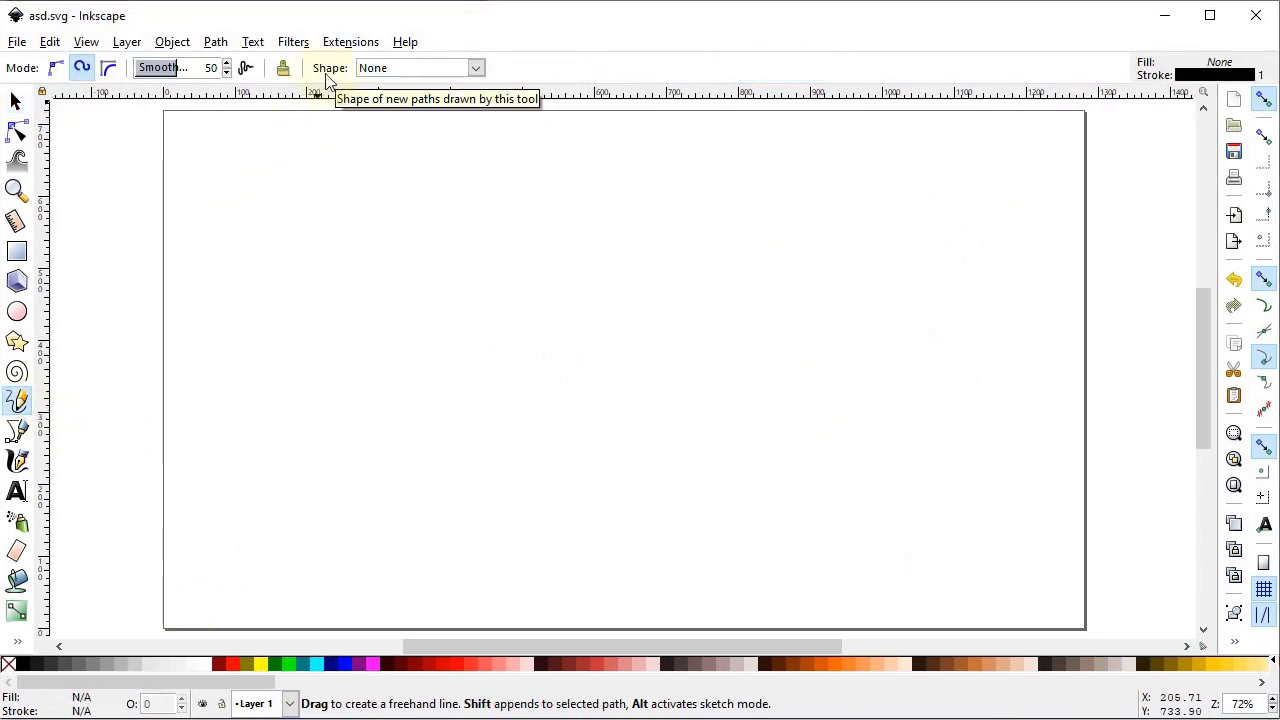
click(476, 68)
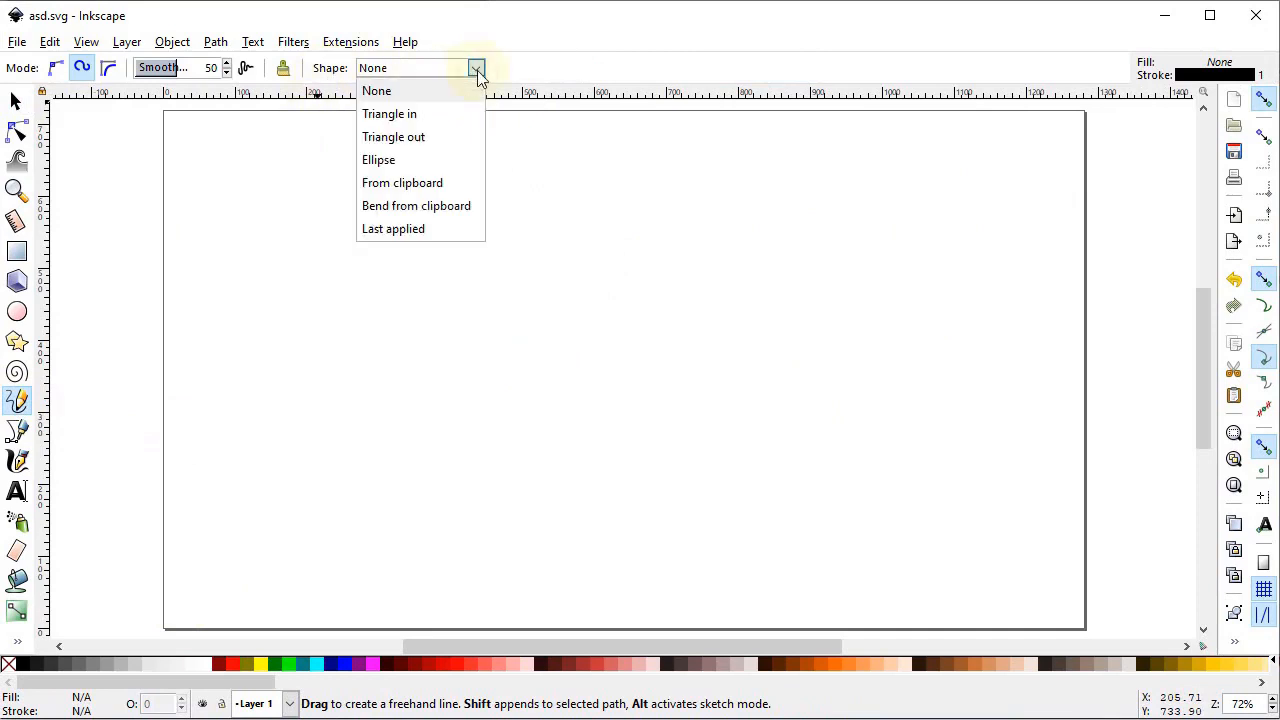
click(458, 114)
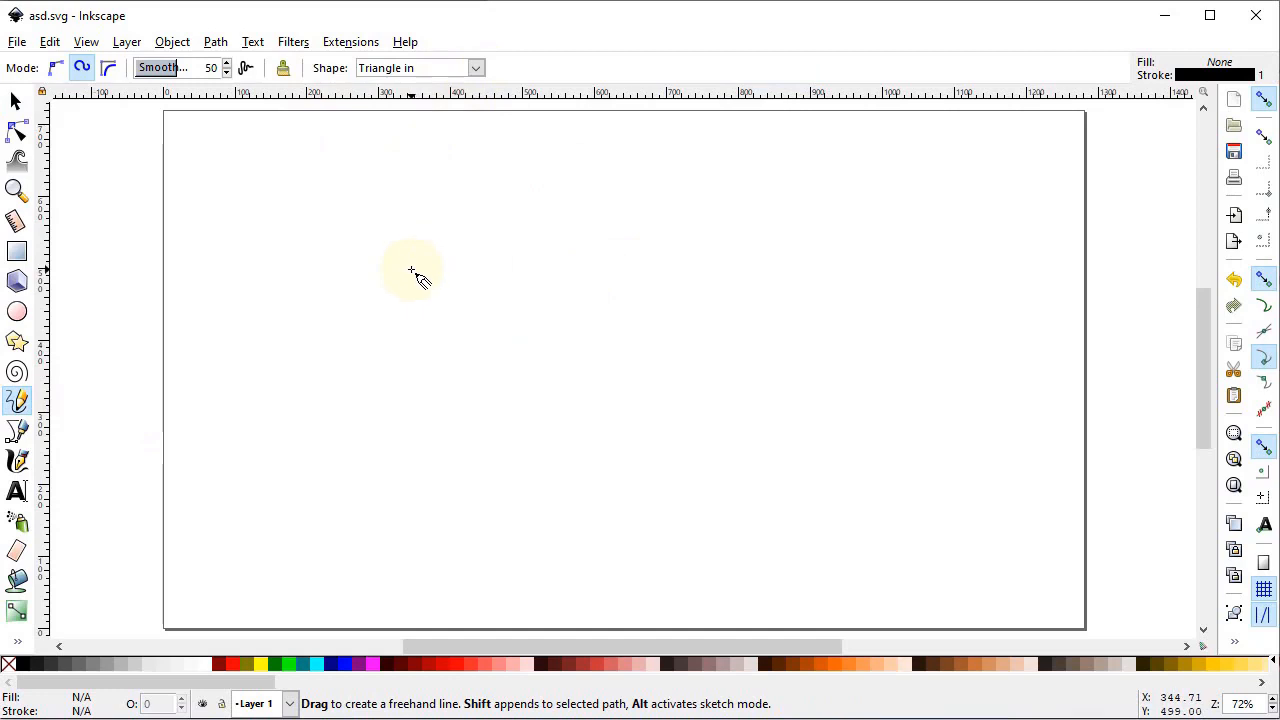
mouse_move(411, 270)
mouse_down()
mouse_move(435, 204)
mouse_move(280, 269)
mouse_move(412, 401)
mouse_move(408, 482)
mouse_move(342, 507)
mouse_move(280, 469)
mouse_move(255, 380)
mouse_up()
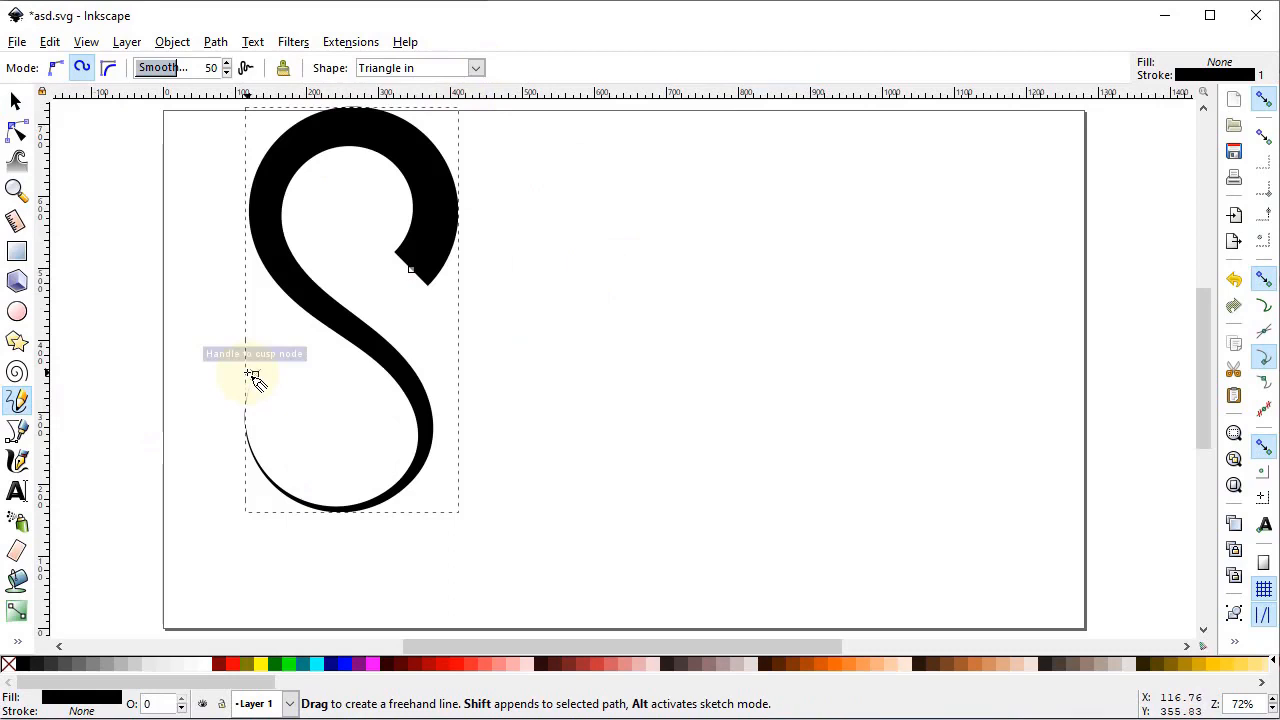
click(16, 131)
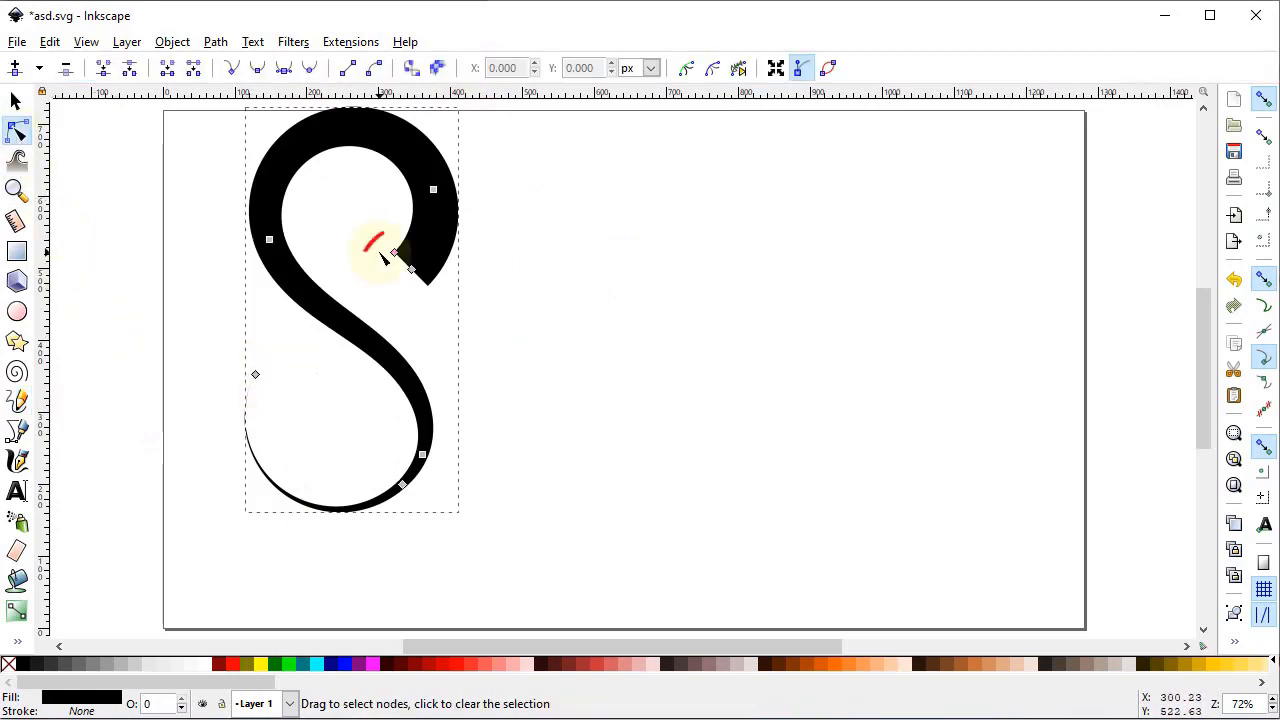
mouse_move(395, 252)
mouse_down()
mouse_move(377, 237)
mouse_move(398, 257)
mouse_move(425, 192)
mouse_move(309, 157)
mouse_move(310, 214)
mouse_move(366, 308)
mouse_up()
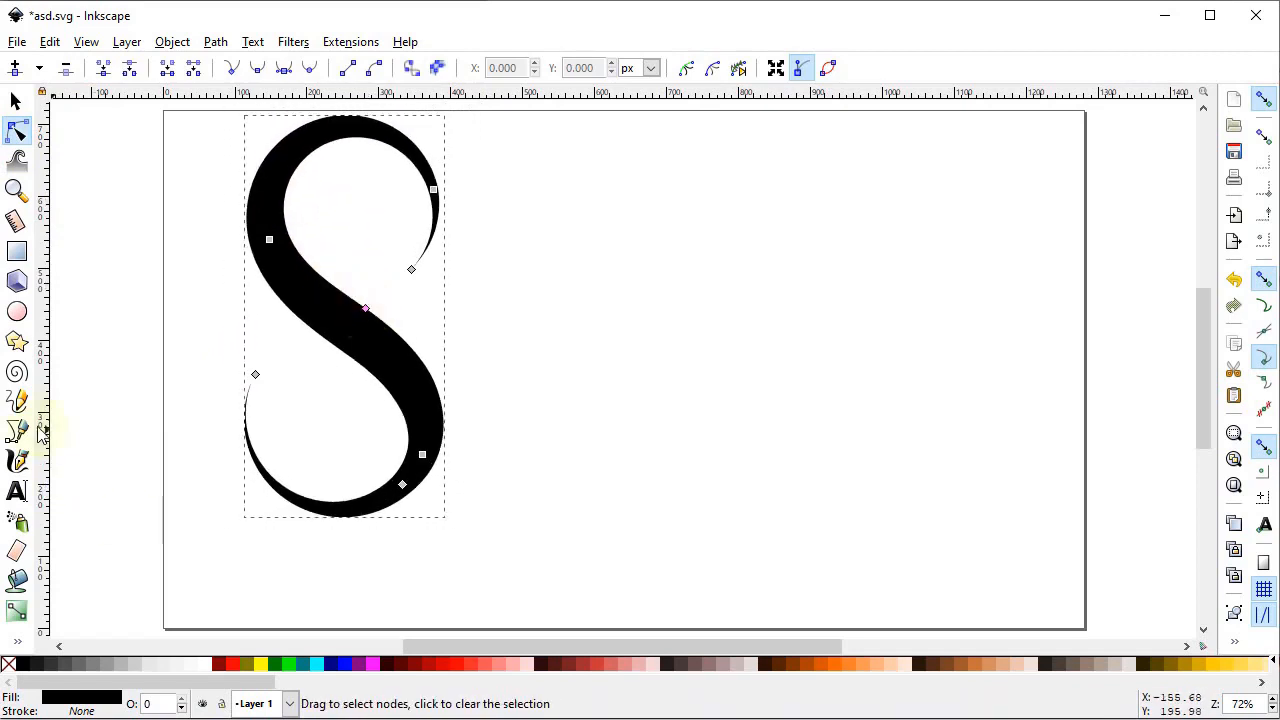
- Draw a second freehand S beside the first with the Triangle out shape and move its width node near the curve's middle
click(16, 400)
click(477, 68)
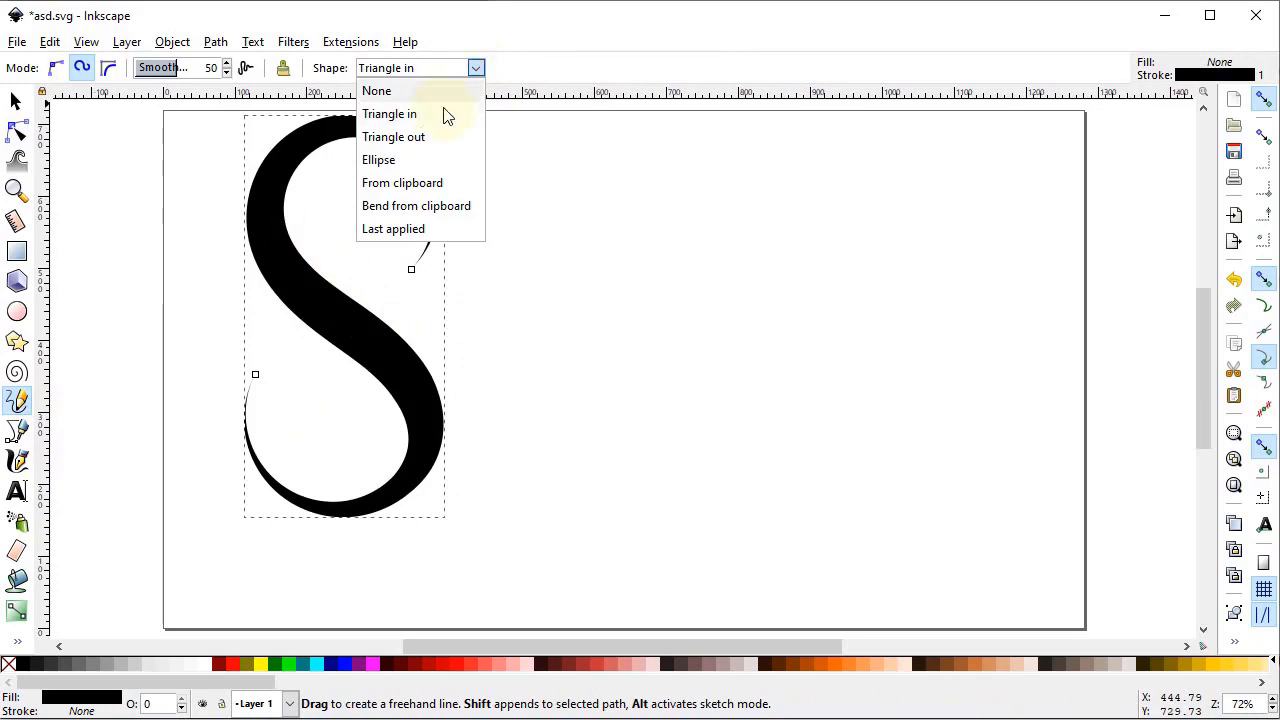
click(435, 141)
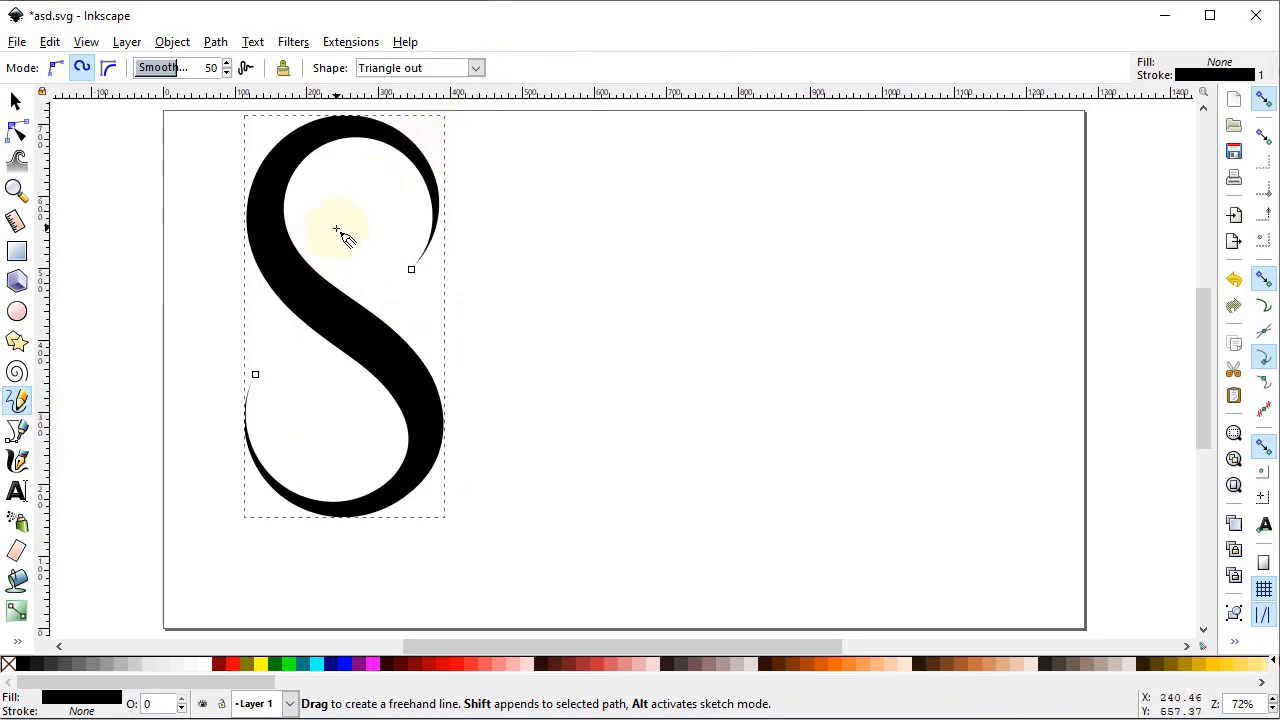
click(745, 280)
mouse_move(731, 293)
mouse_down()
mouse_move(711, 184)
mouse_move(620, 303)
mouse_move(789, 467)
mouse_move(607, 500)
mouse_move(624, 429)
mouse_up()
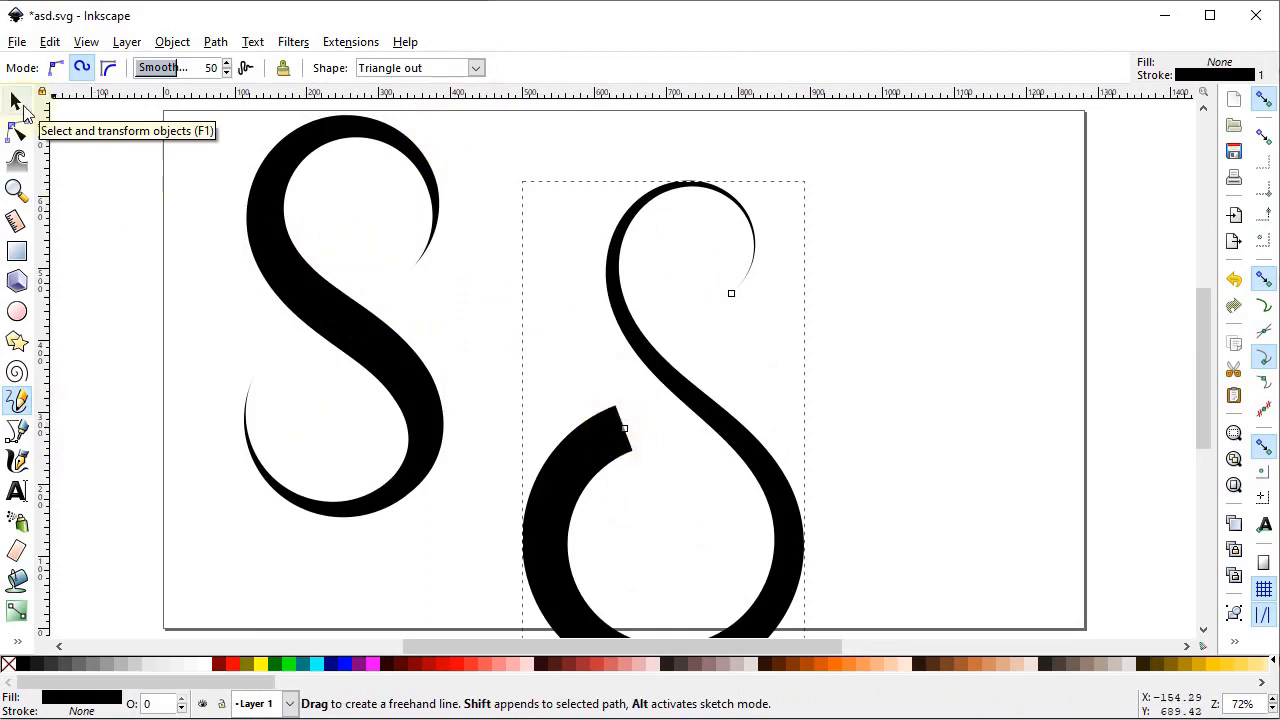
click(20, 132)
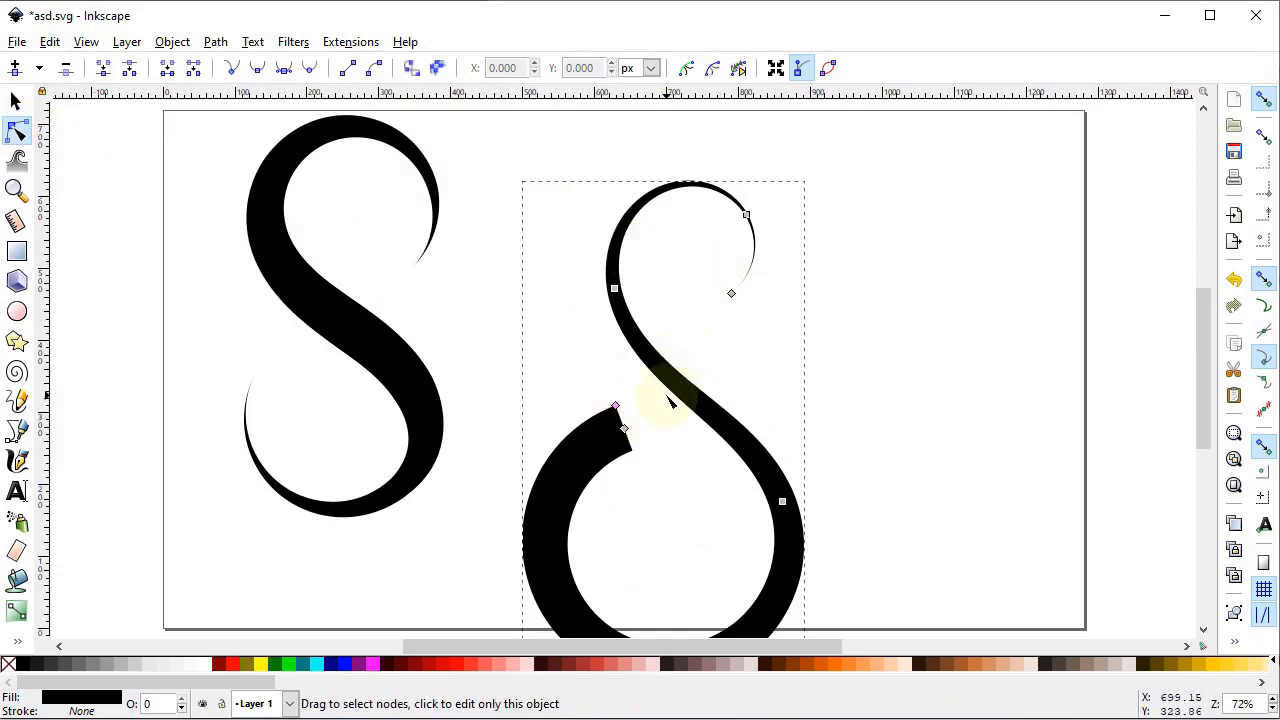
mouse_move(616, 406)
mouse_down()
mouse_move(570, 525)
mouse_move(683, 617)
mouse_move(731, 403)
mouse_up()
- Select both tapered S shapes and delete them
key(s)
click(418, 313)
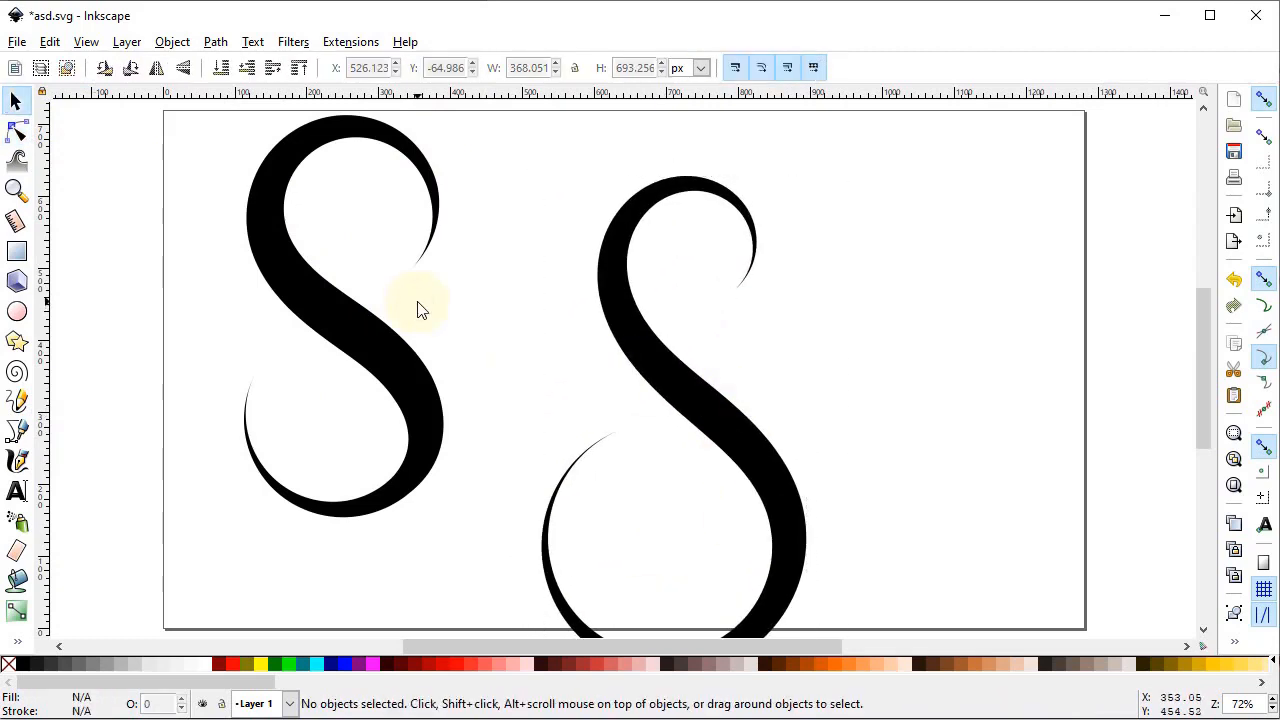
shift+click(391, 350)
shift+click(633, 342)
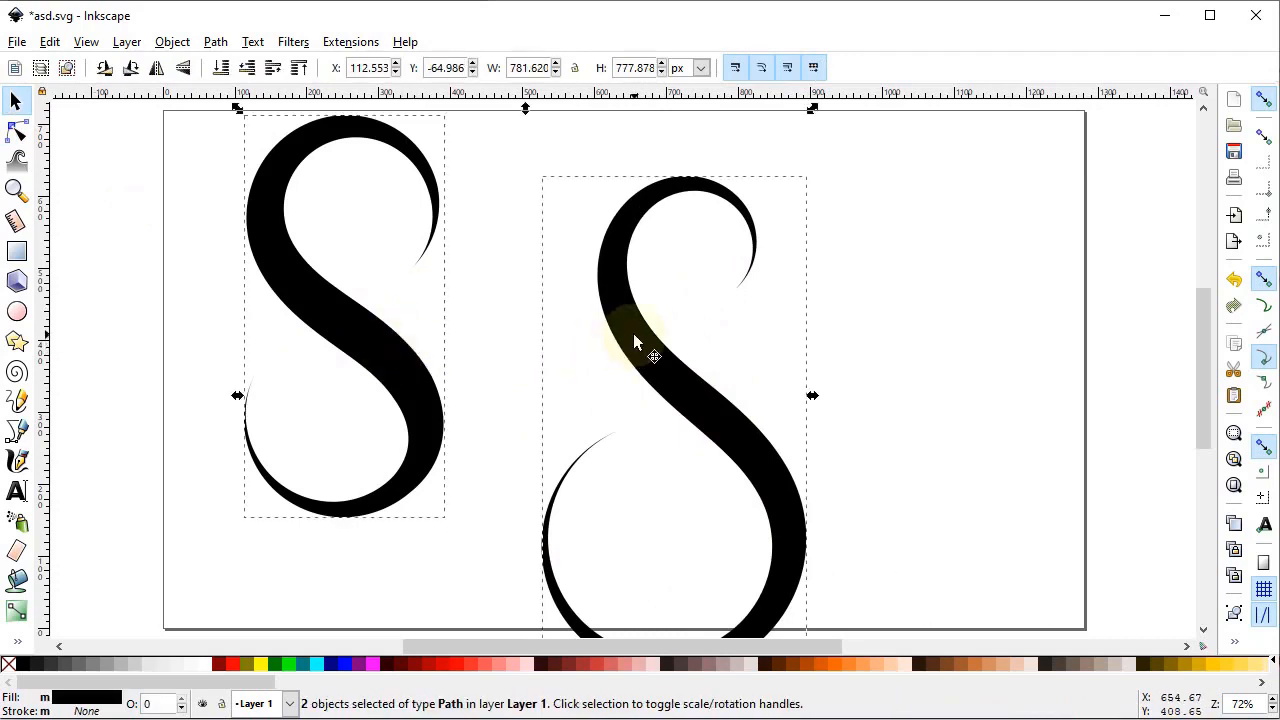
key(Delete)
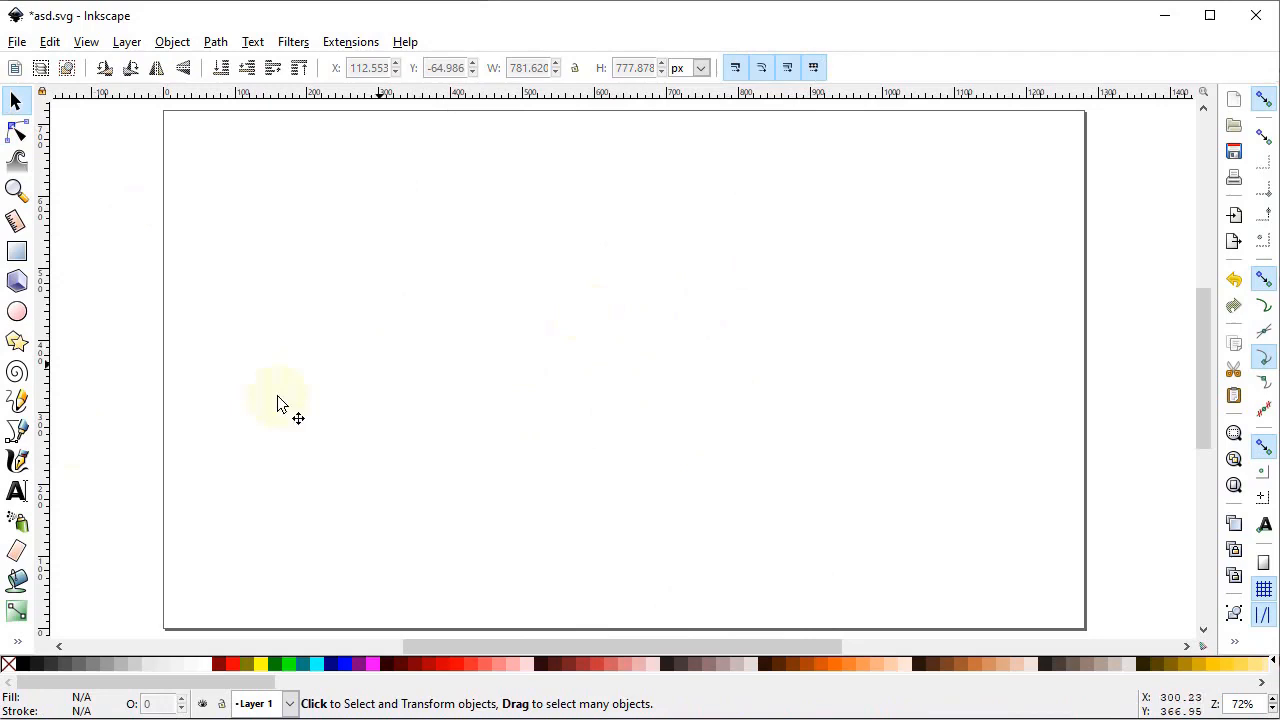
- Draw a freehand Pencil S mid-page with the Ellipse shape and thicken it by pulling the width handle at its upper end outward
click(16, 400)
click(475, 68)
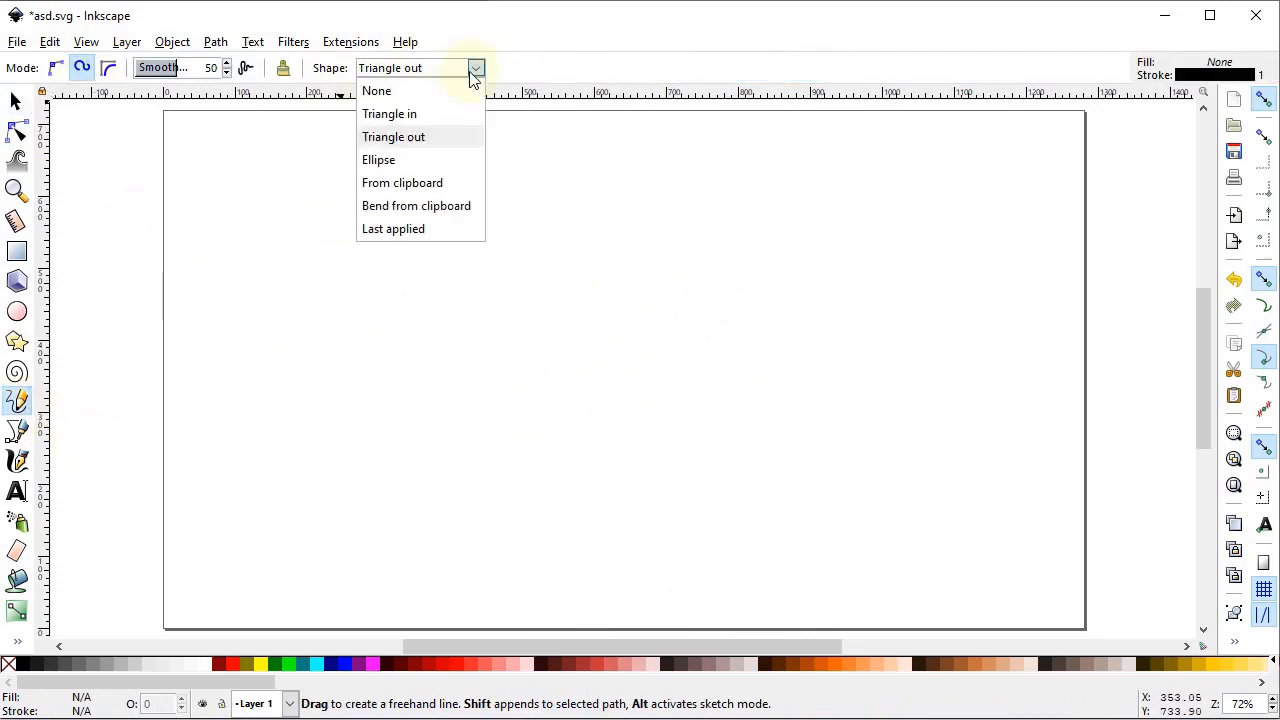
click(417, 157)
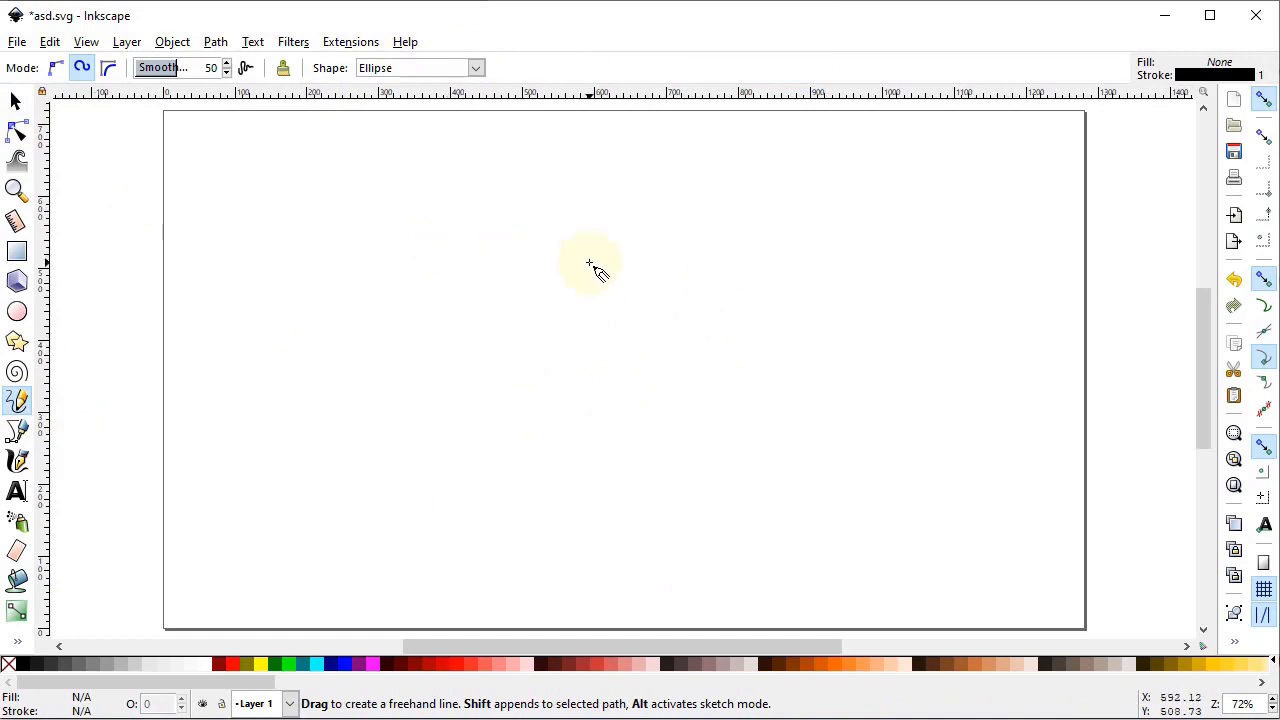
mouse_move(589, 263)
mouse_down()
mouse_move(596, 217)
mouse_move(570, 179)
mouse_move(448, 219)
mouse_move(458, 284)
mouse_move(566, 325)
mouse_move(630, 433)
mouse_move(558, 494)
mouse_move(475, 466)
mouse_move(439, 383)
mouse_up()
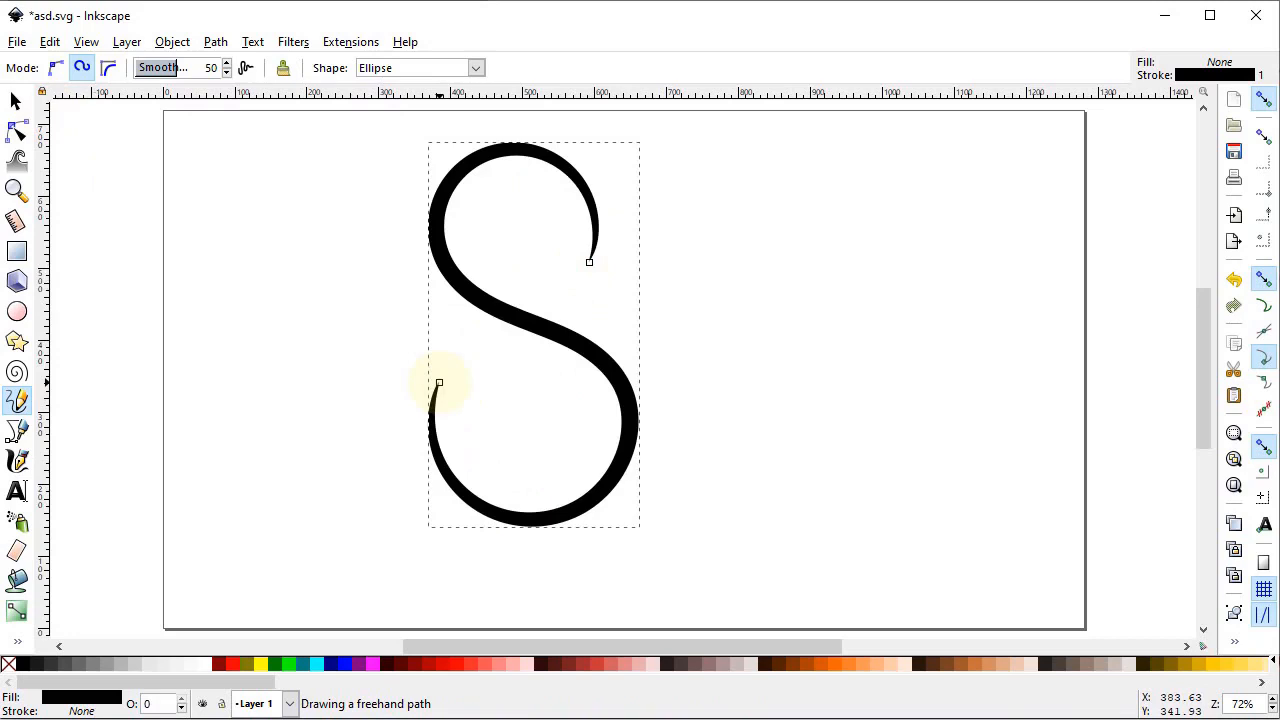
click(16, 130)
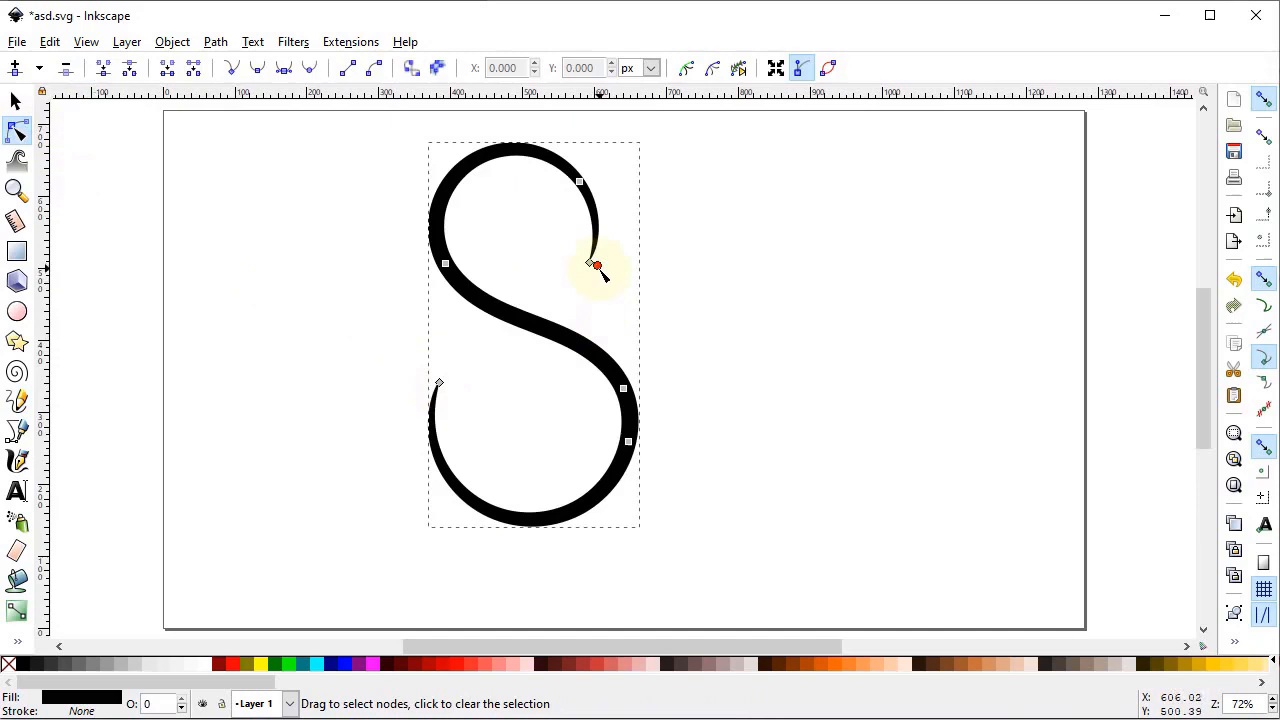
drag(598, 267, 614, 285)
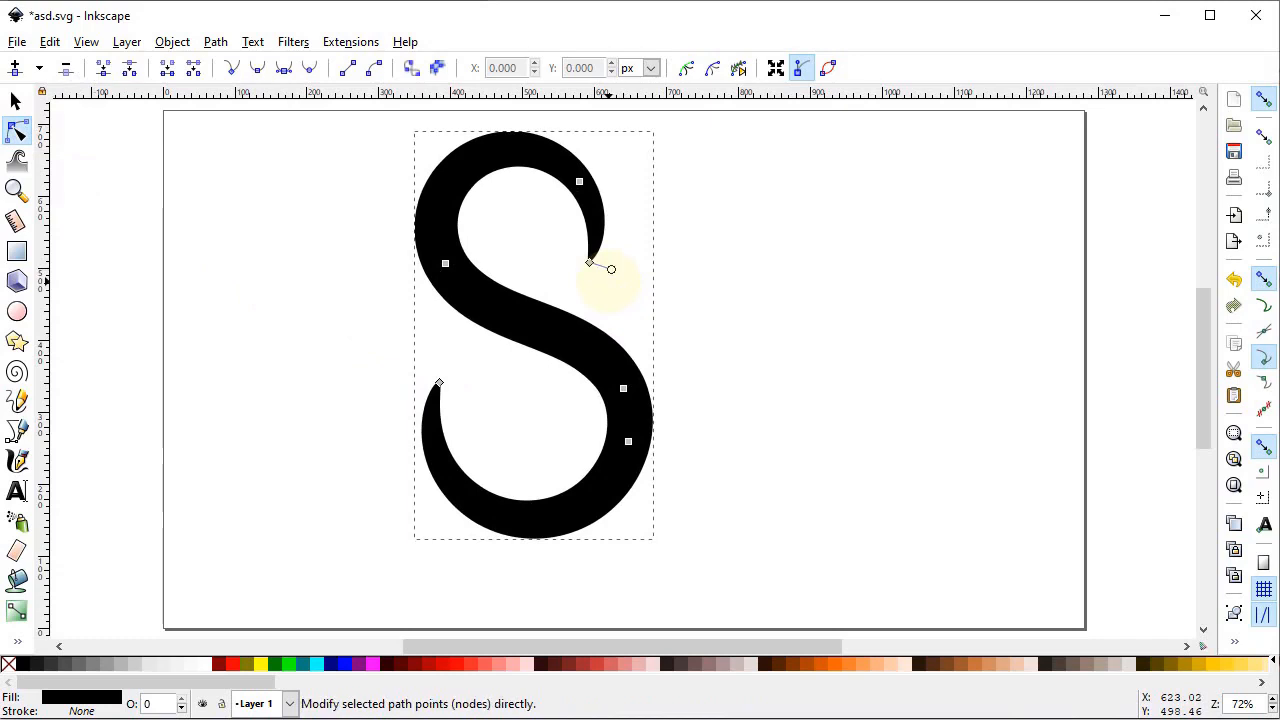
key(Escape)
- Select the thickened elliptical S and delete it
click(15, 102)
click(526, 318)
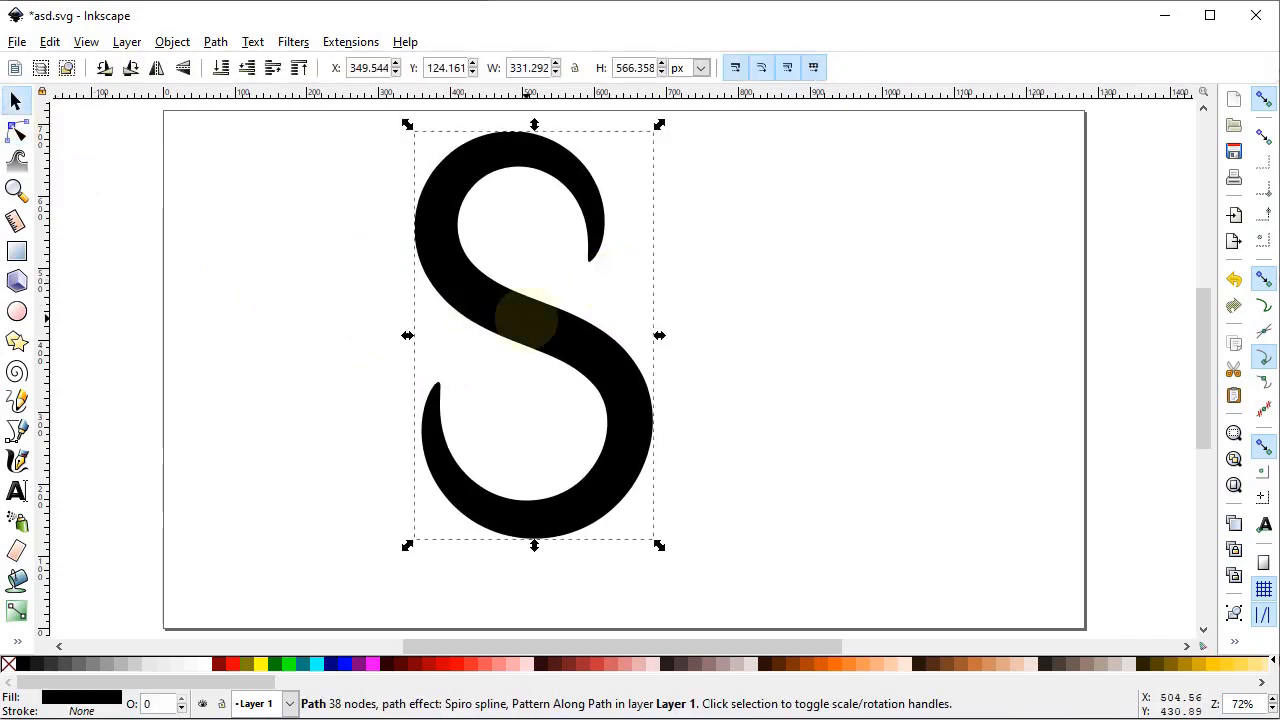
key(Delete)
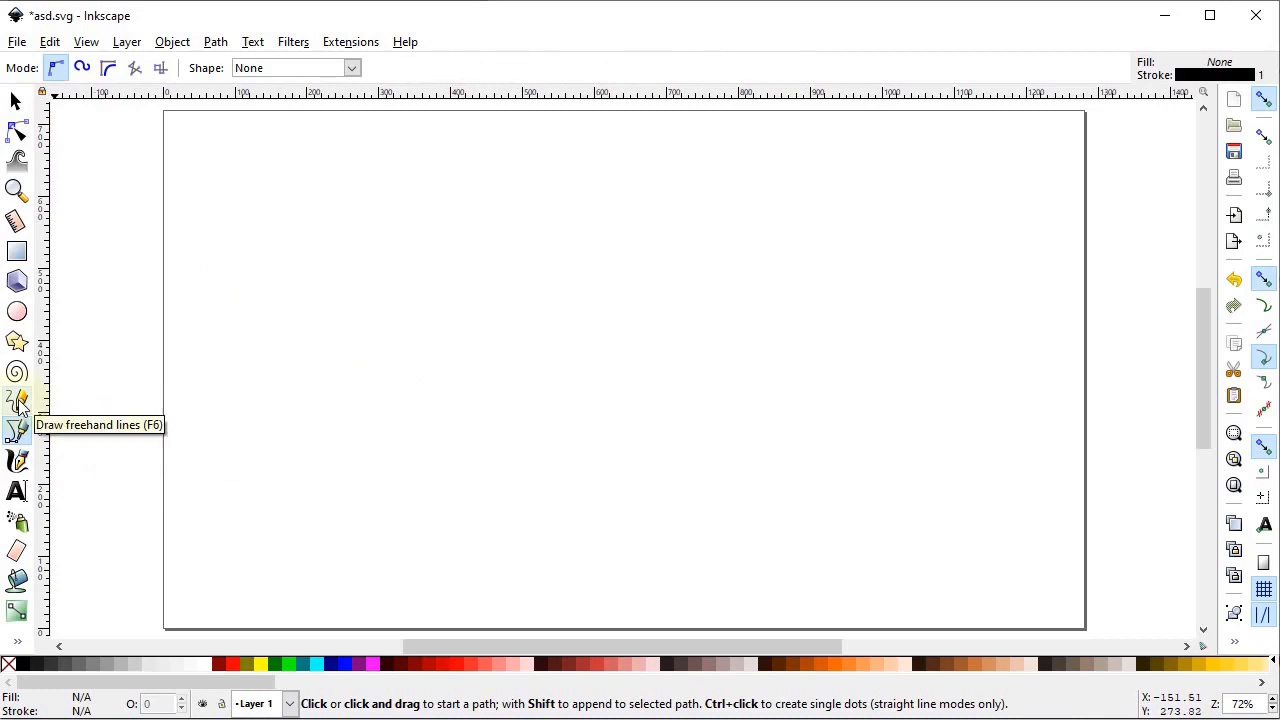
- Draw an open zigzag path of eight nodes across the page with the Bezier tool in regular path mode, and finish it
click(219, 243)
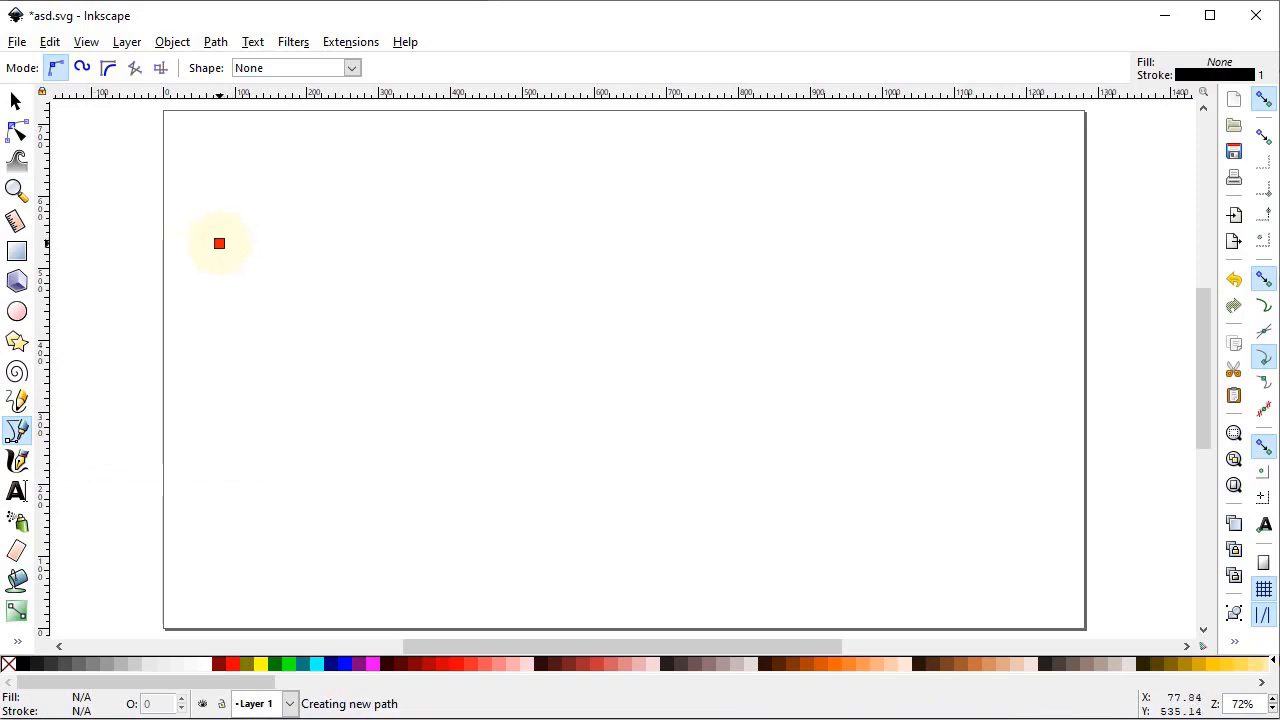
click(574, 243)
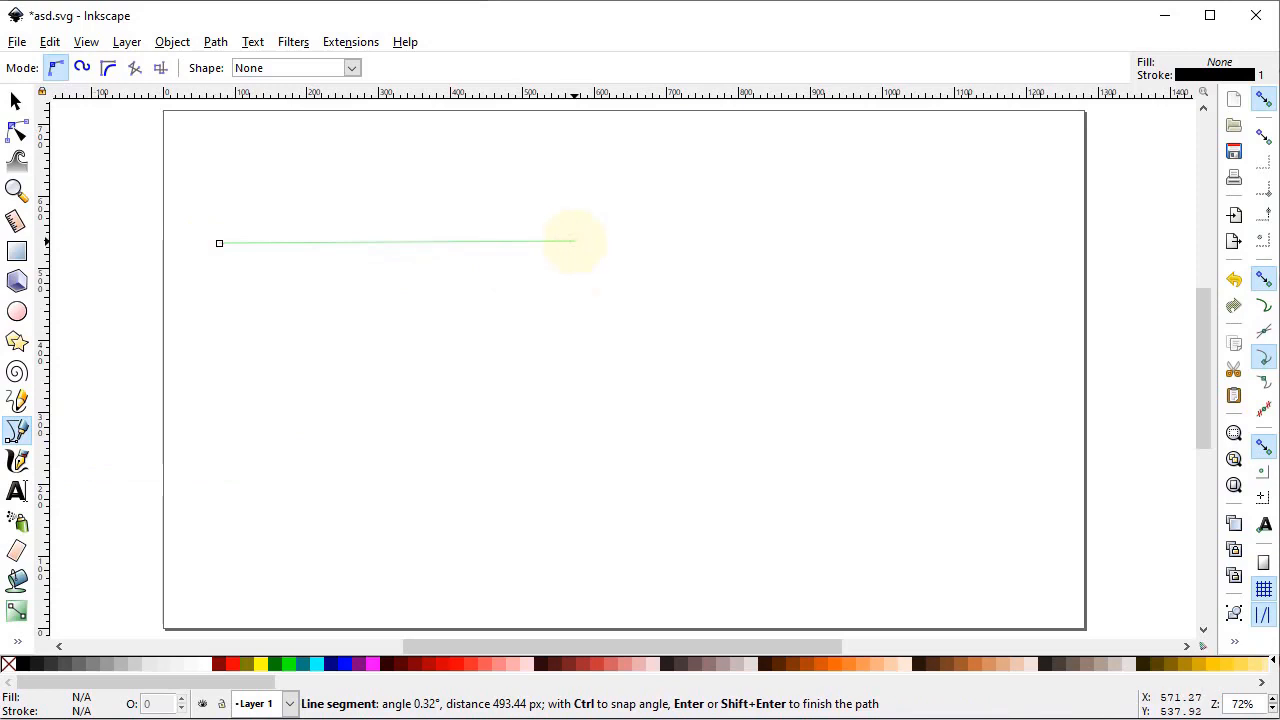
click(479, 416)
click(676, 416)
click(731, 506)
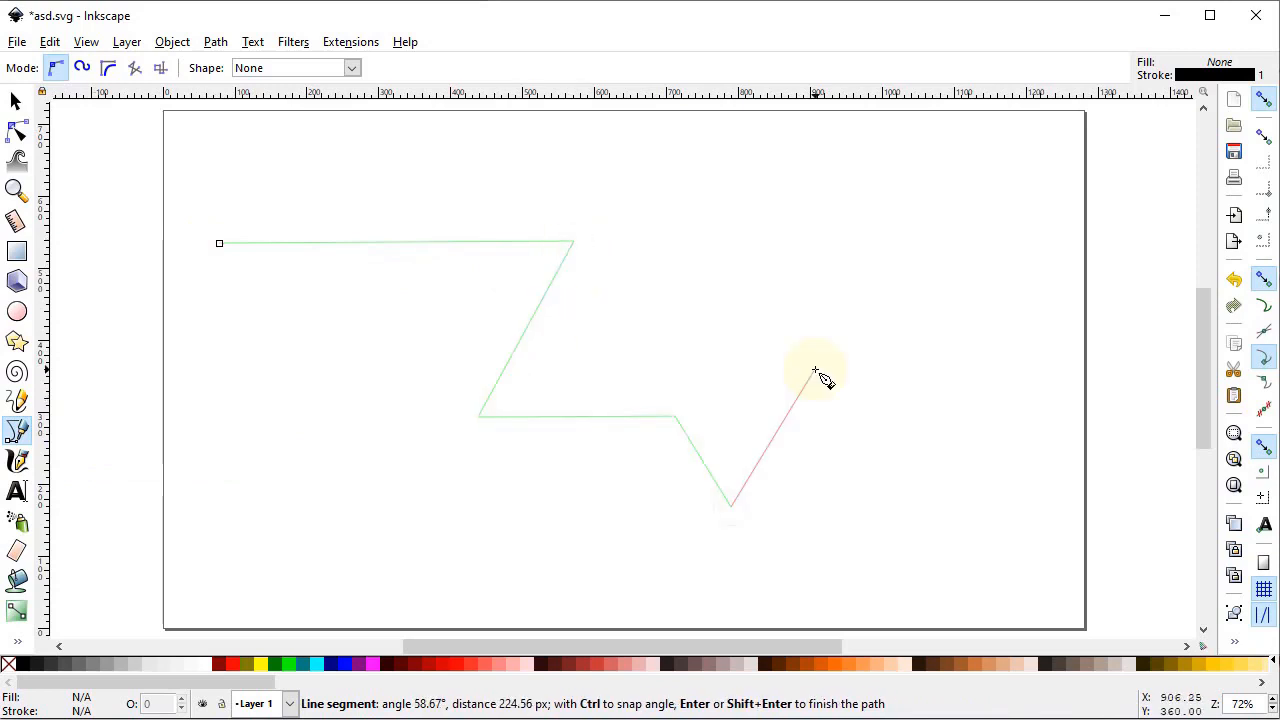
click(815, 371)
click(940, 399)
click(956, 287)
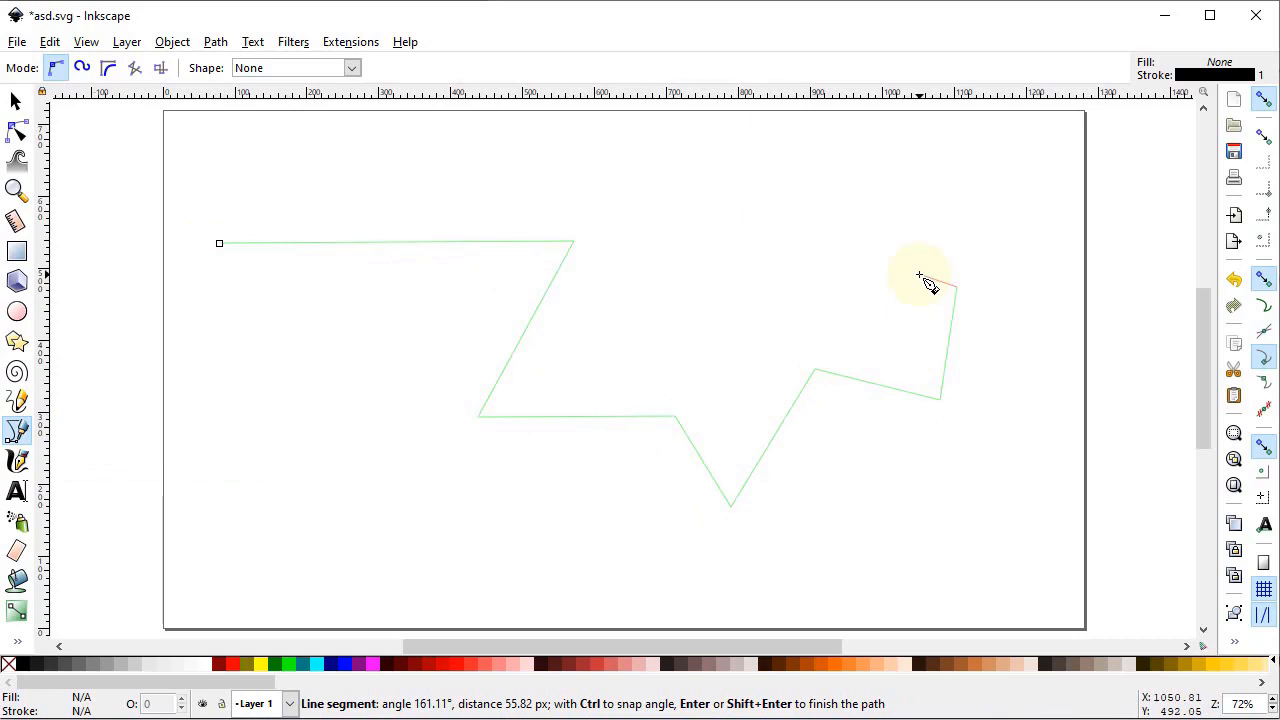
key(Return)
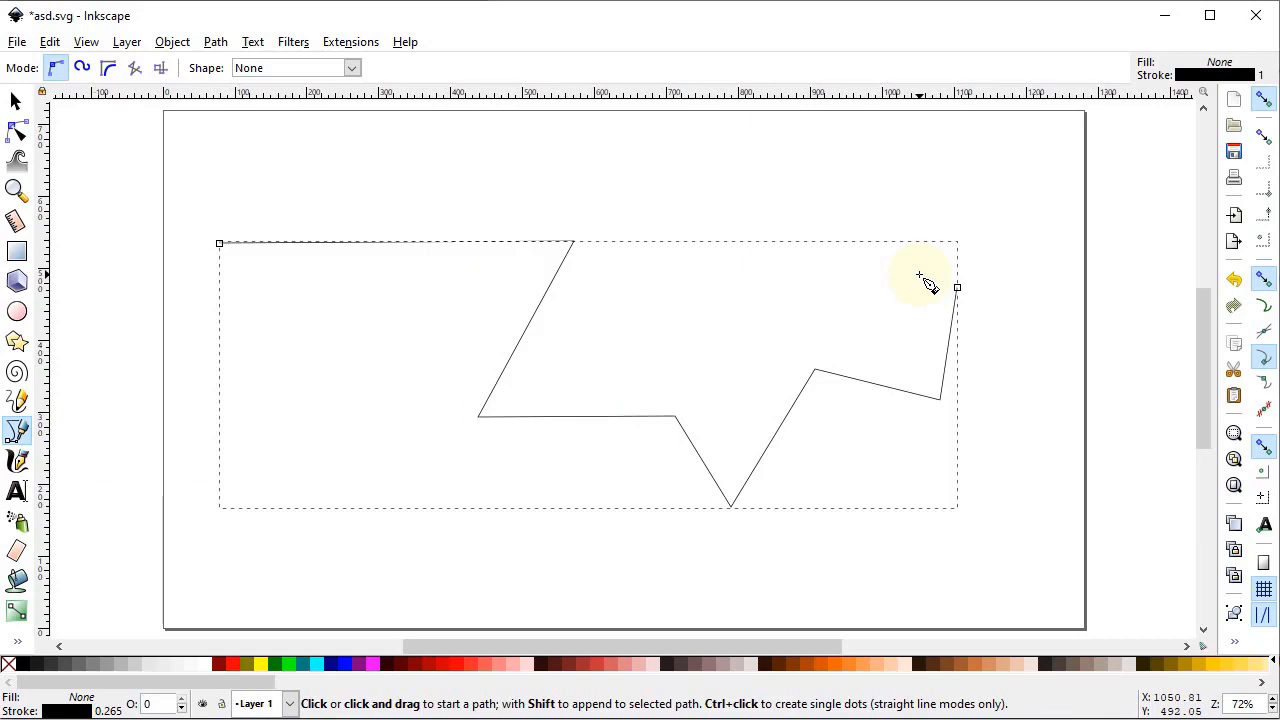
key(s)
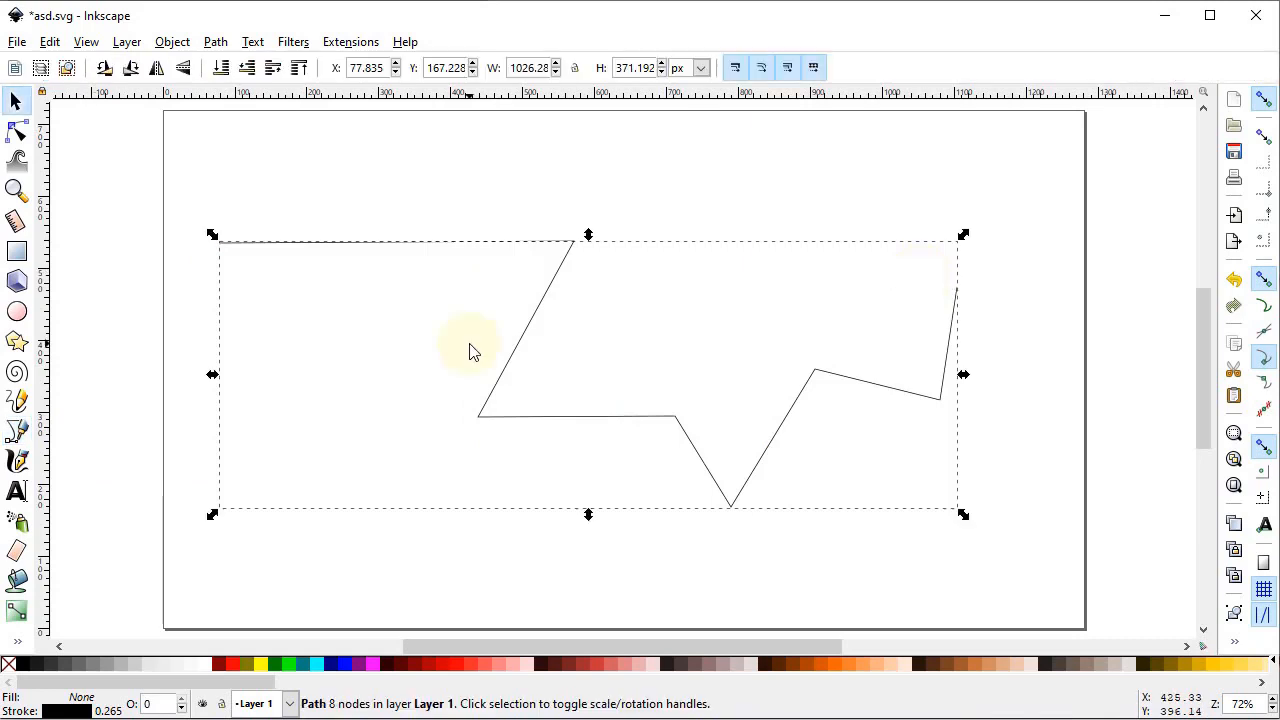
- Bend the zigzag's first straight segment into an upward arch and pull its two node handles outward to widen the curve
click(16, 131)
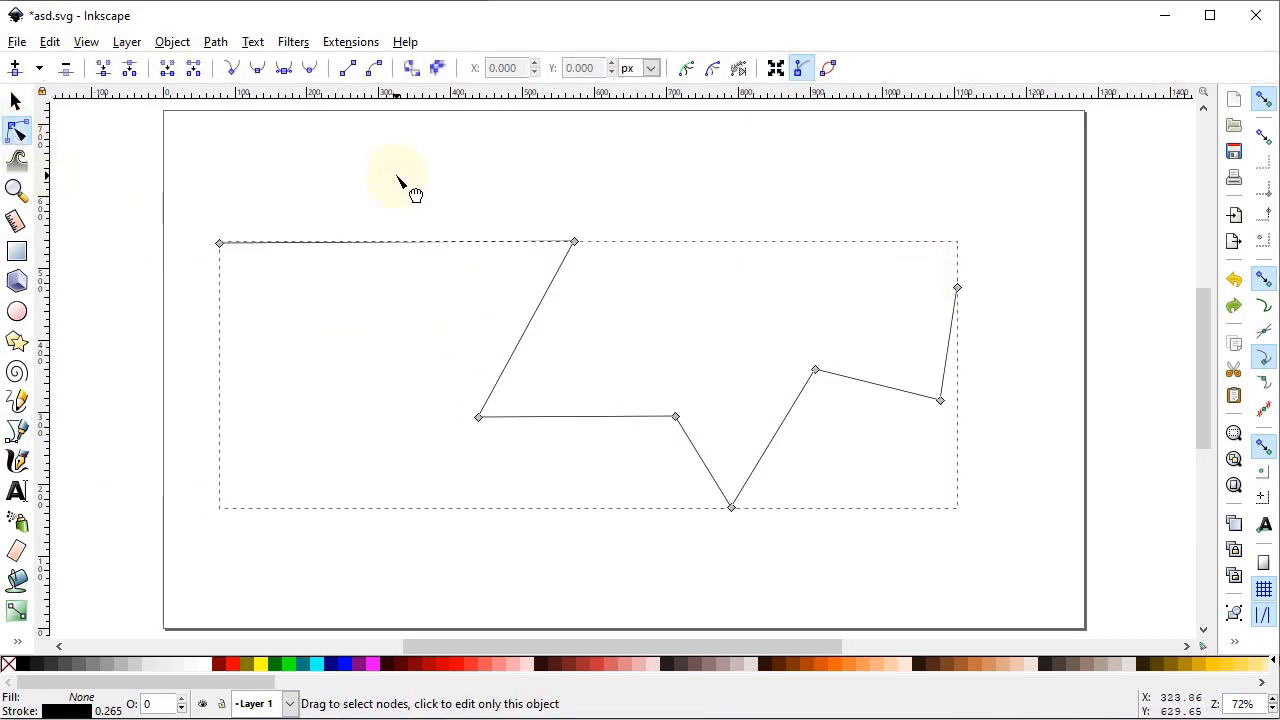
drag(398, 246, 402, 190)
click(221, 244)
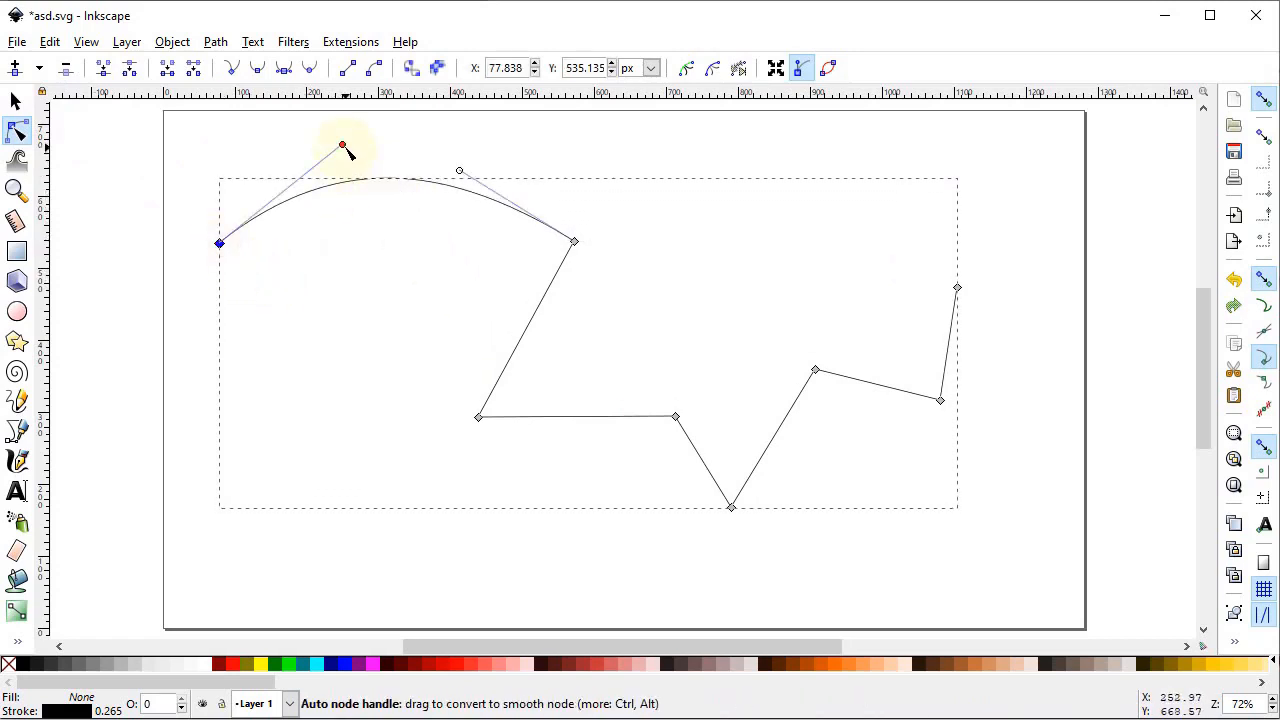
drag(342, 145, 199, 133)
drag(459, 171, 569, 110)
- Bend further straight segments along the zigzag into curves by pulling them outward with the Node tool
drag(549, 331, 583, 354)
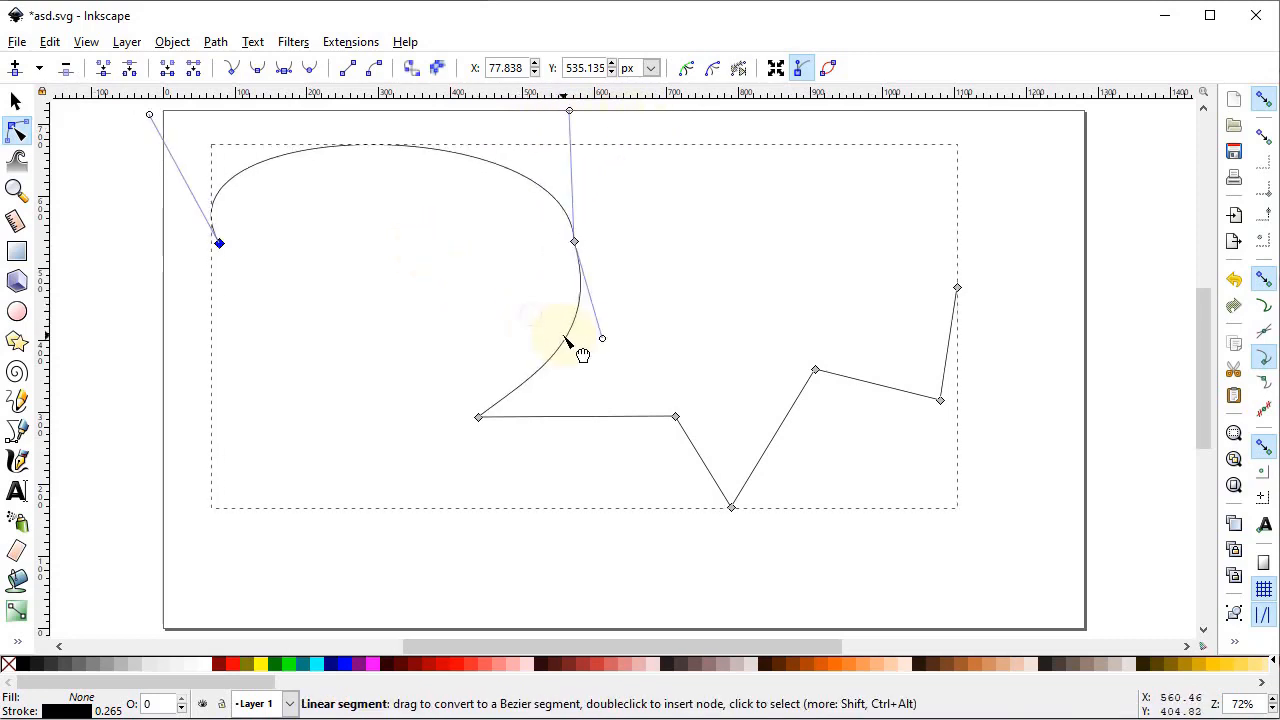
drag(594, 421, 592, 445)
drag(690, 440, 775, 520)
drag(863, 381, 860, 335)
drag(949, 345, 1001, 347)
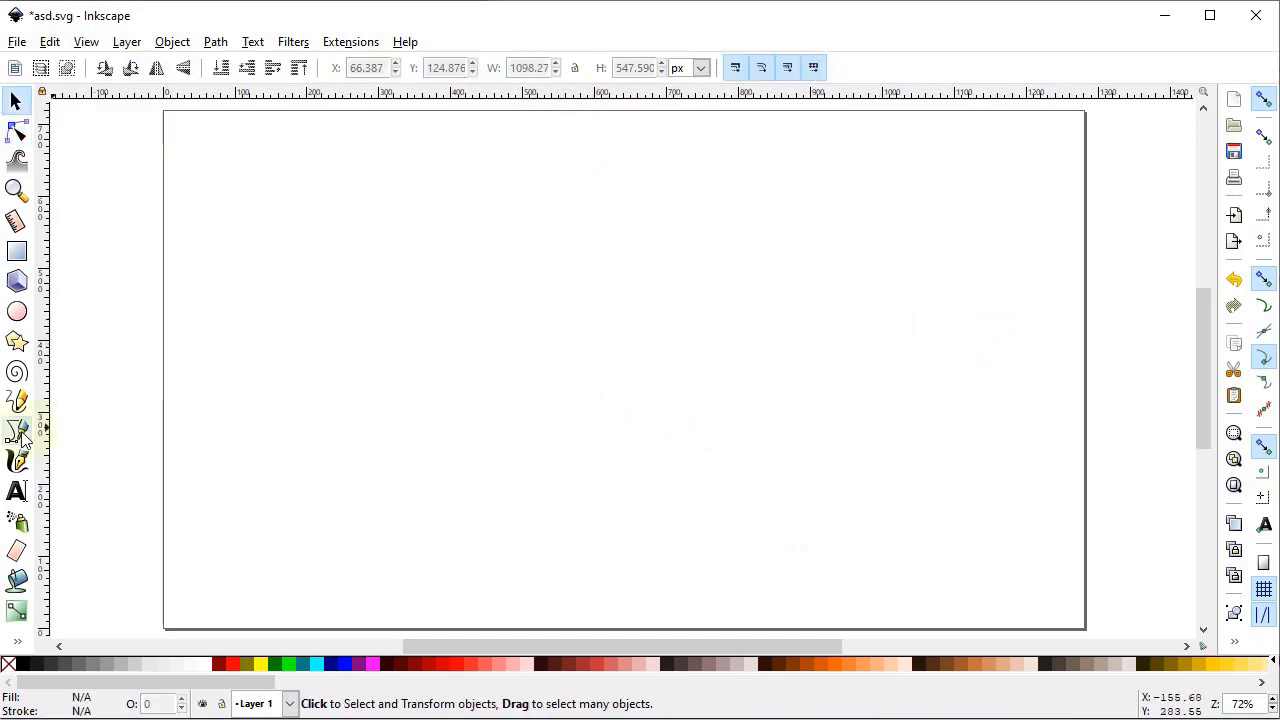
- Draw an open S-shaped curve mid-page with the Bezier tool in Spiro path mode and finish the path
click(18, 432)
click(84, 69)
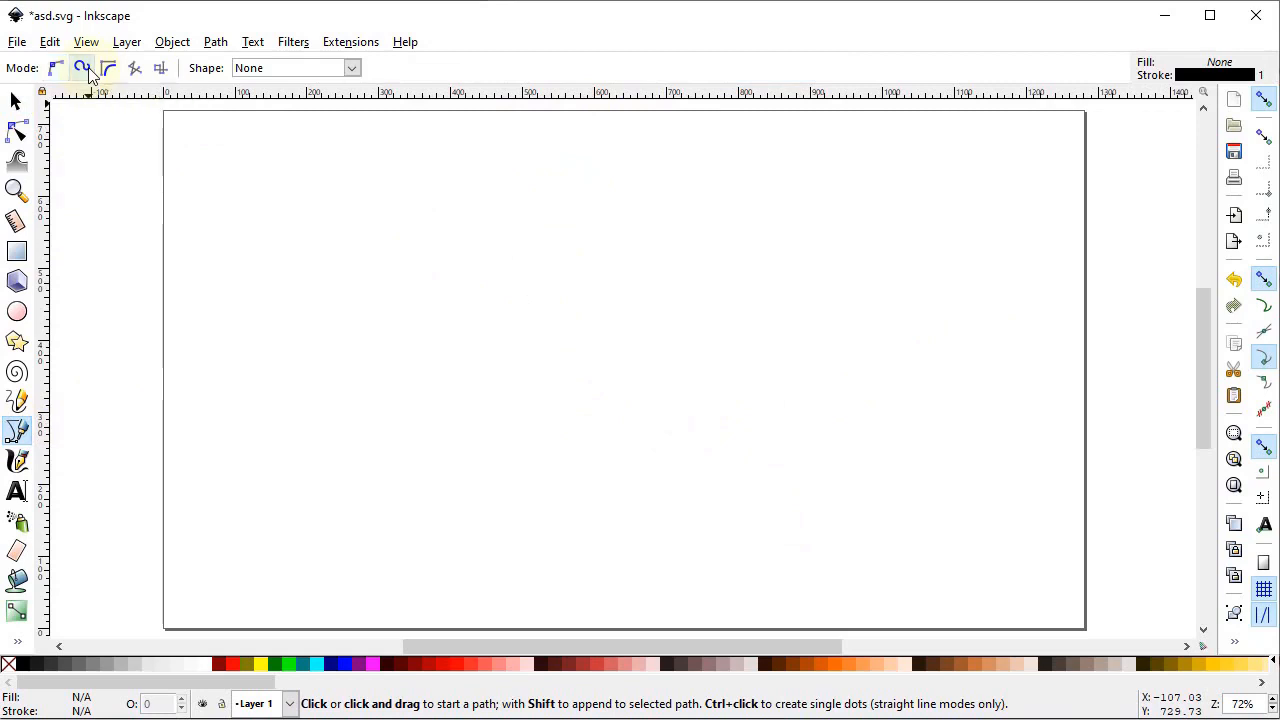
click(457, 150)
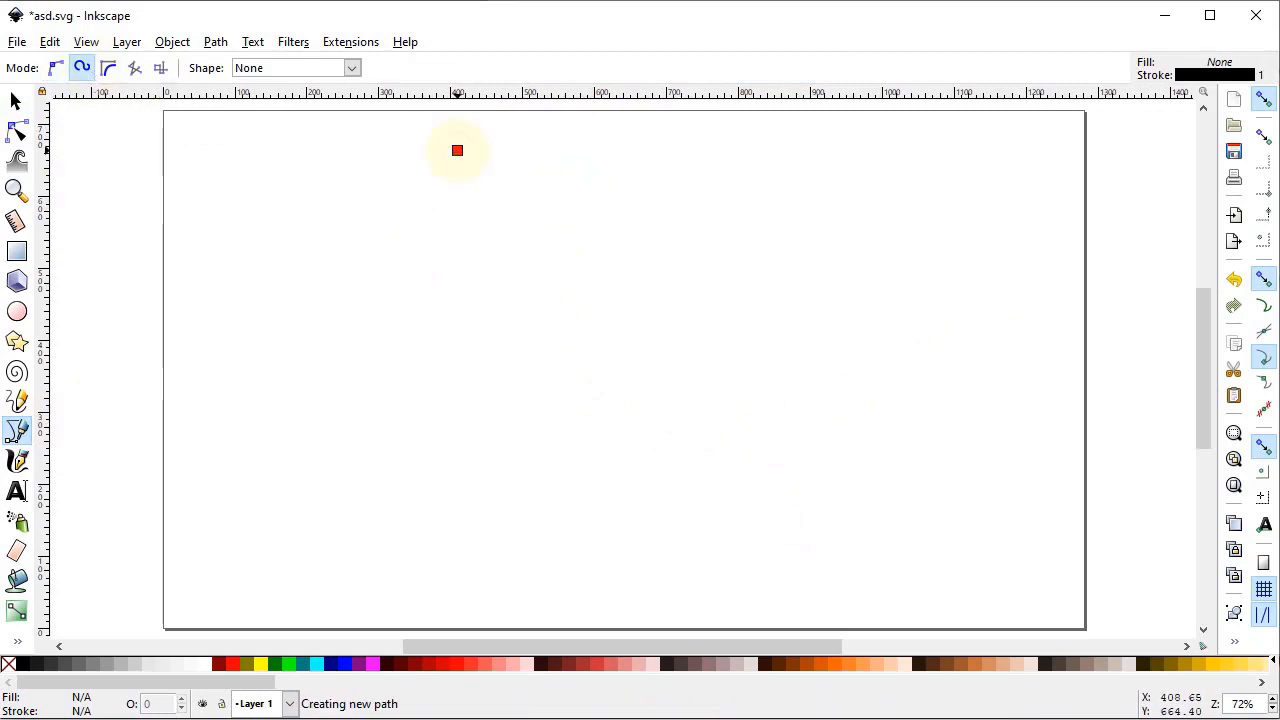
click(455, 304)
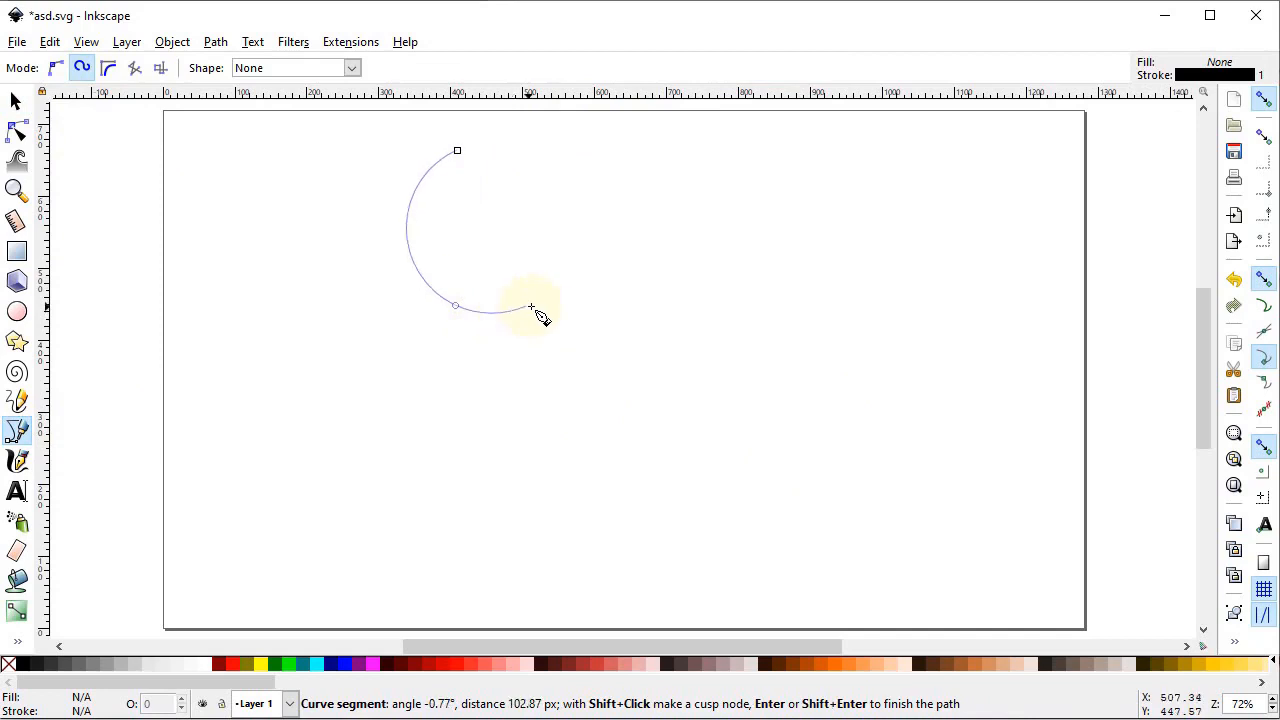
click(476, 304)
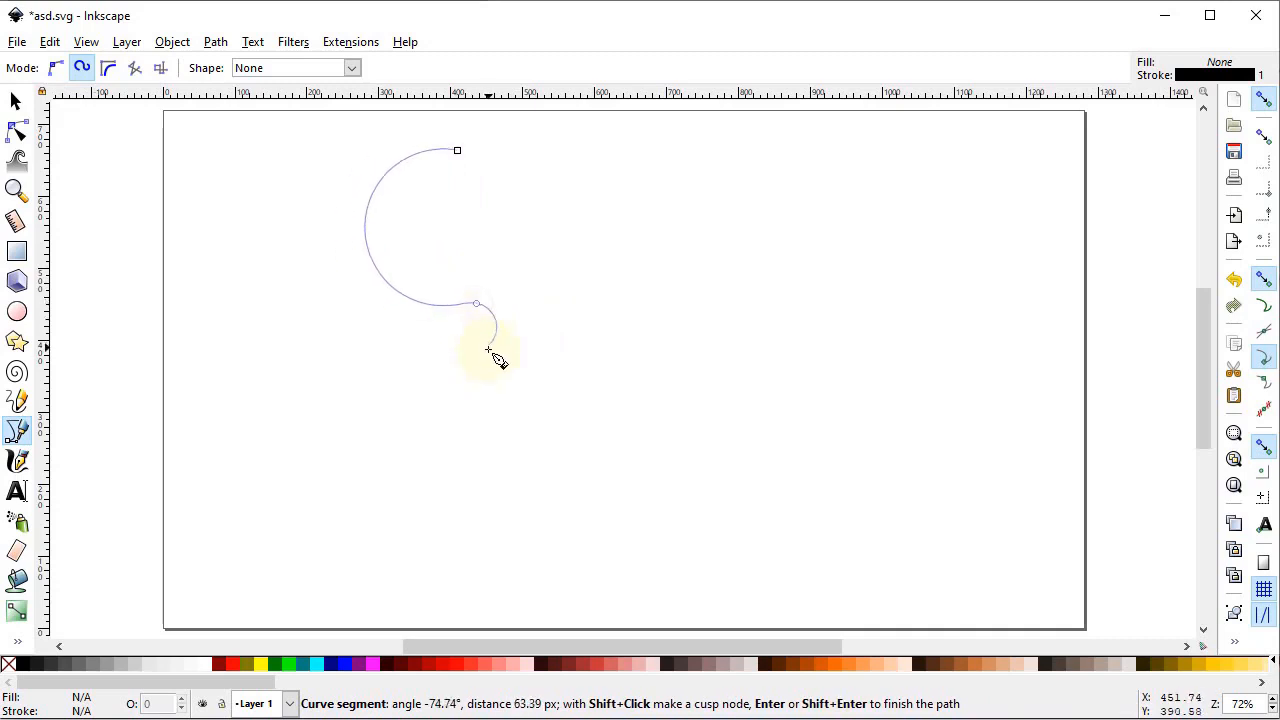
click(424, 487)
right_click(413, 466)
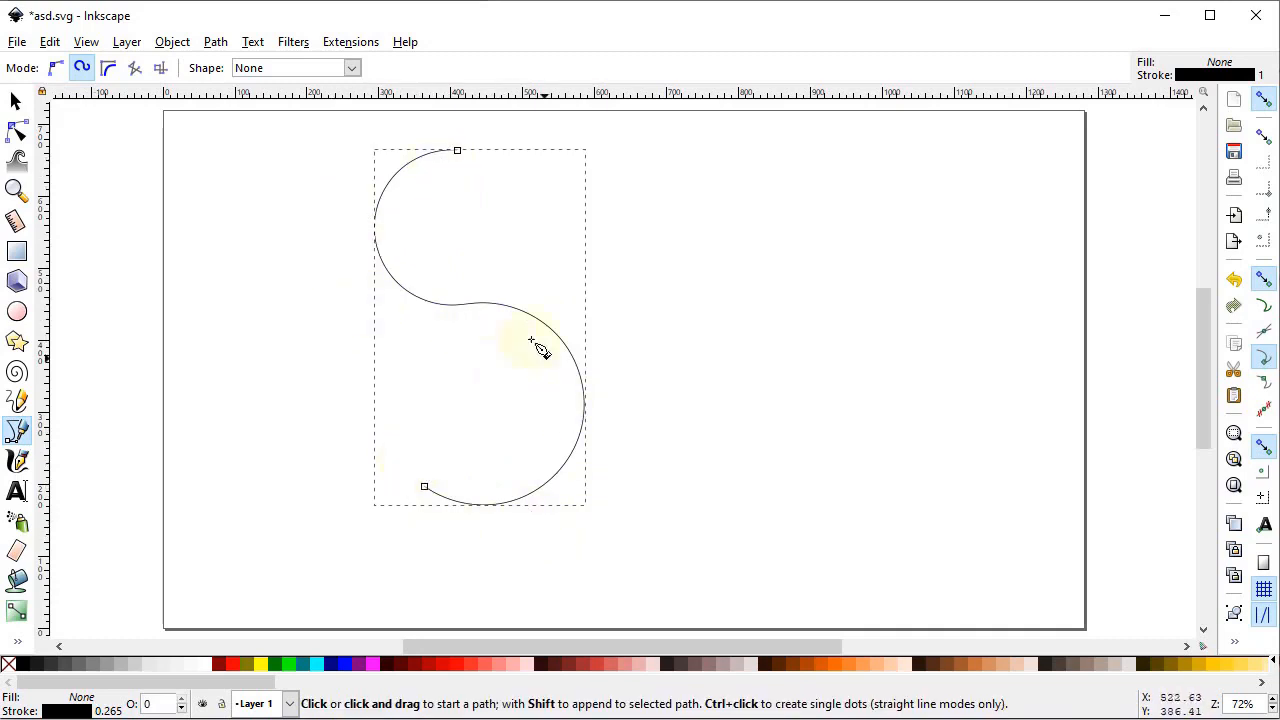
- Delete the S-shaped Spiro curve
key(s)
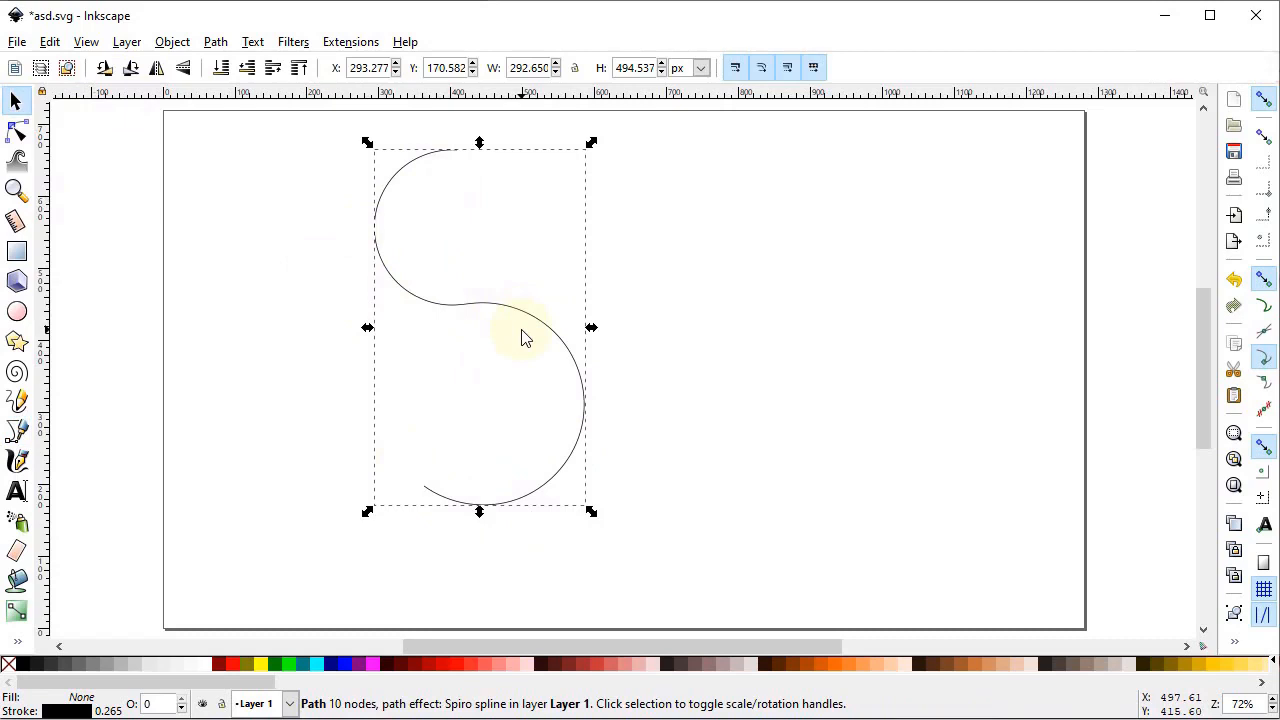
key(Delete)
- Draw an open L-shaped path of three nodes with the Bezier tool in BSpline mode, and finish it
click(17, 431)
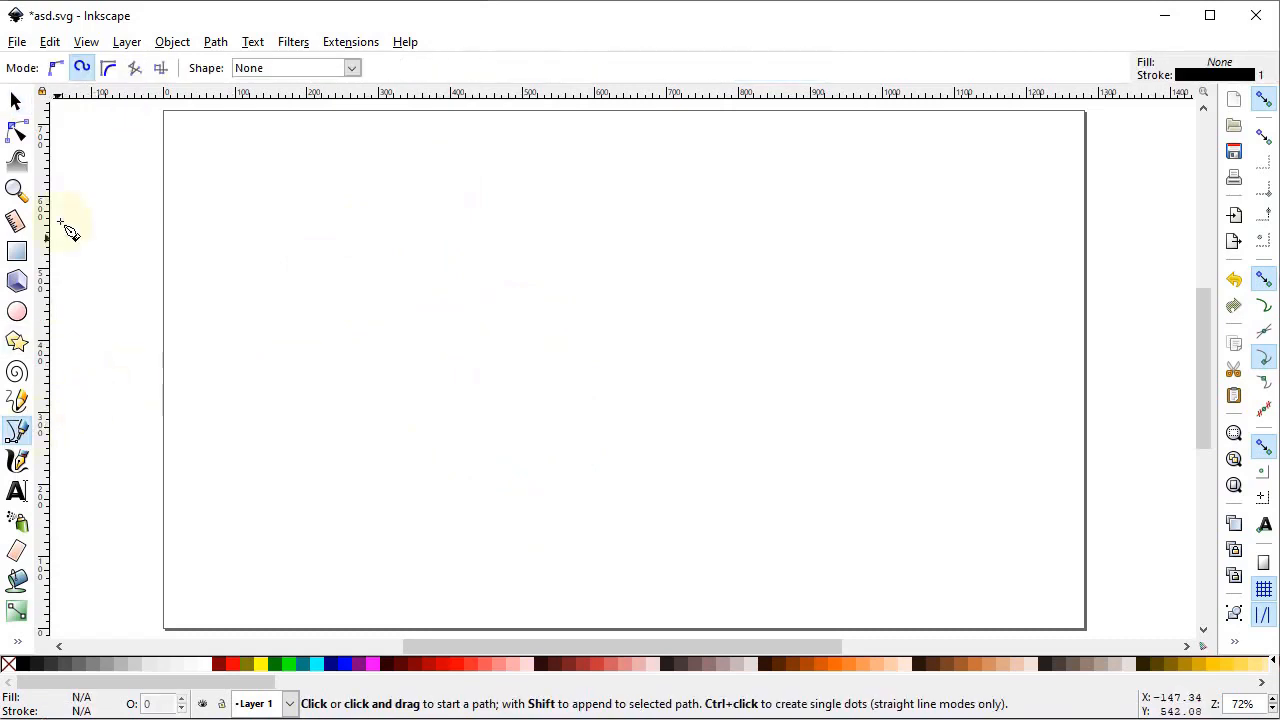
click(110, 68)
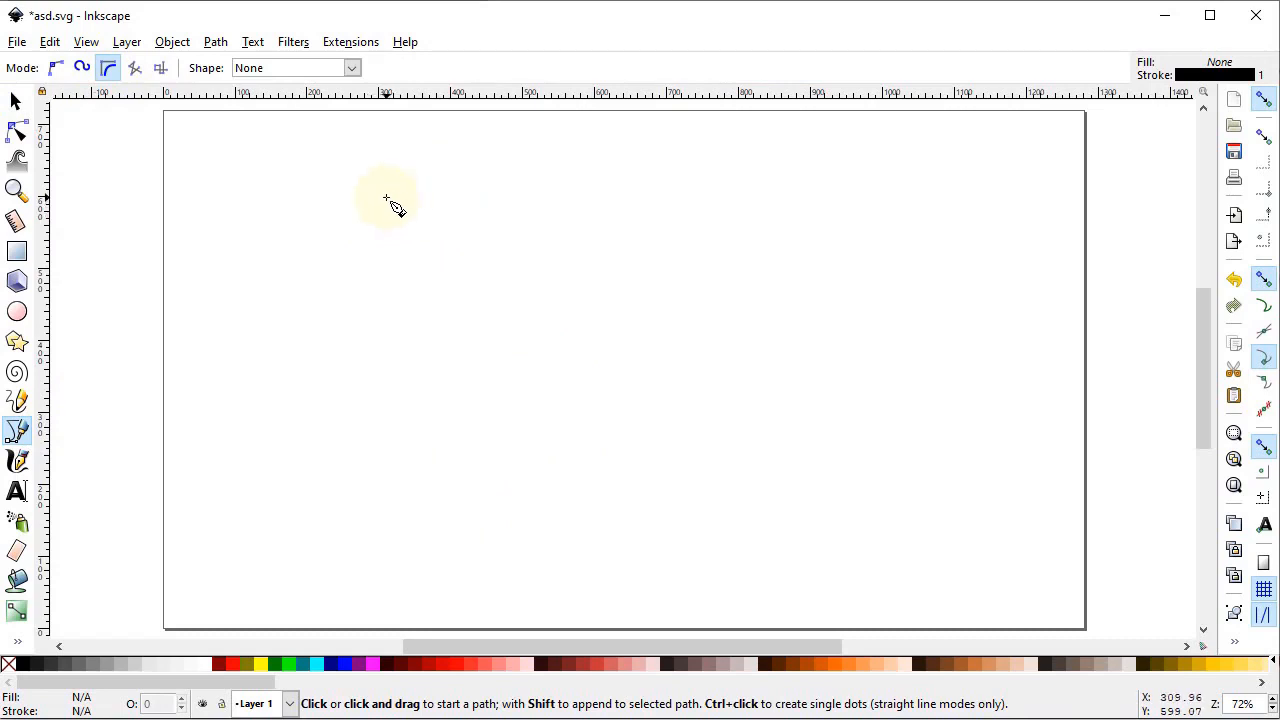
click(386, 198)
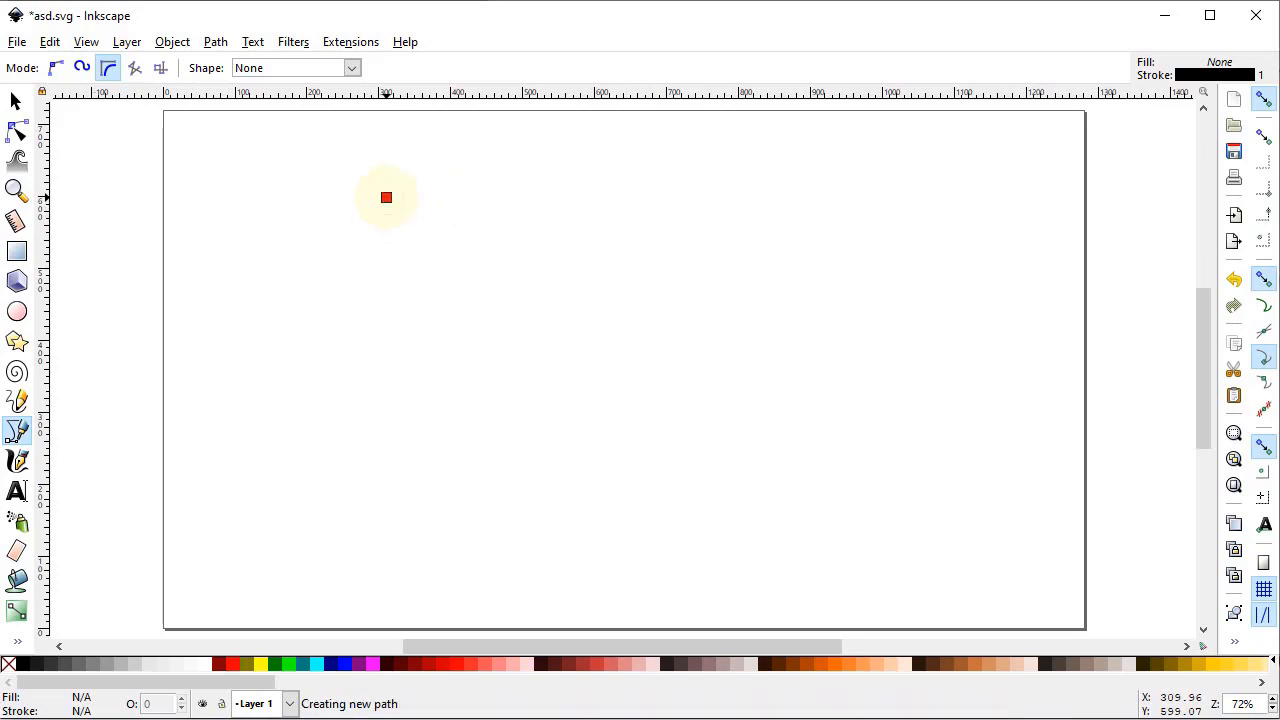
click(386, 432)
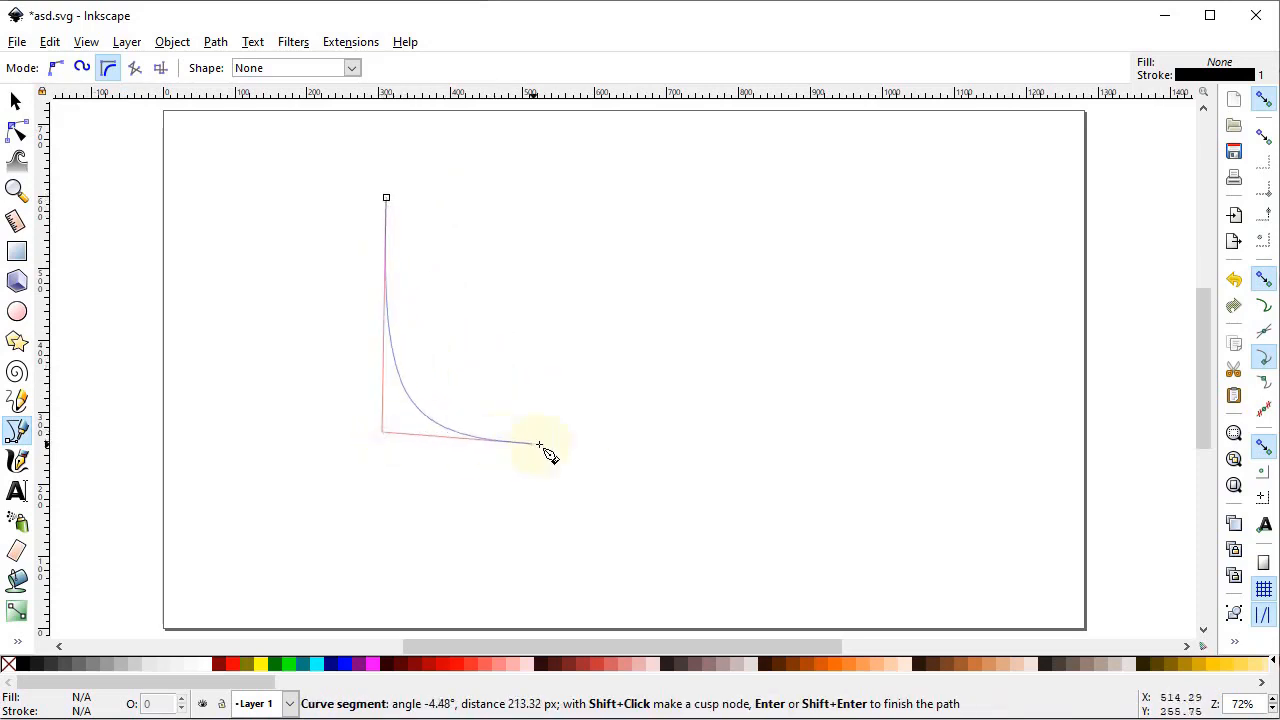
click(641, 438)
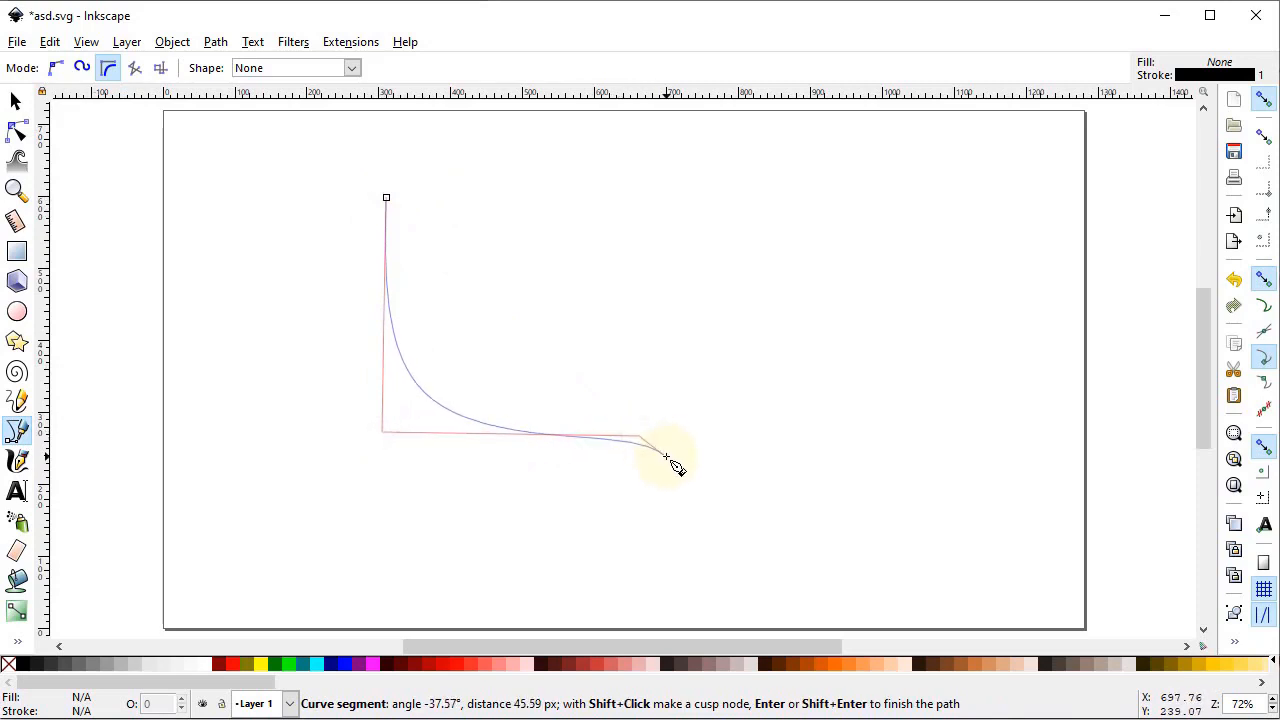
key(Return)
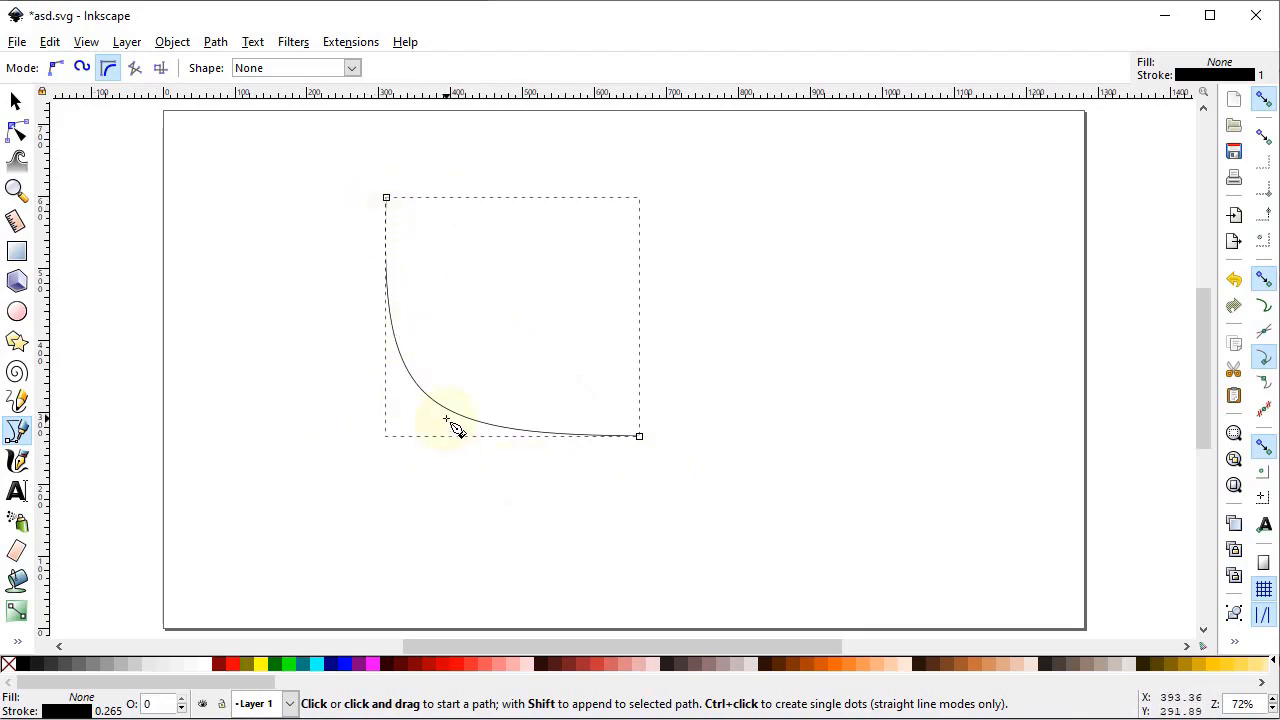
- Pull the BSpline path's corner node outward, down and to the left, with the Node tool, and delete the path
click(17, 130)
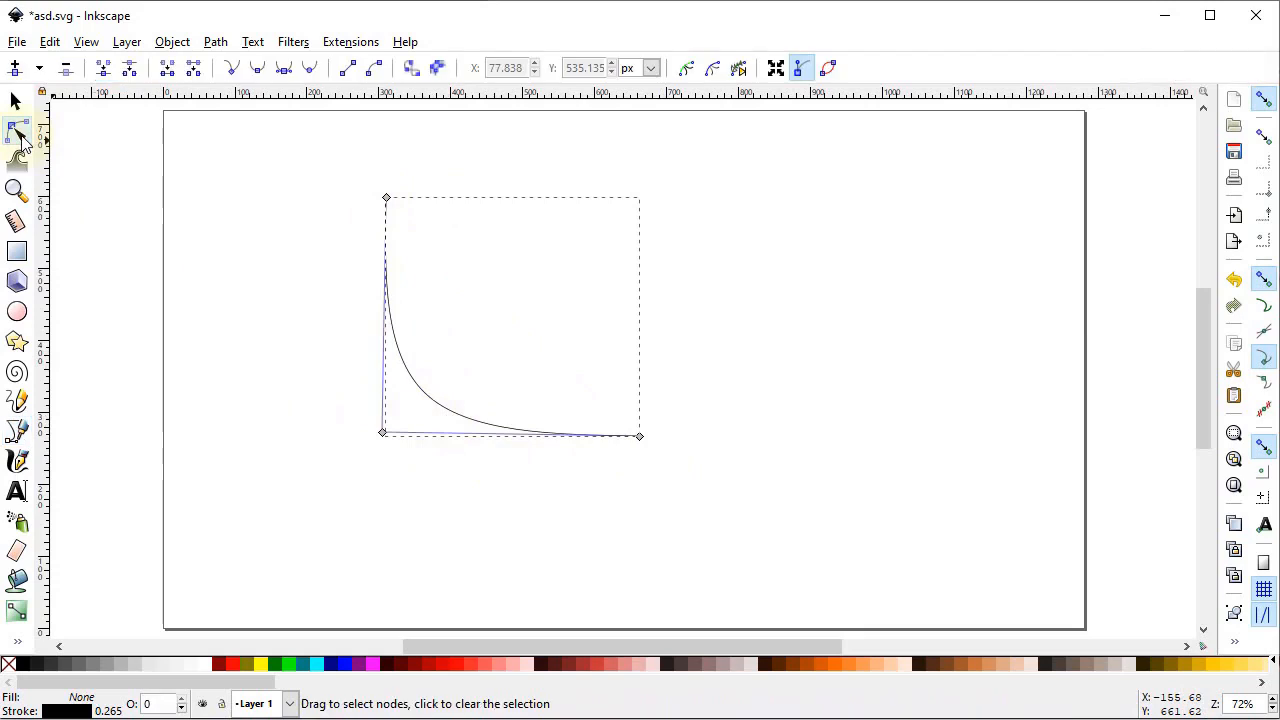
drag(386, 436, 329, 479)
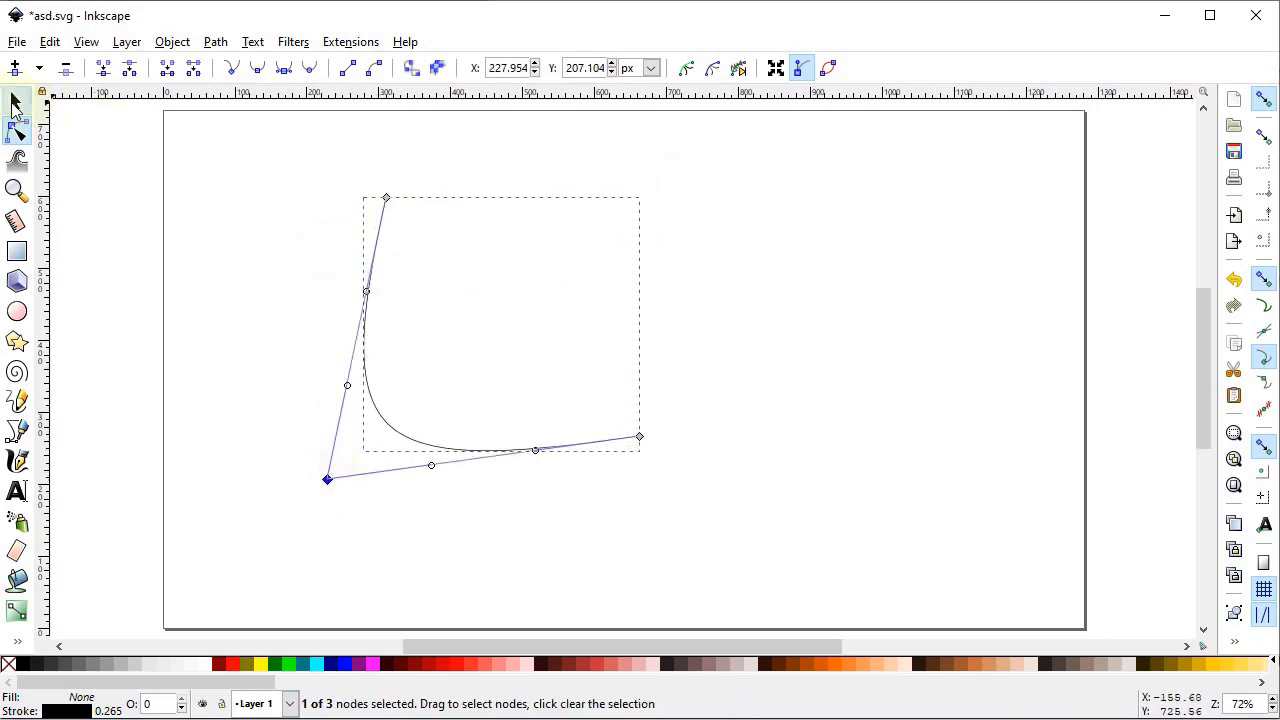
click(15, 101)
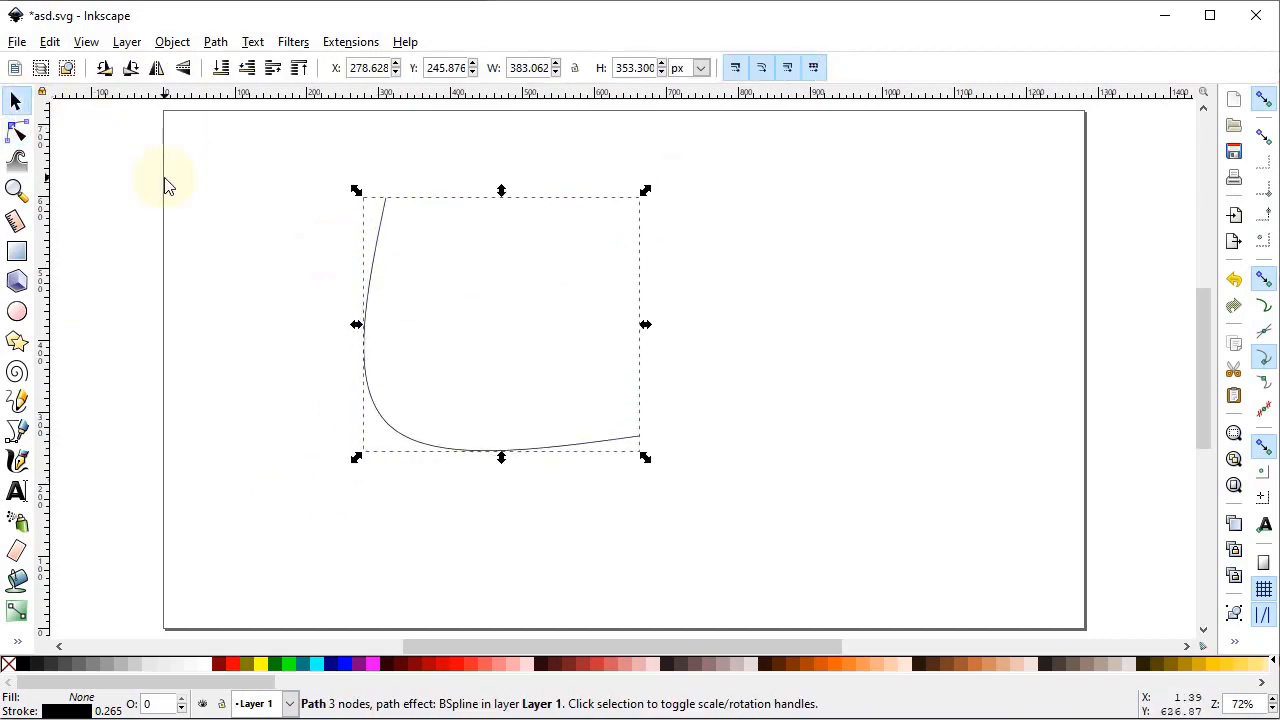
key(Delete)
- Draw a nearly horizontal two-node line about 1025 px long across the page with the Bezier tool's shape set to Ellipse
click(16, 430)
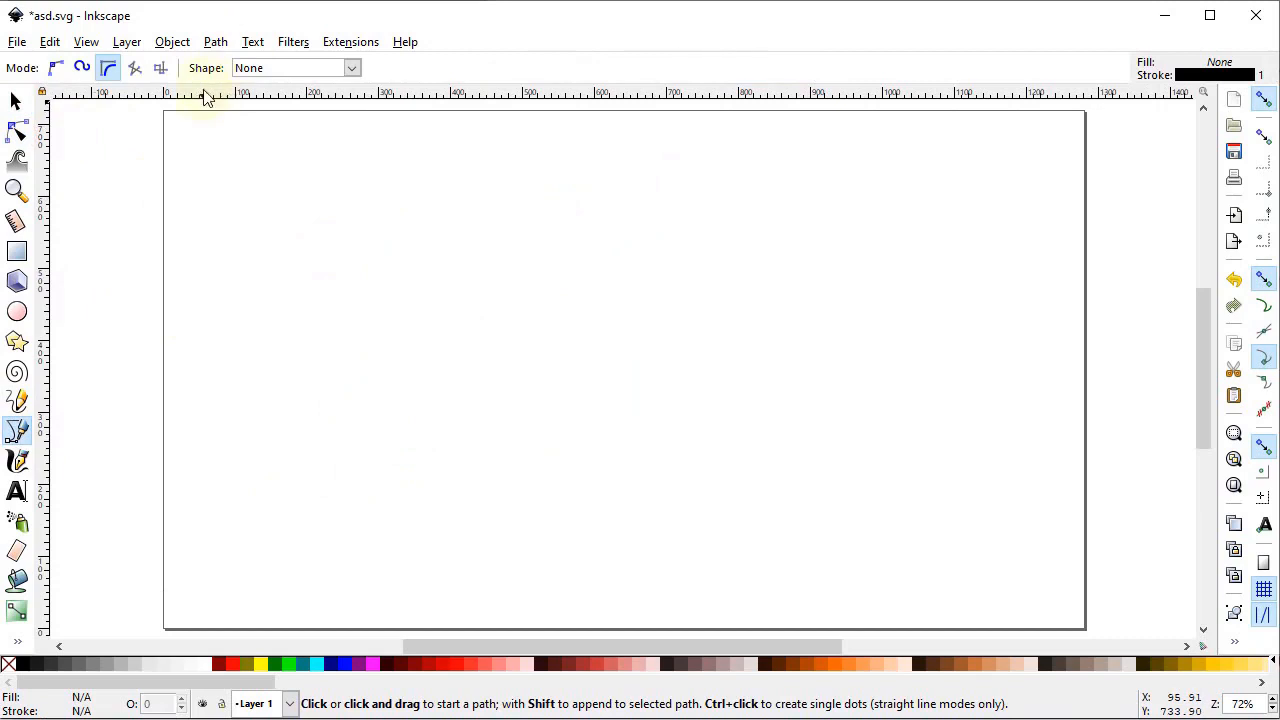
click(351, 68)
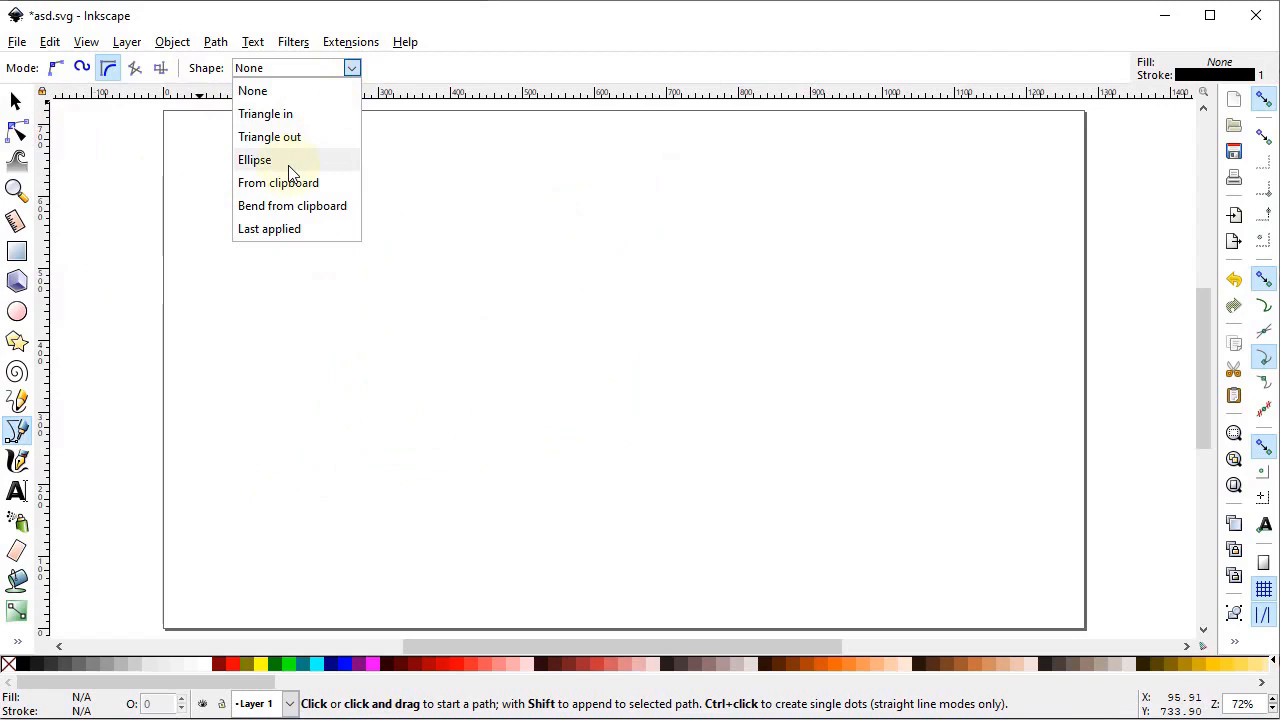
click(260, 160)
click(211, 355)
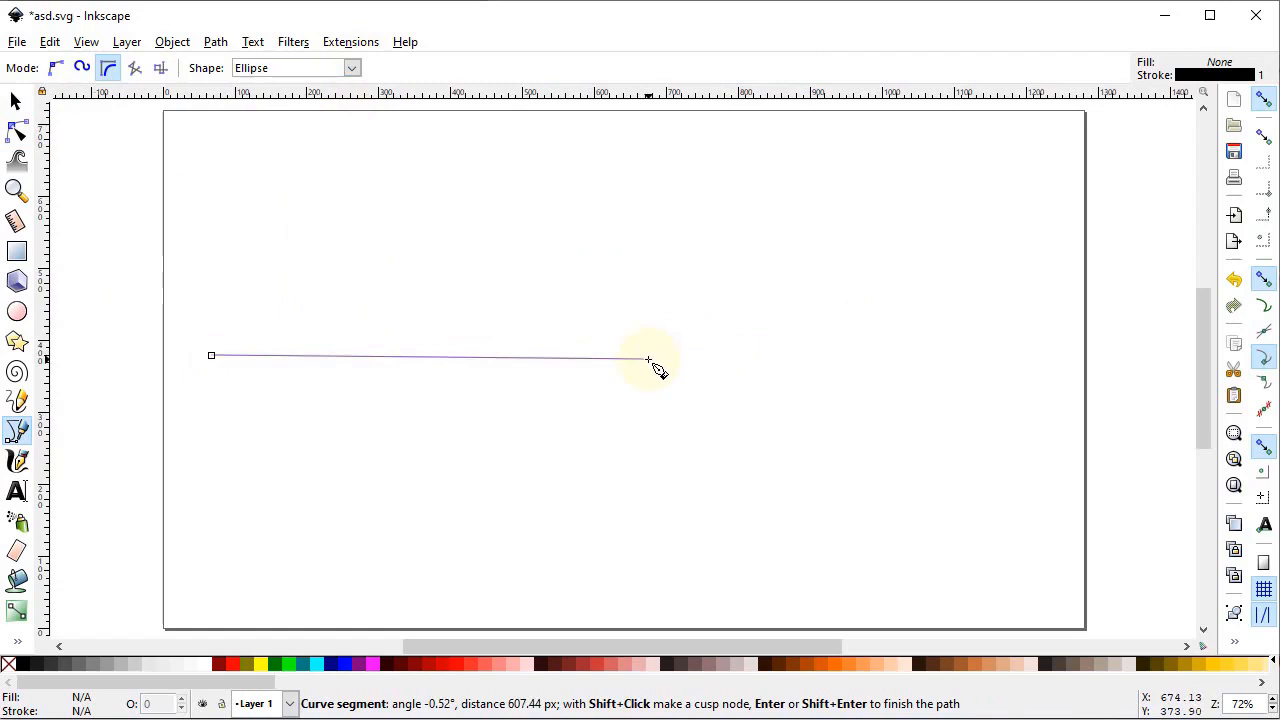
click(948, 345)
key(Return)
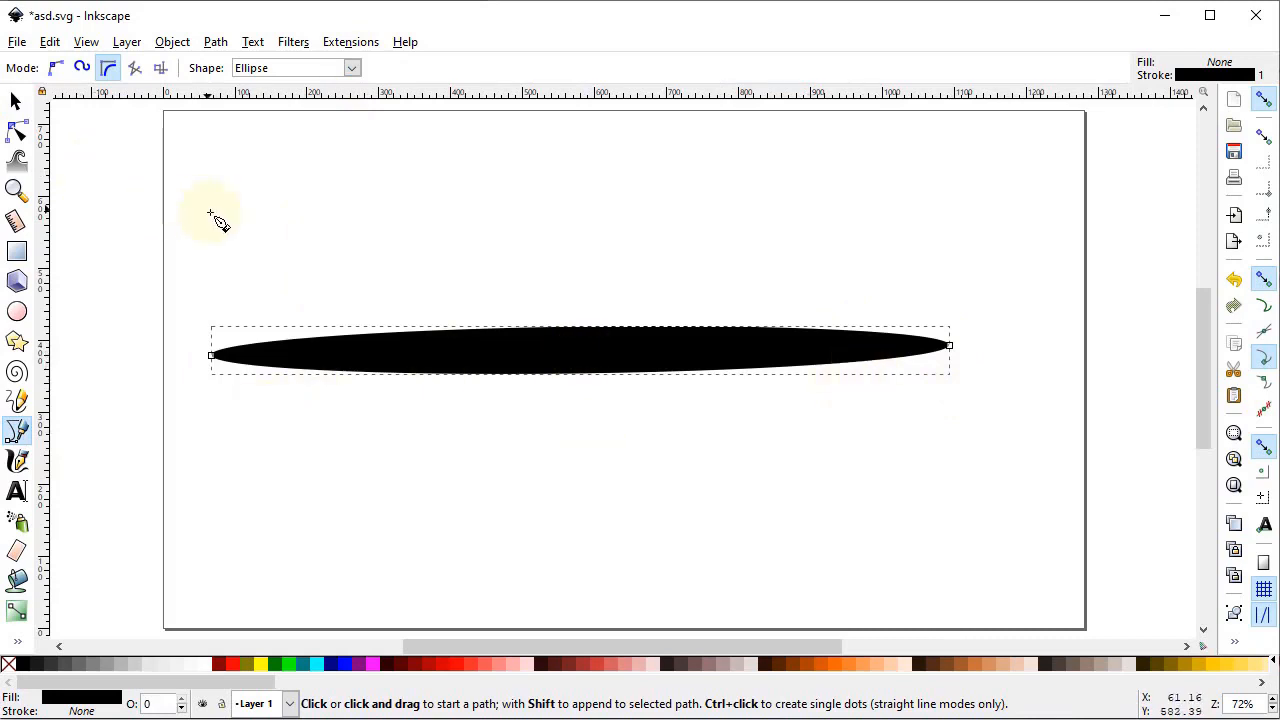
- Thicken the ellipse-shaped stroke to about 88 px tall by its width handle, and delete it
click(17, 131)
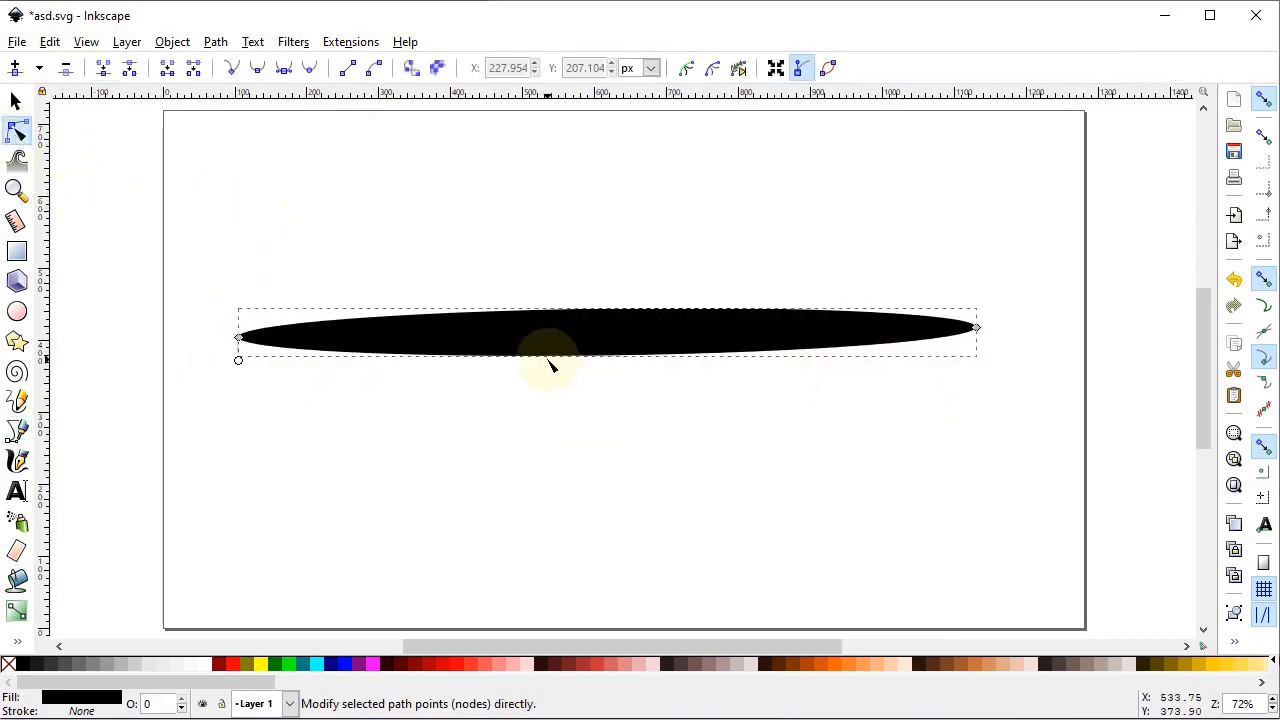
mouse_move(239, 362)
mouse_down()
mouse_move(242, 487)
mouse_move(239, 369)
mouse_up()
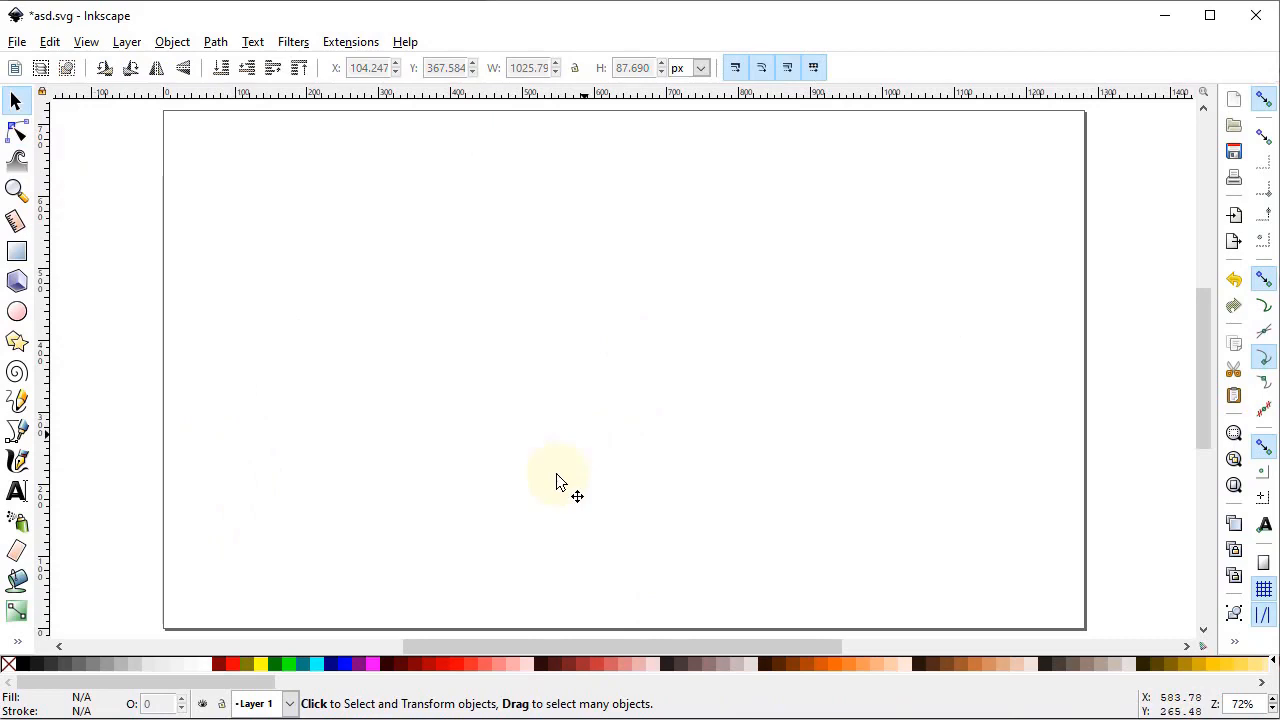
- Draw a vertical line about 332 px long with the Bezier tool in regular path mode and the shape set to None
click(16, 430)
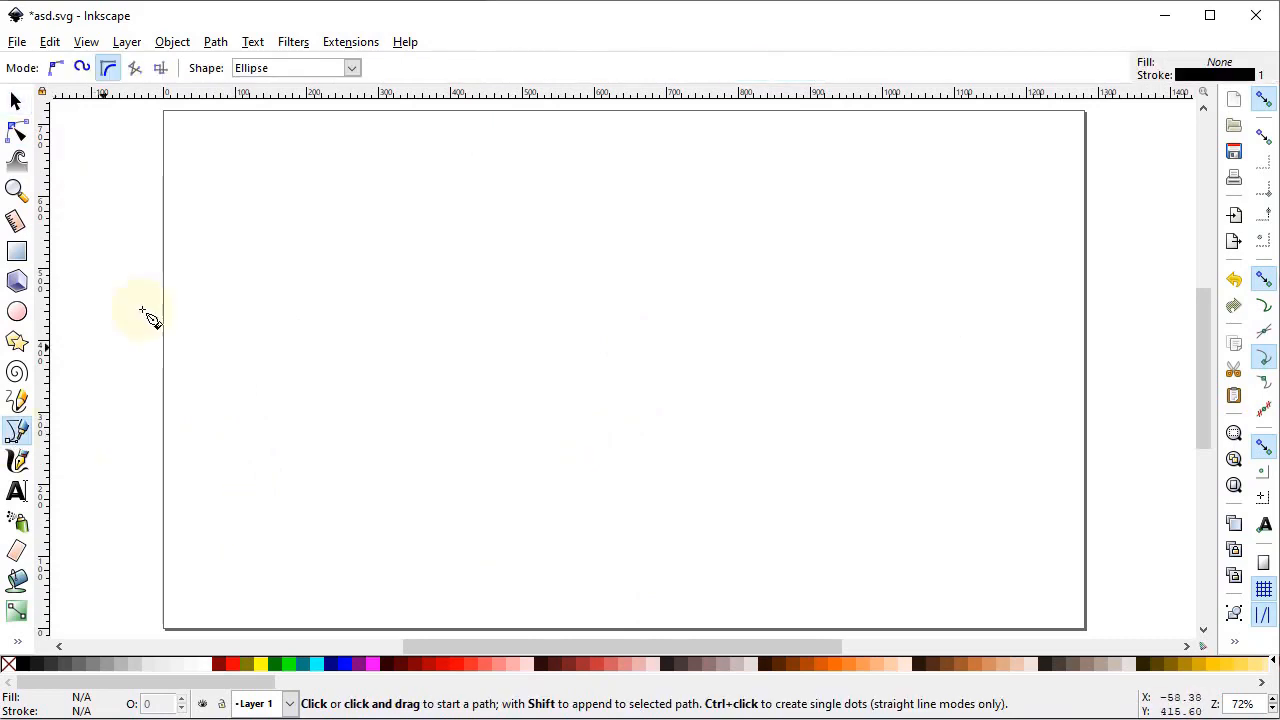
click(56, 68)
click(350, 68)
click(256, 91)
click(539, 205)
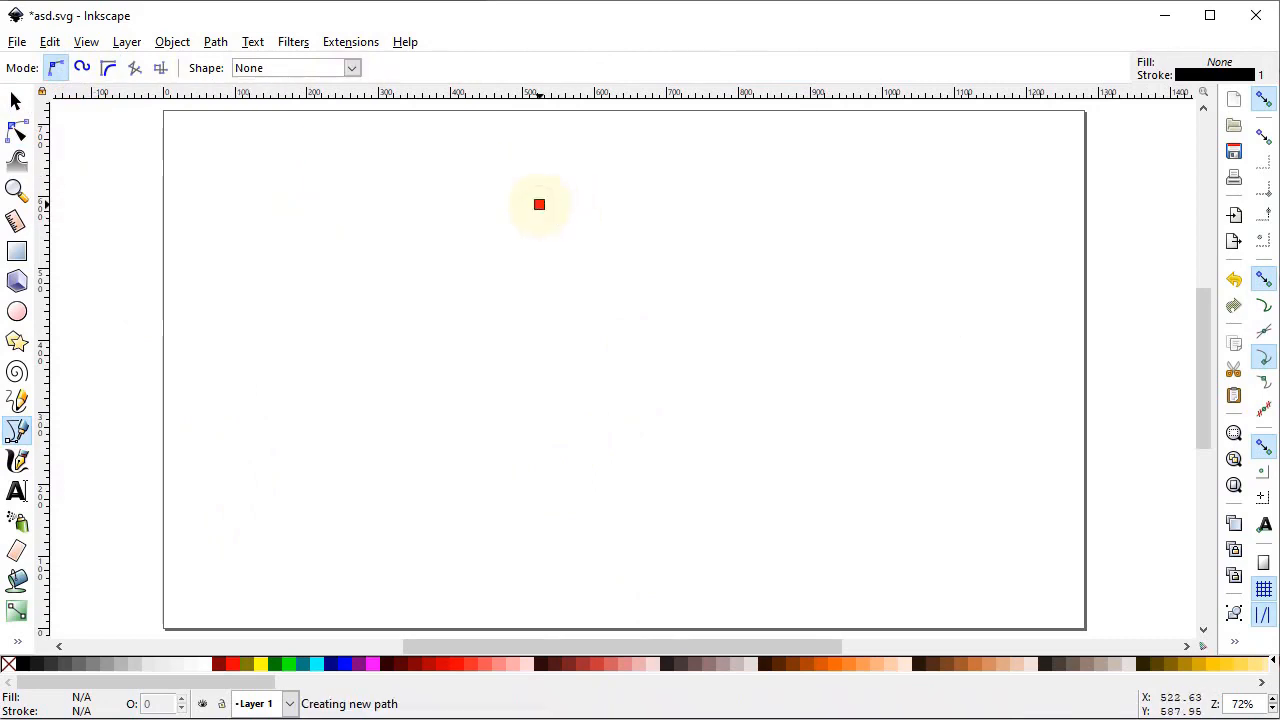
click(541, 441)
key(Return)
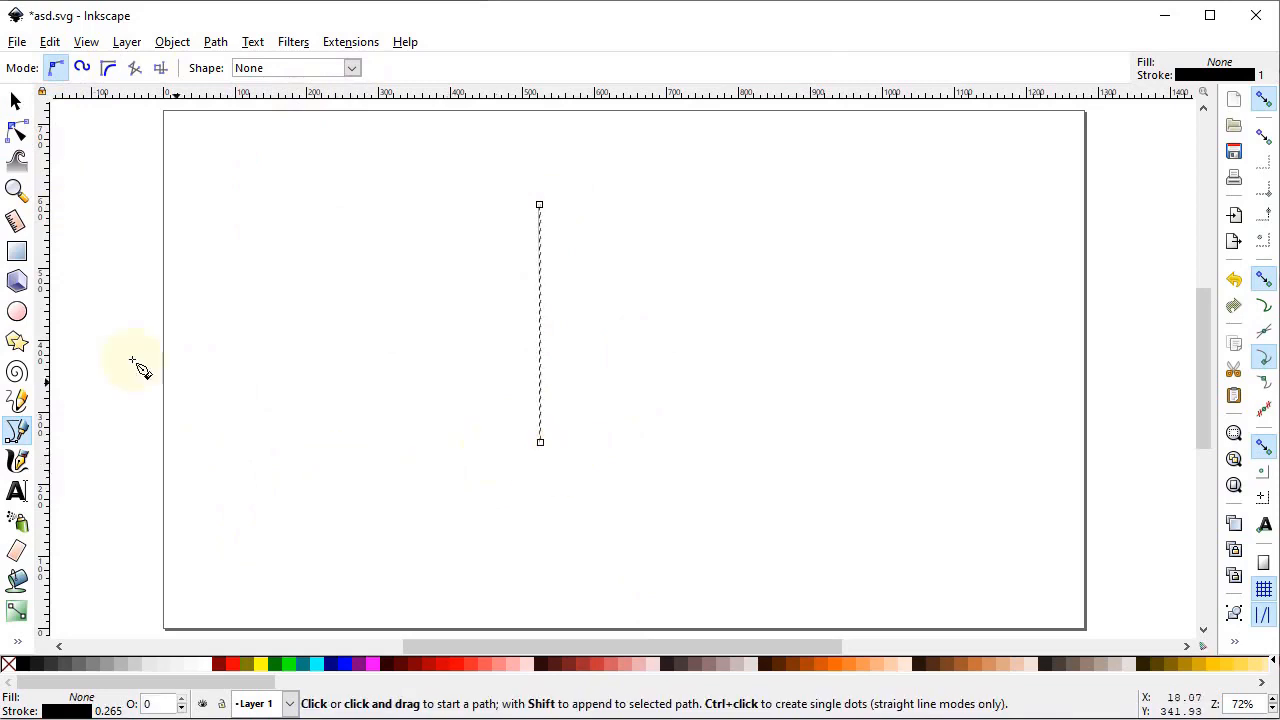
- Bend the vertical line leftward and pull its two node handles to opposite sides to form an S-curve, and delete it
click(16, 131)
drag(543, 322, 418, 322)
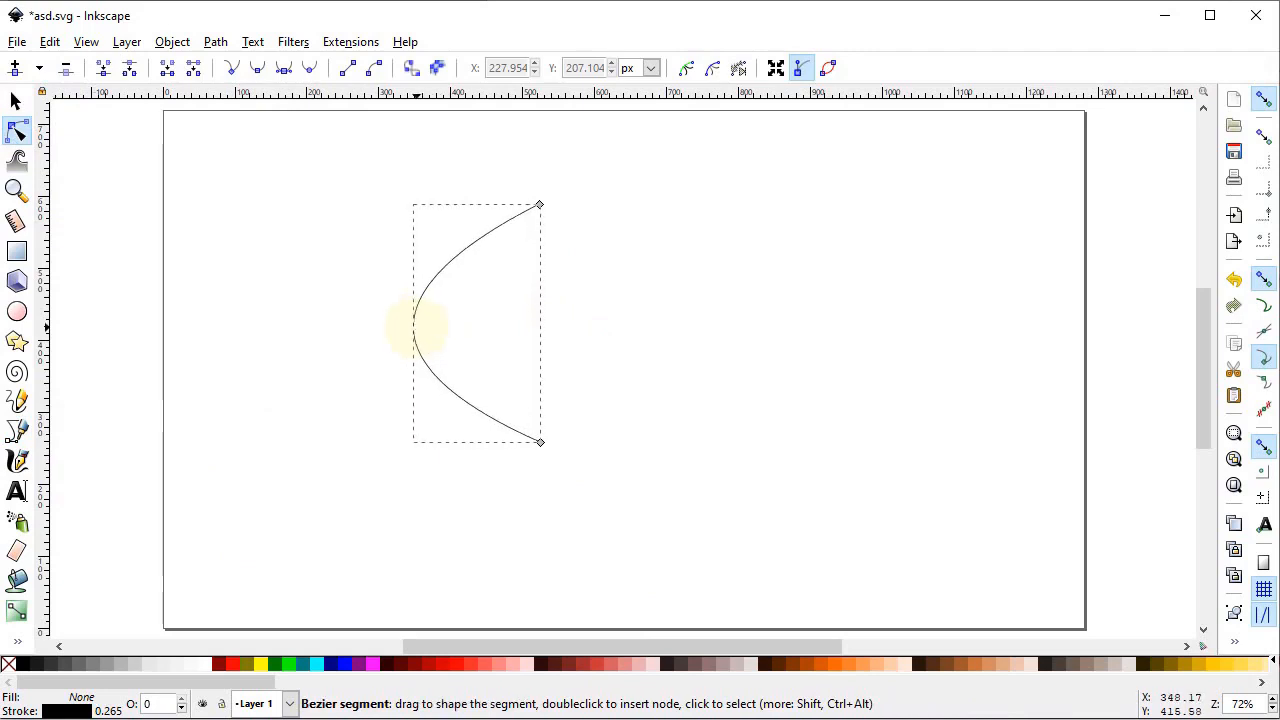
click(540, 206)
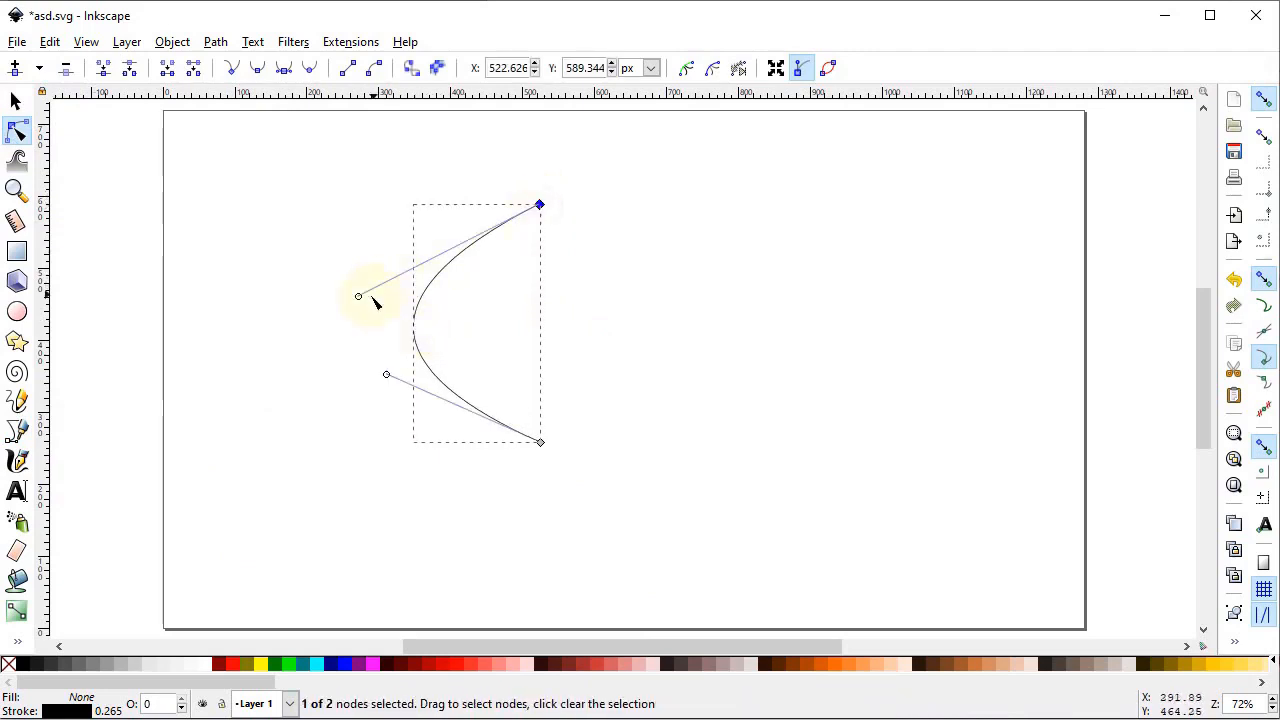
drag(359, 297, 296, 207)
drag(386, 375, 843, 443)
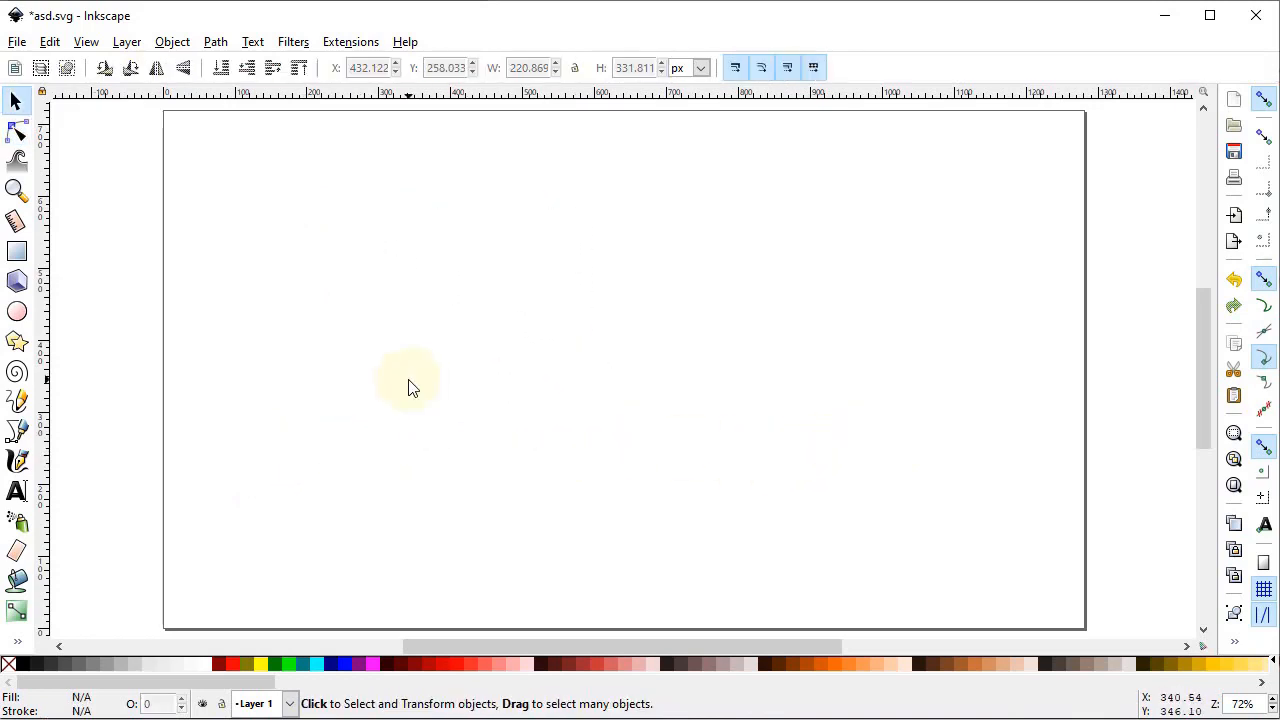
- Draw a figure-eight calligraphy stroke about 327 by 574 px at width 20, and delete it
click(16, 462)
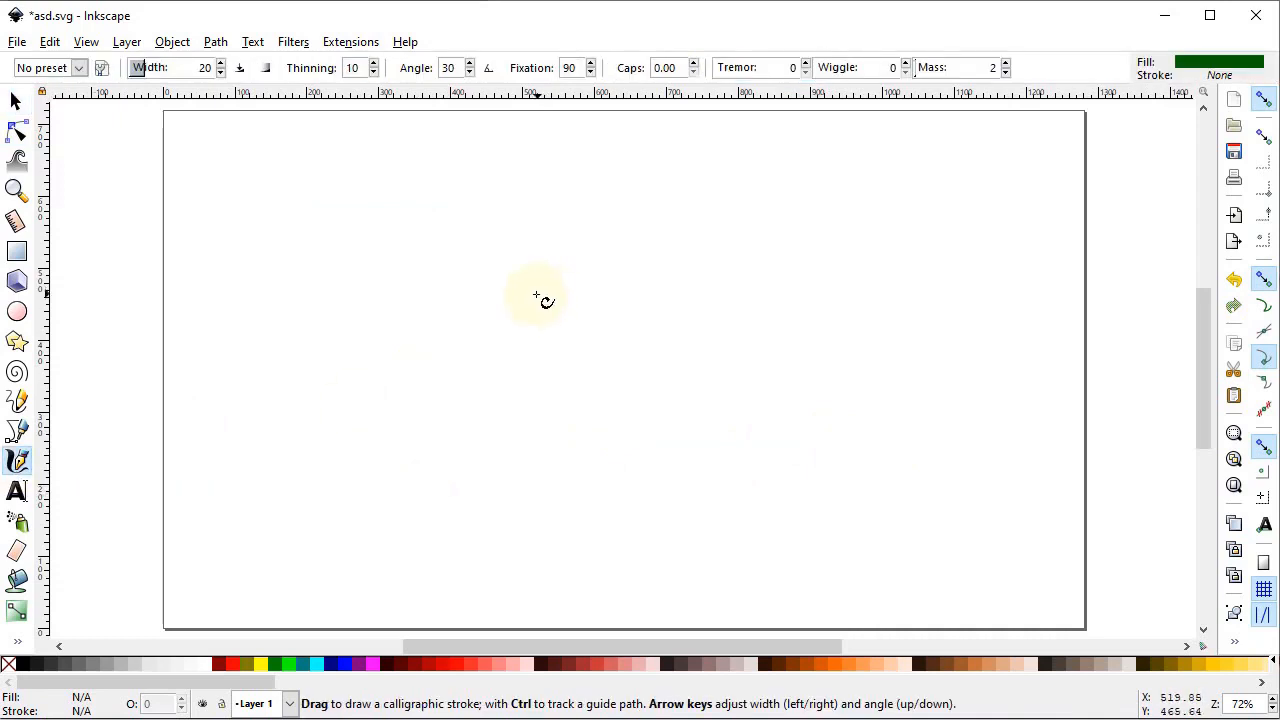
mouse_move(534, 297)
mouse_down()
mouse_move(559, 155)
mouse_move(420, 184)
mouse_move(410, 299)
mouse_move(539, 378)
mouse_move(562, 513)
mouse_move(488, 549)
mouse_move(370, 425)
mouse_move(418, 299)
mouse_move(451, 268)
mouse_up()
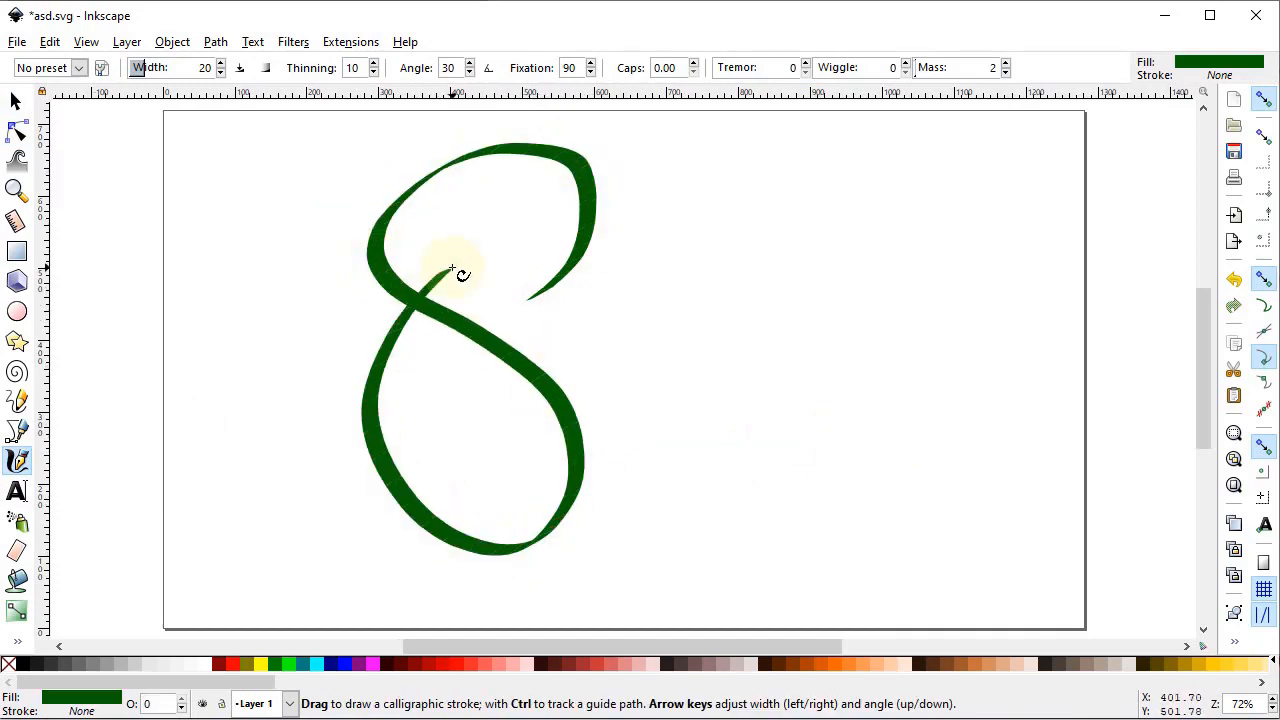
click(16, 101)
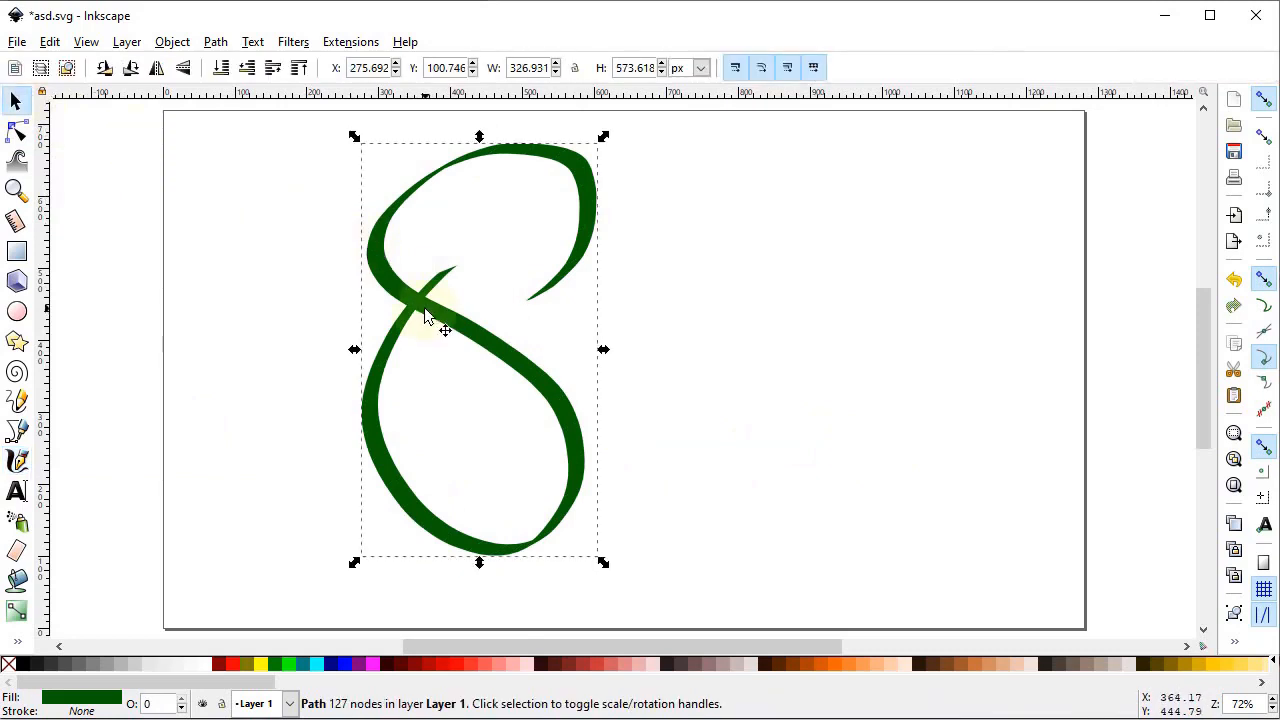
key(Delete)
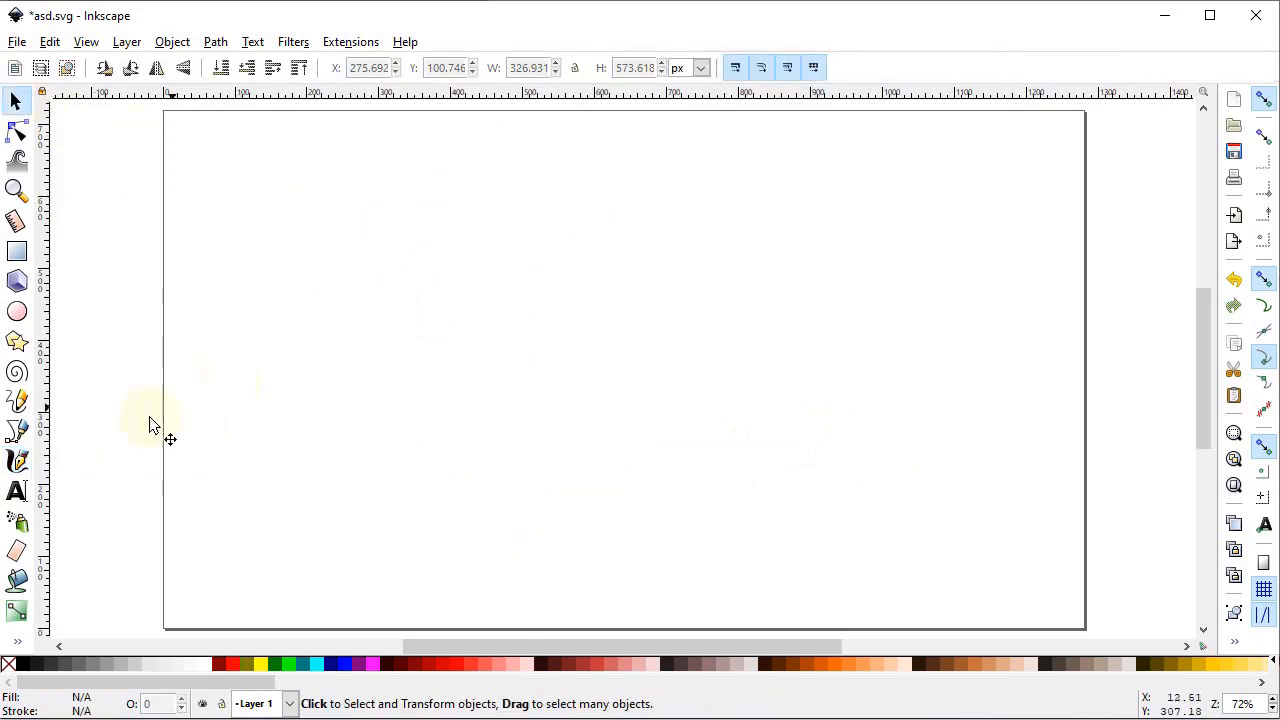
- Add the text "abcdefgh" on the page and set its font size to 144 pt
click(16, 495)
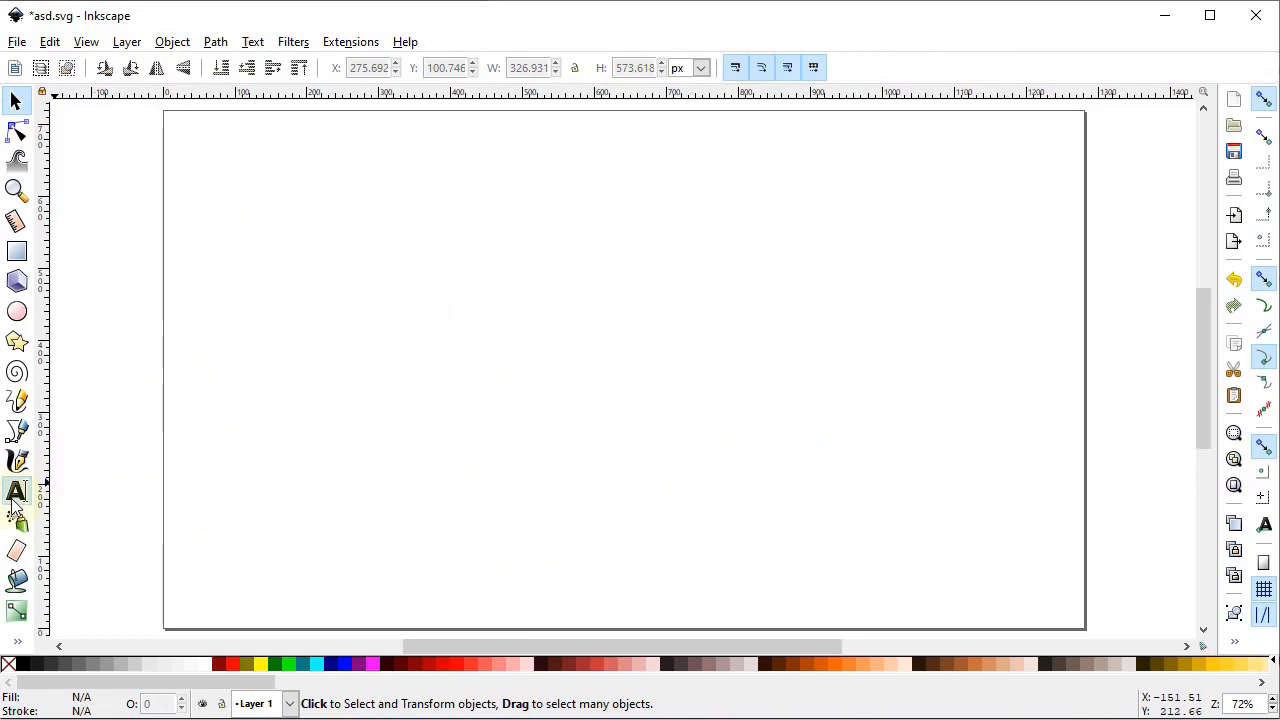
click(327, 377)
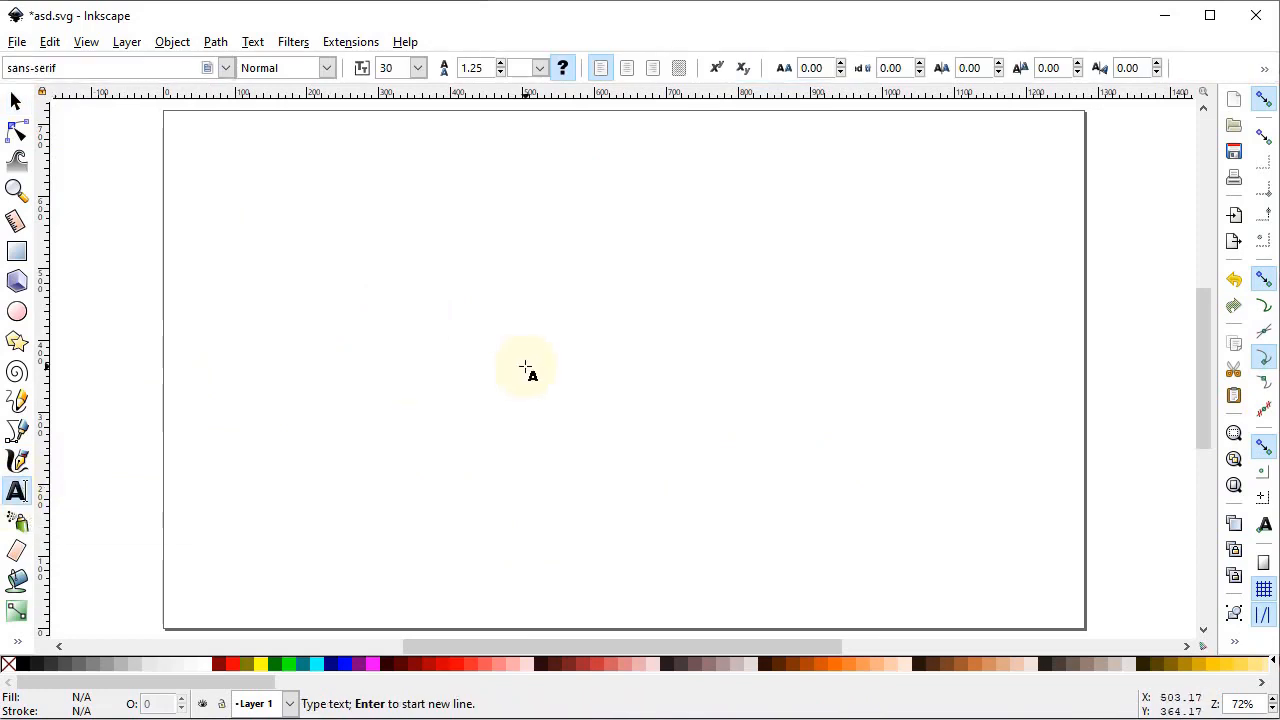
text(abcdefgh)
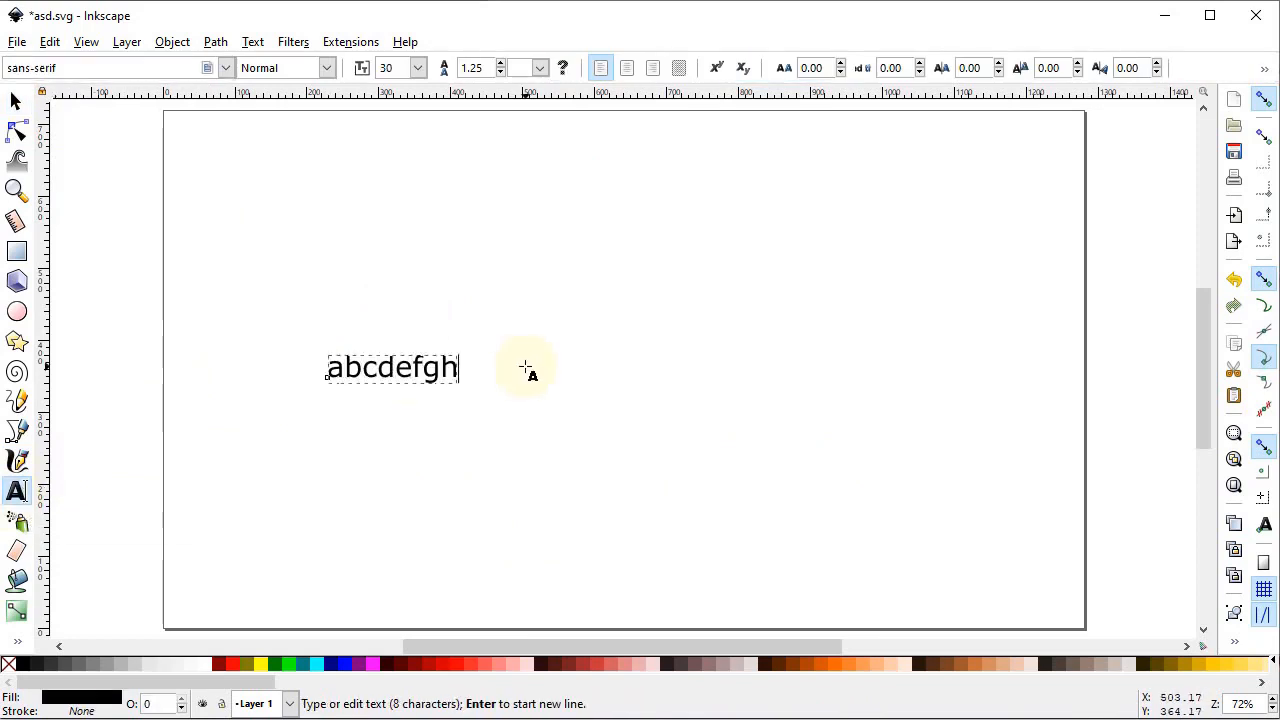
key(Escape)
click(457, 366)
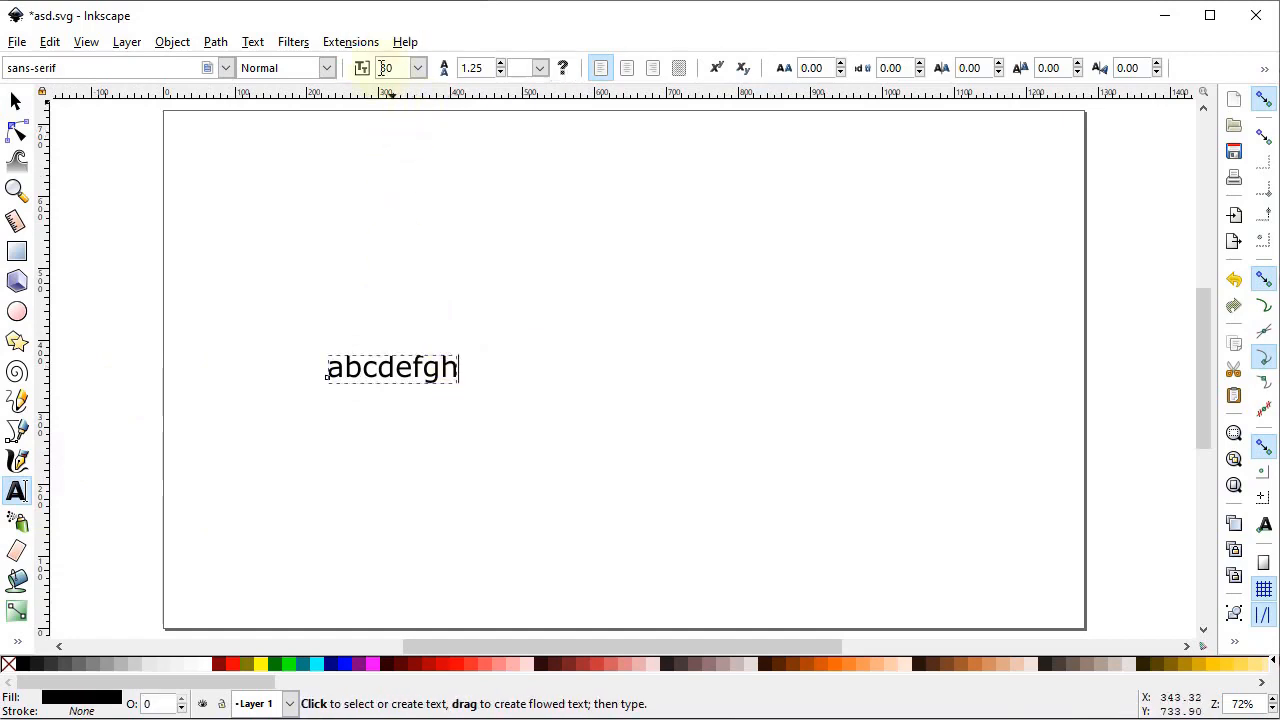
click(418, 70)
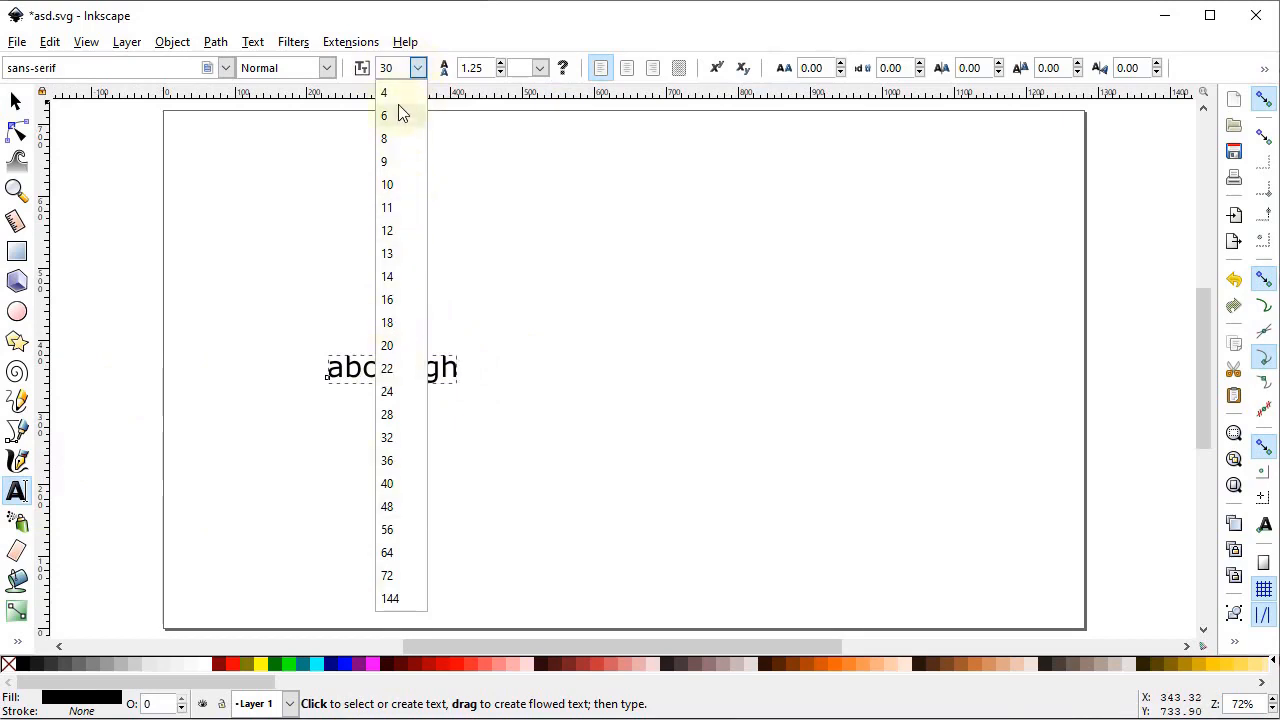
click(405, 598)
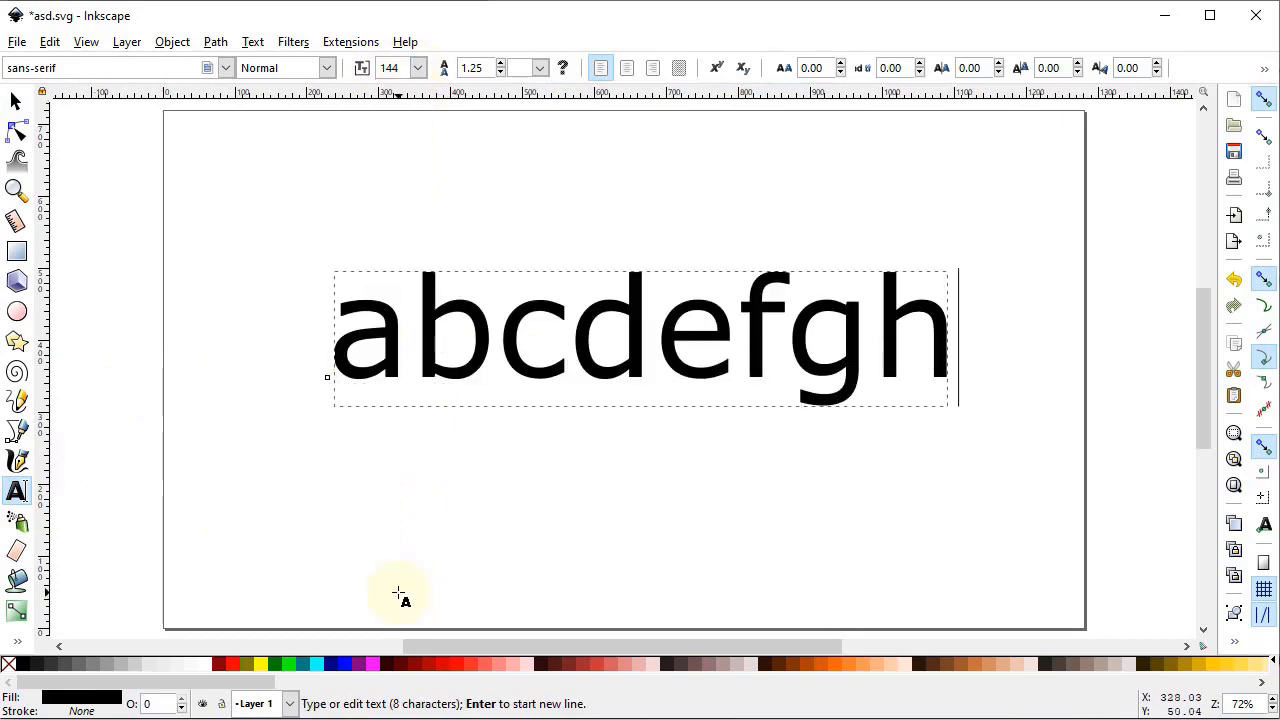
- Set the text's font size to 180 pt and move the text to the middle of the page
double_click(381, 70)
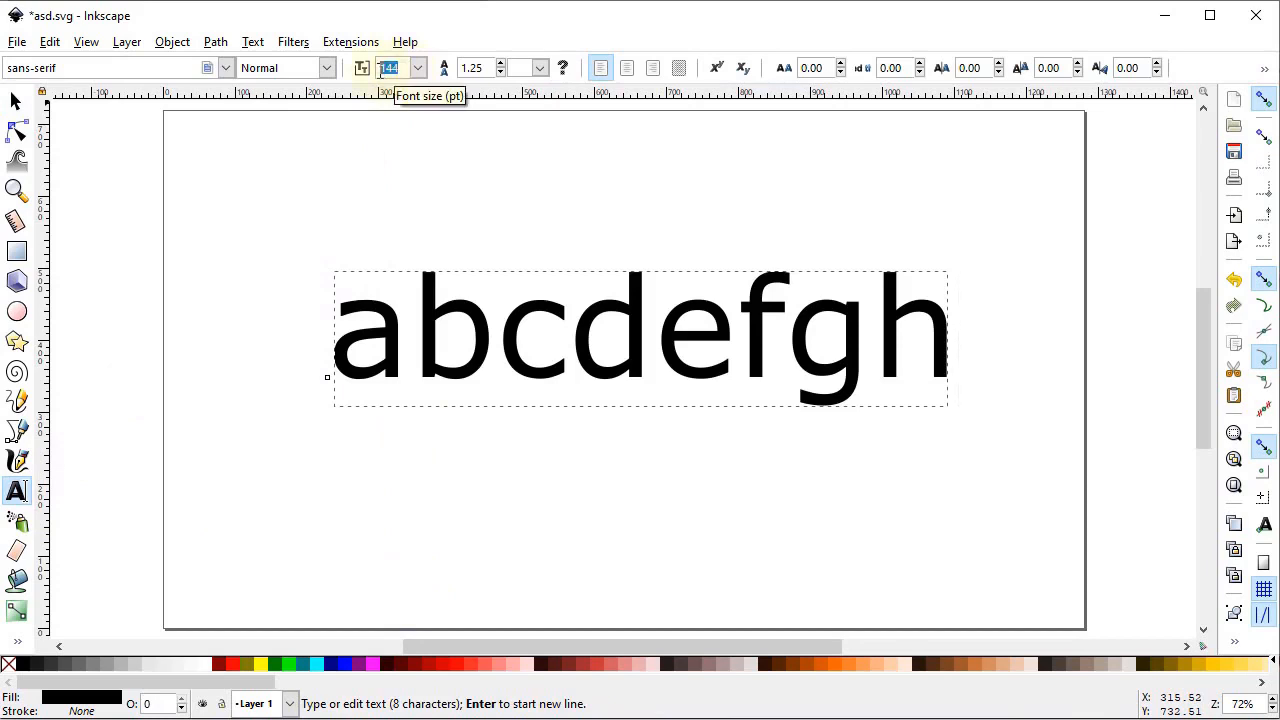
text(18)
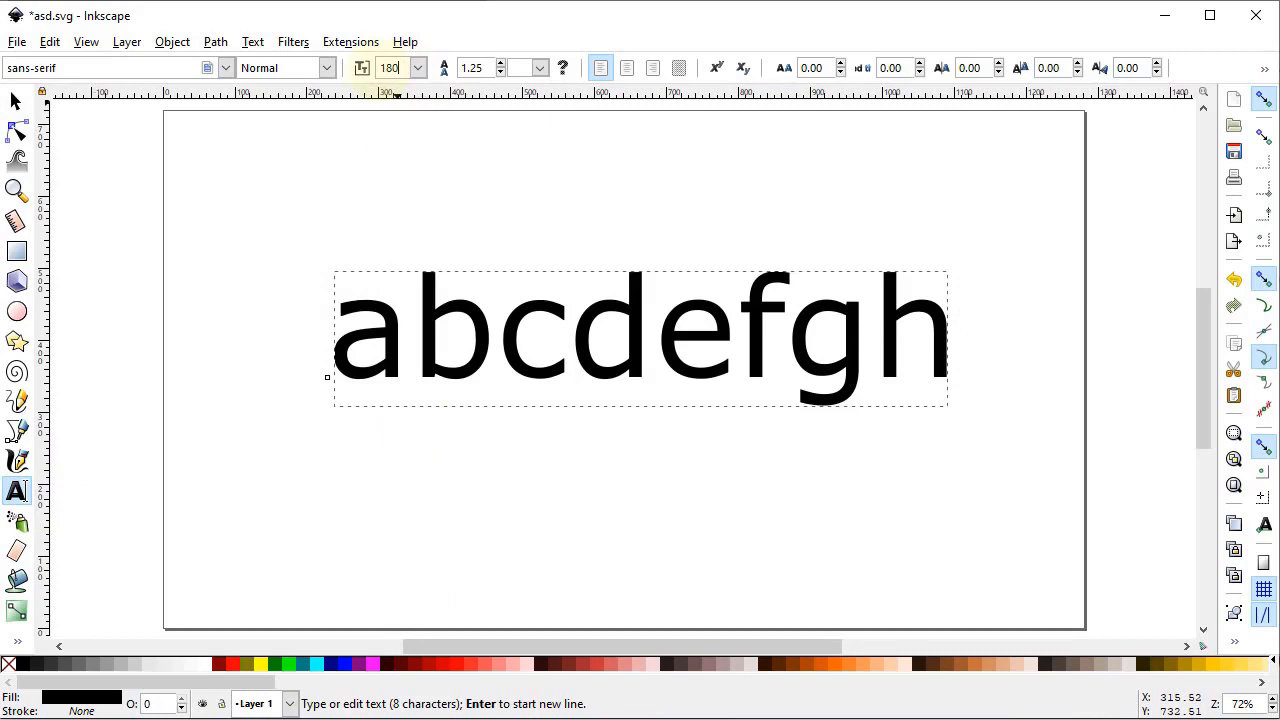
text(0)
key(Return)
drag(712, 343, 609, 374)
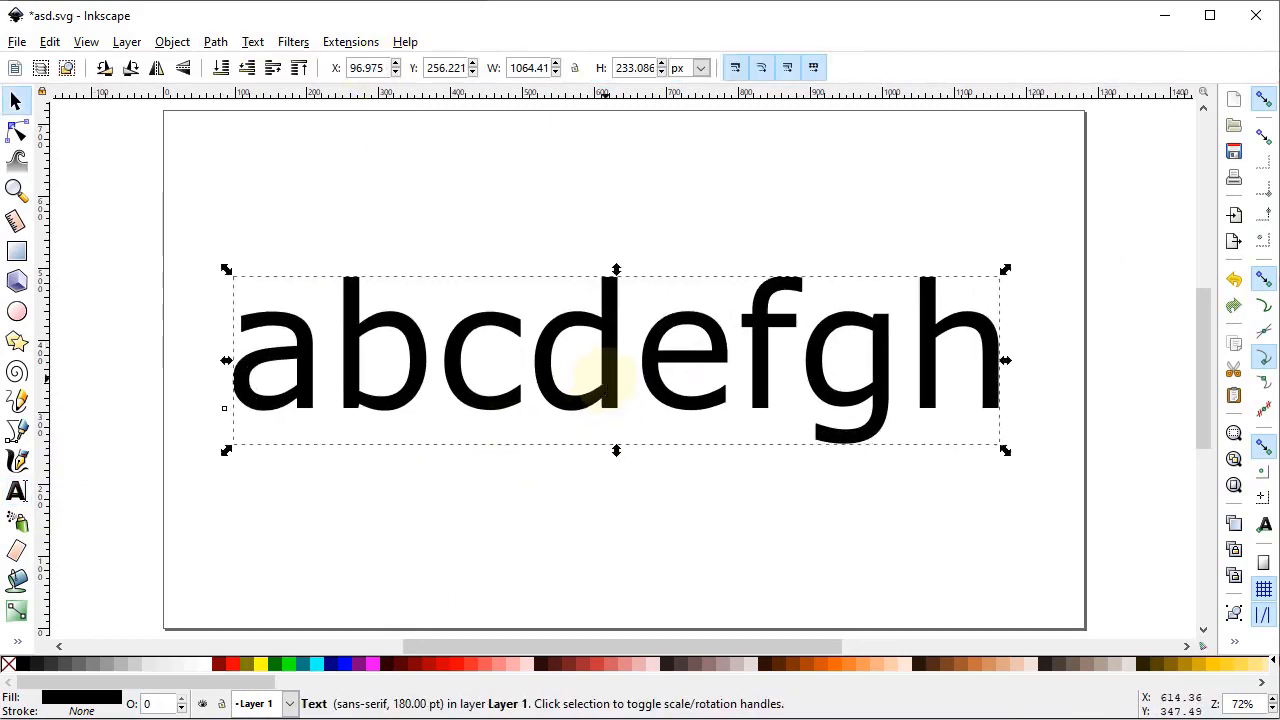
- Change the font of the whole "abcdefgh" text to Segoe UI
click(16, 490)
drag(257, 363, 683, 347)
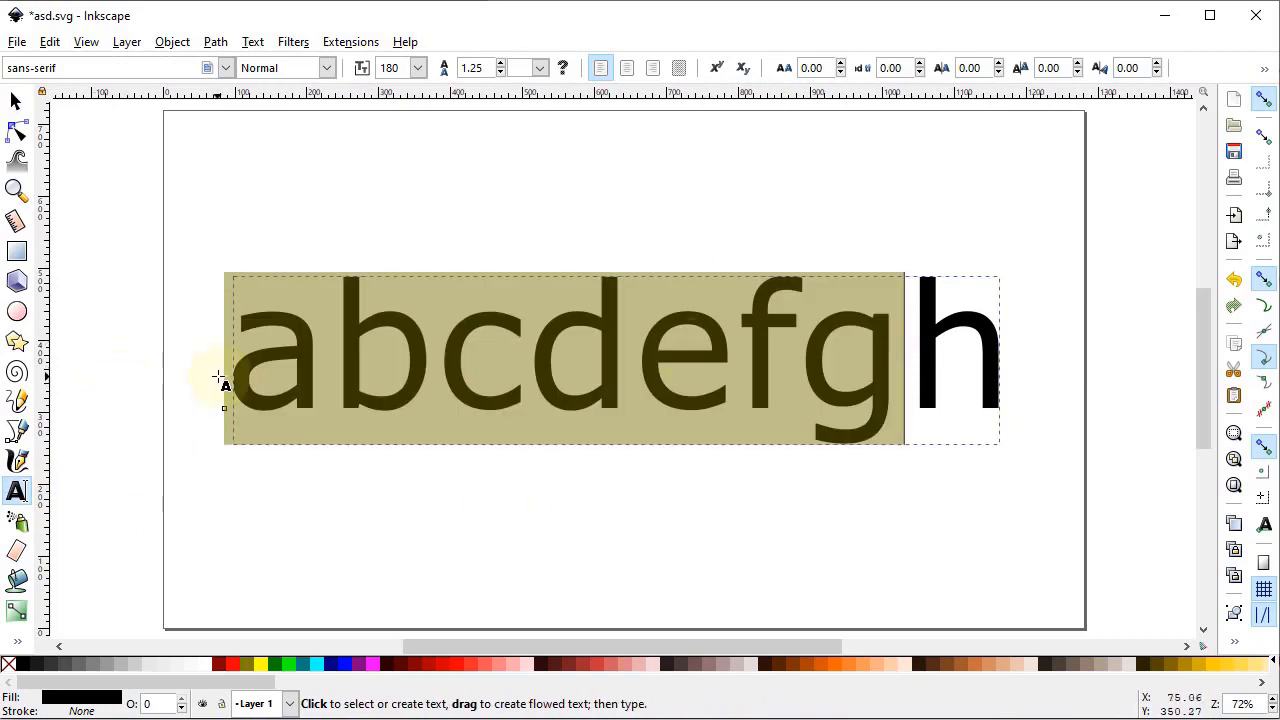
drag(228, 398, 989, 334)
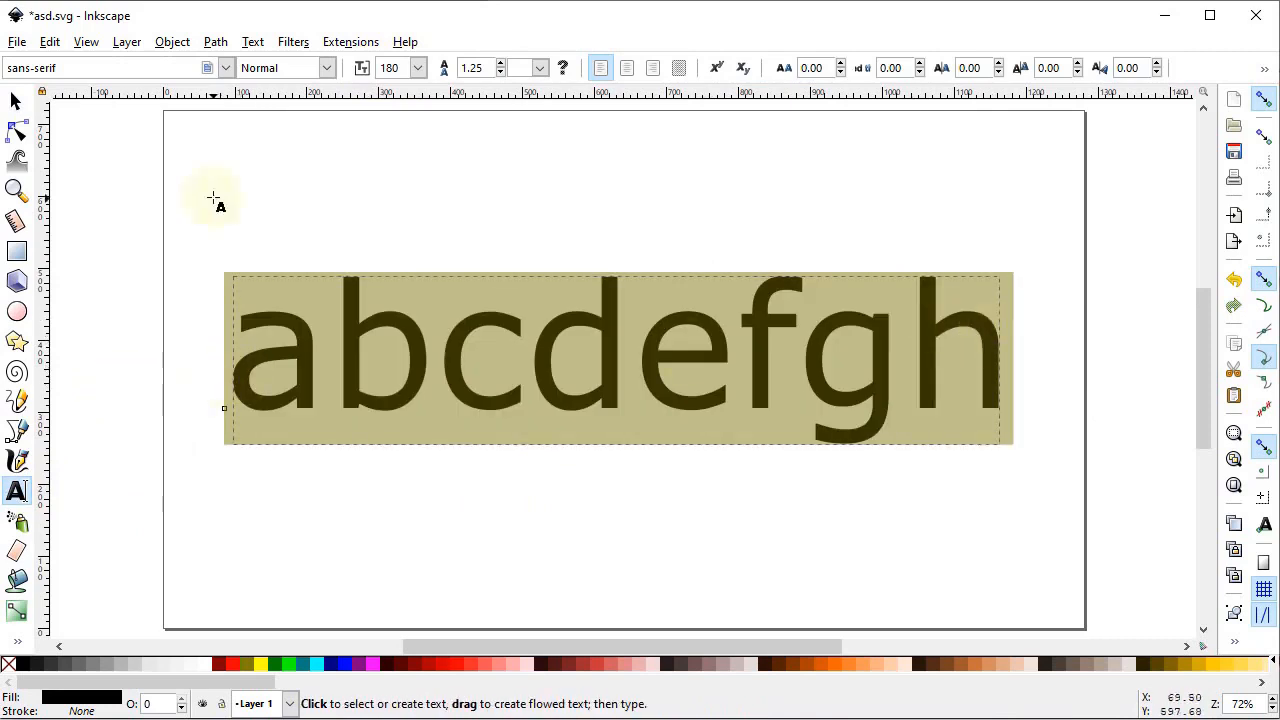
click(228, 70)
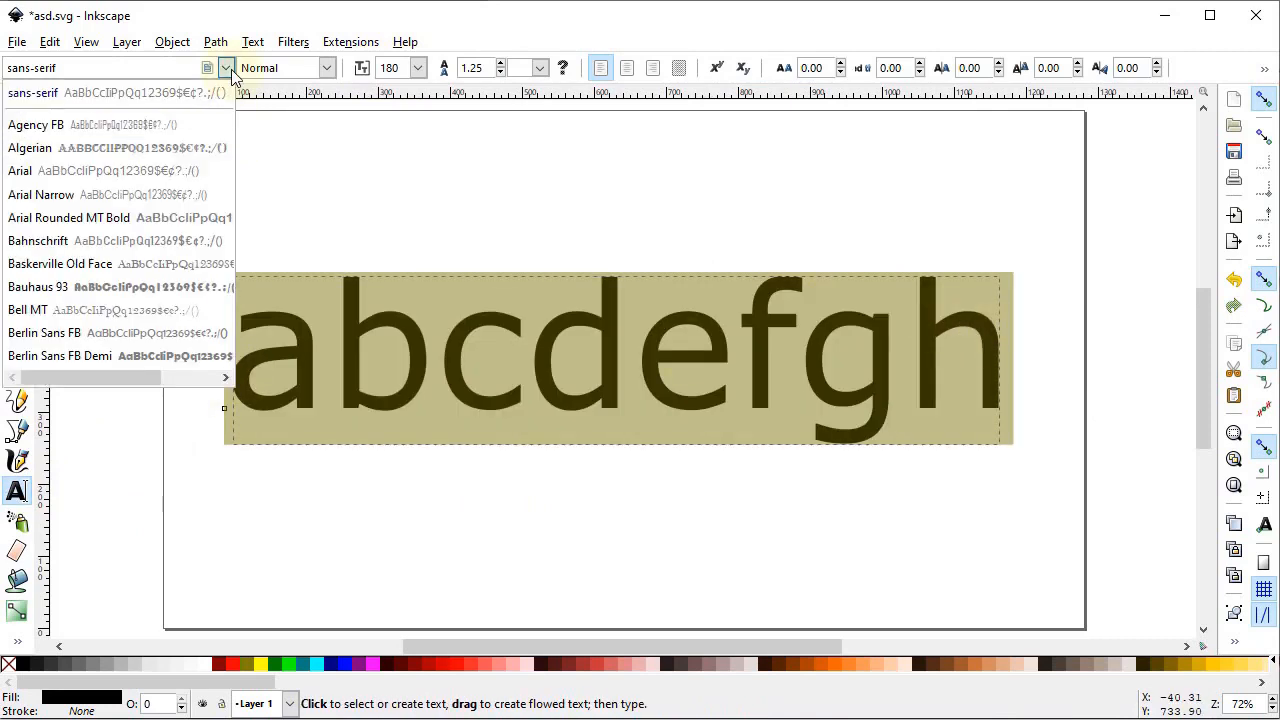
click(229, 77)
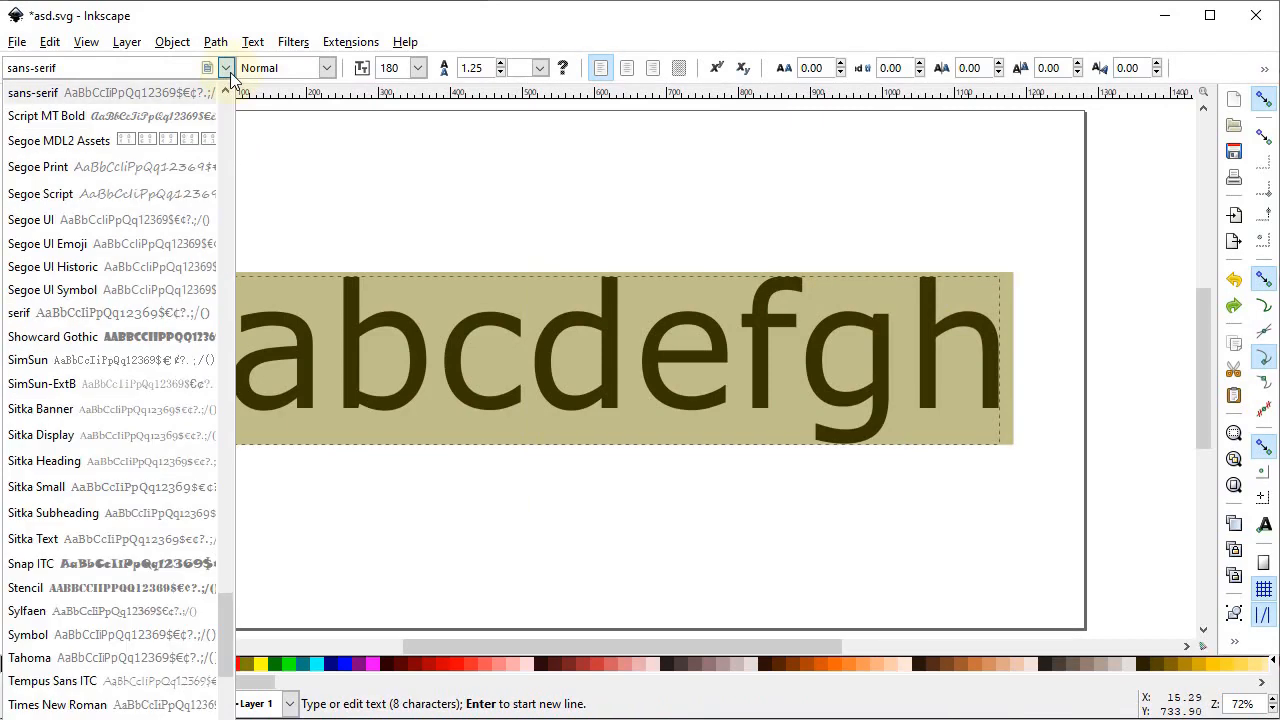
click(149, 226)
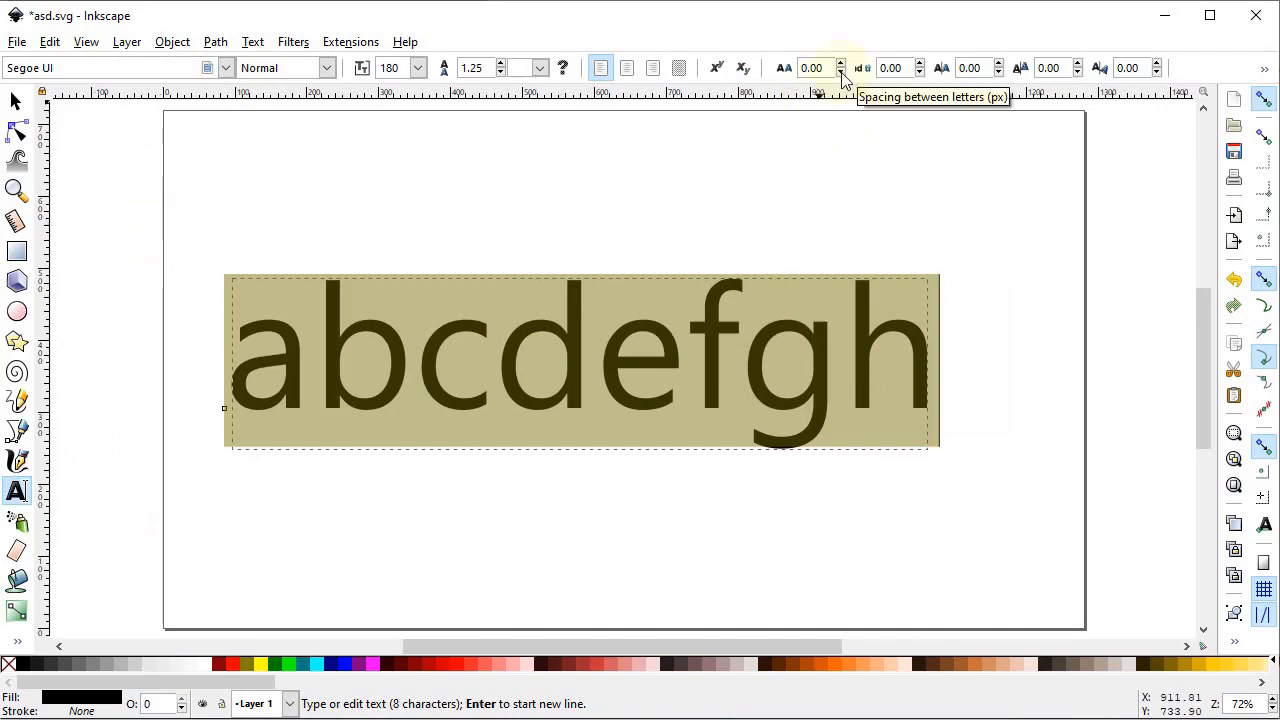
- Set the text's letter spacing to 10 px and its character rotation to 15 degrees
double_click(811, 67)
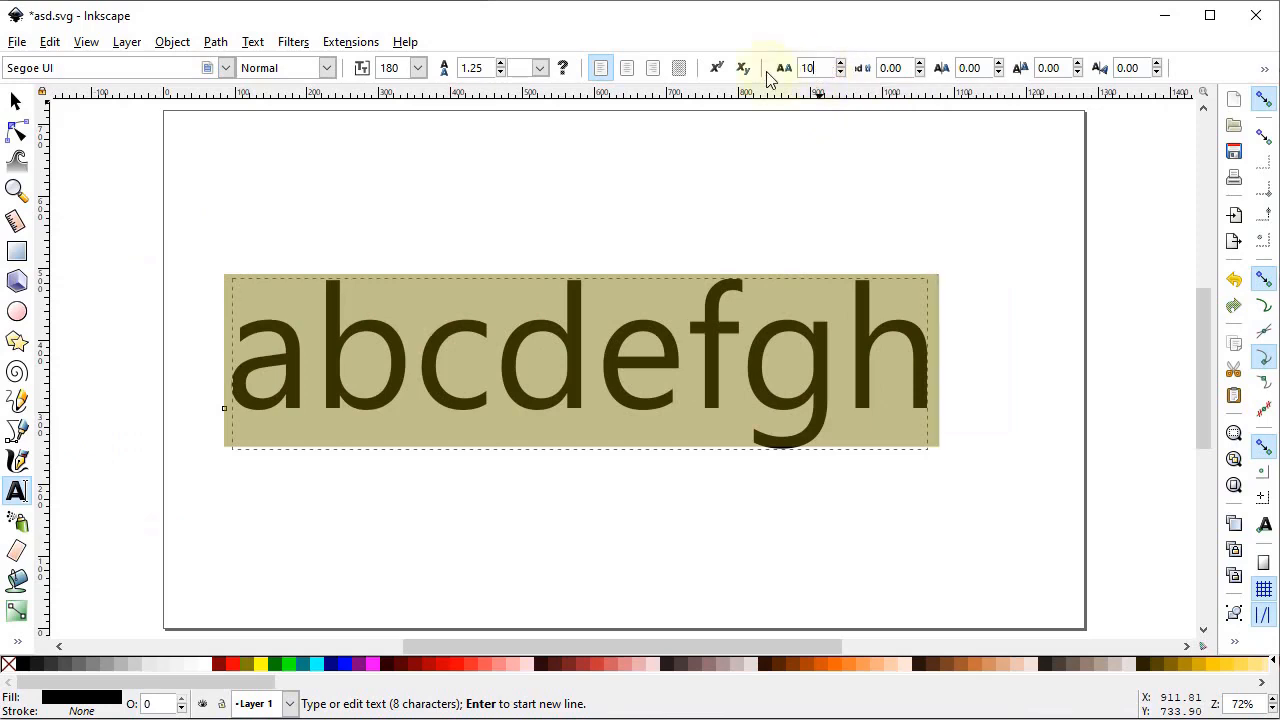
key(Return)
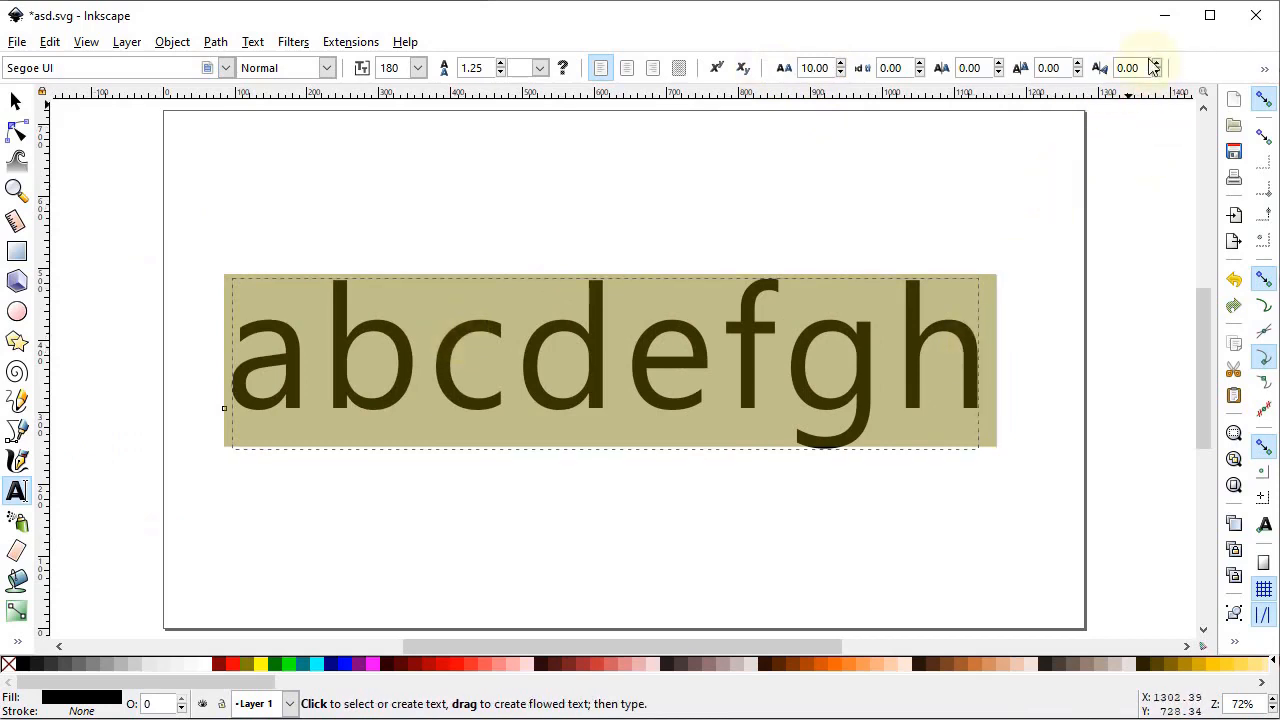
text(15)
key(Return)
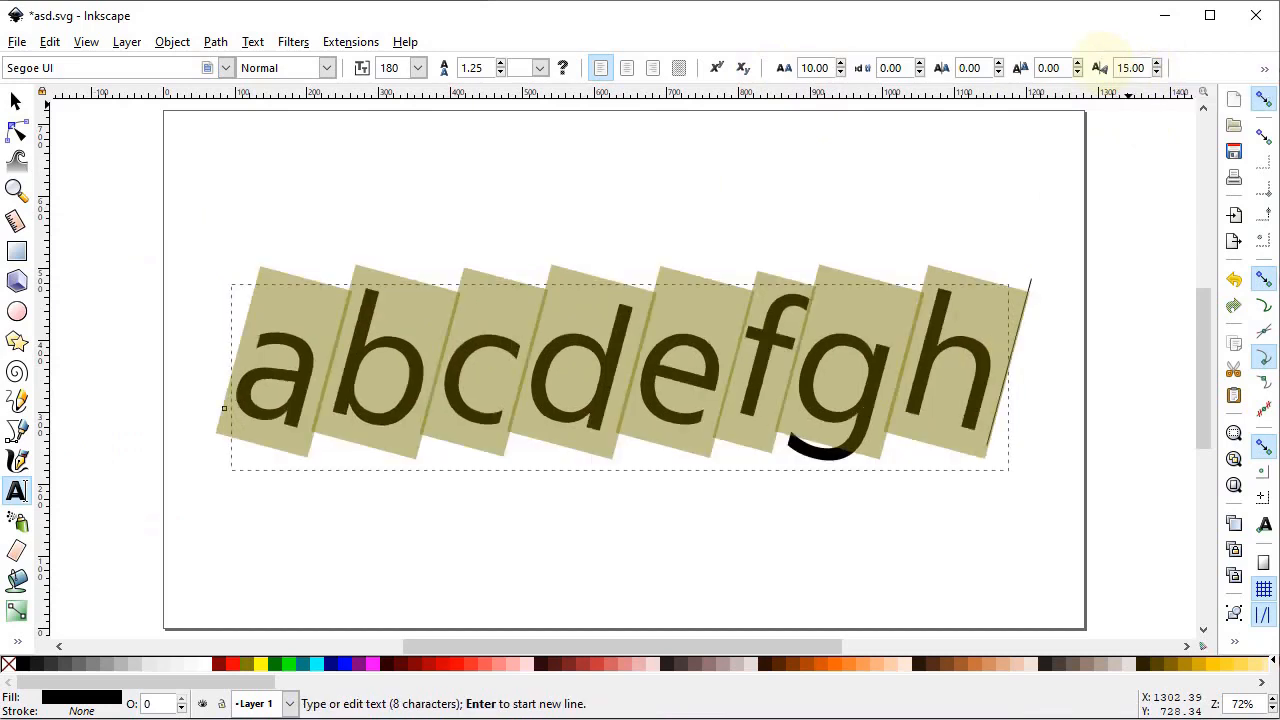
- Set the character rotation to 0 and delete the text from the page
click(1130, 67)
text(0)
key(Return)
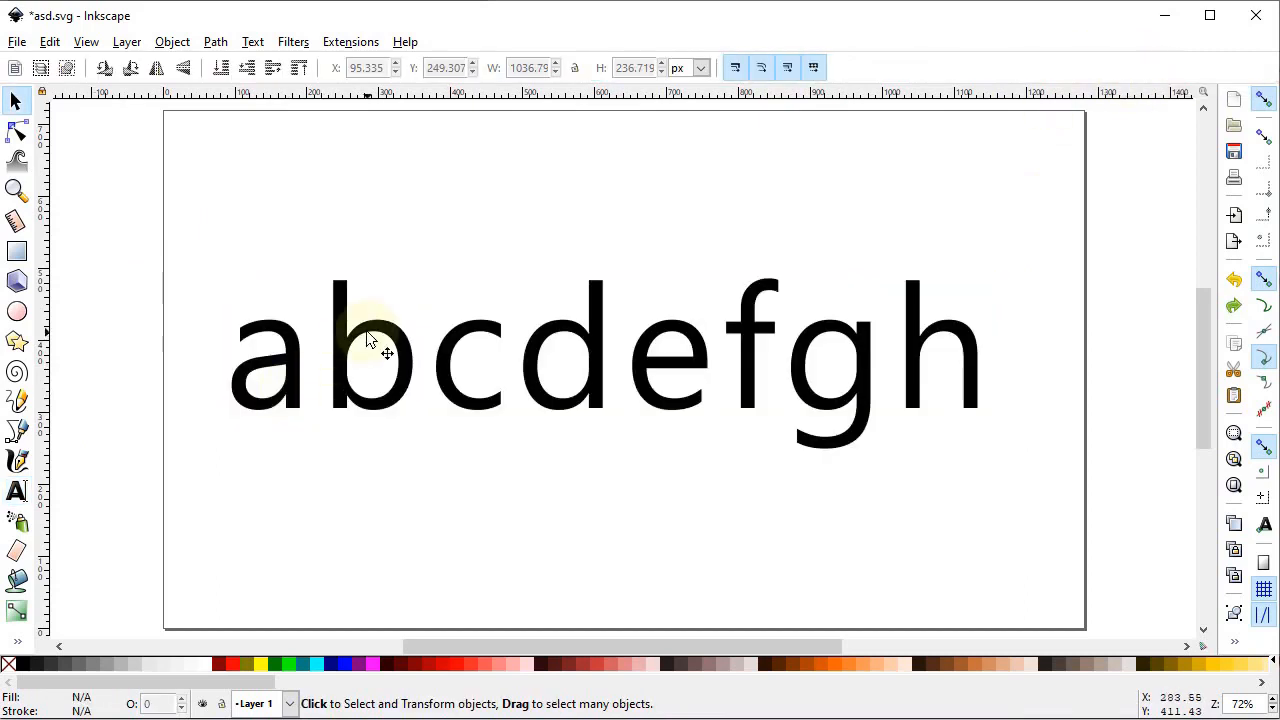
click(371, 331)
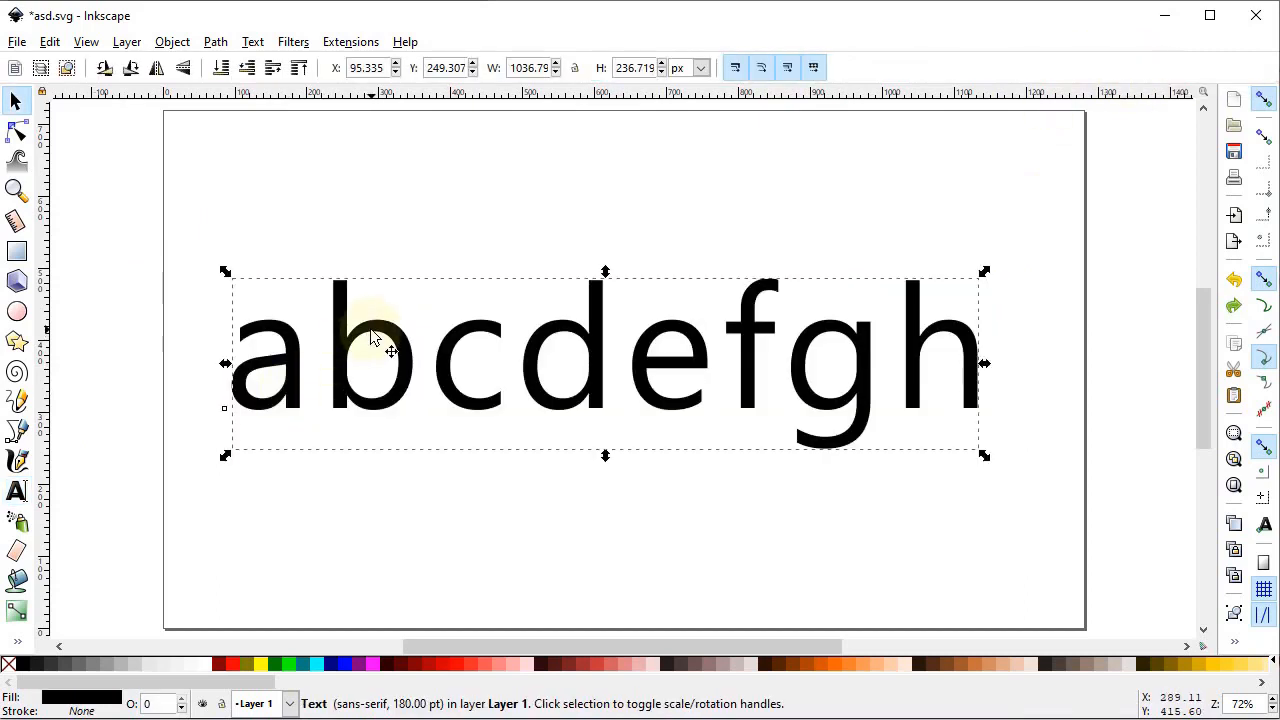
key(Delete)
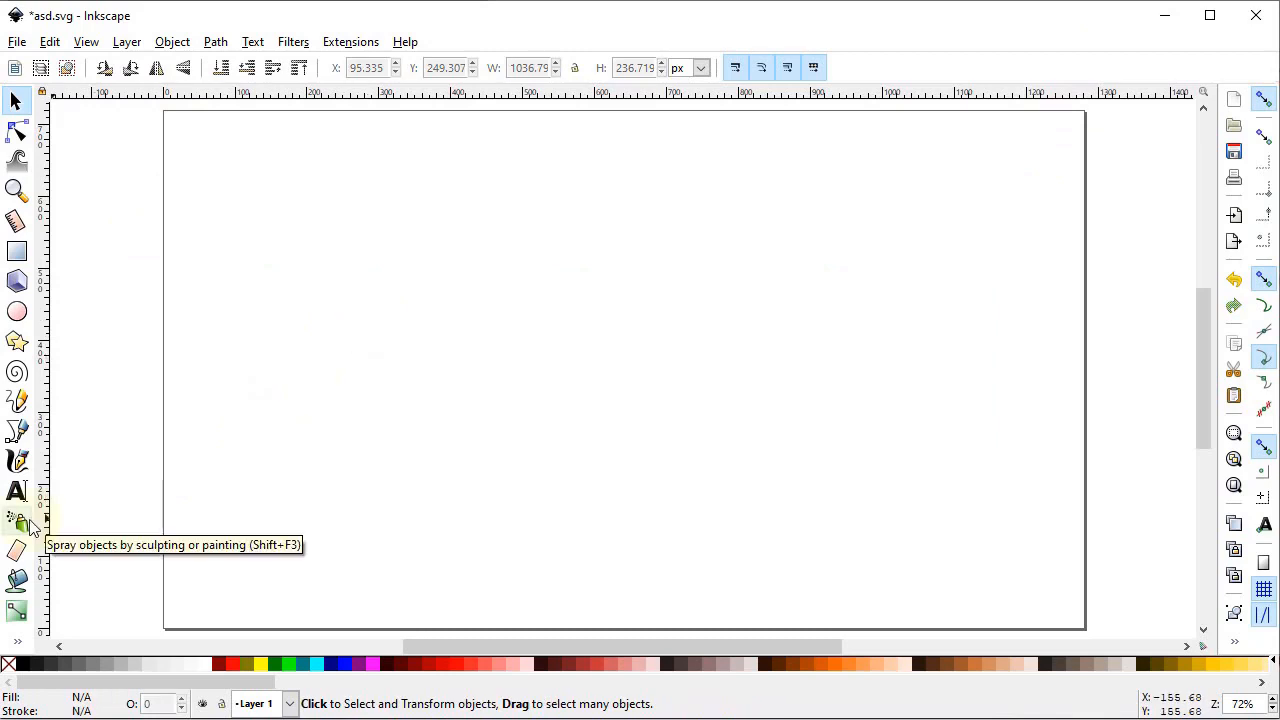
- Draw eight small ellipses of varying sizes scattered over the upper-left part of the page
click(16, 311)
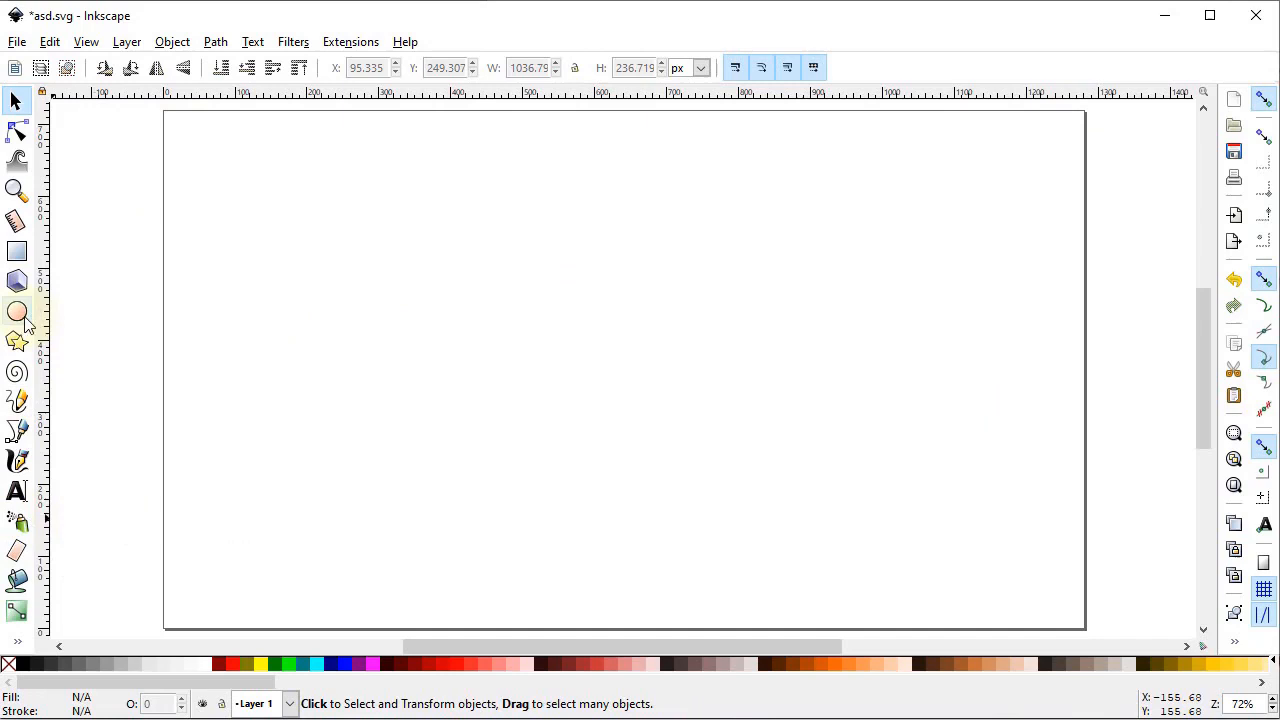
mouse_move(212, 223)
mouse_down()
mouse_move(219, 250)
mouse_move(253, 250)
mouse_move(221, 289)
mouse_up()
drag(318, 173, 328, 186)
drag(230, 175, 234, 183)
drag(306, 331, 312, 350)
drag(341, 222, 378, 248)
drag(236, 353, 240, 373)
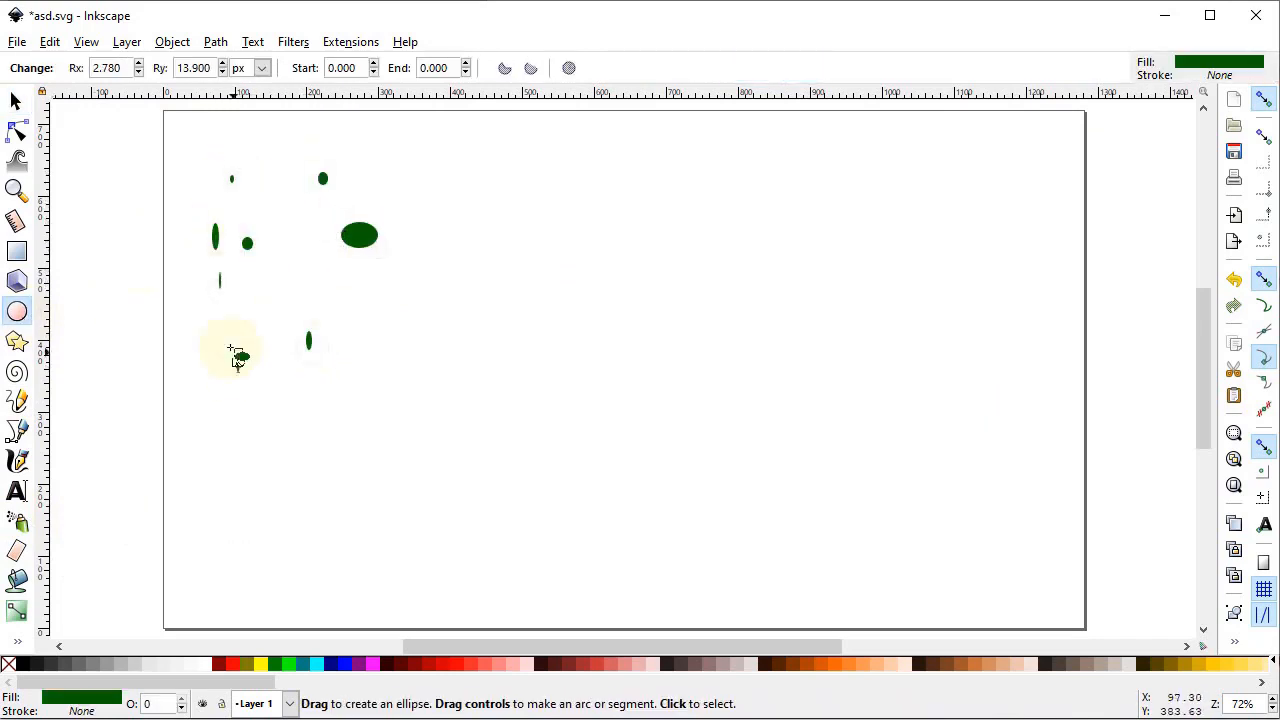
- Select all the small ellipses and spray copies of them across the page with the Spray tool
click(15, 101)
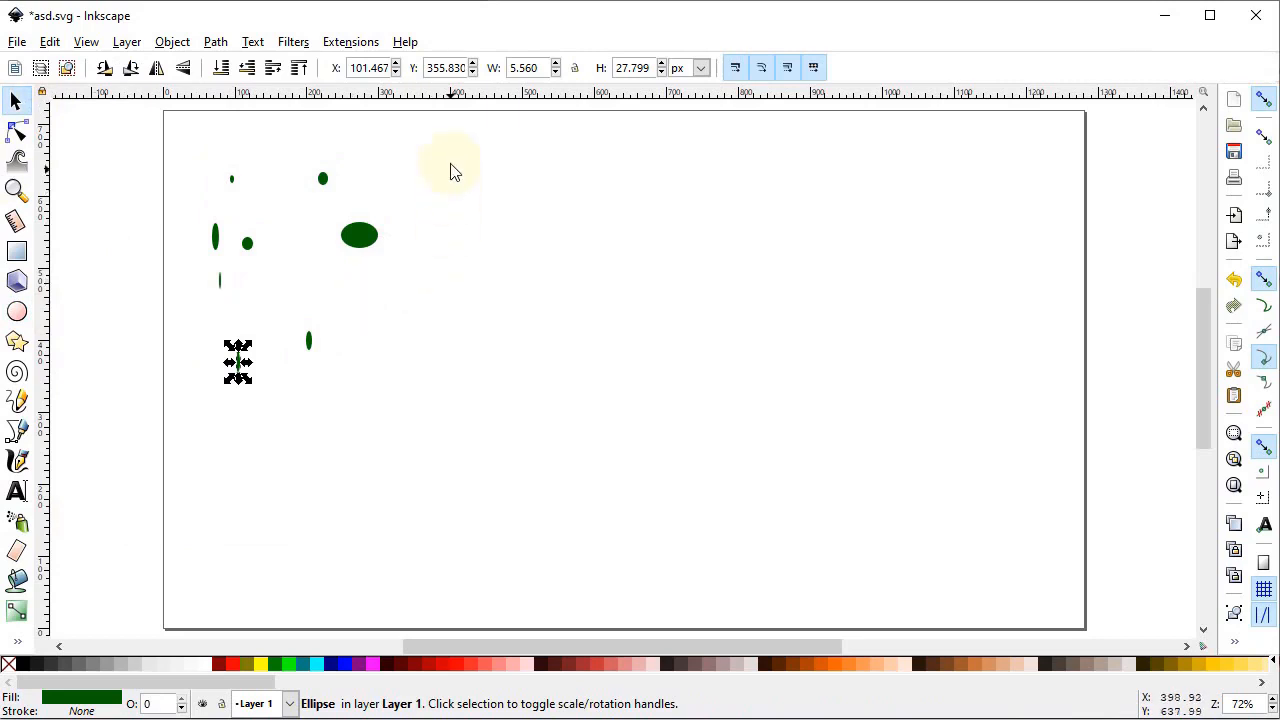
drag(458, 150, 140, 502)
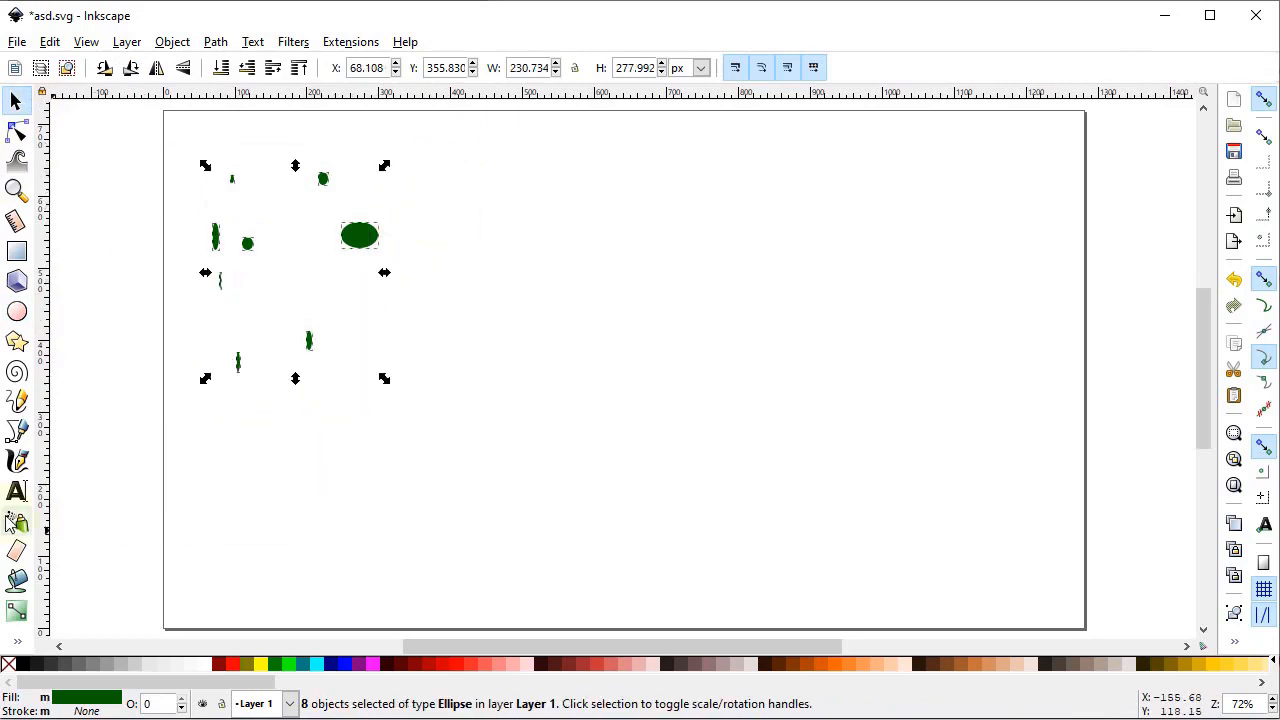
click(16, 520)
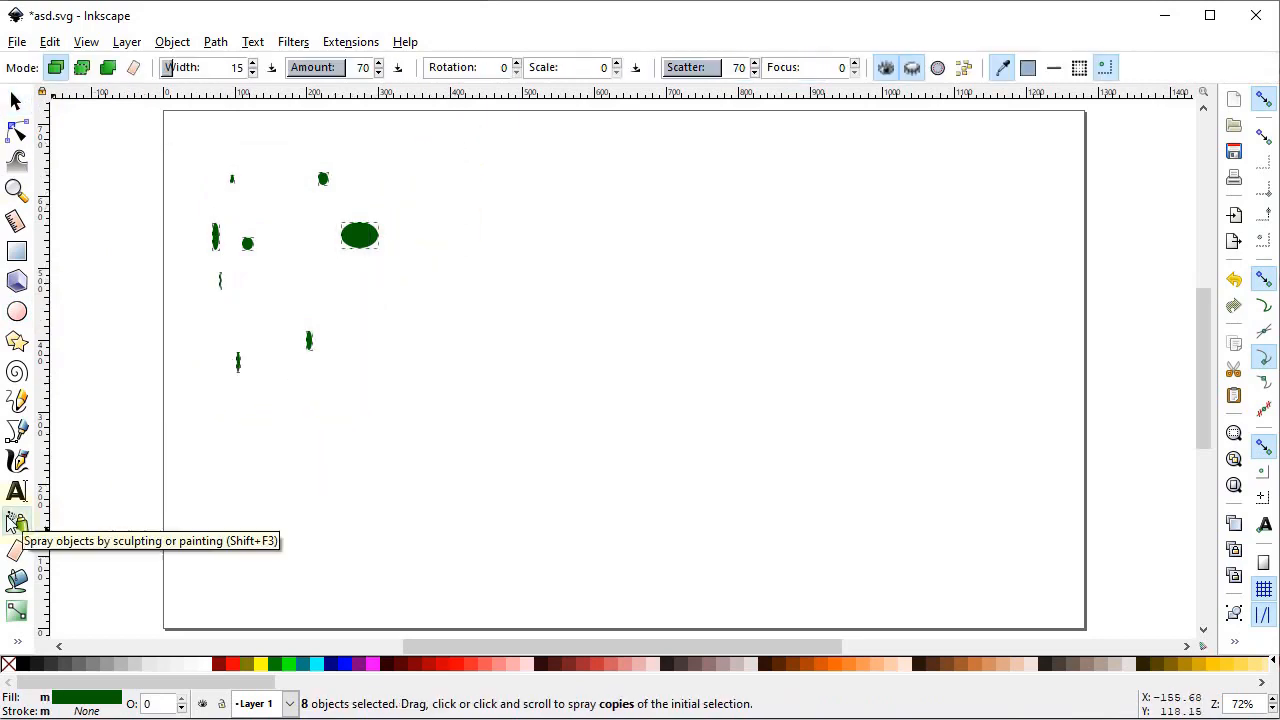
click(374, 494)
click(567, 345)
mouse_move(558, 337)
mouse_down()
mouse_move(427, 301)
mouse_move(573, 205)
mouse_move(666, 214)
mouse_move(968, 406)
mouse_move(764, 525)
mouse_move(694, 276)
mouse_move(883, 214)
mouse_move(308, 444)
mouse_up()
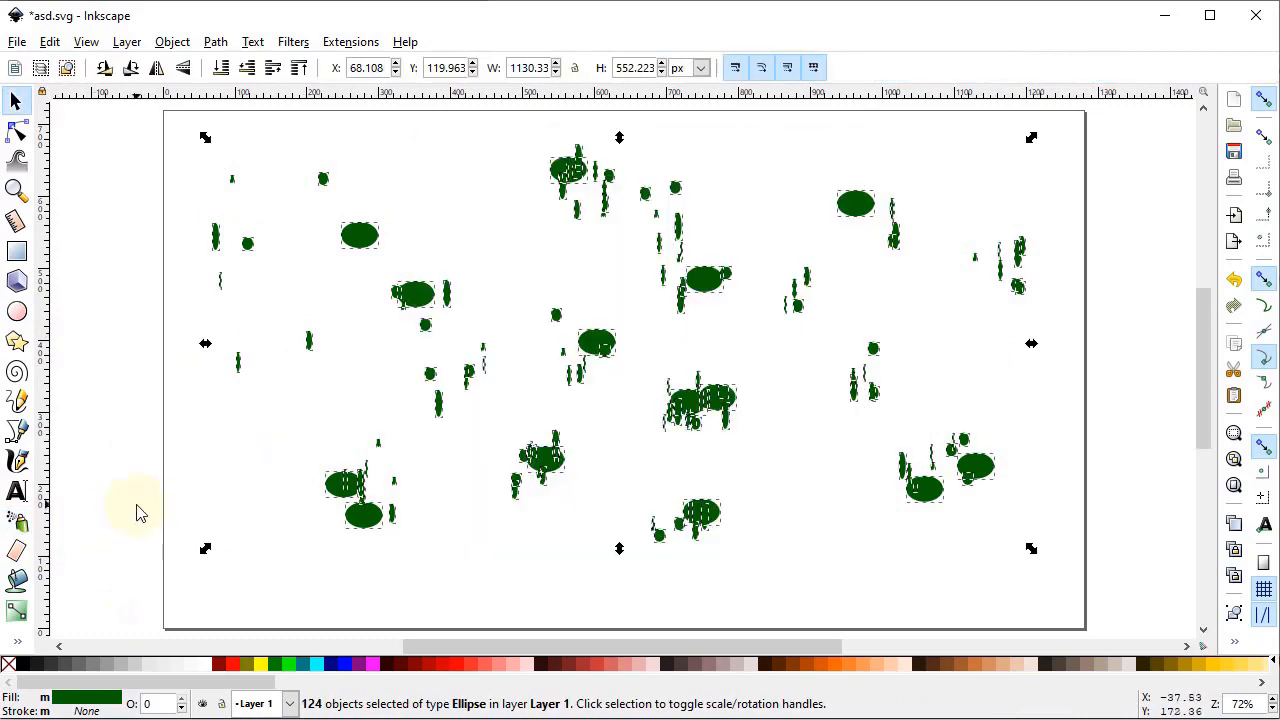
- Select all the original and sprayed ellipses on the page and delete them
click(143, 502)
drag(1075, 120, 150, 628)
key(Delete)
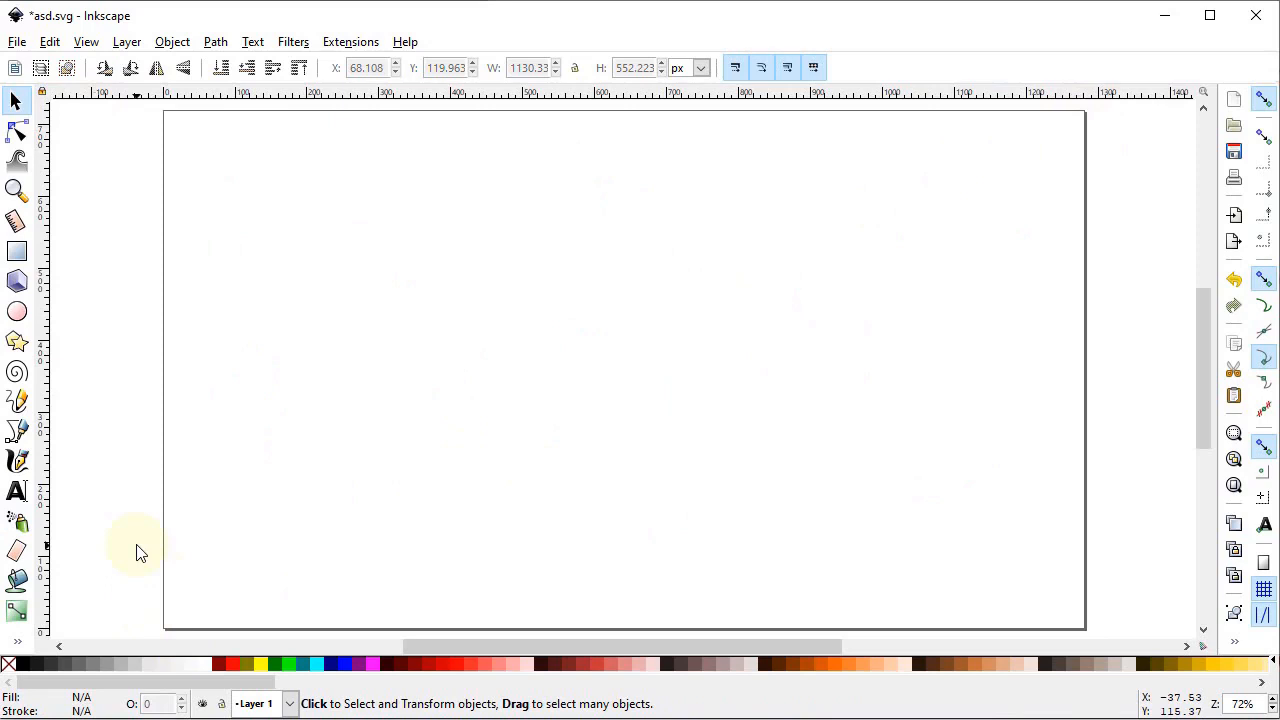
- Draw a green rectangle about 809 by 289 px across the middle of the page
click(16, 550)
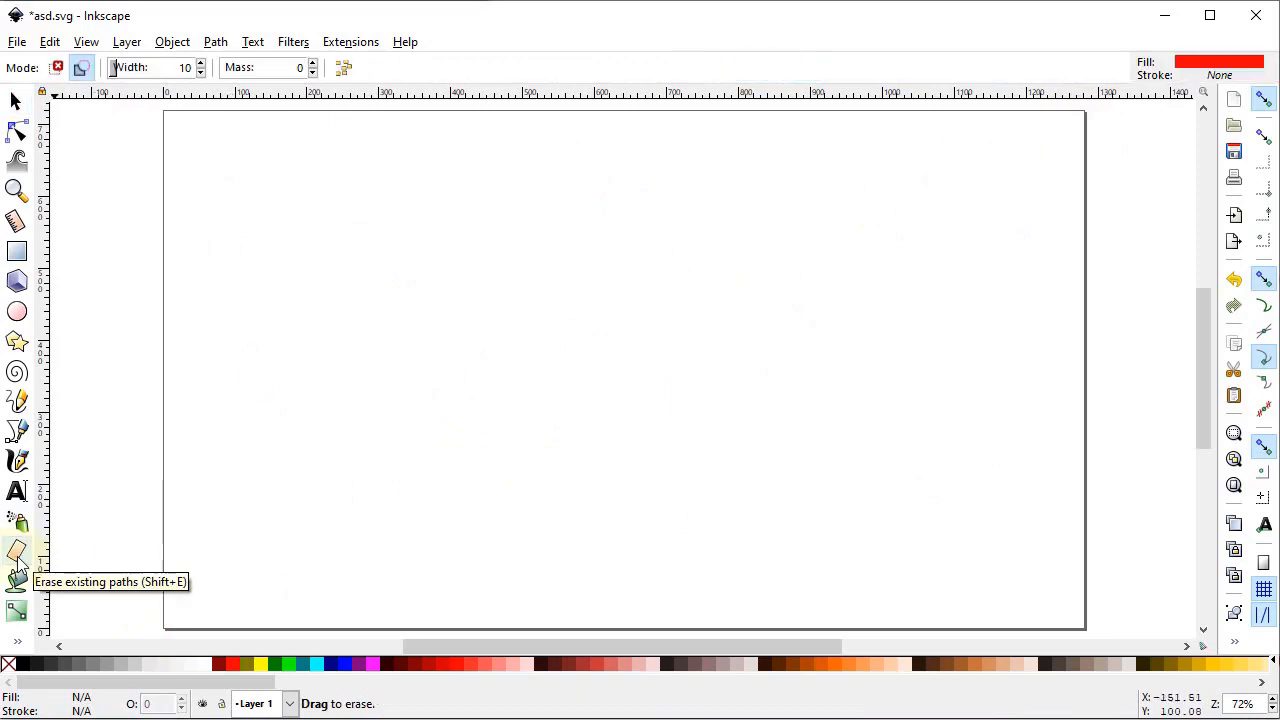
click(16, 250)
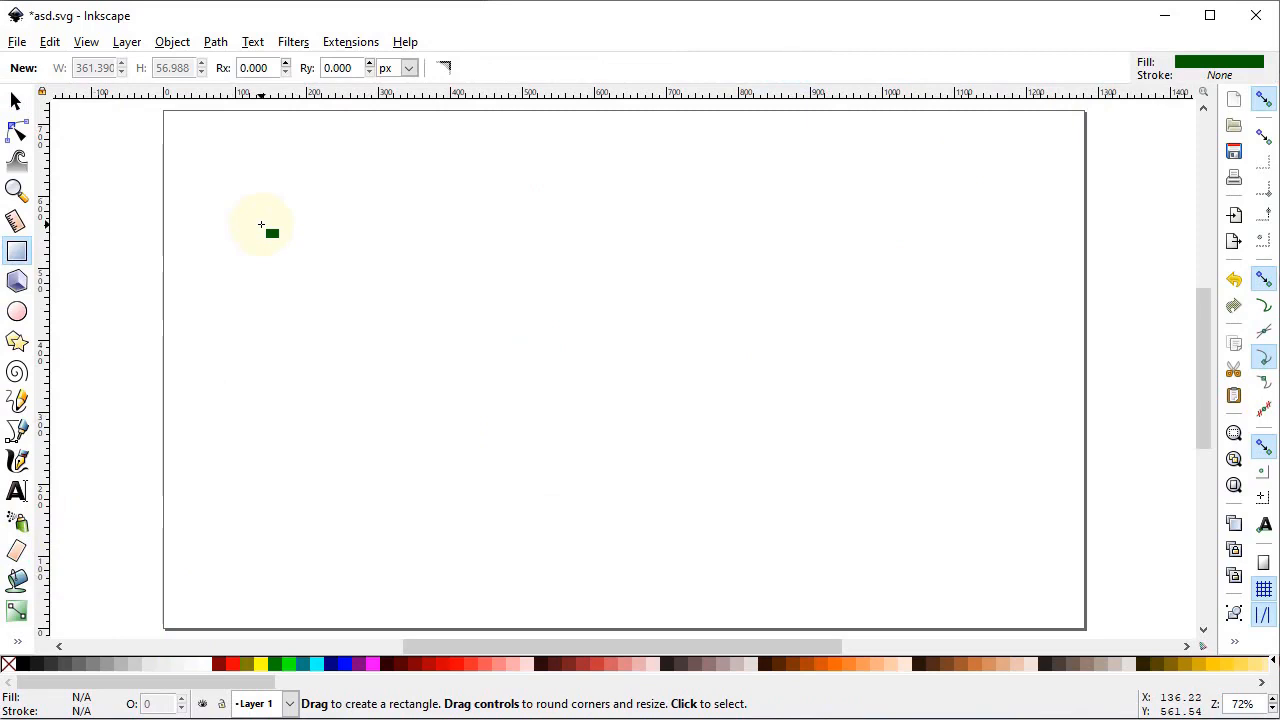
drag(270, 220, 851, 427)
- Erase three roughly vertical strips through the rectangle at width 10 and move it toward the page's upper-left corner
click(15, 553)
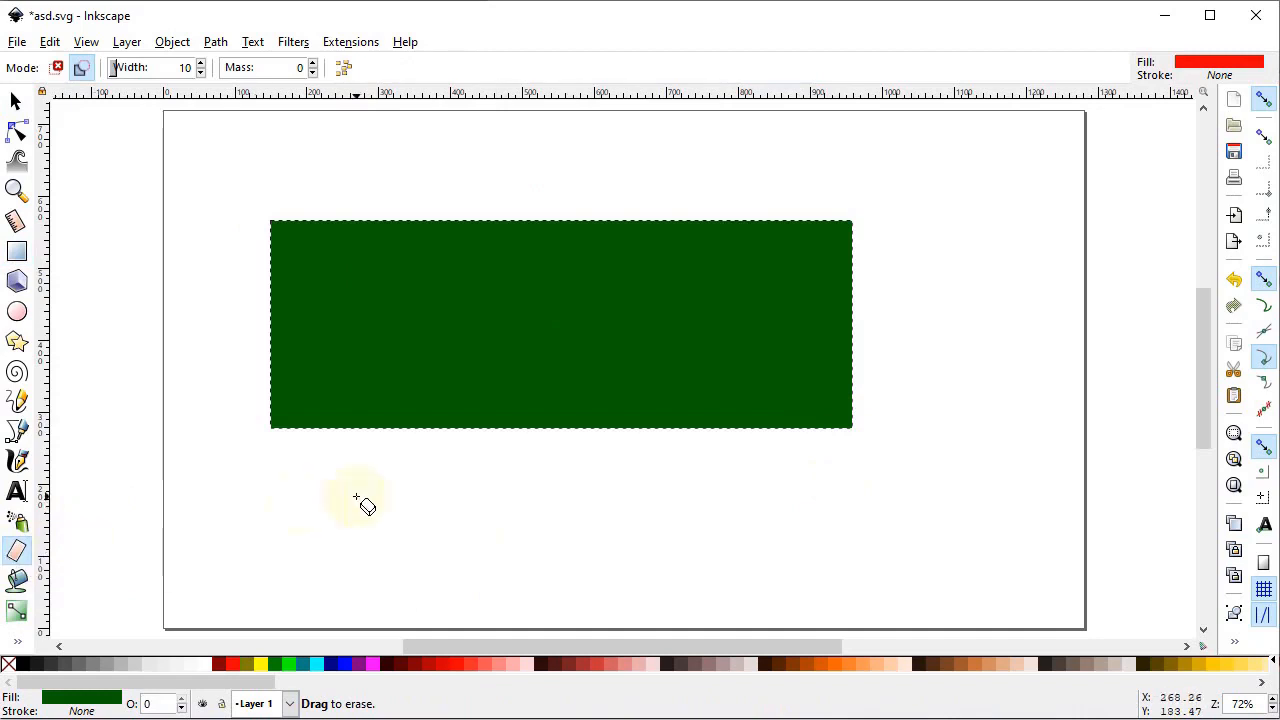
mouse_move(471, 545)
mouse_down()
mouse_move(489, 242)
mouse_move(528, 147)
mouse_move(542, 143)
mouse_move(620, 392)
mouse_move(695, 540)
mouse_move(769, 222)
mouse_move(755, 160)
mouse_up()
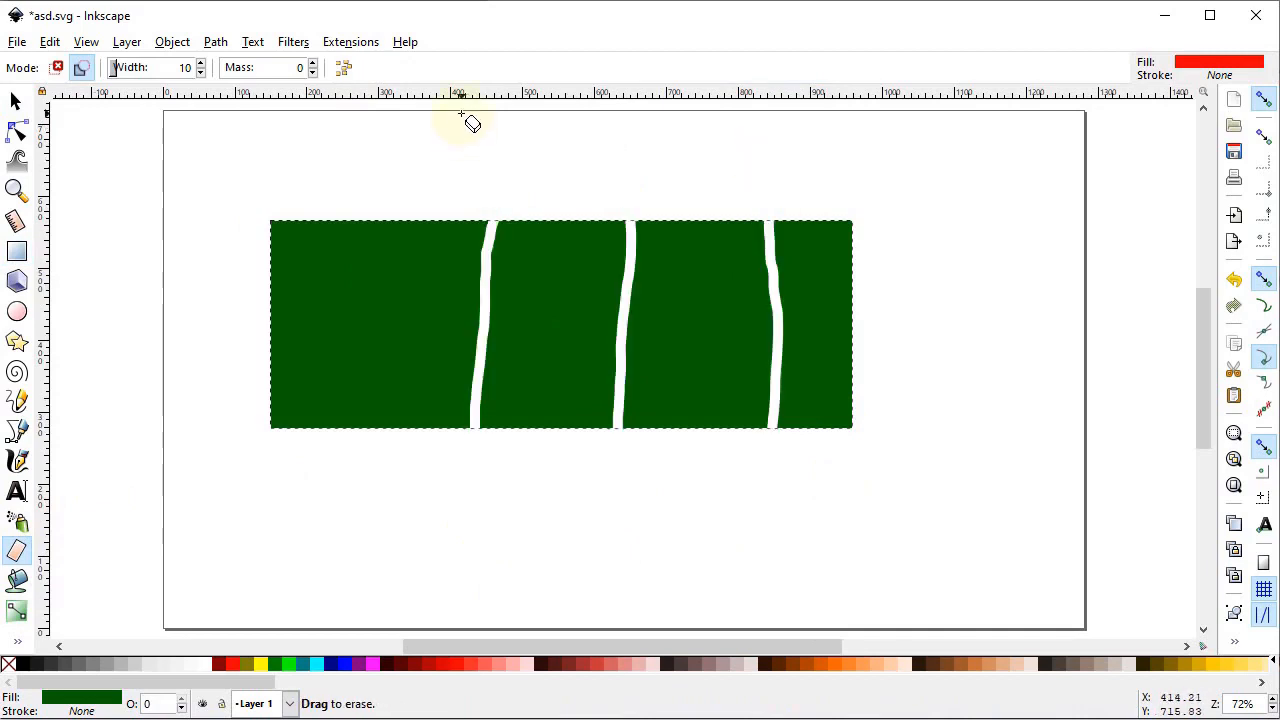
key(s)
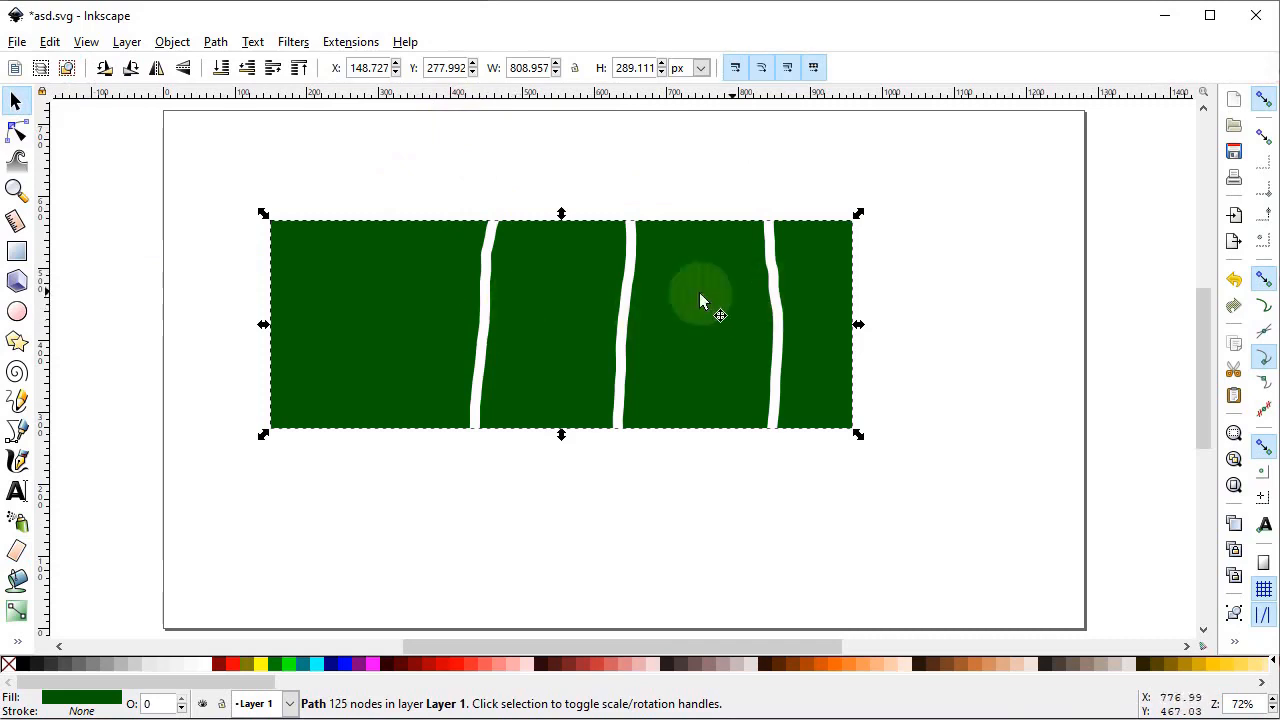
drag(512, 312, 437, 221)
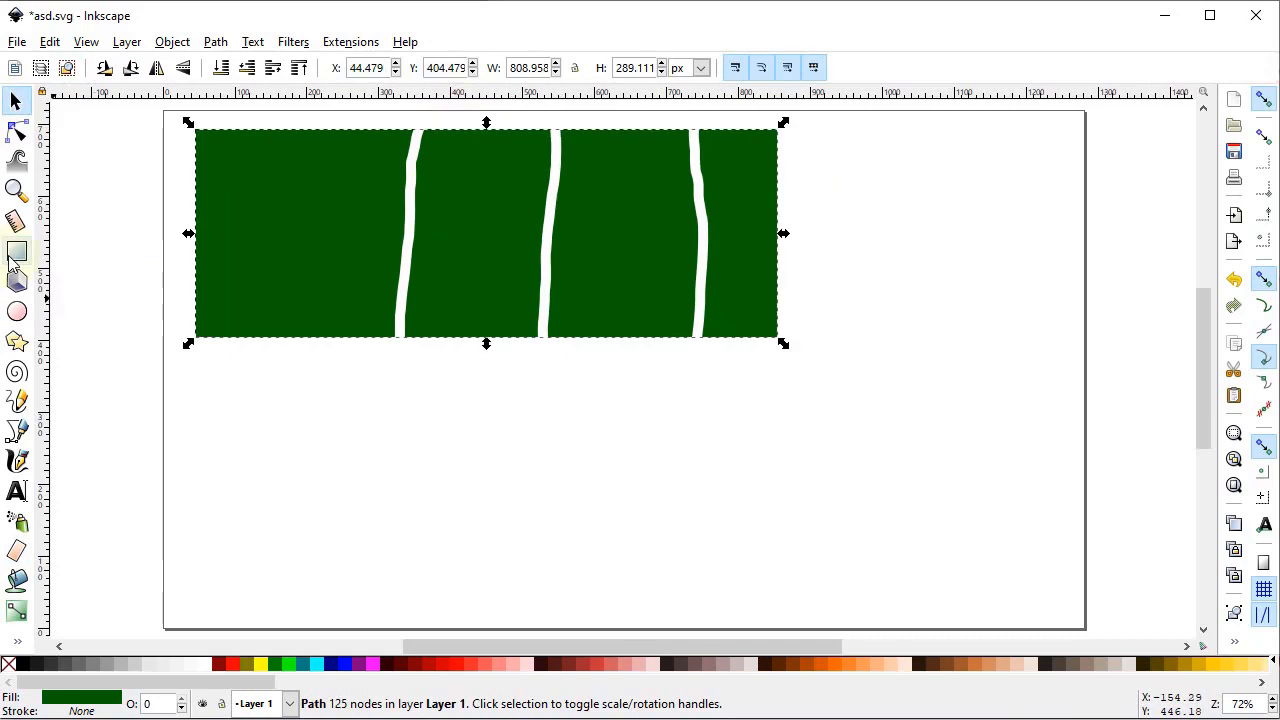
- Draw a rectangle about 769 by 238 px in the page's lower right and erase four strips through it with cut items broken apart
click(16, 253)
mouse_move(457, 387)
mouse_down()
mouse_move(585, 441)
mouse_move(1009, 557)
mouse_up()
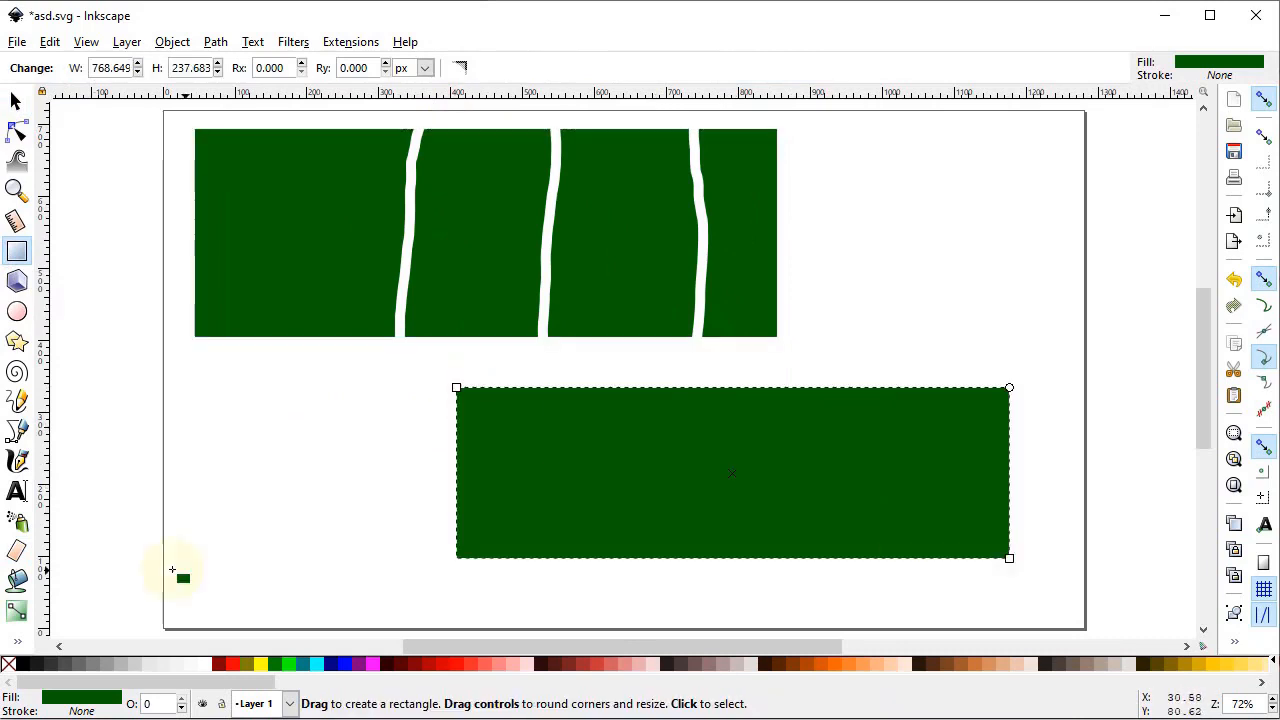
click(17, 552)
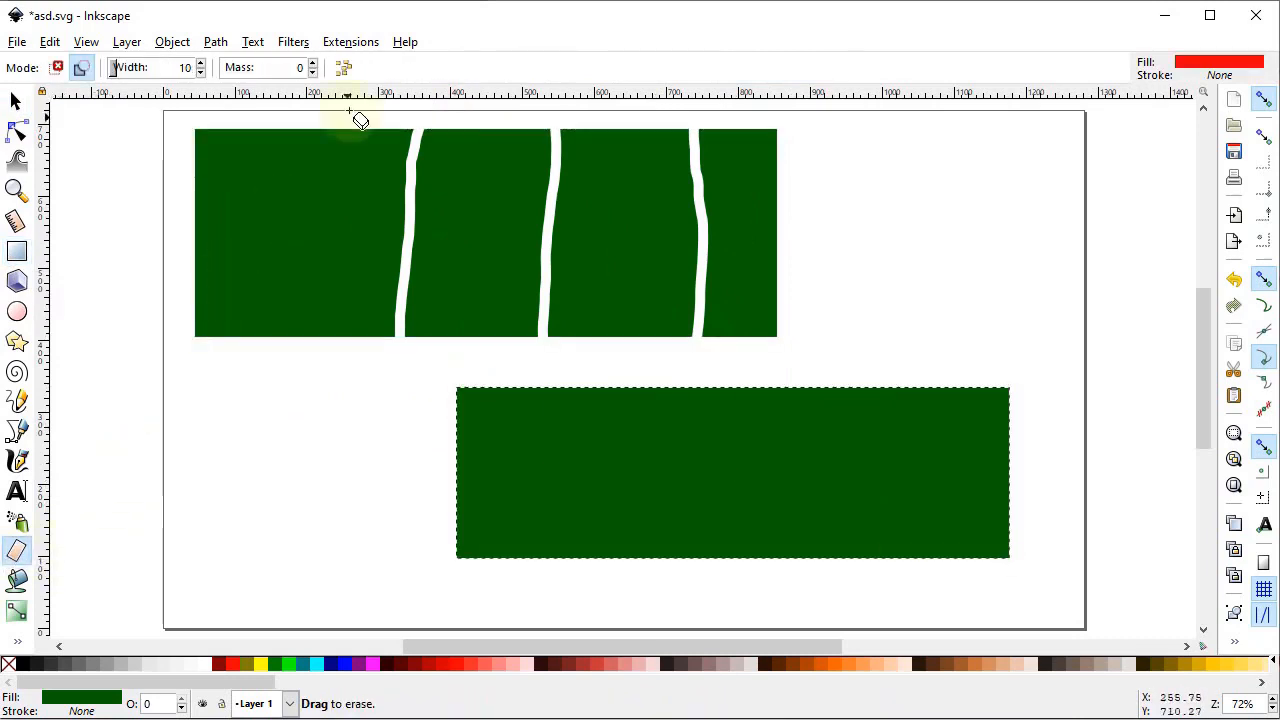
click(345, 68)
mouse_move(525, 603)
mouse_down()
mouse_move(580, 448)
mouse_move(642, 359)
mouse_move(683, 398)
mouse_move(659, 547)
mouse_move(721, 601)
mouse_move(871, 345)
mouse_move(902, 339)
mouse_move(909, 539)
mouse_move(1006, 606)
mouse_up()
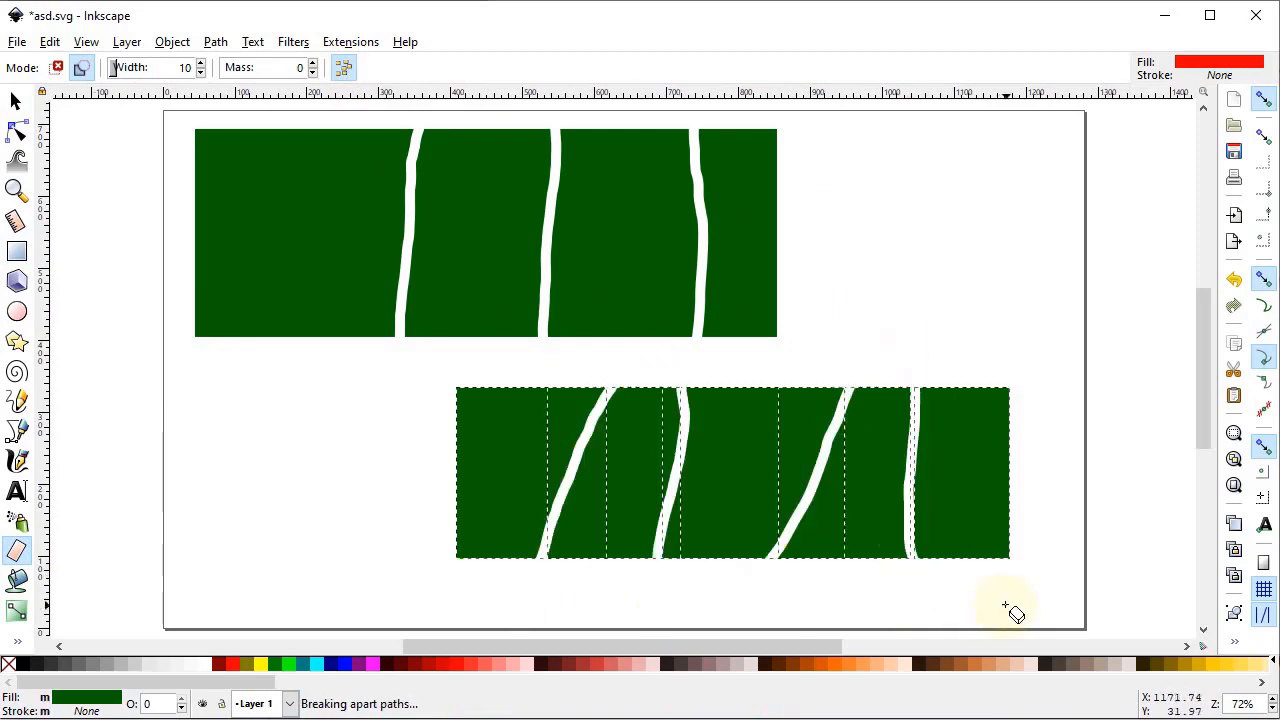
- Move the three leftmost pieces of the lower rectangle apart and shift the upper cut rectangle toward the right
click(15, 100)
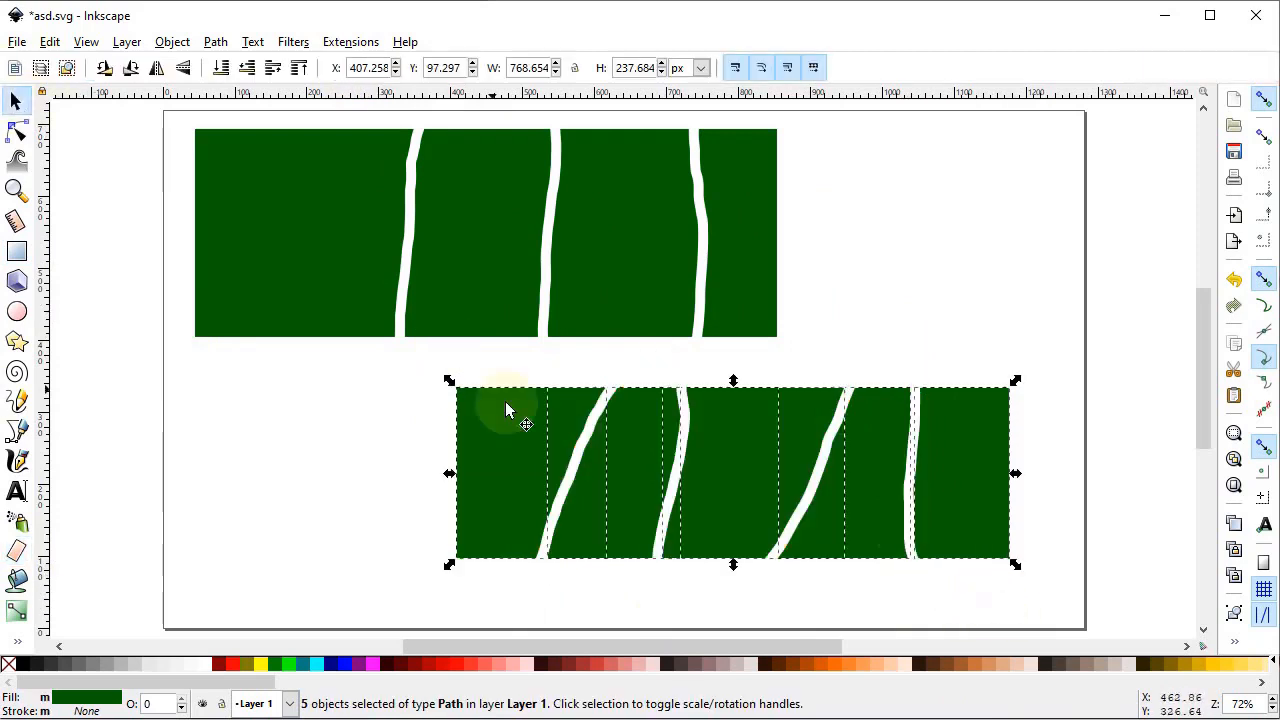
click(675, 610)
drag(519, 509, 351, 512)
drag(630, 486, 522, 538)
drag(742, 474, 712, 527)
drag(637, 337, 698, 333)
click(225, 484)
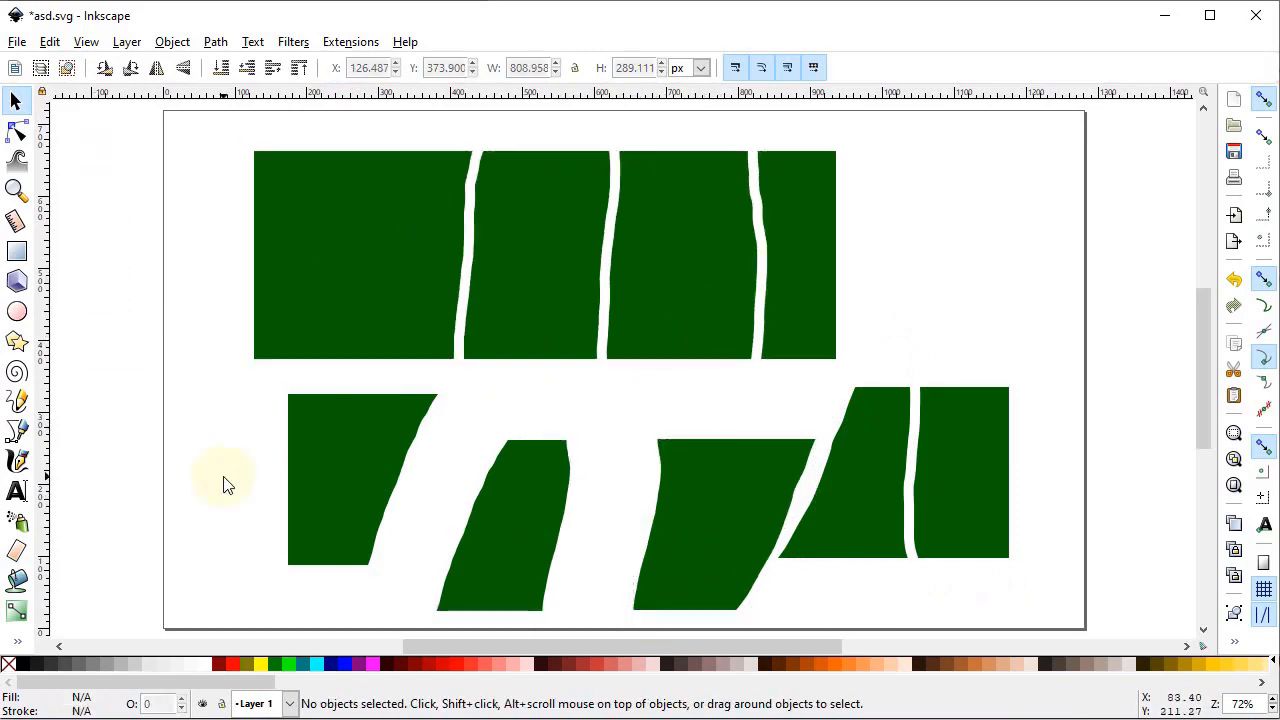
- Fill the two leftmost pieces of the lower rectangle with red (#FF0000) using the Paint Bucket tool
click(17, 580)
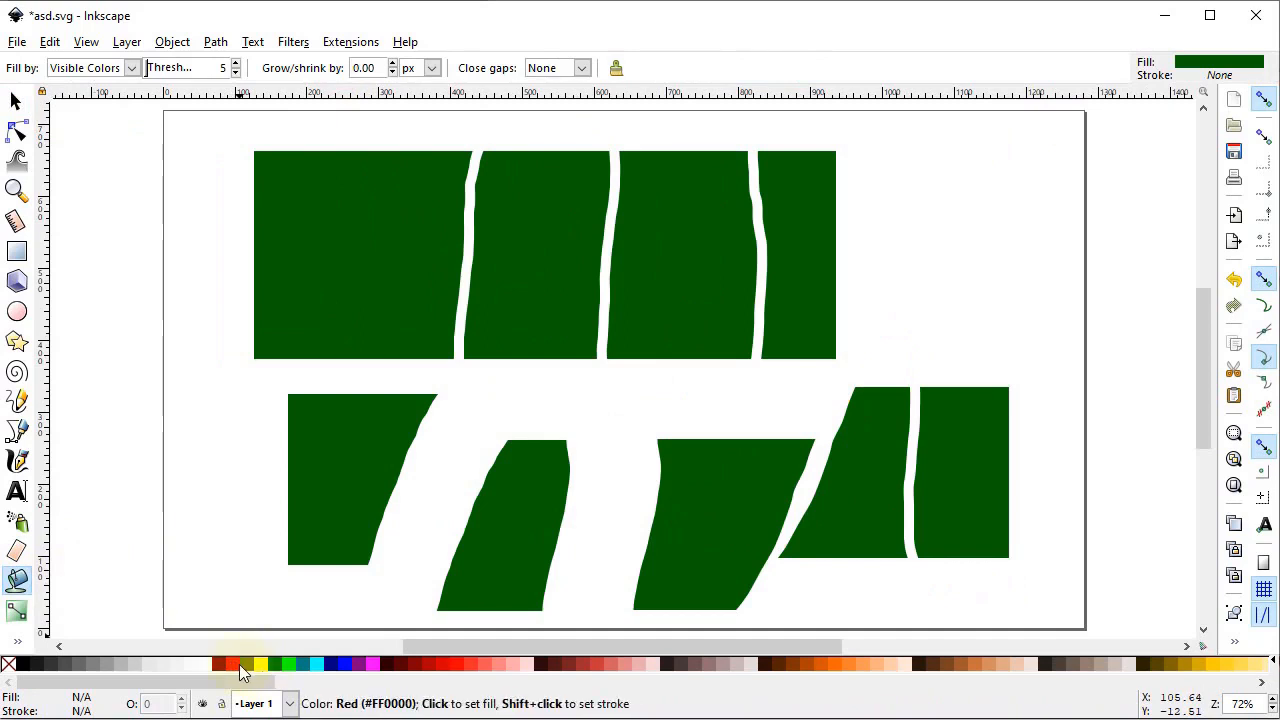
click(233, 664)
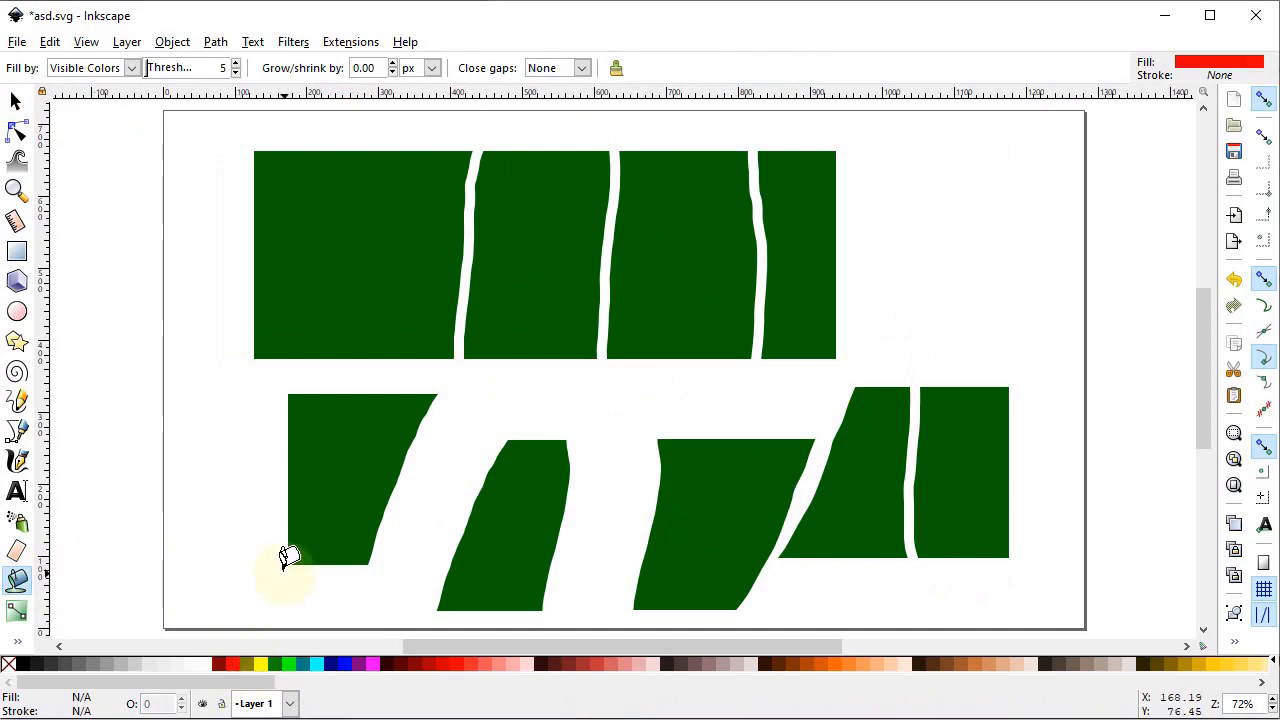
click(351, 463)
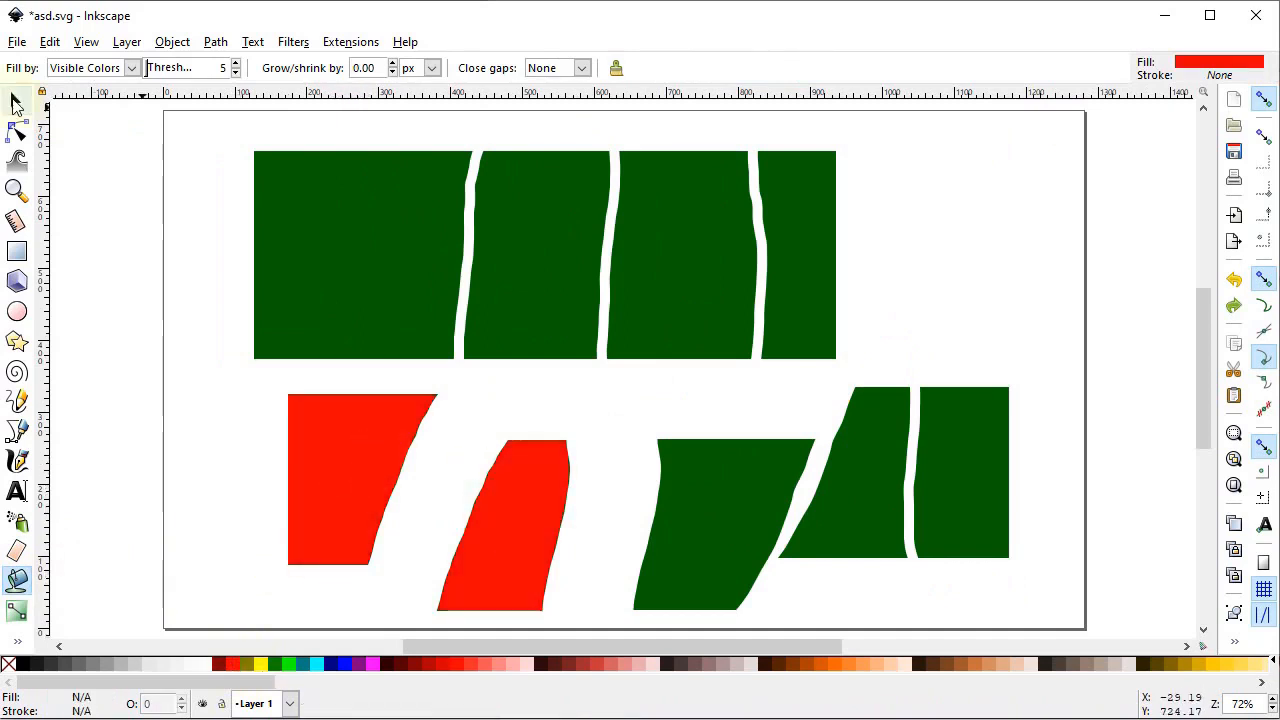
- Move the upper cut rectangle toward the page's upper-left corner and fill its second piece from the left with red using Paint Bucket
click(17, 103)
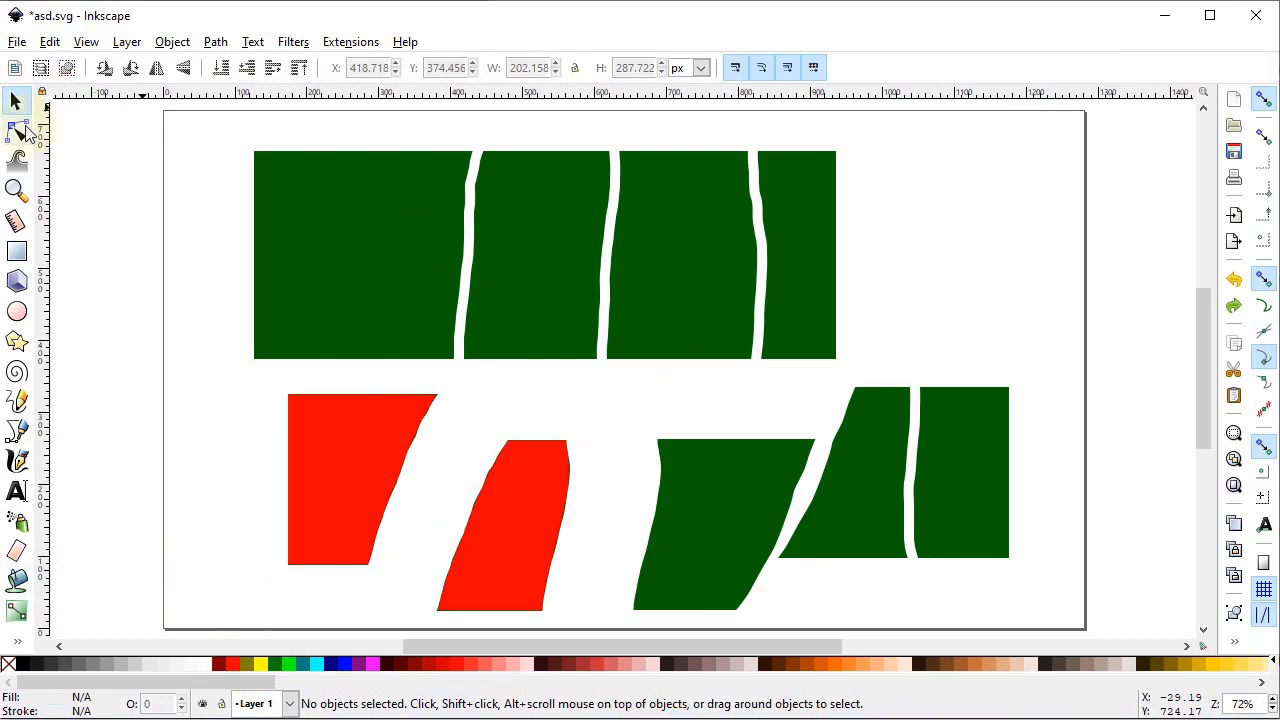
drag(340, 331, 299, 300)
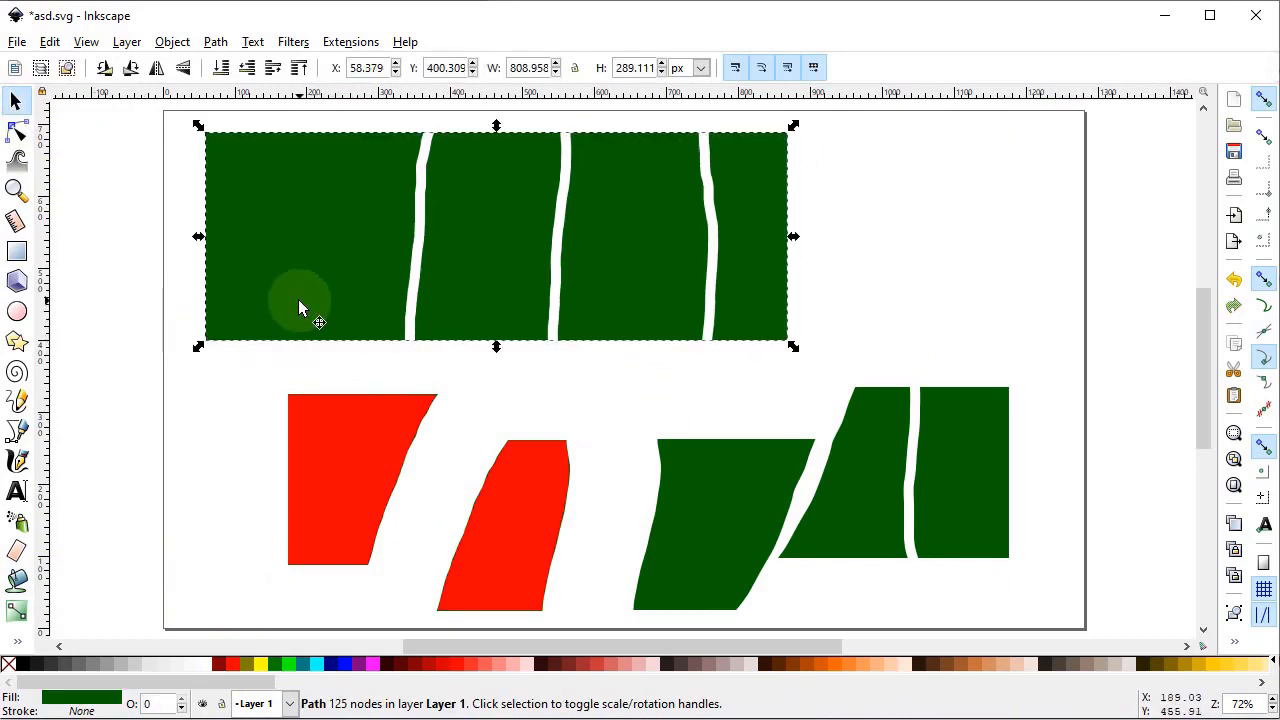
click(17, 580)
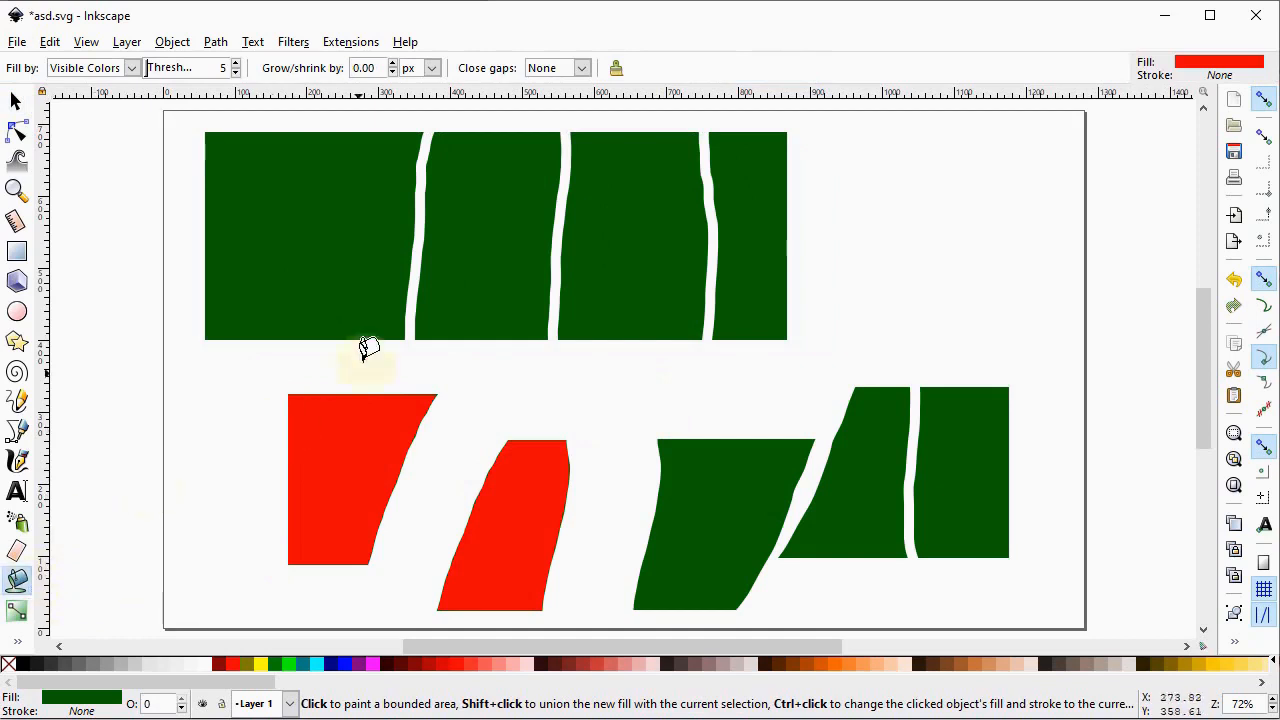
click(452, 300)
click(456, 298)
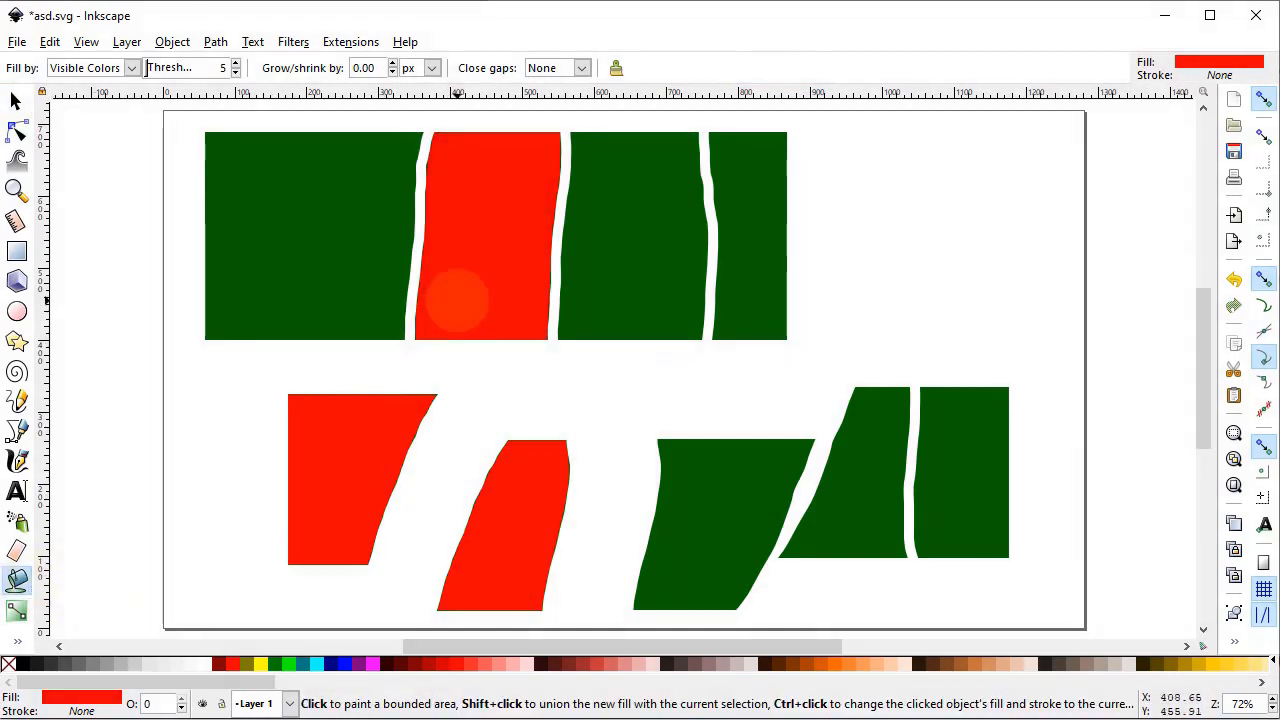
- Delete all the cut and filled shapes from the page
click(16, 101)
drag(1100, 120, 166, 628)
key(Delete)
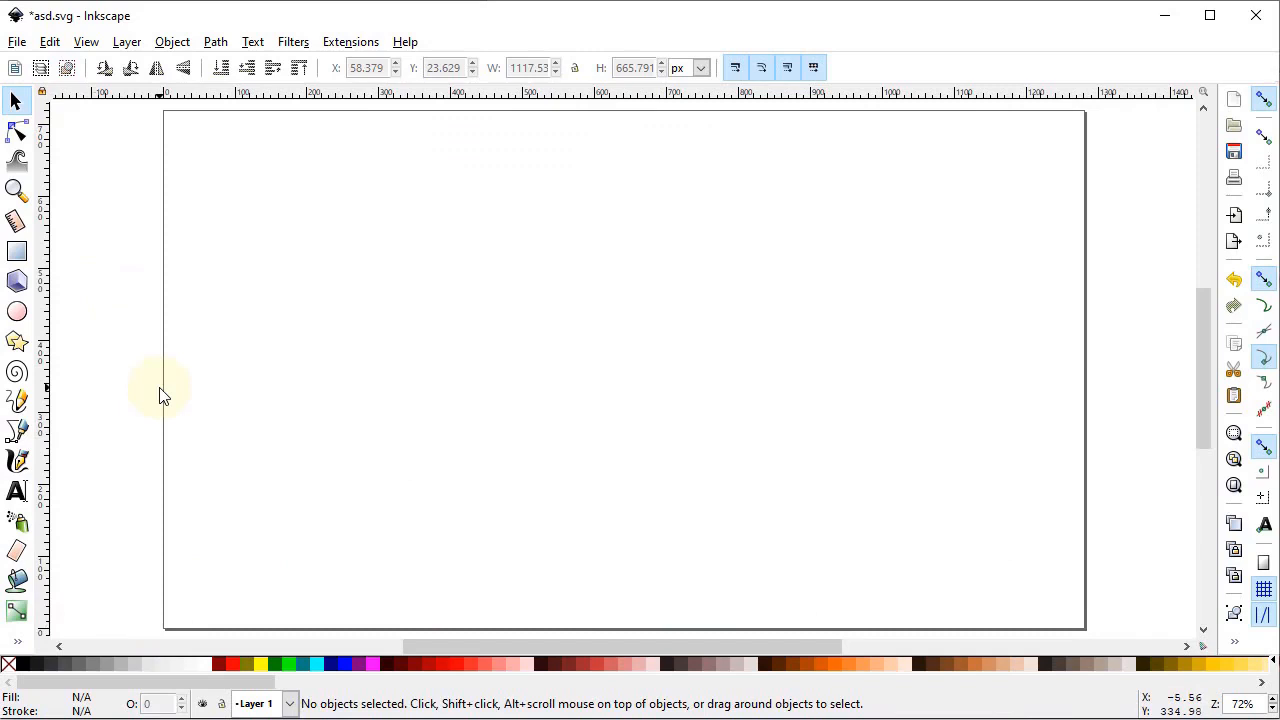
- Draw a red circle about 435 px in diameter and move it to the page's left edge
click(17, 311)
drag(214, 300, 271, 263)
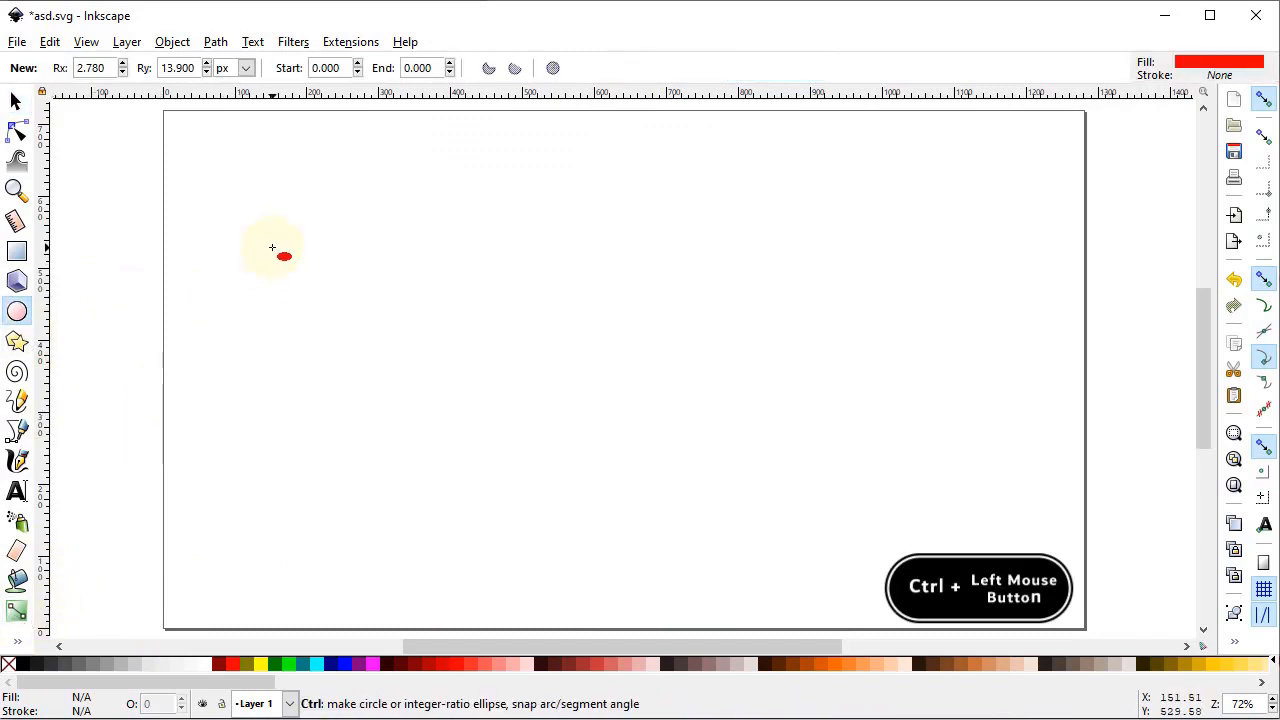
drag(267, 218, 506, 509)
drag(331, 284, 228, 245)
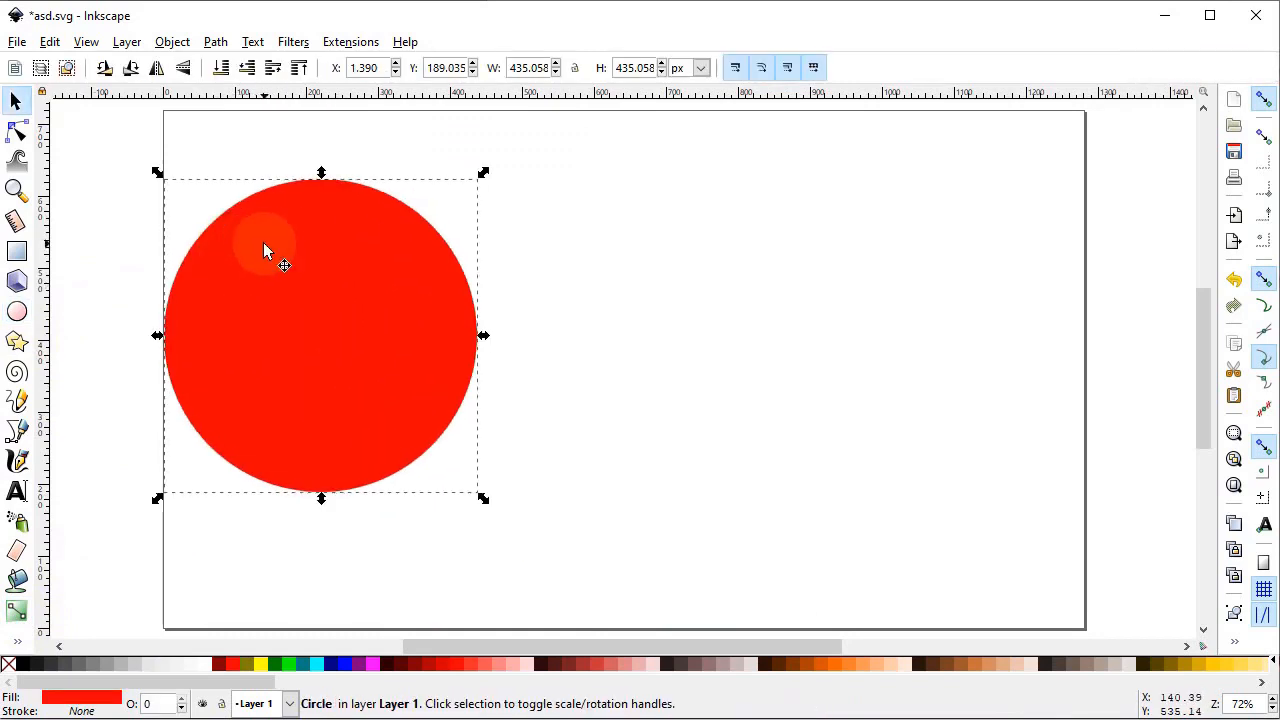
- Duplicate the circle, place the copy in the page's right half, and shift the original slightly away from the left edge
right_click(263, 242)
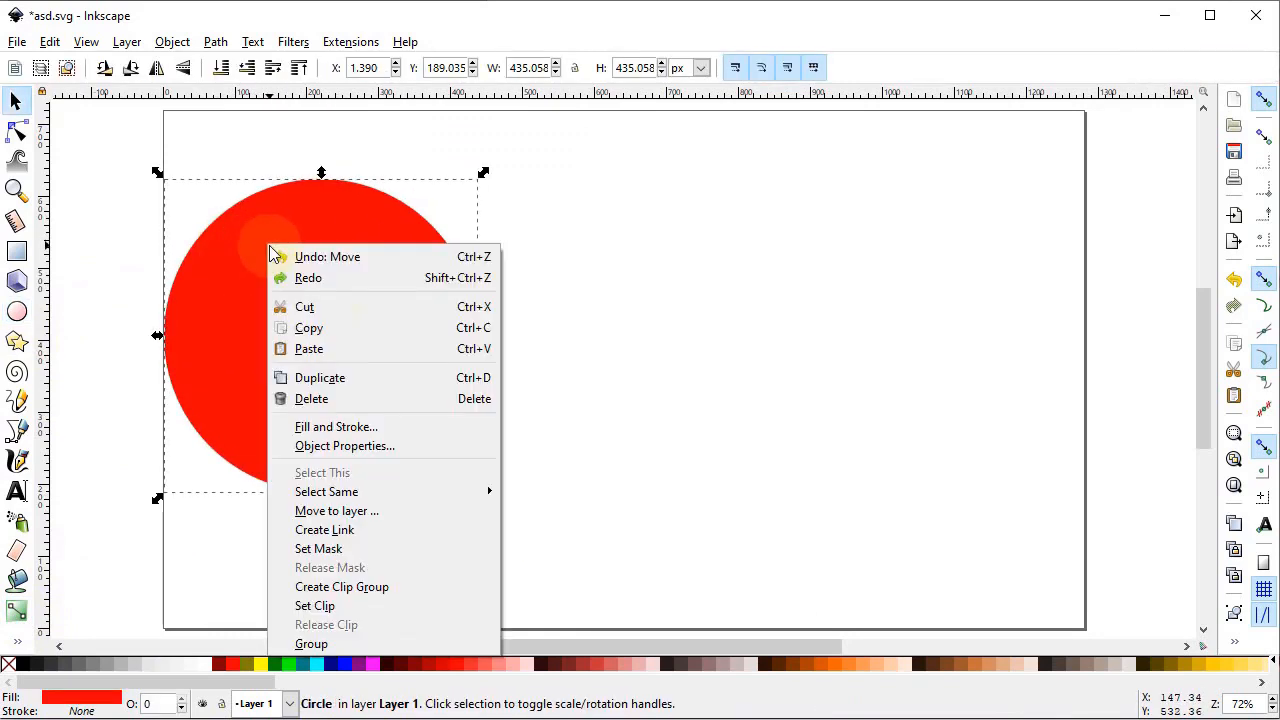
click(360, 374)
drag(254, 332, 795, 325)
drag(417, 362, 489, 359)
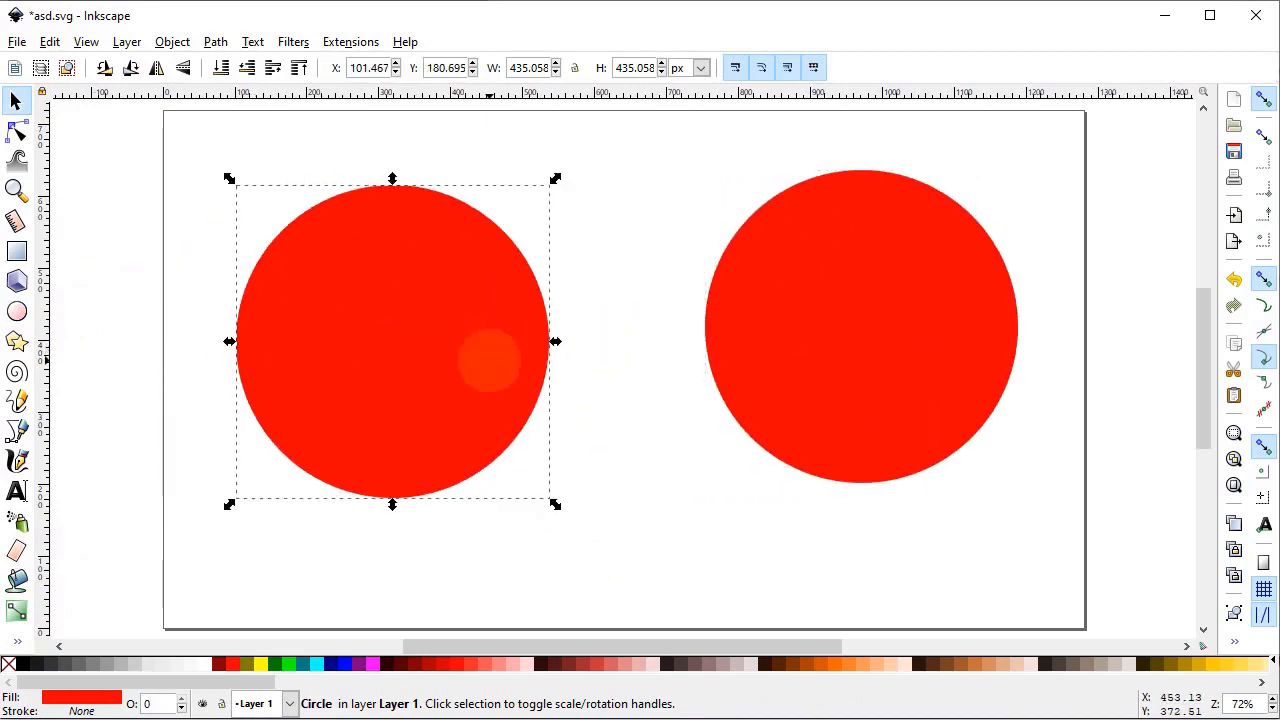
- Apply a linear gradient to the left circle from its lower left to its upper right, with the end stop coloured #FF7F2A
click(16, 612)
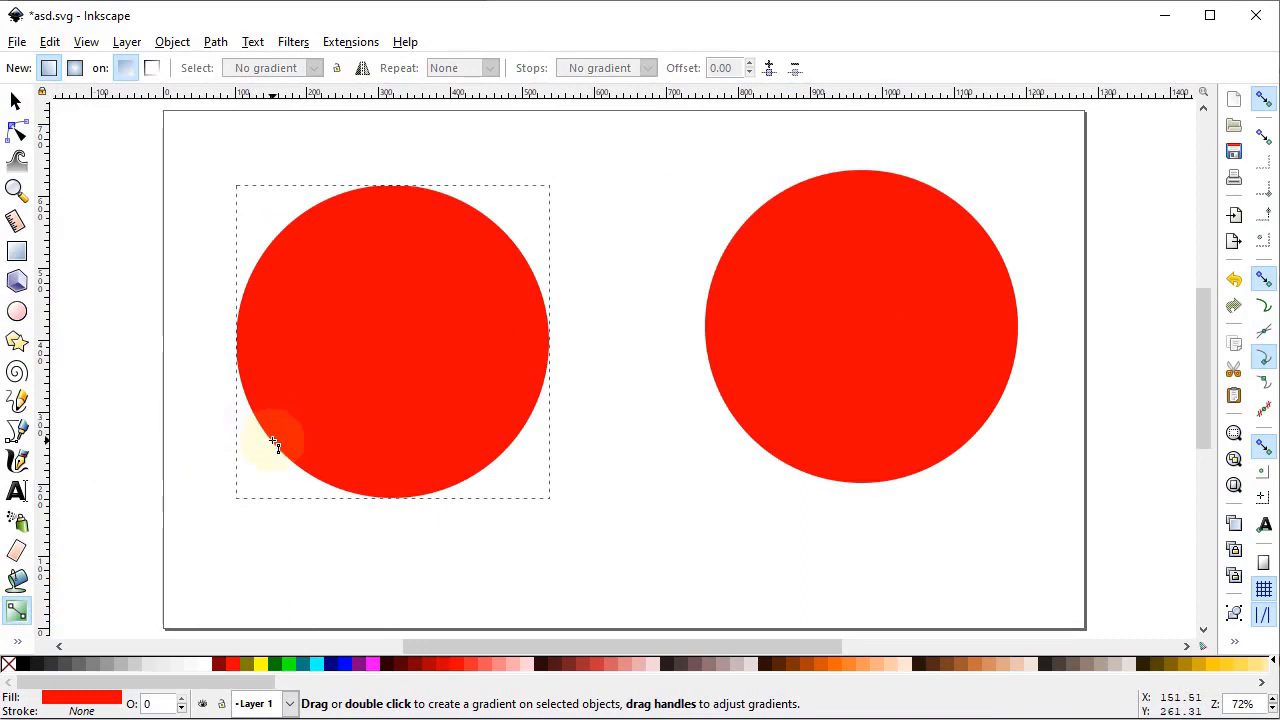
drag(273, 441, 510, 237)
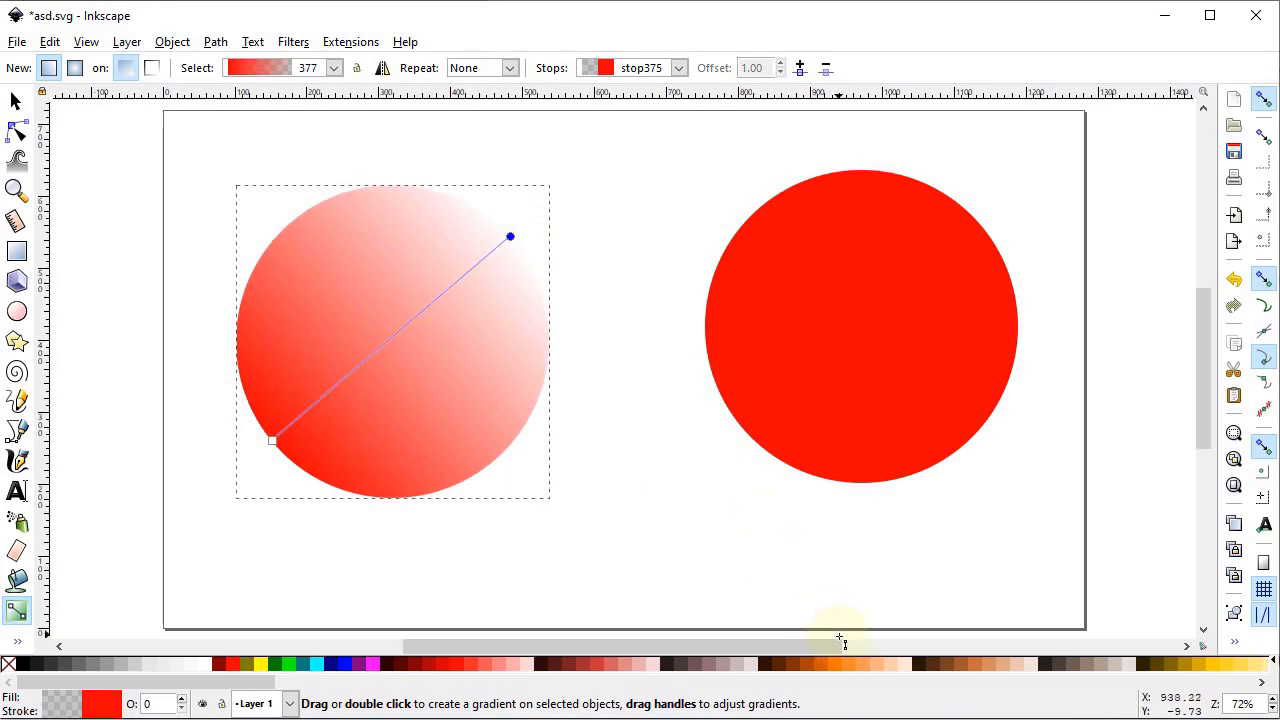
click(855, 668)
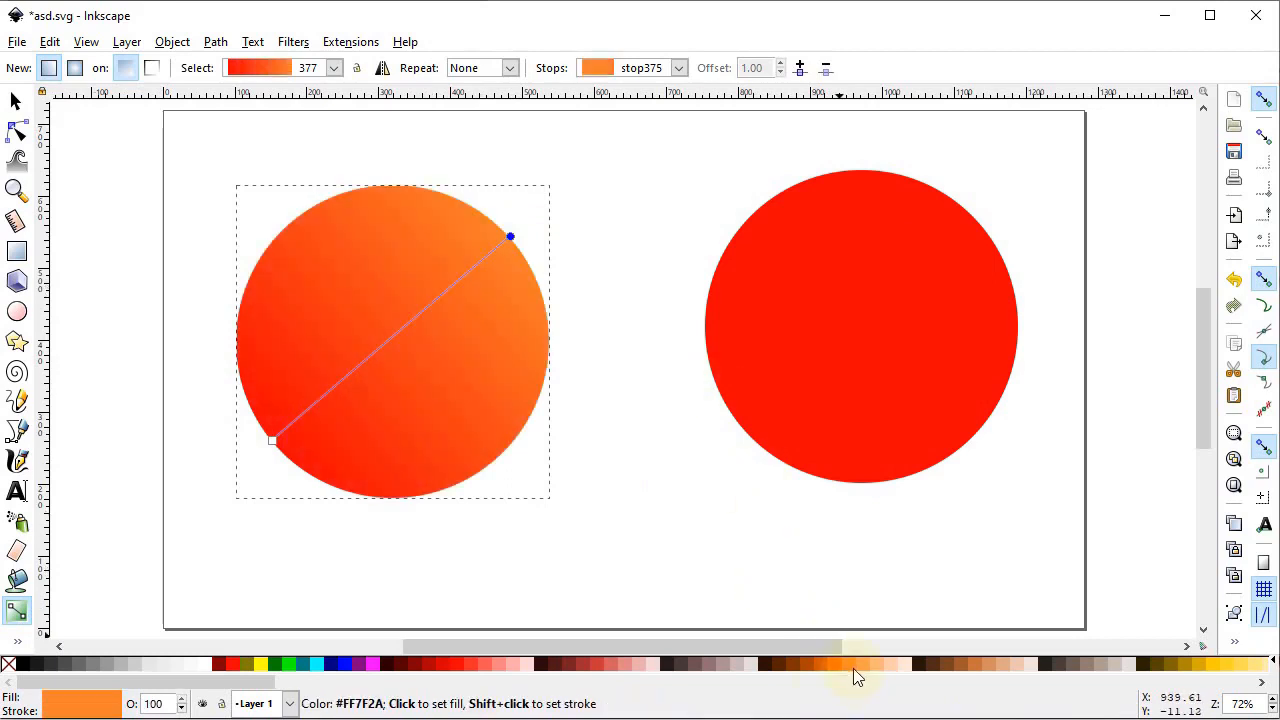
click(272, 441)
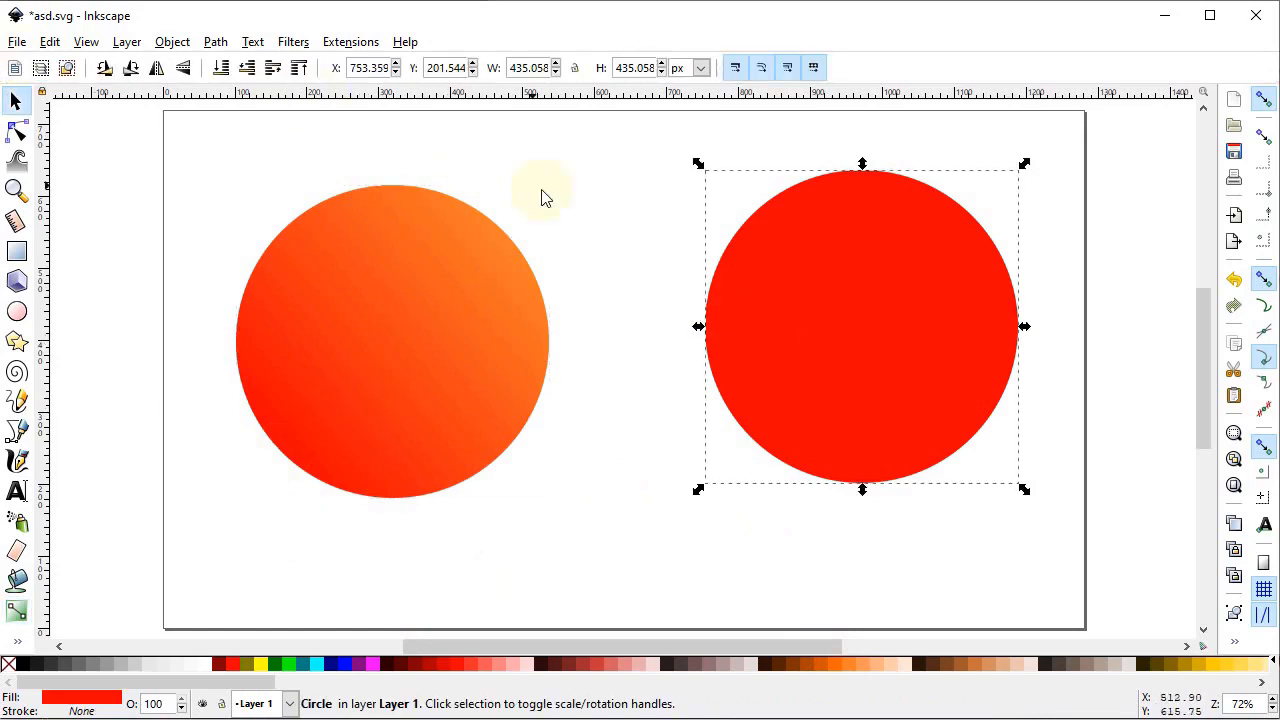
- Apply a radial gradient to the right circle, running from its centre out to its right edge
click(41, 68)
click(65, 122)
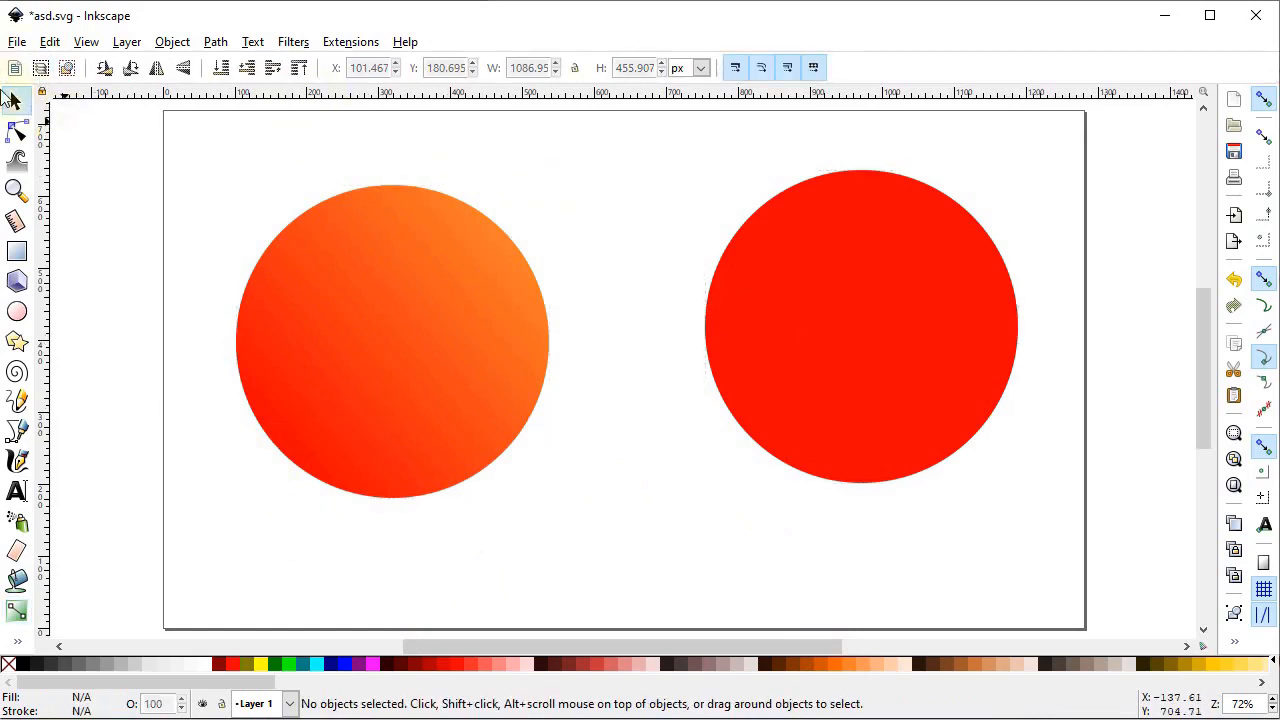
click(812, 266)
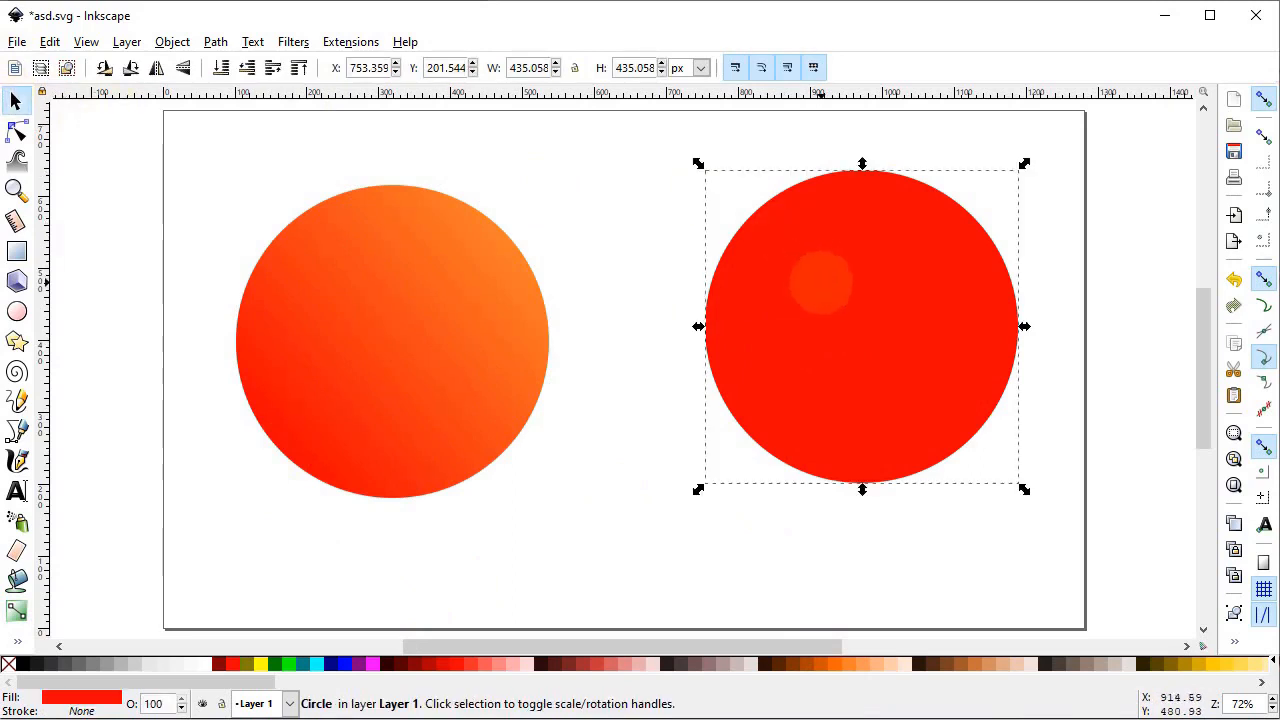
click(22, 610)
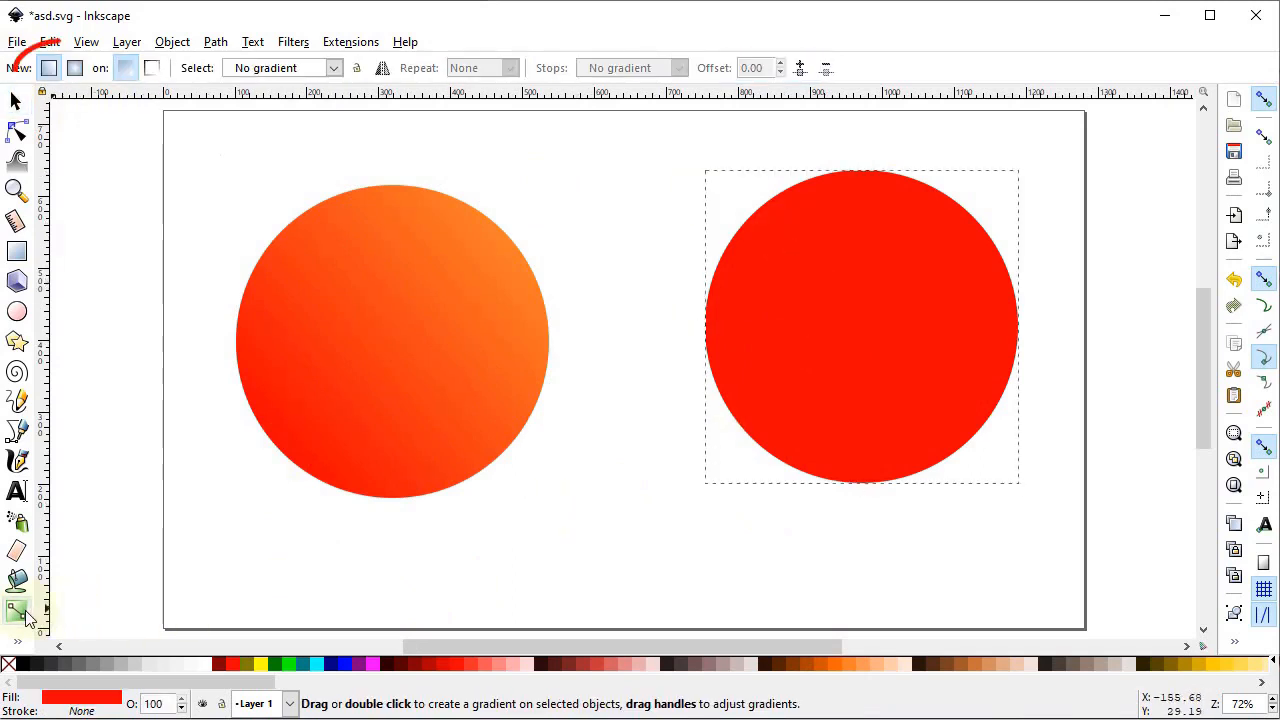
click(76, 70)
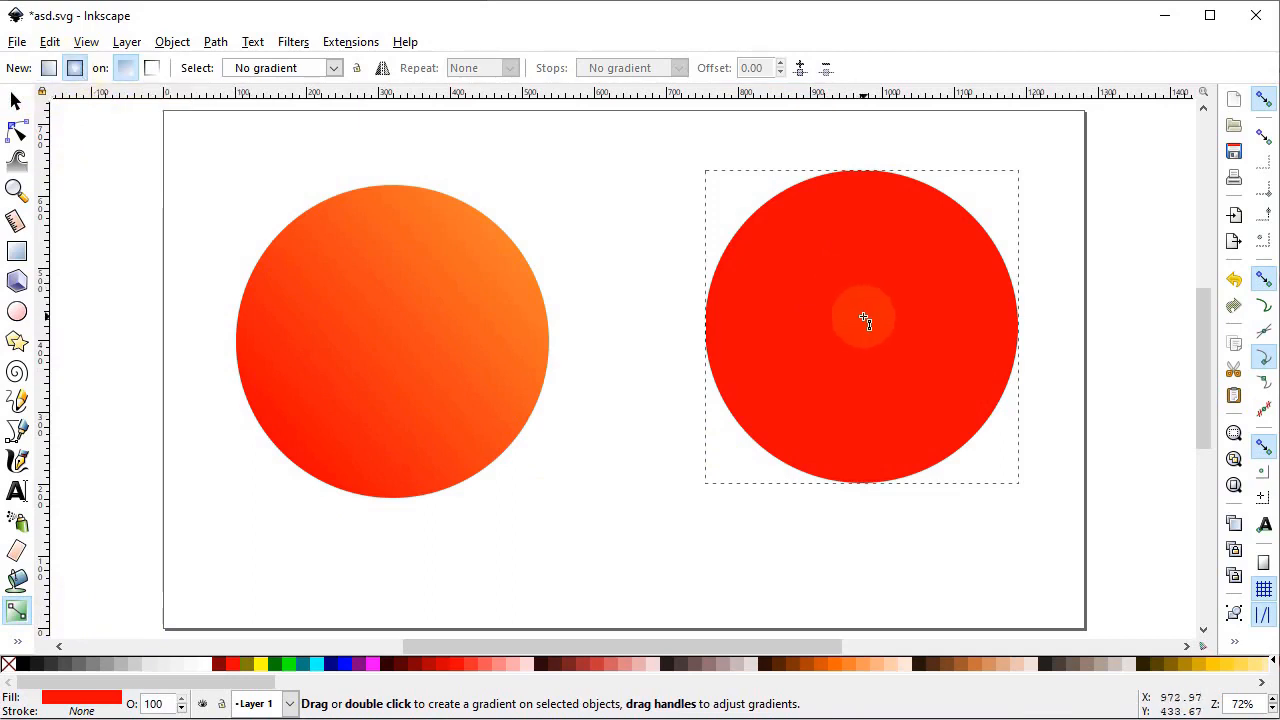
drag(865, 320, 1017, 313)
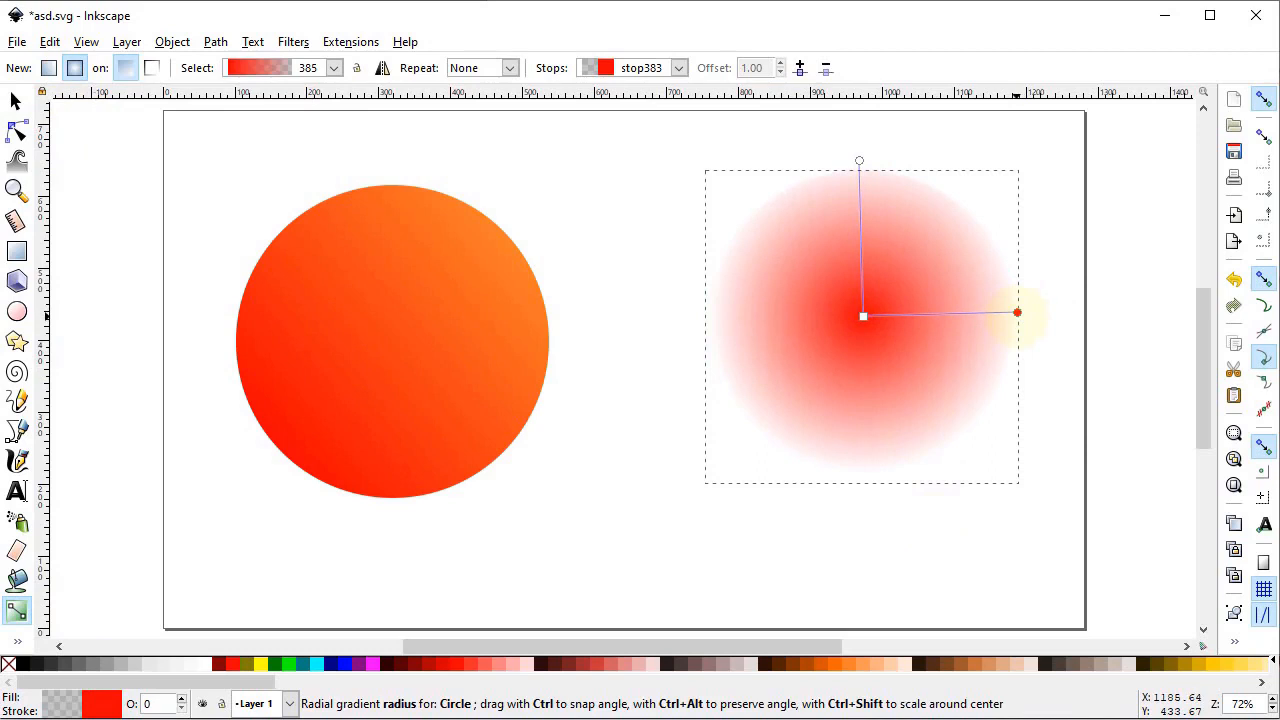
- Colour the radial gradient's outer stop teal and its centre #FF6600, and shift the centre toward the circle's upper left
click(302, 663)
click(863, 316)
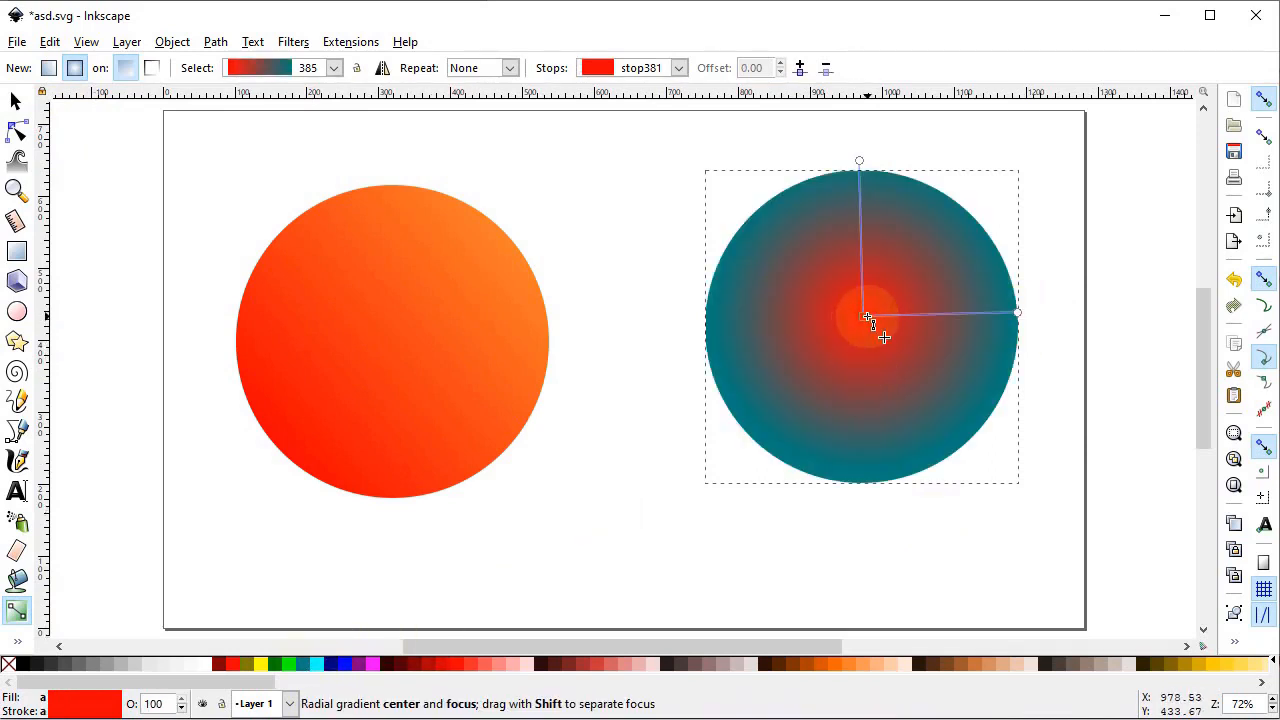
click(834, 664)
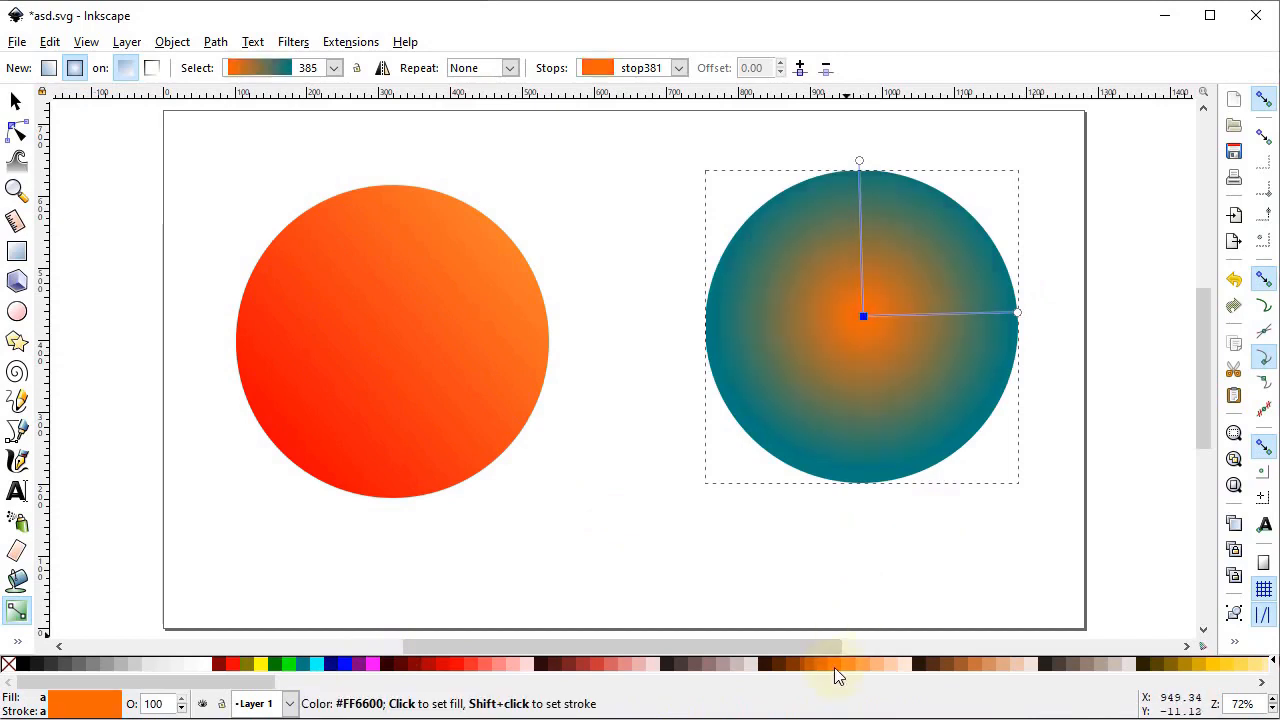
click(779, 403)
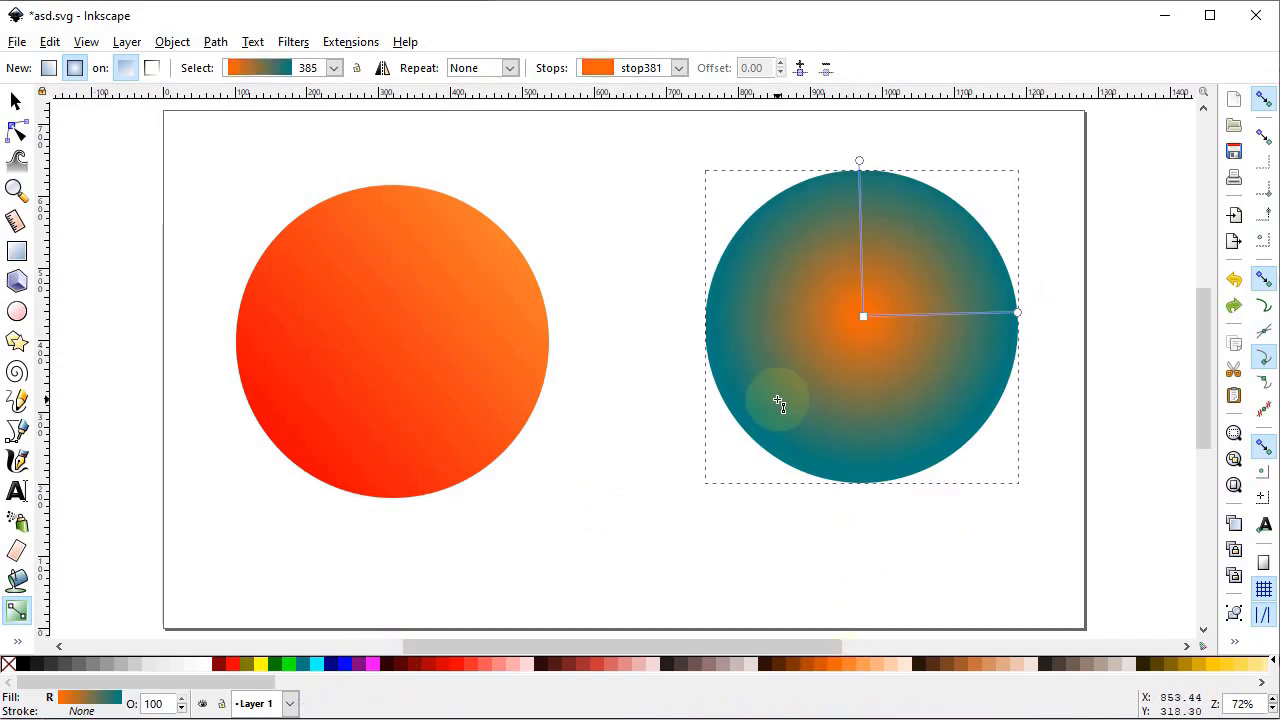
drag(867, 319, 815, 228)
- Delete both gradient circles from the page
key(s)
drag(1065, 138, 197, 571)
key(Delete)
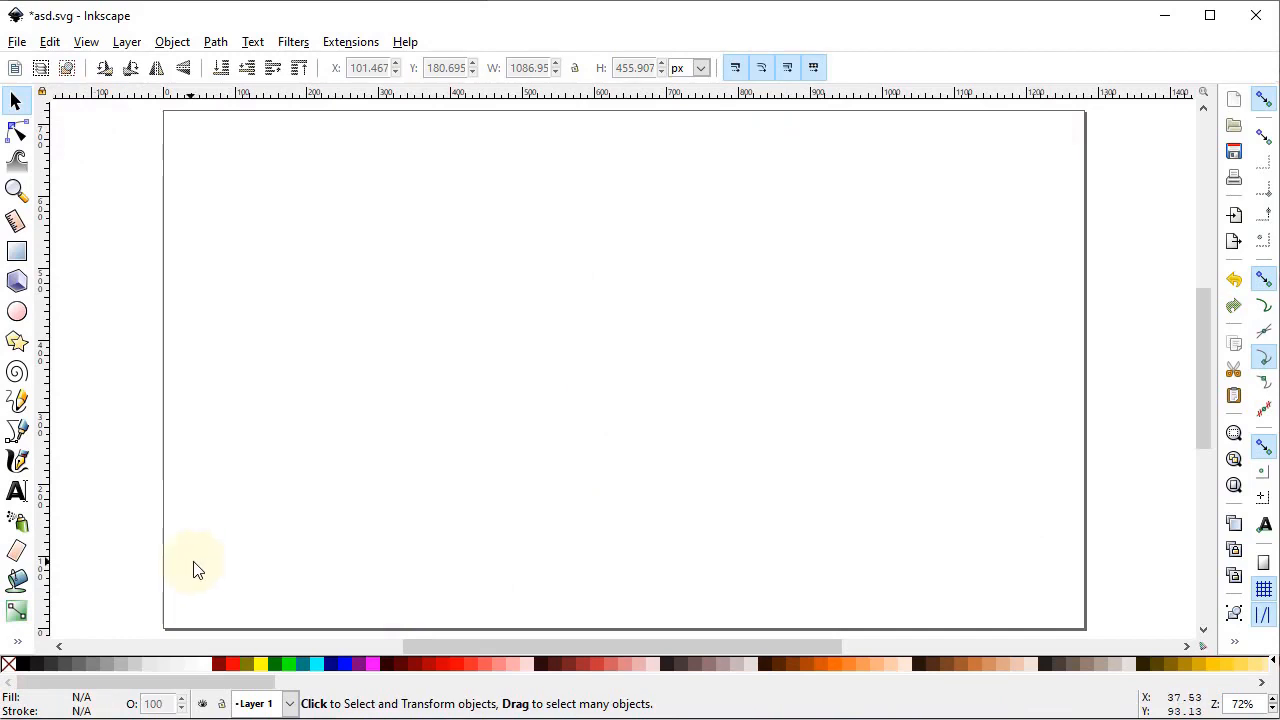
- Draw an ellipse about 863 by 357 px mid-page and apply a mesh gradient with 1 row and 1 column to its fill
click(16, 314)
drag(286, 236, 903, 503)
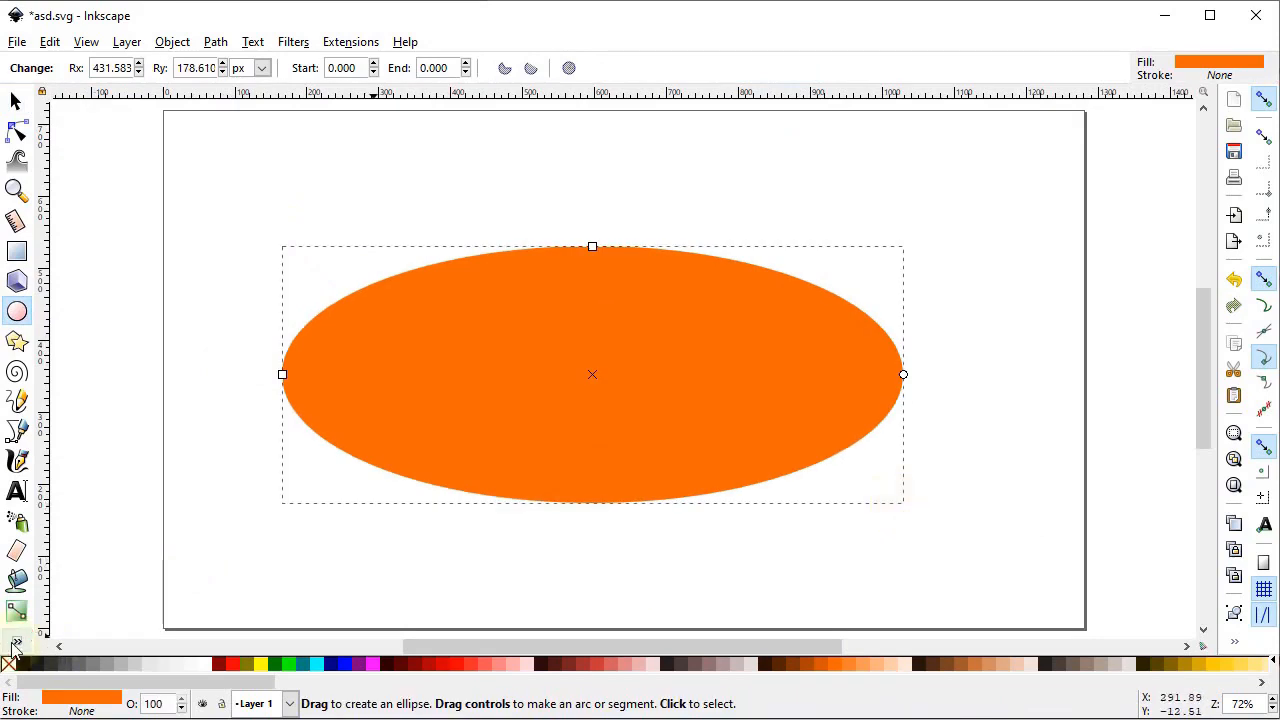
click(15, 643)
click(55, 645)
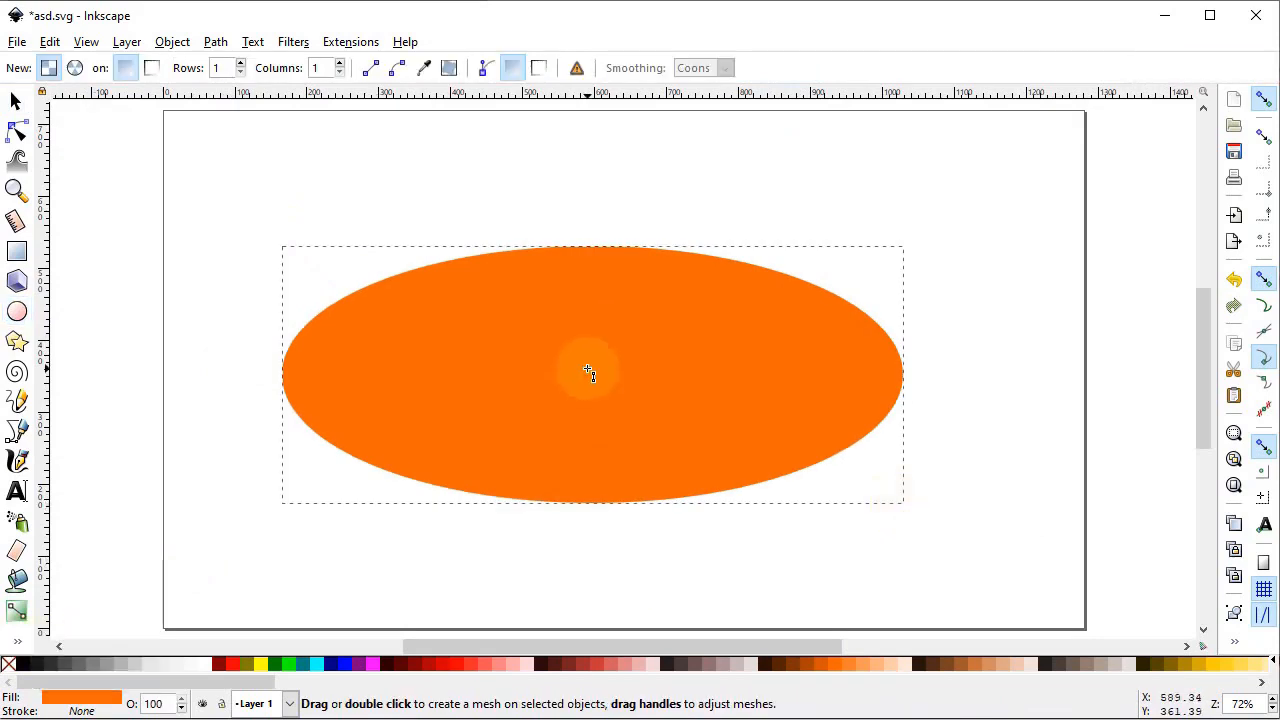
double_click(592, 358)
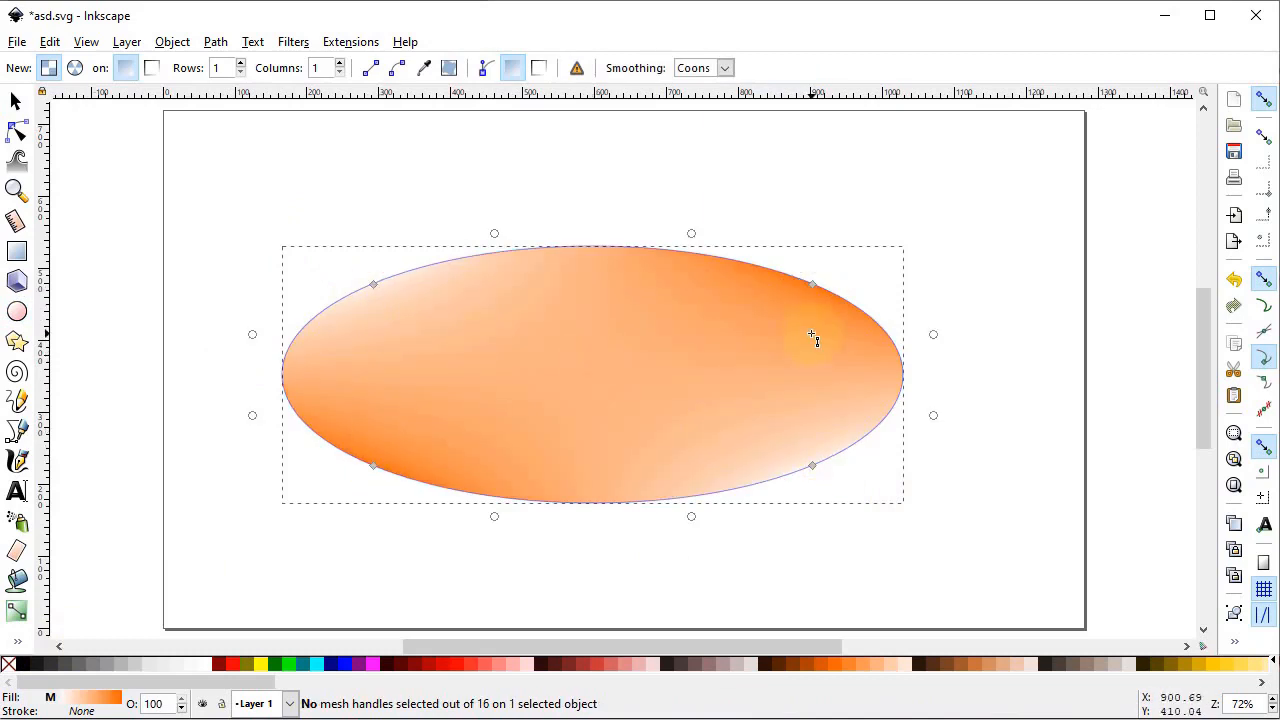
- Colour the ellipse's mesh corners: upper left red, lower right yellow-orange and lower left teal
click(373, 285)
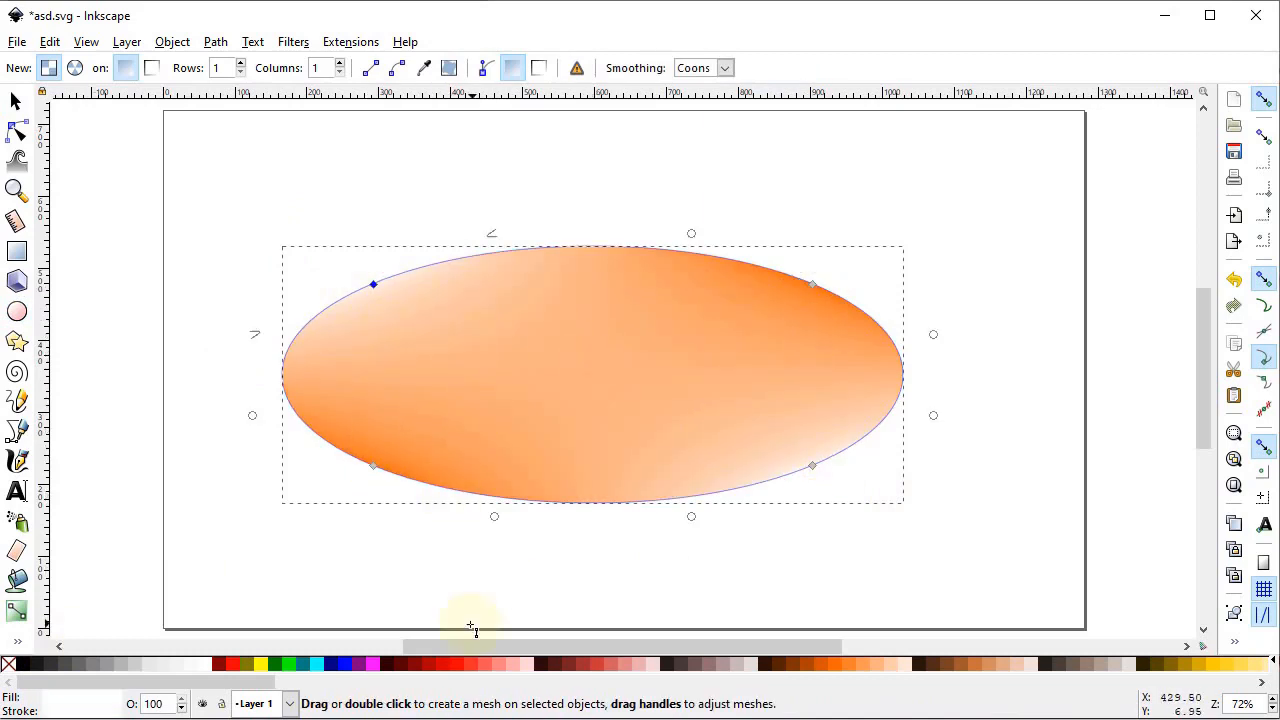
click(232, 663)
click(812, 286)
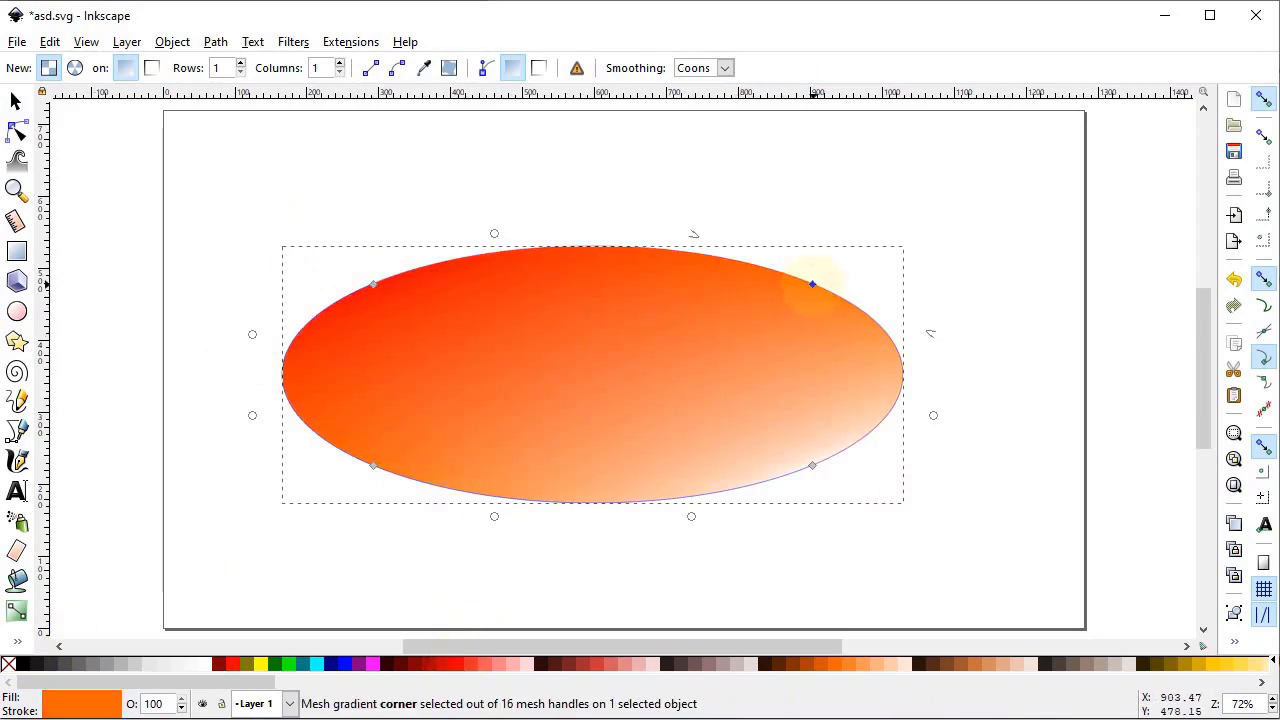
click(812, 465)
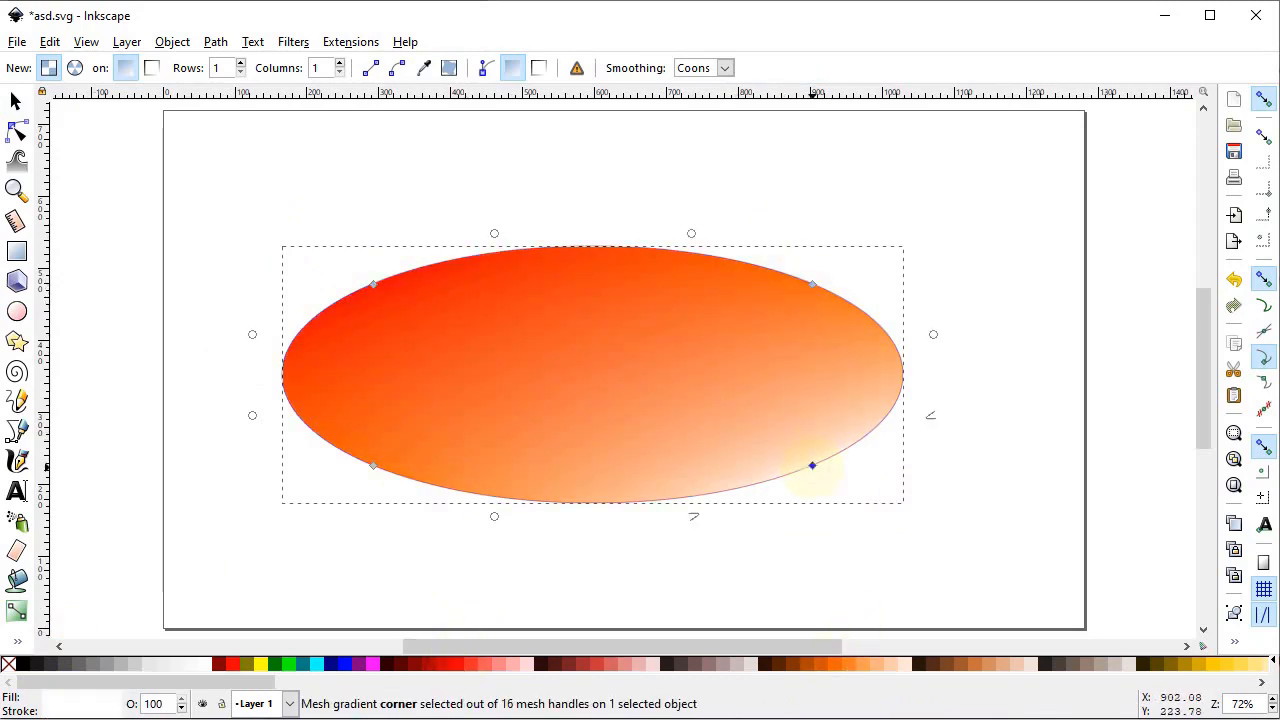
click(1220, 665)
click(373, 466)
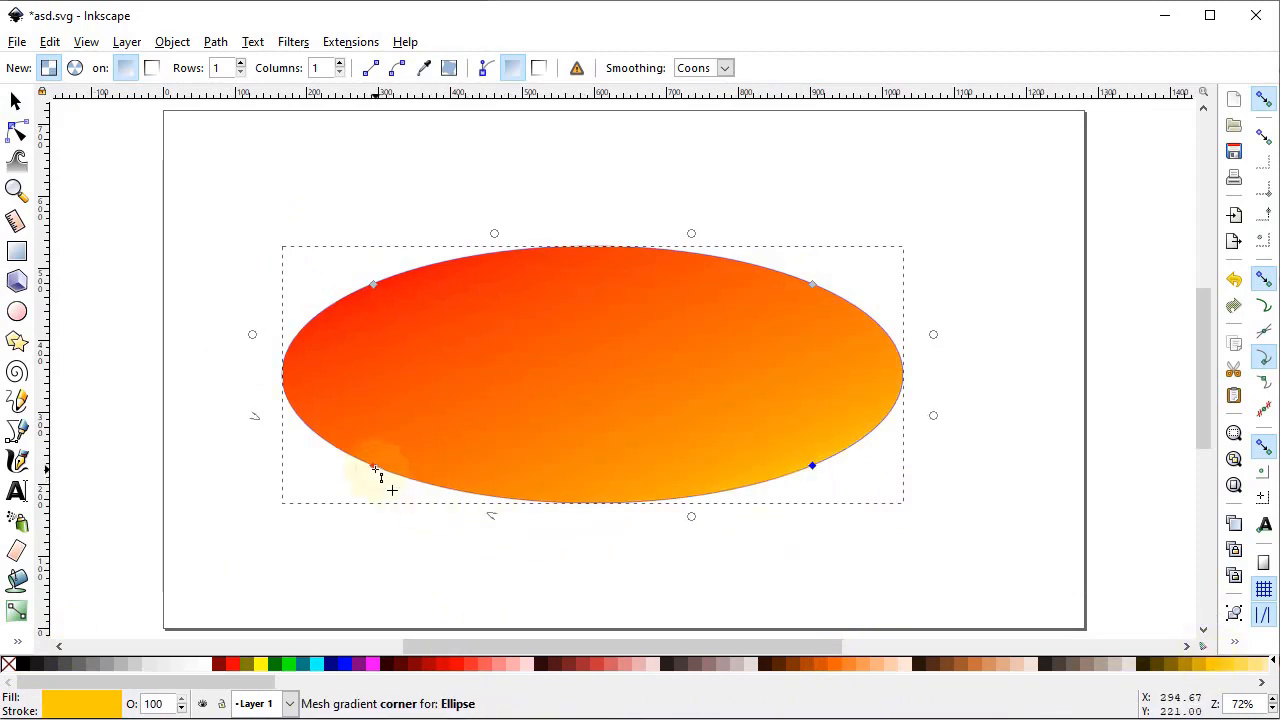
click(318, 665)
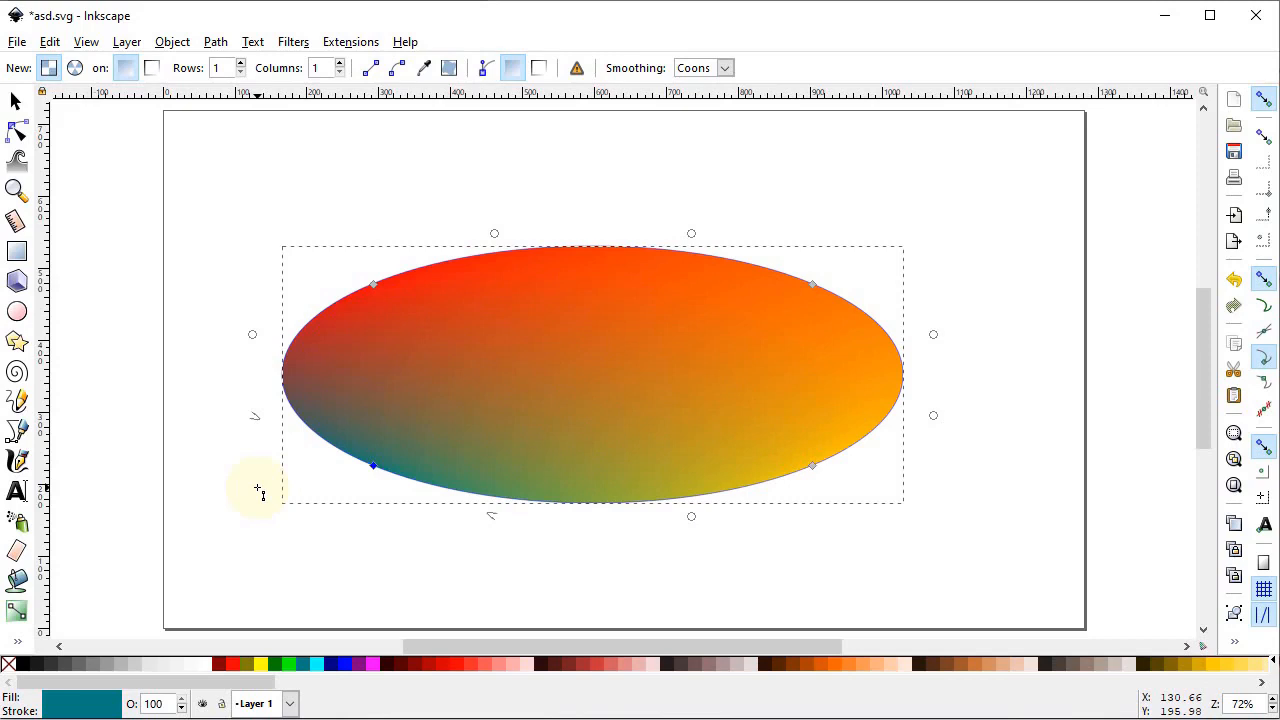
- Delete the mesh-gradient ellipse
click(15, 100)
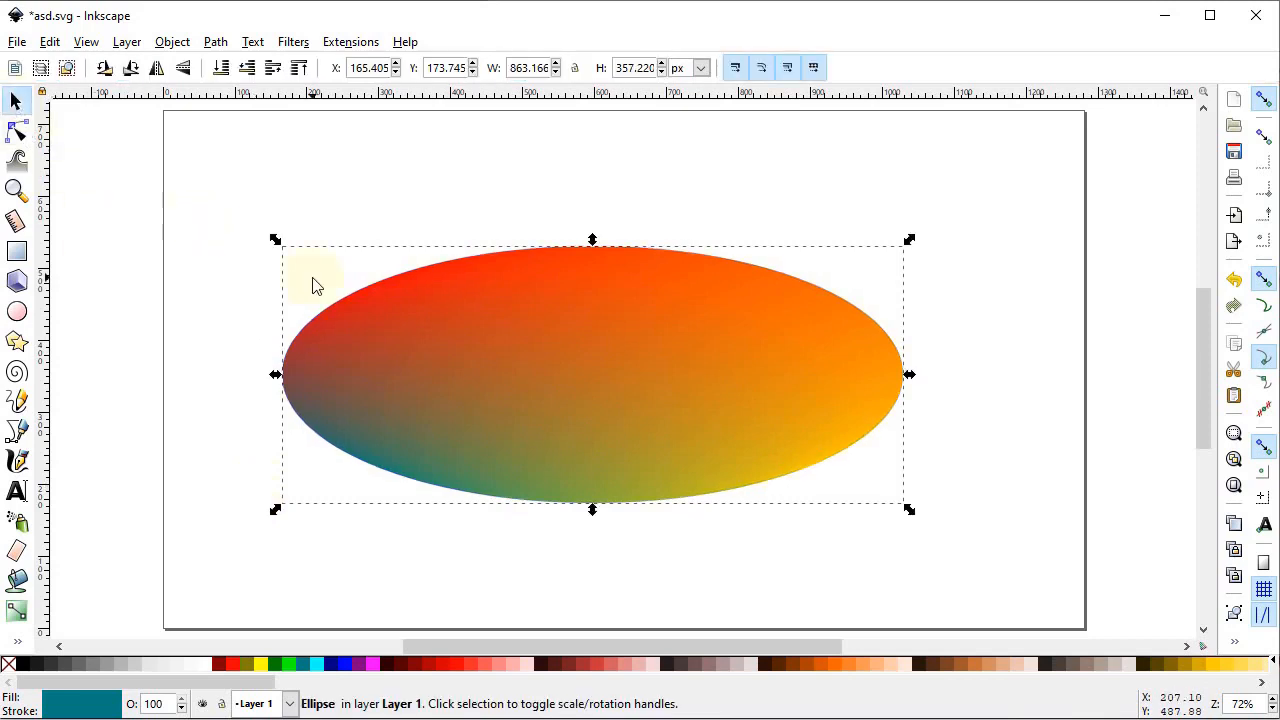
key(Delete)
click(16, 640)
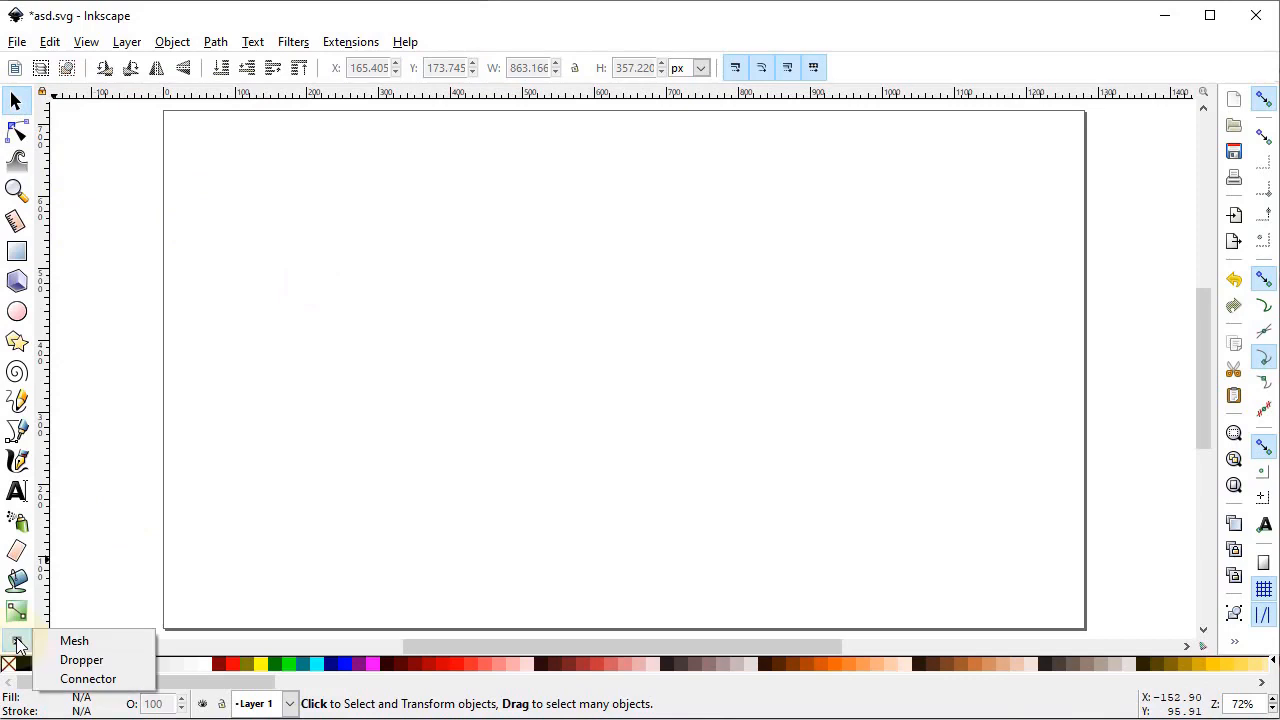
click(80, 661)
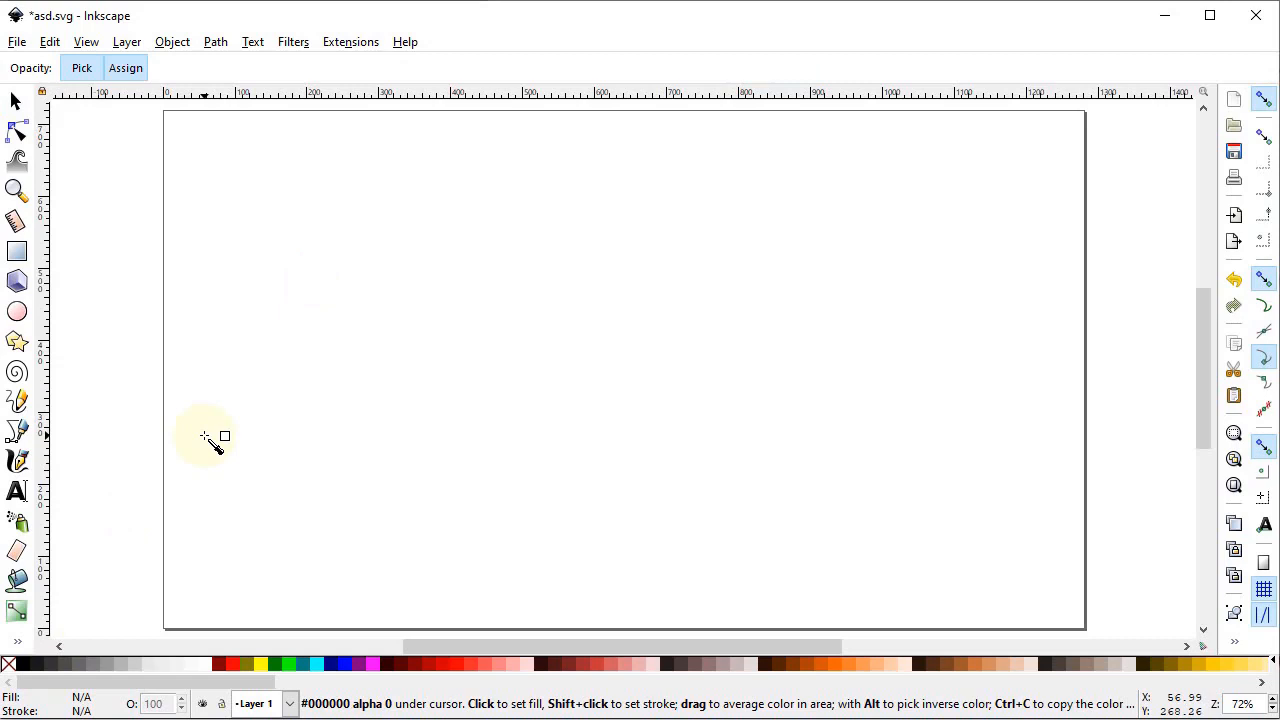
key(s)
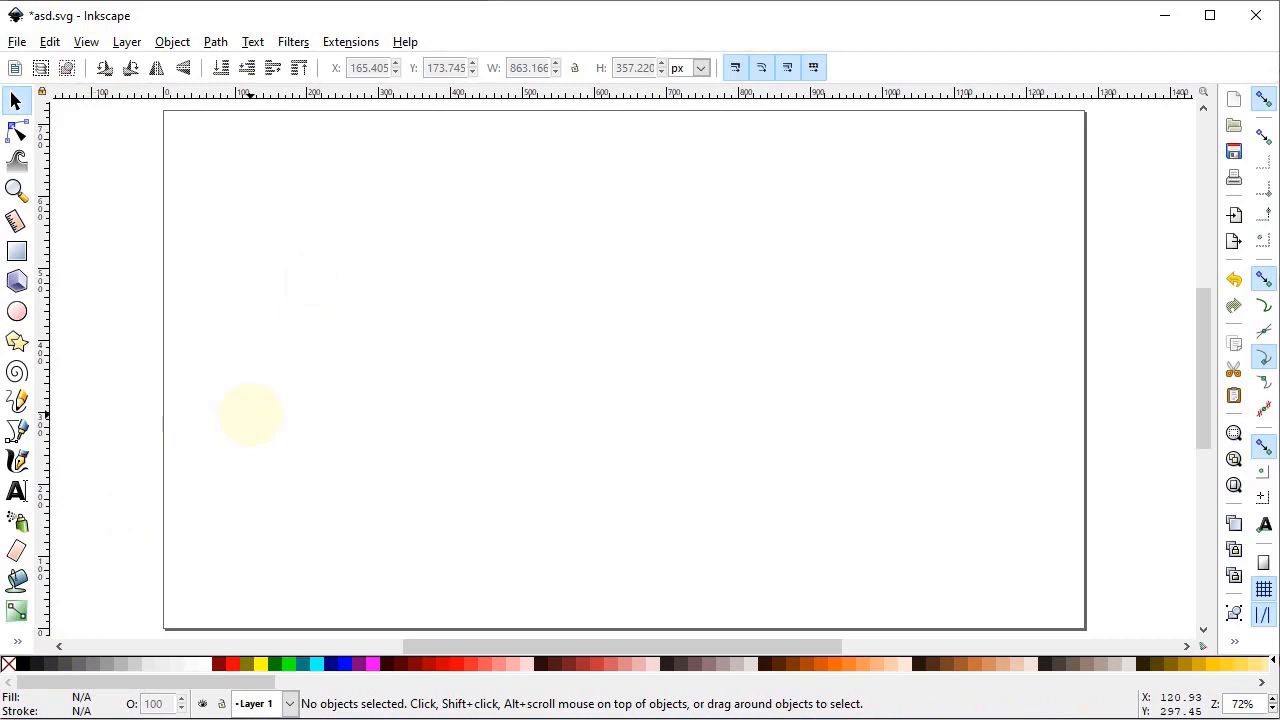
- Import the colour palette image as an embedded image and place it over the right half of the page
click(17, 41)
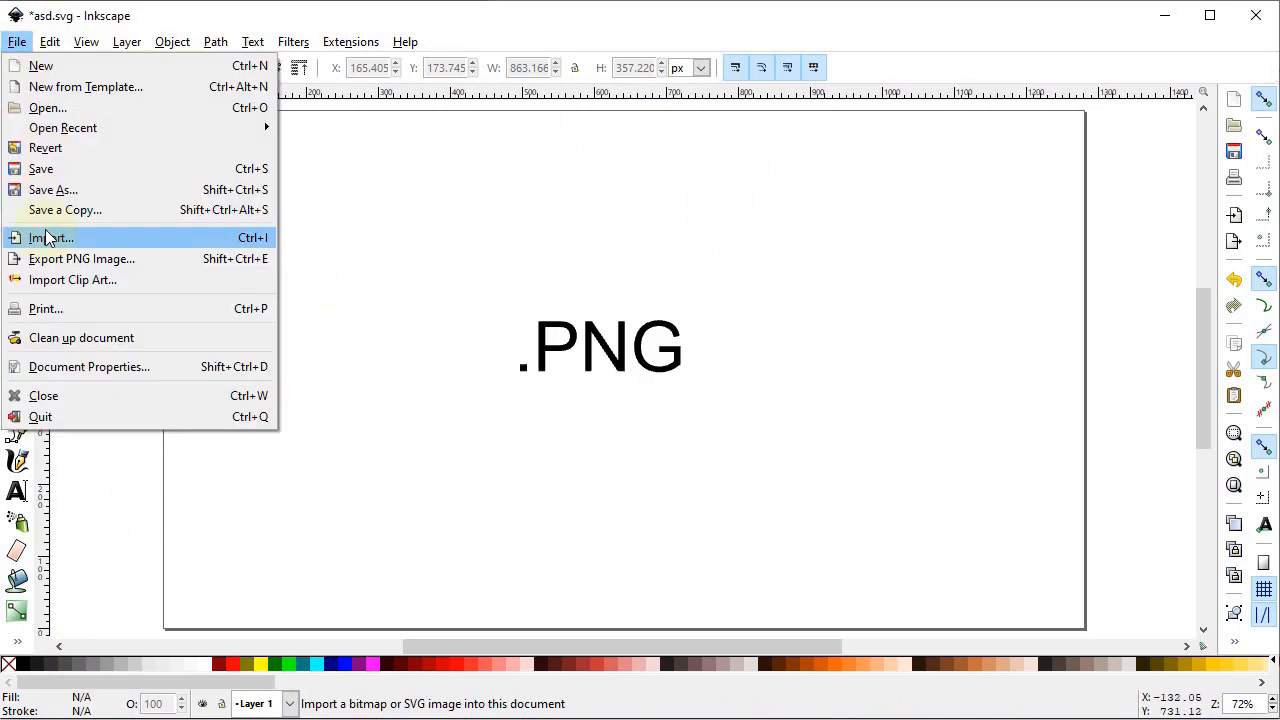
click(47, 237)
click(162, 337)
click(955, 600)
drag(951, 594, 834, 272)
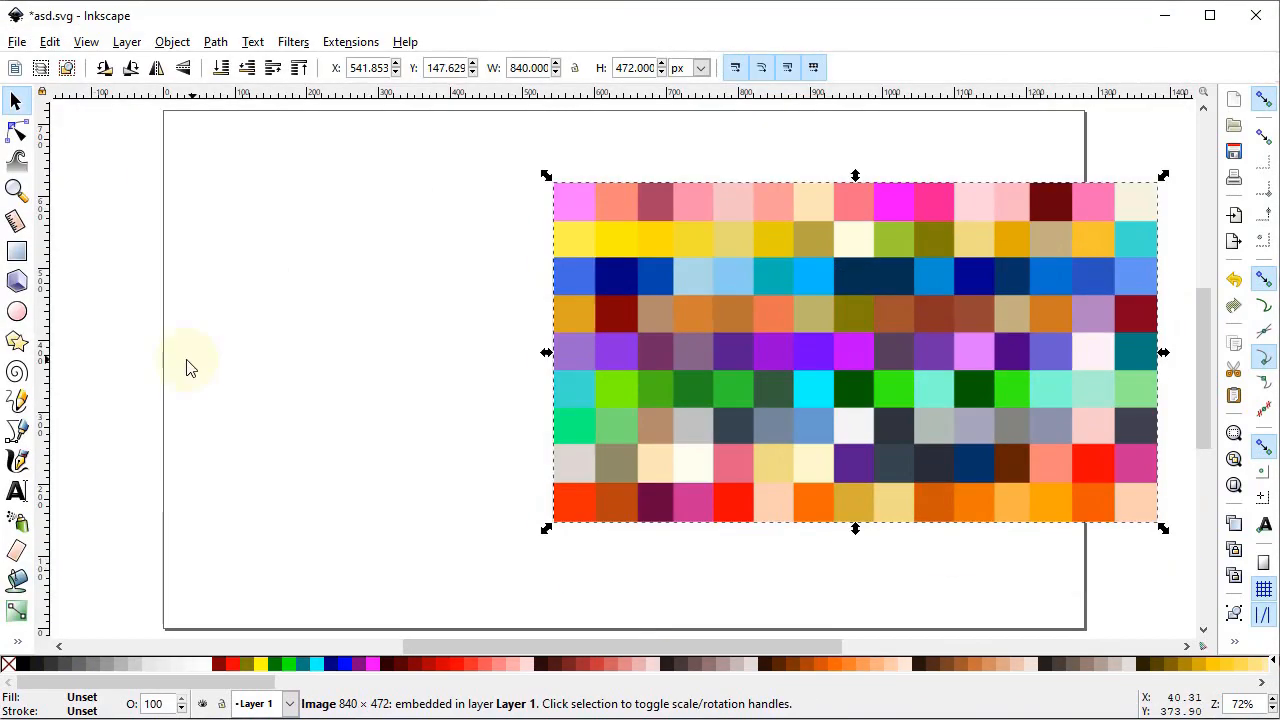
- Draw a circle about 327 px wide beside the palette and sample its fill from the image with the Dropper: dark red, navy, yellow, finally green
click(27, 316)
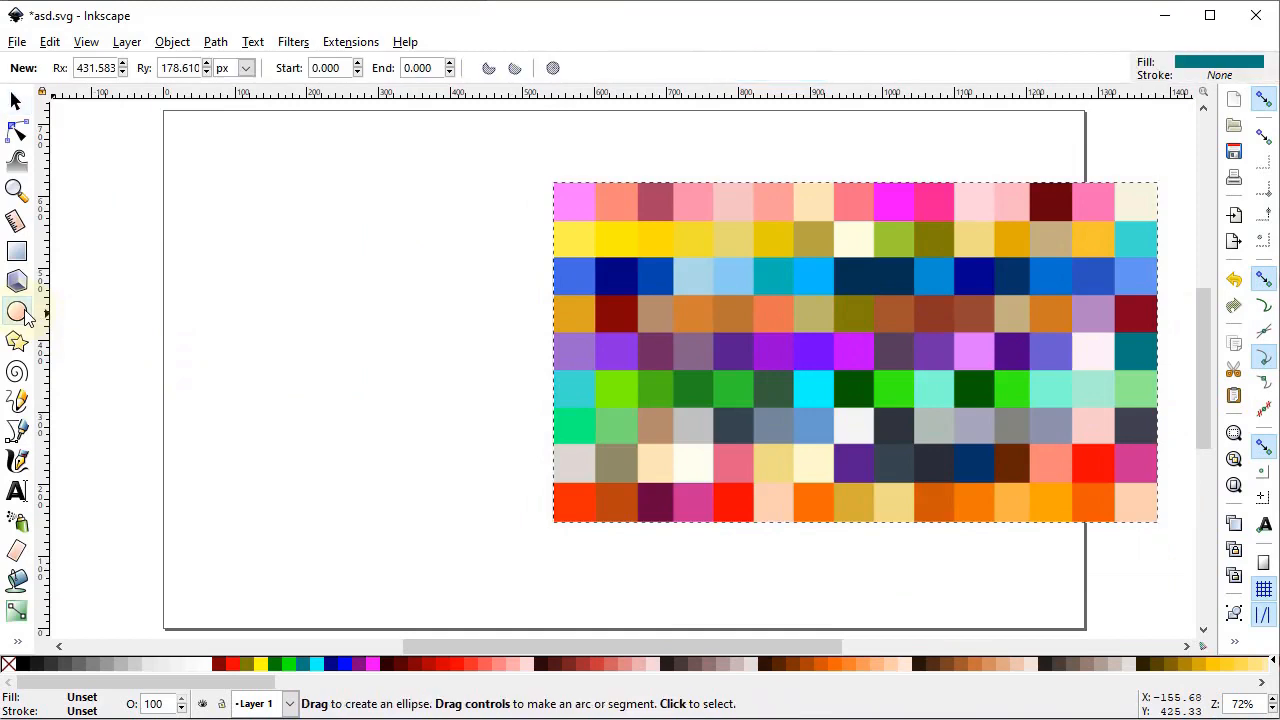
drag(215, 238, 447, 489)
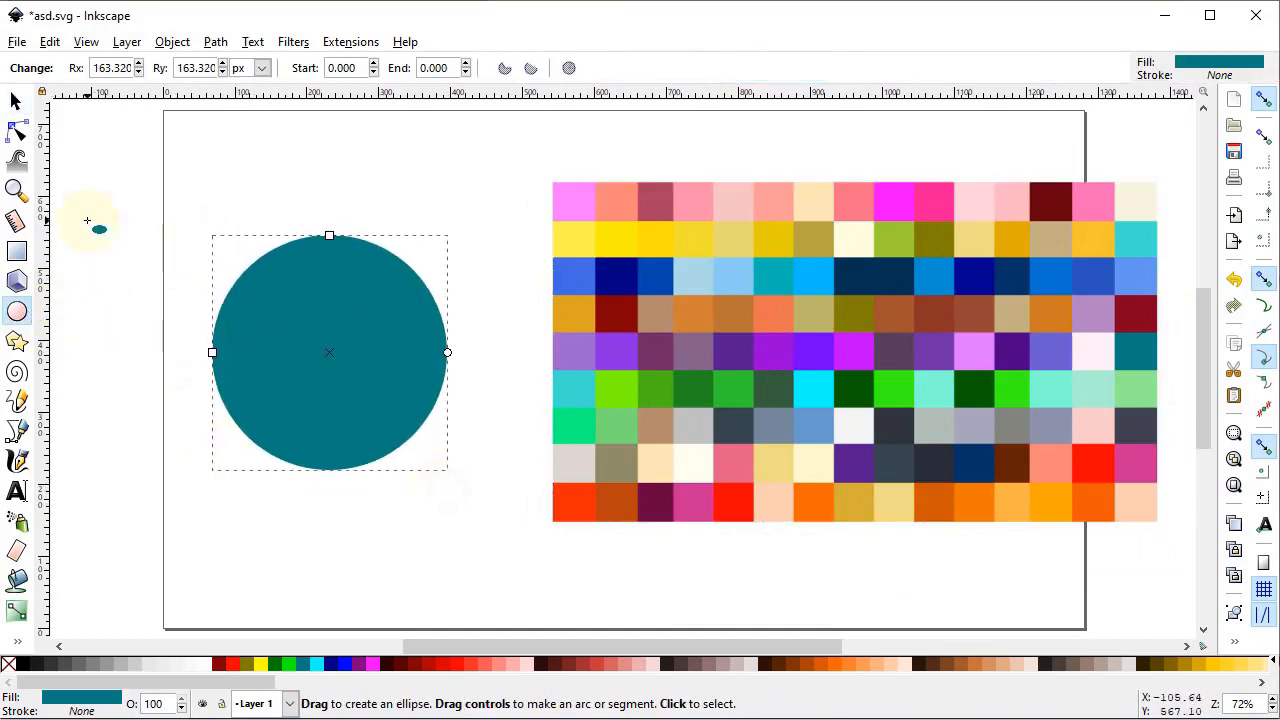
click(17, 641)
click(75, 660)
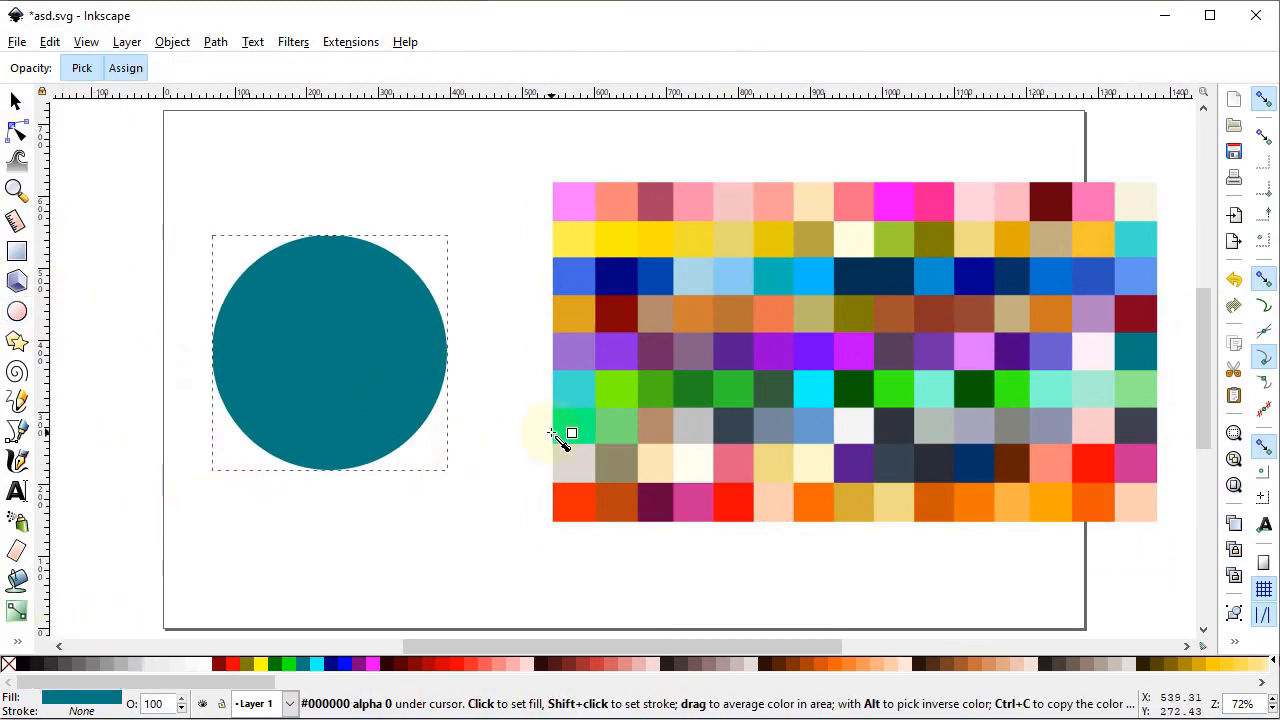
click(621, 309)
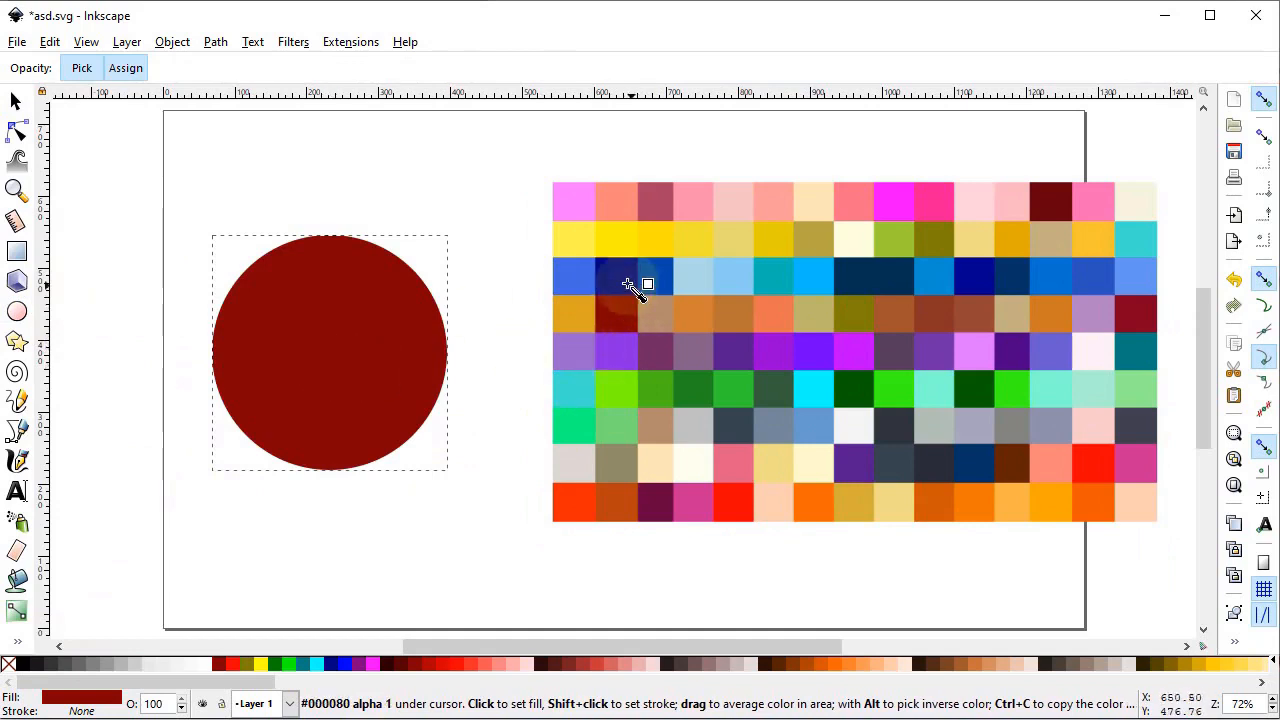
click(623, 281)
click(662, 239)
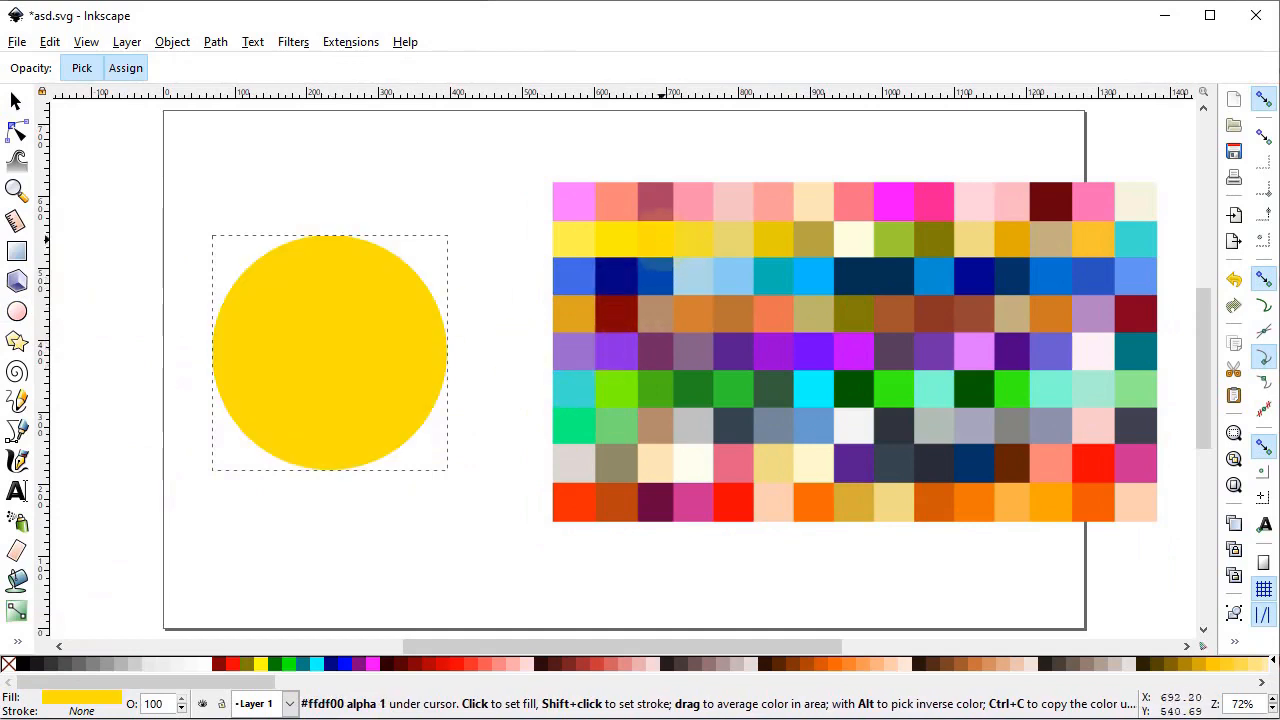
click(735, 393)
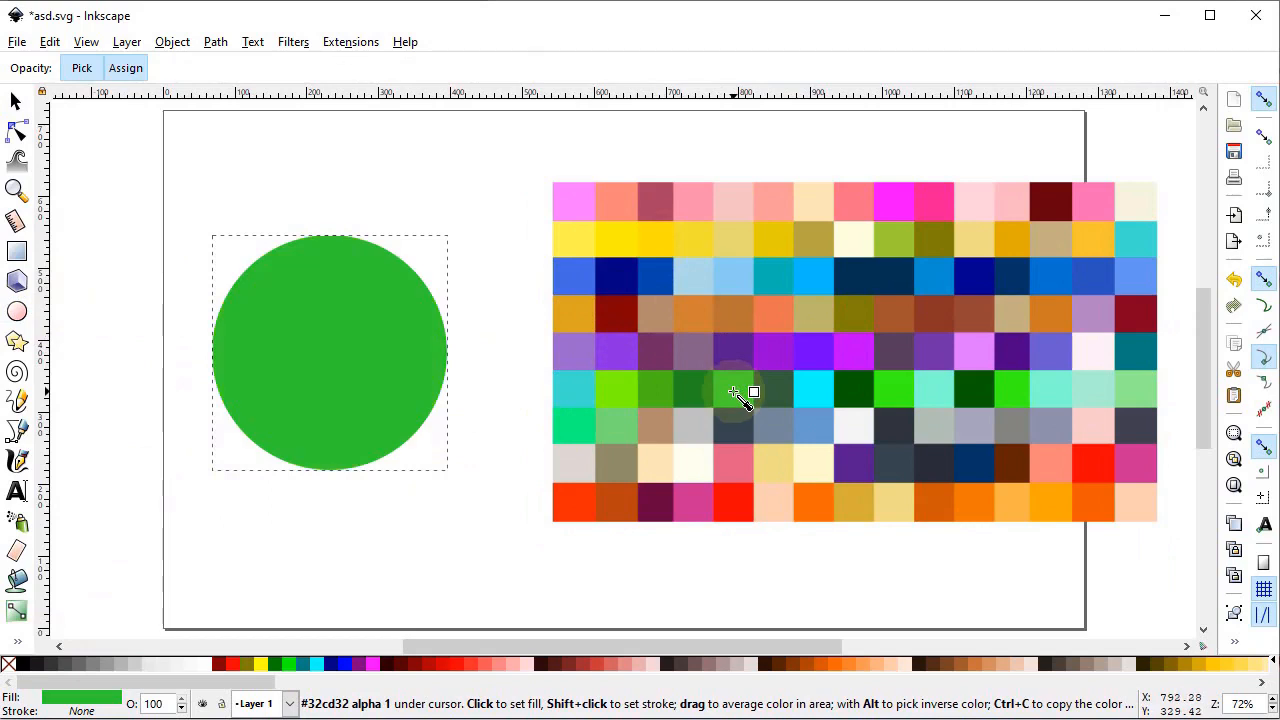
- Delete the green circle and the imported palette image together
key(s)
drag(1166, 137, 126, 551)
key(Delete)
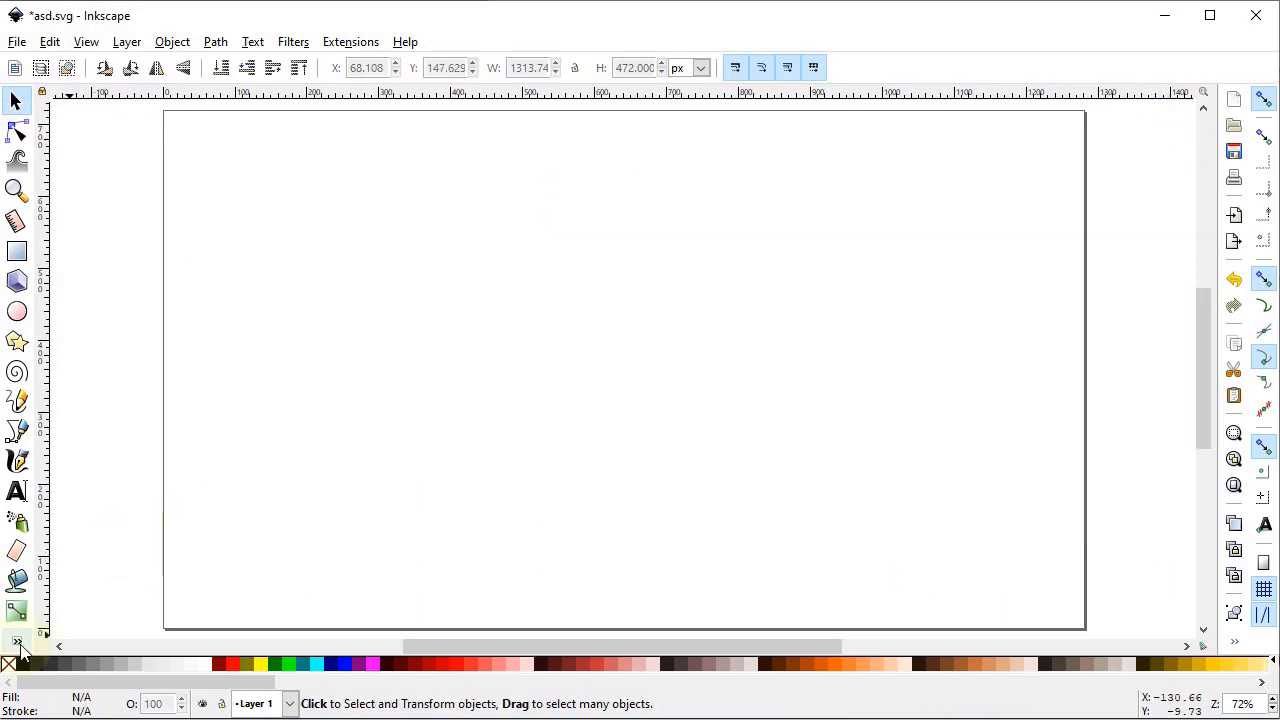
- Draw three separate ellipses: one near the page's upper middle, one about 122 by 145 px lower left, one about 161 by 177 px to the right
click(16, 311)
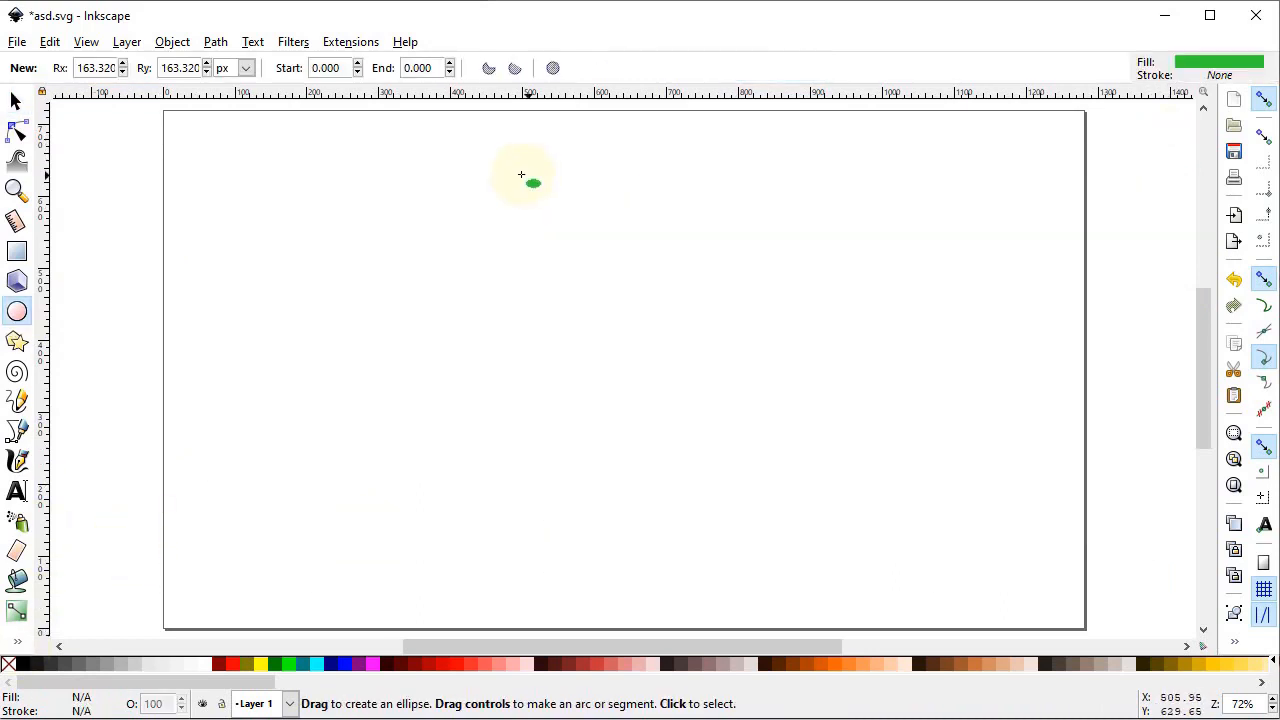
drag(500, 162, 605, 280)
drag(326, 369, 411, 471)
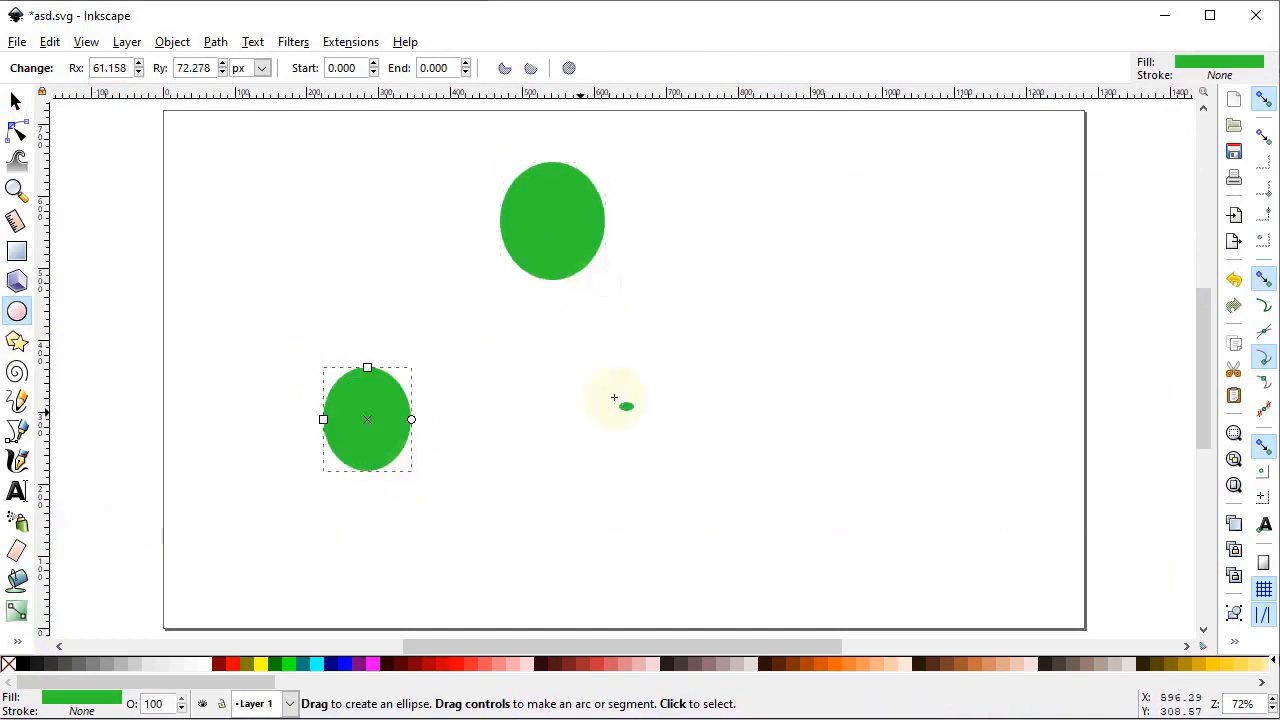
drag(675, 322, 792, 448)
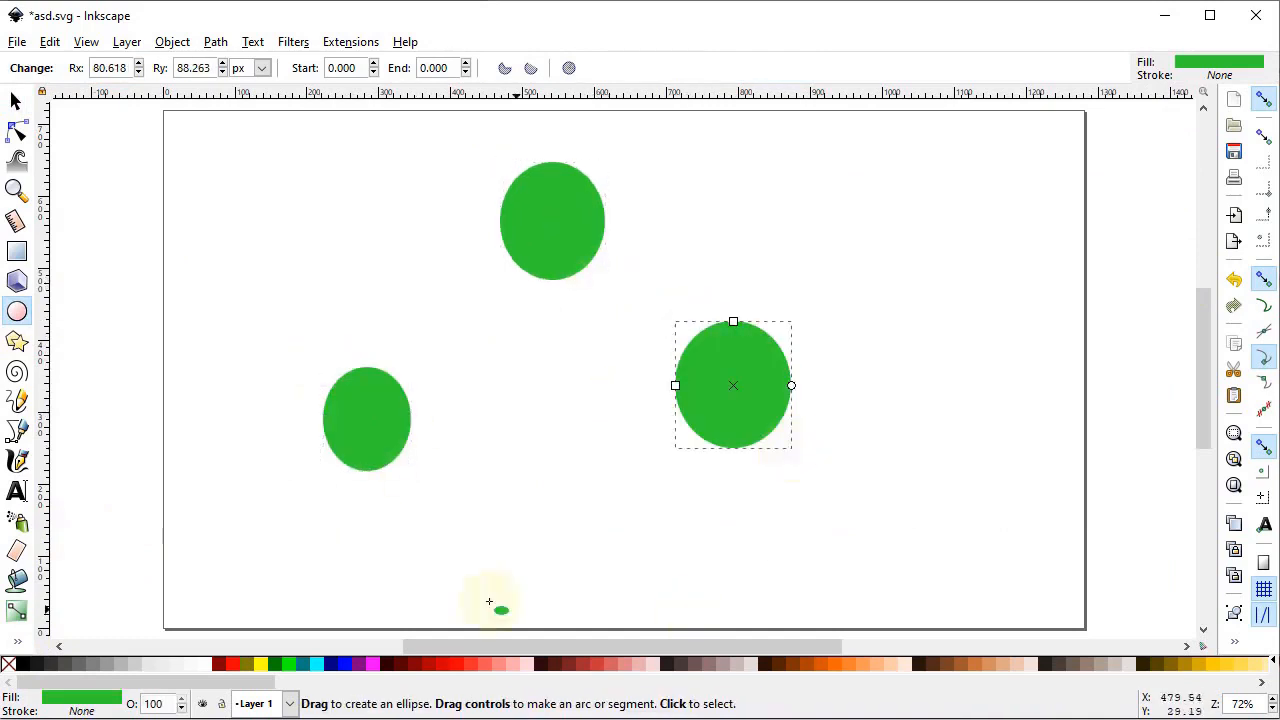
- Link the lower-left and right ellipses to the upper ellipse with straight connectors running between their centres
click(15, 644)
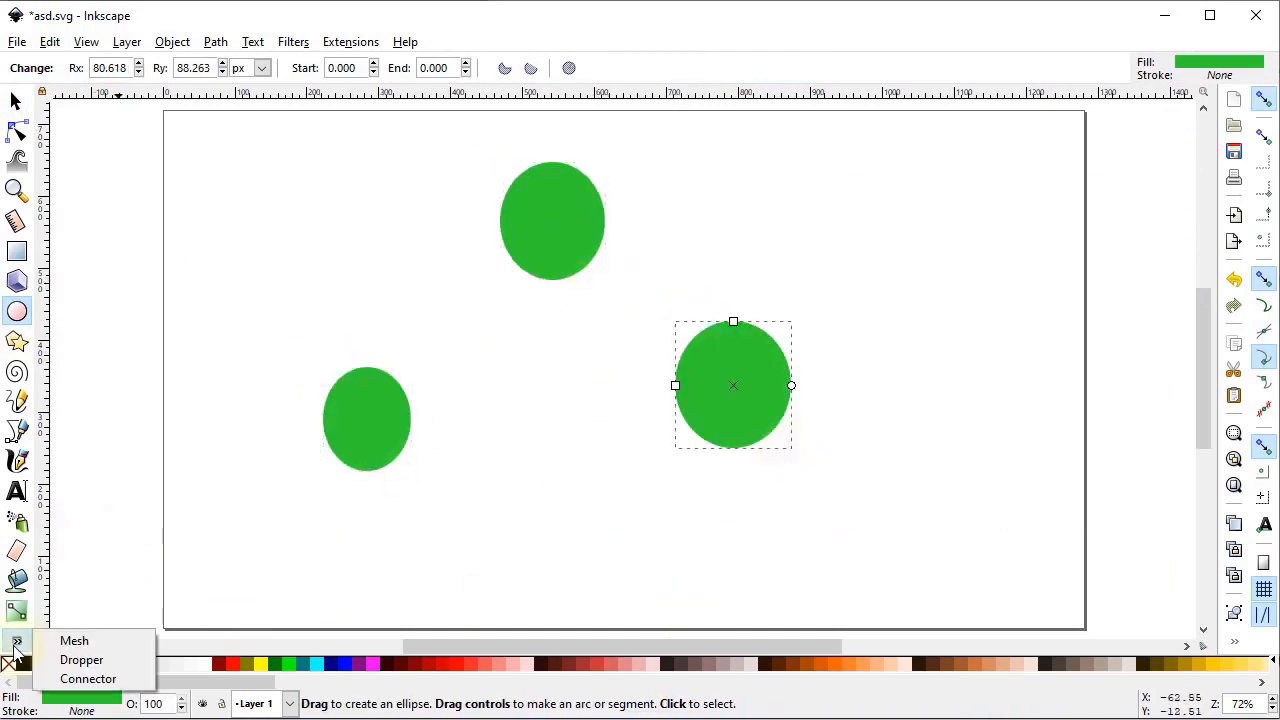
click(100, 678)
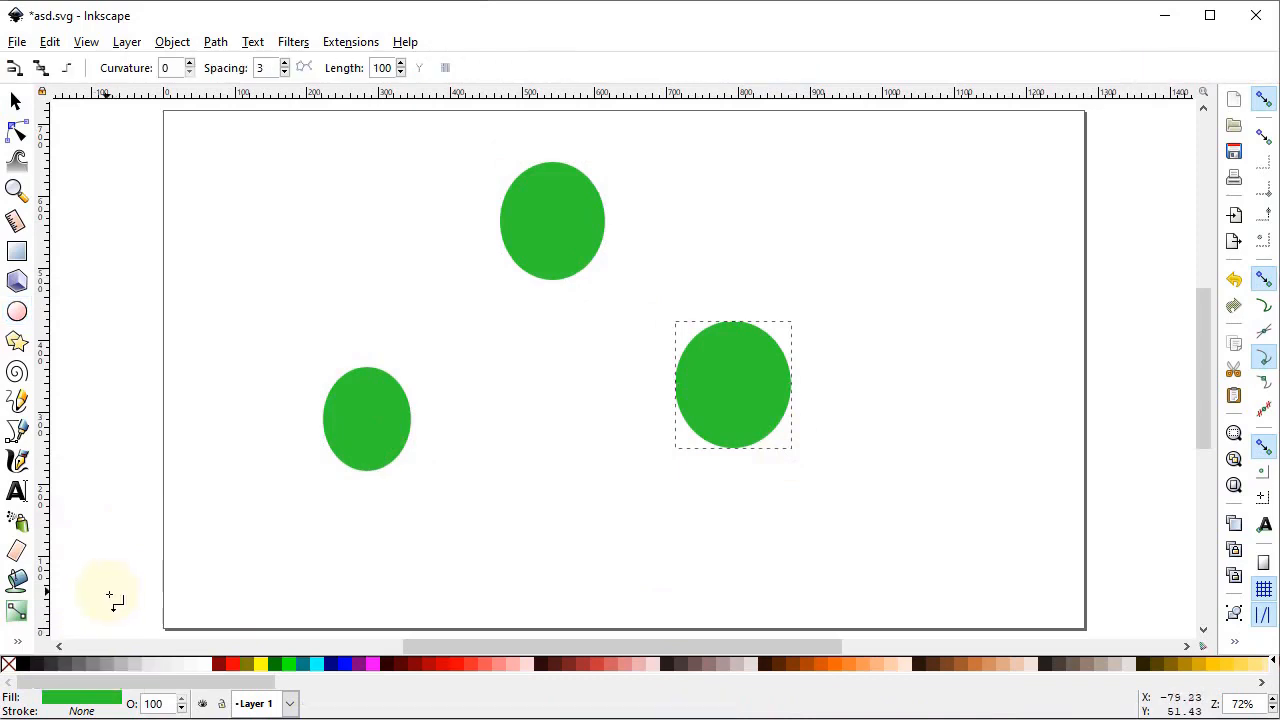
click(368, 420)
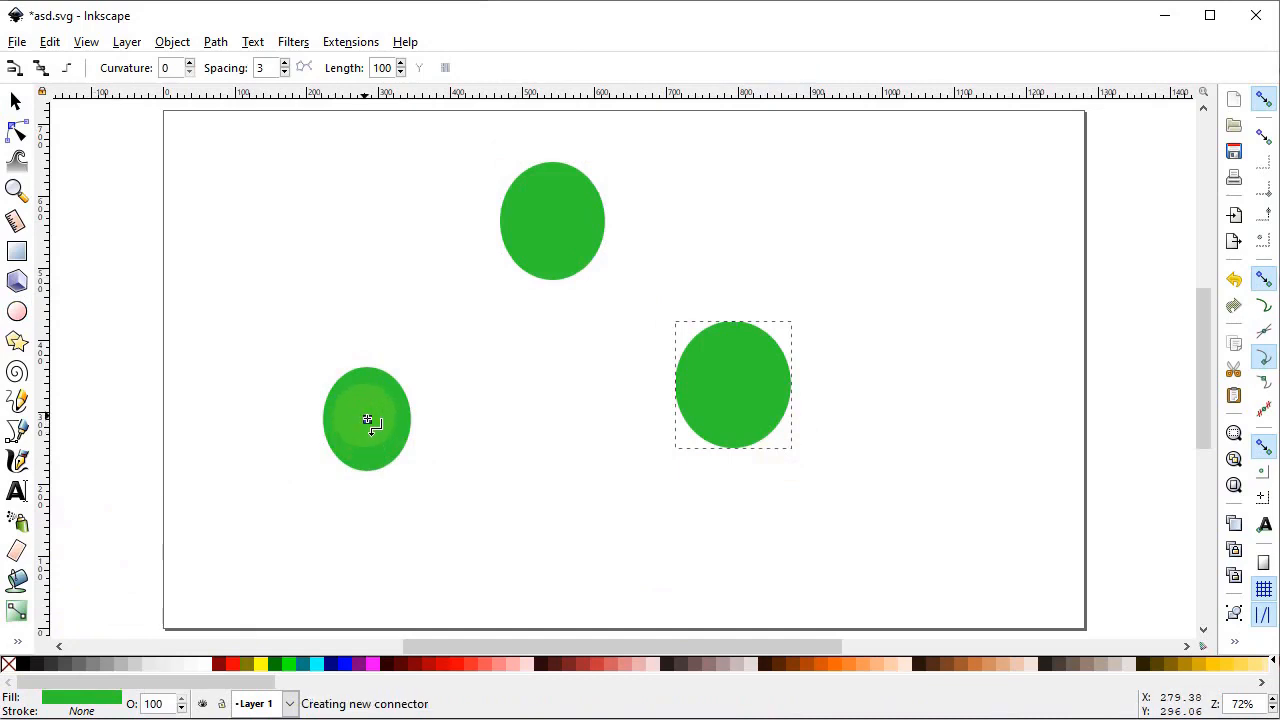
click(551, 228)
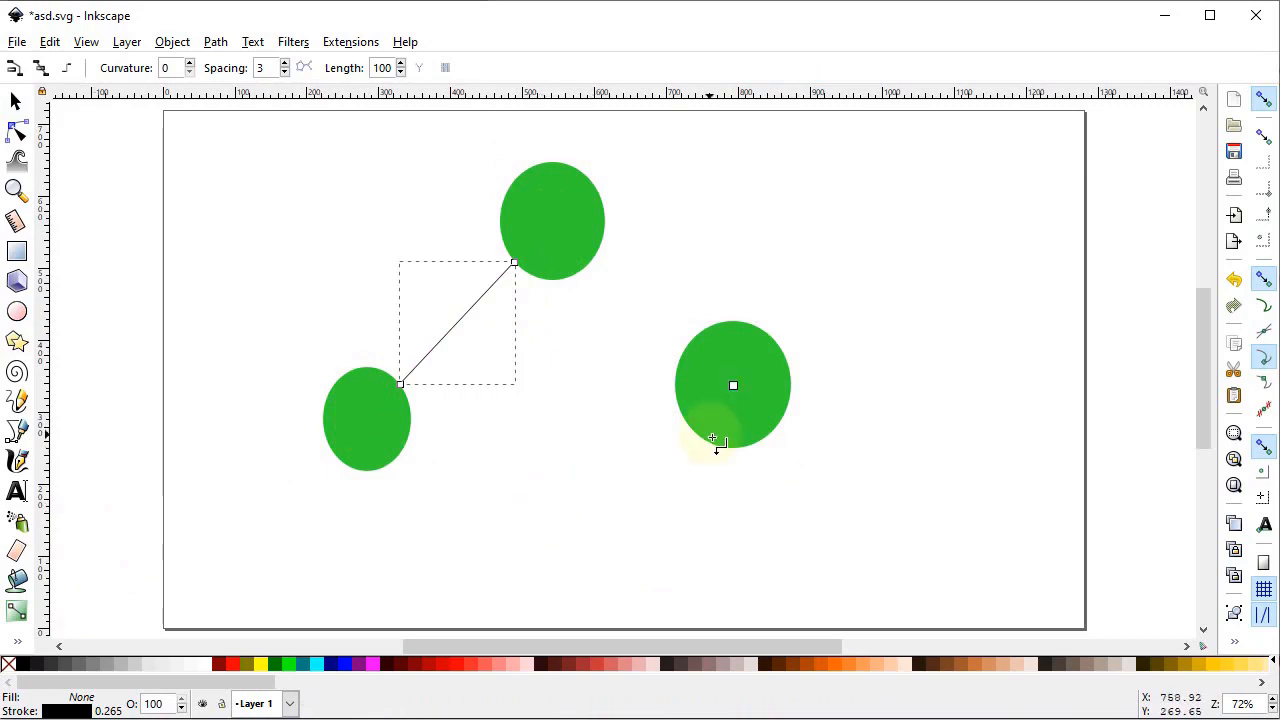
click(732, 386)
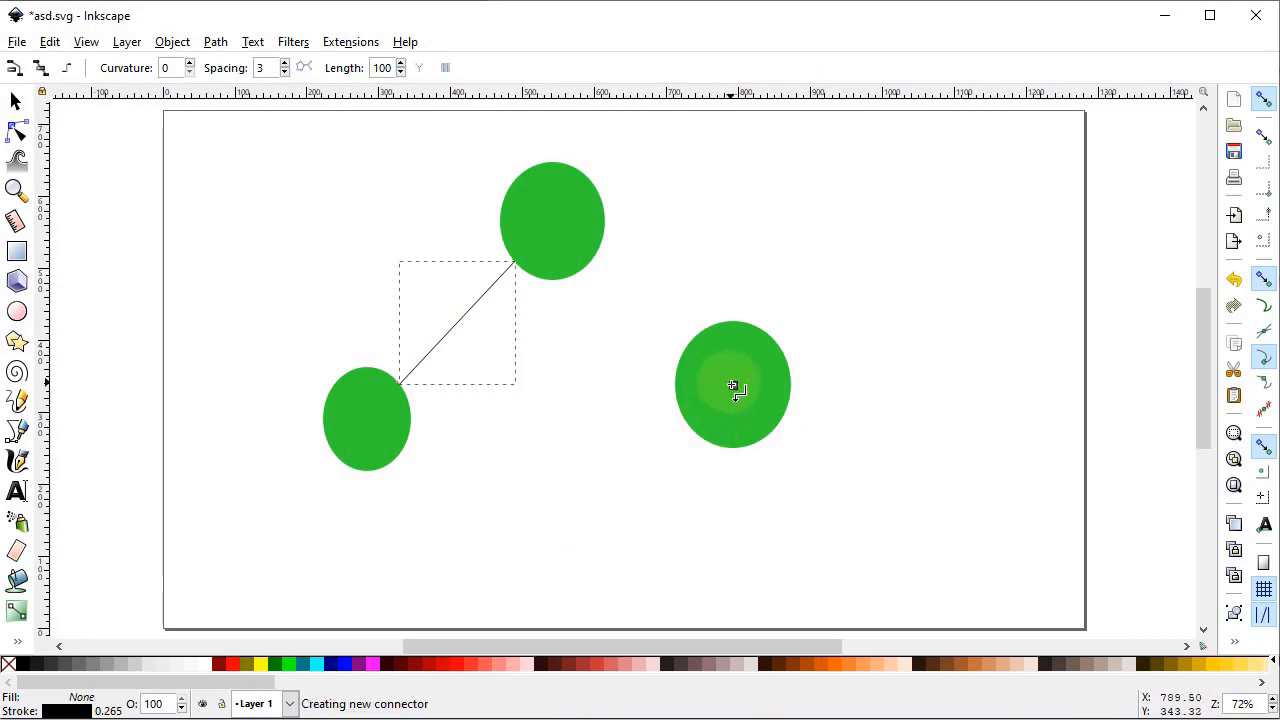
click(553, 222)
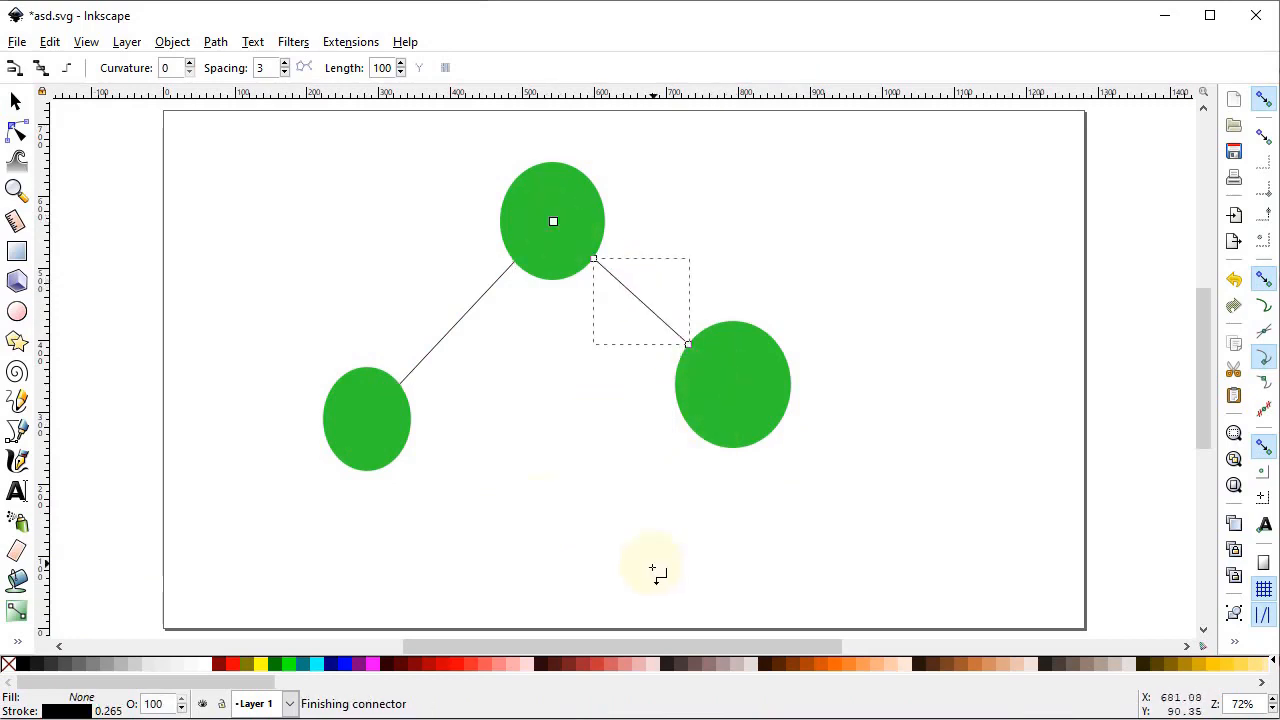
- Move the lower-left ellipse to about X 56, Y 21 px and the right ellipse to about X 1045, Y 89 px
key(s)
drag(390, 433, 268, 578)
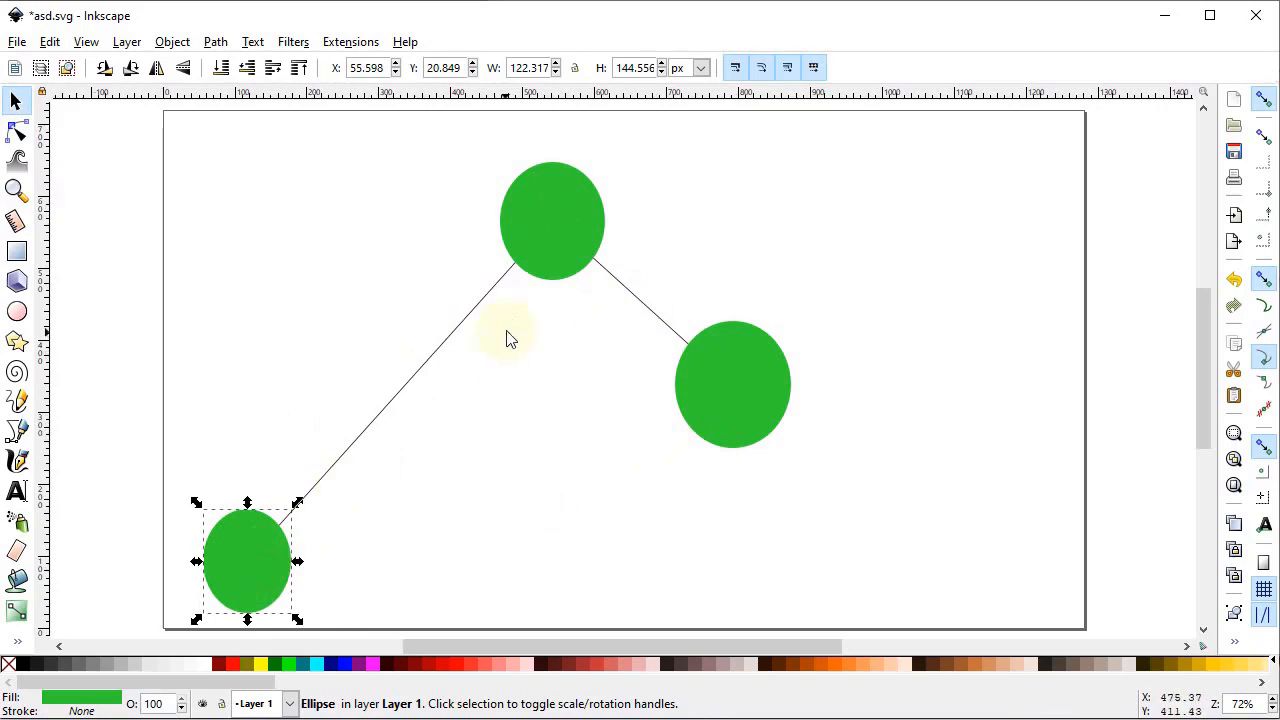
click(772, 407)
drag(772, 407, 990, 511)
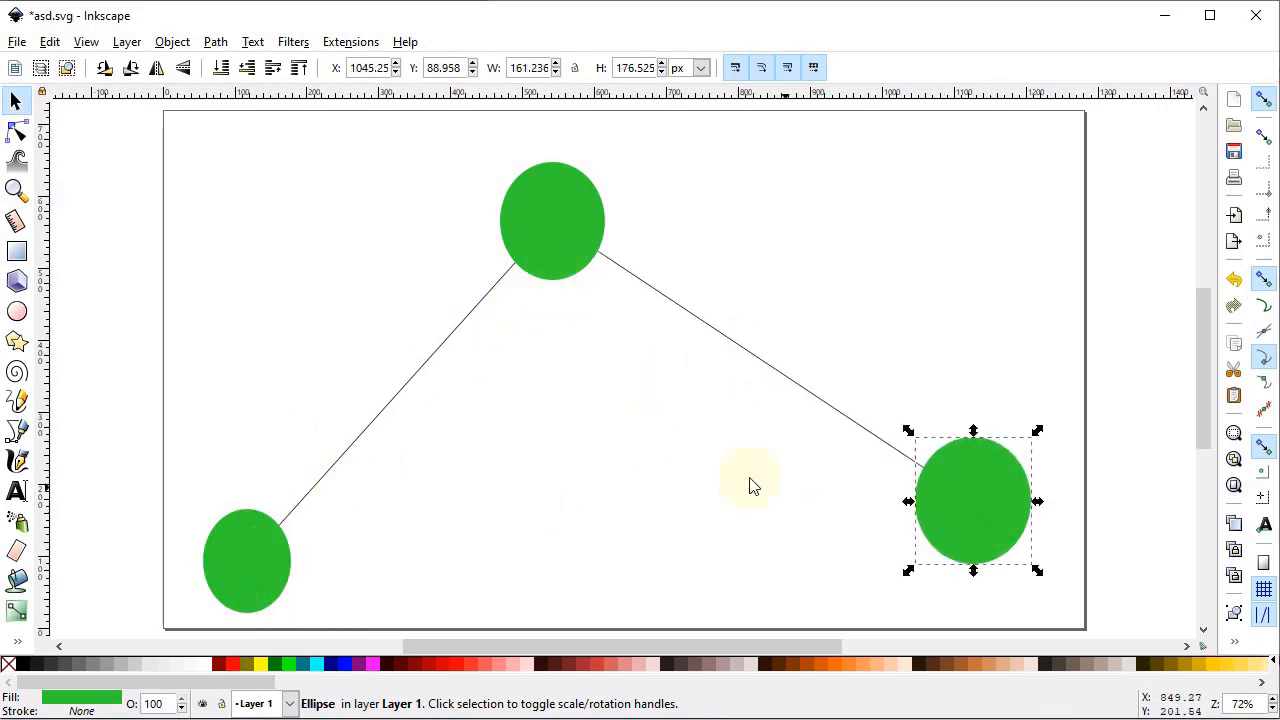
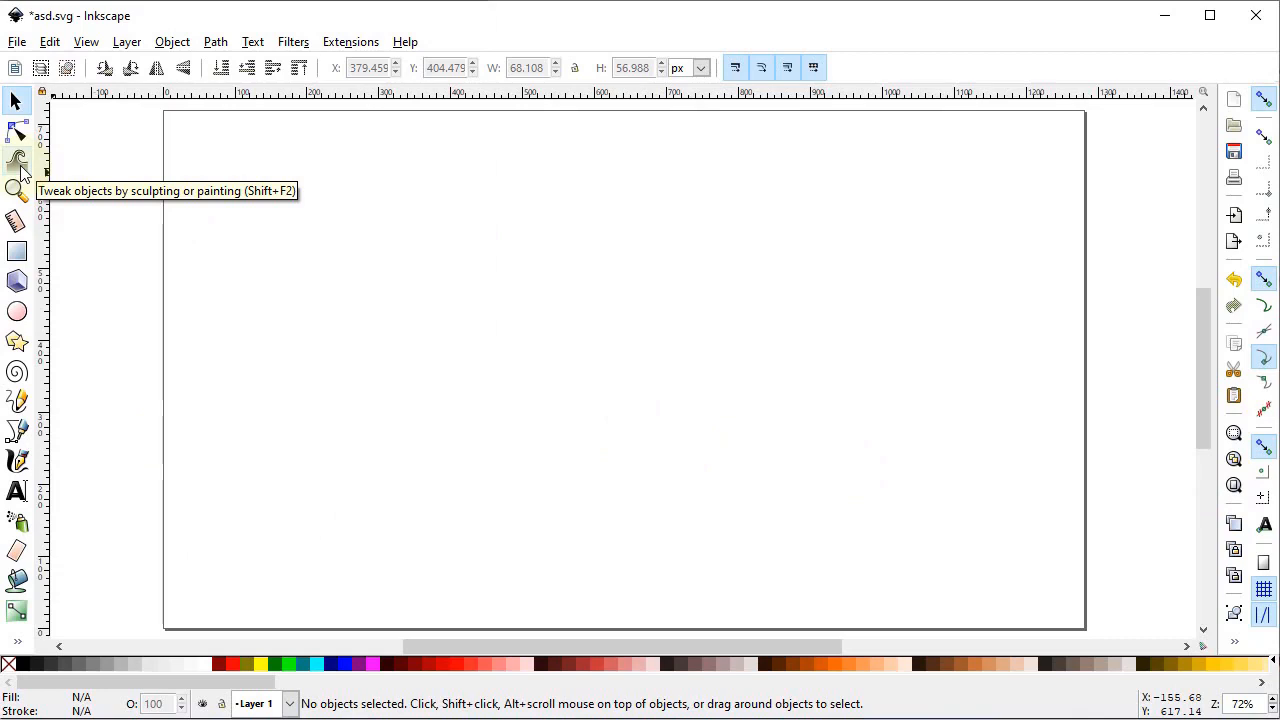
- Draw a small circle about 67 by 68 px near the middle of the empty page
click(17, 311)
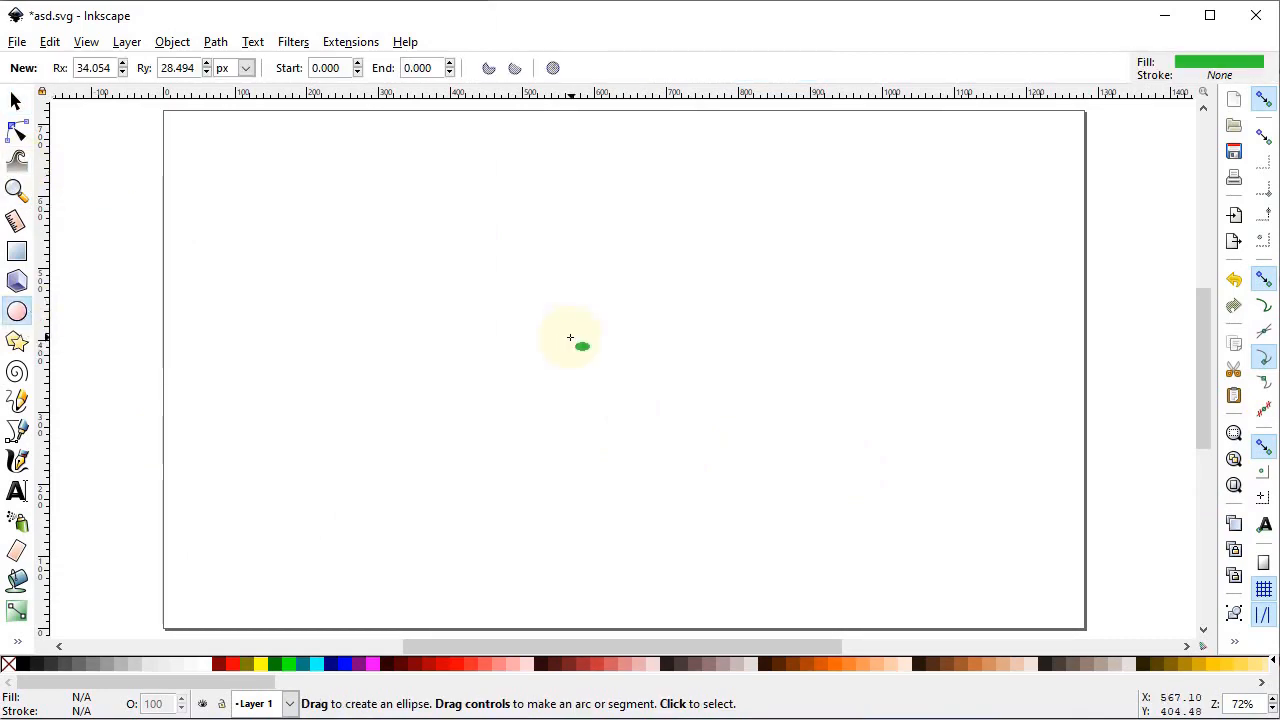
drag(568, 326, 616, 375)
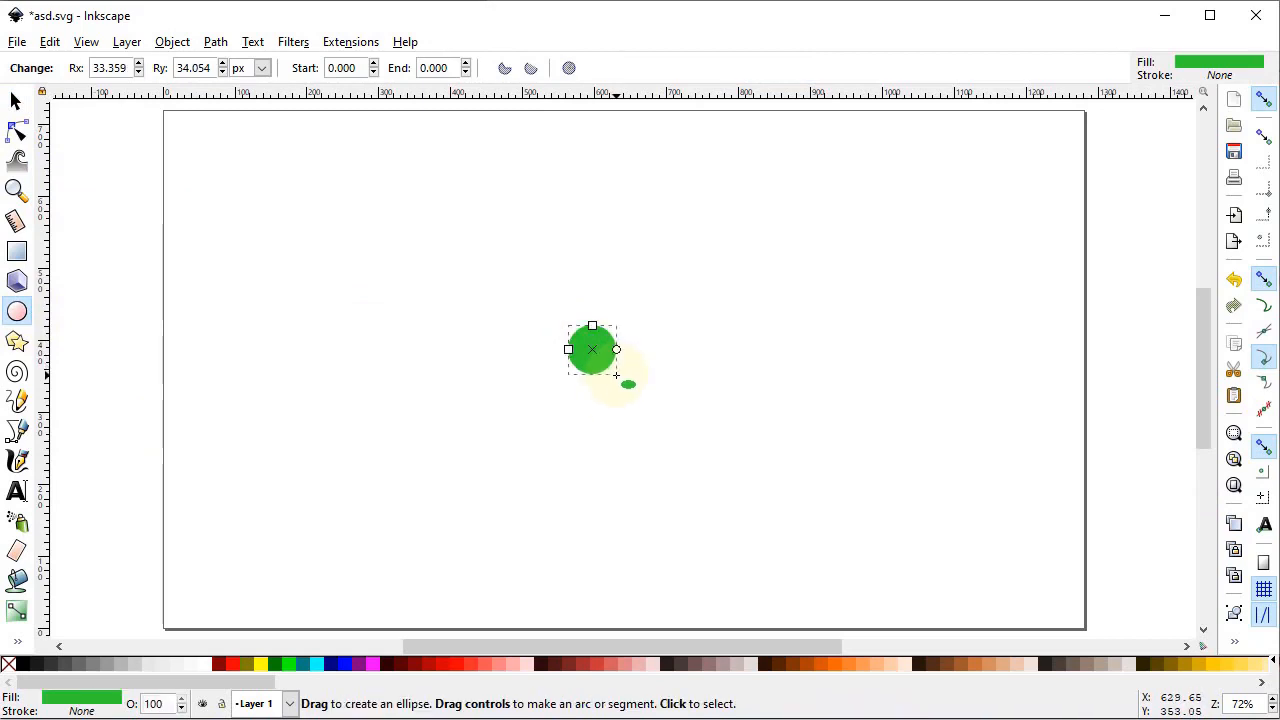
- Magnify the small circle with the Zoom tool to 576%
click(15, 189)
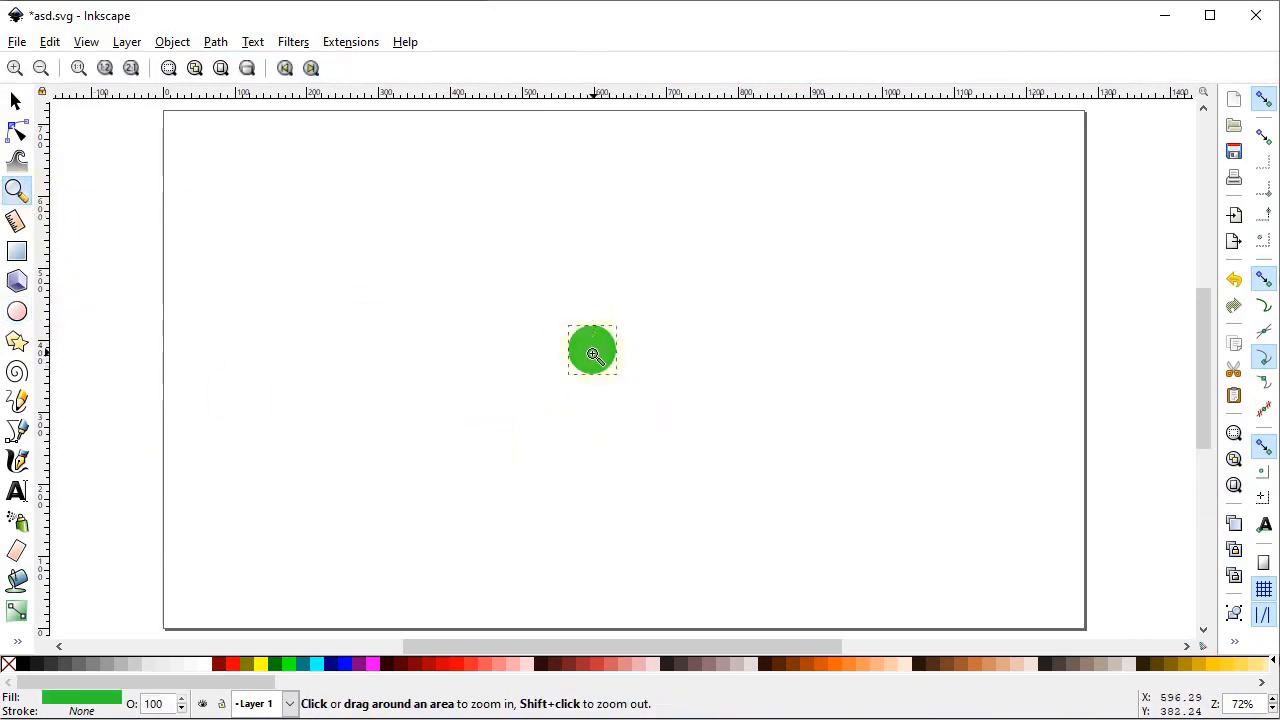
click(592, 353)
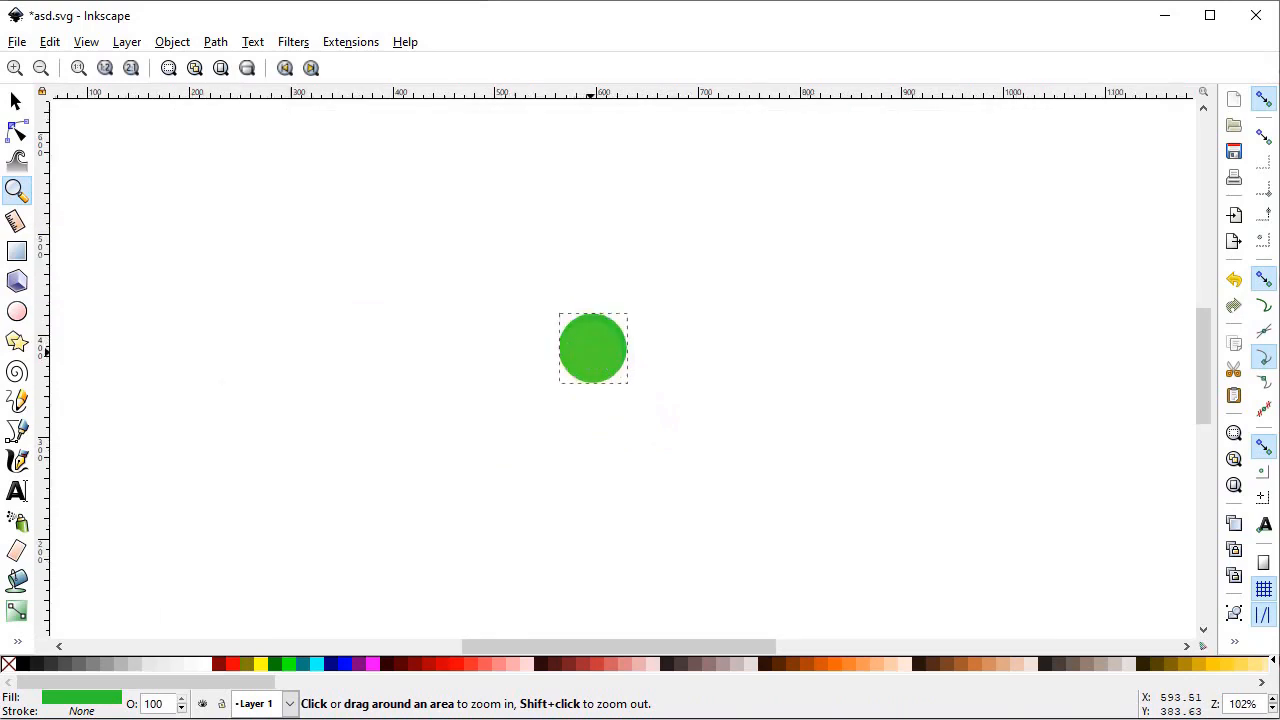
click(594, 352)
click(595, 352)
click(597, 351)
click(598, 351)
click(599, 350)
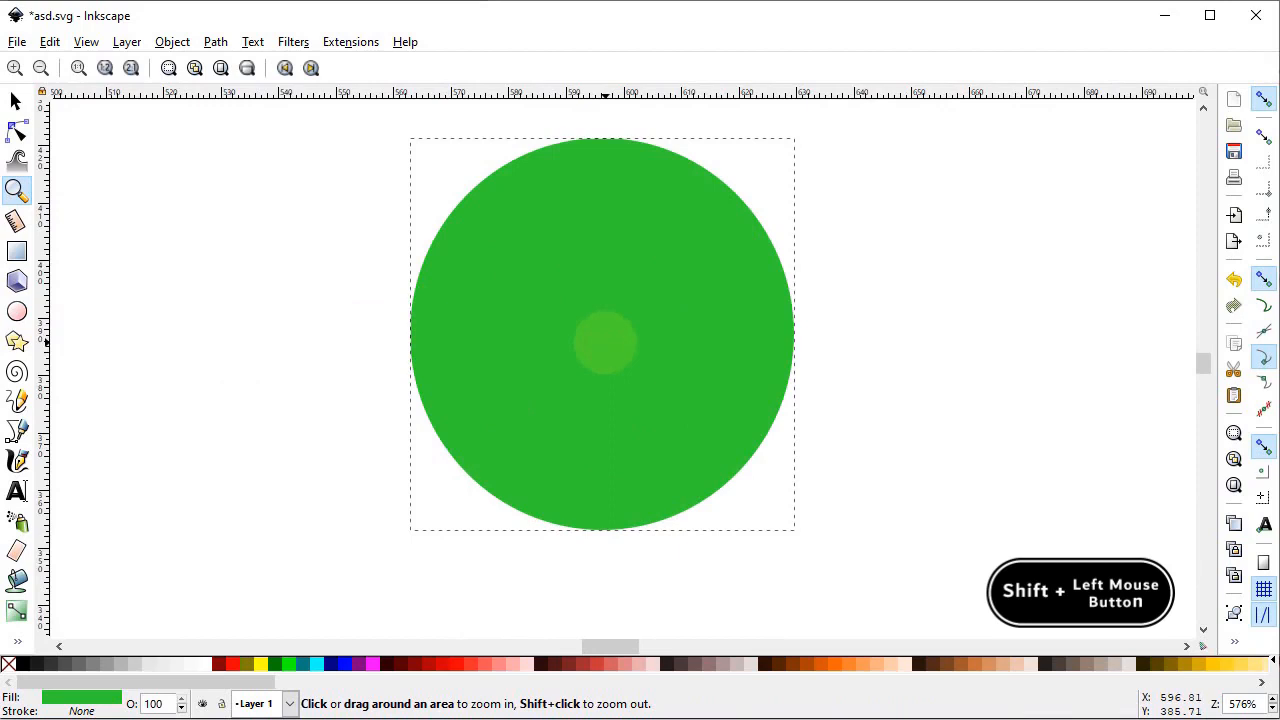
- Zoom out from the circle to 36%, and fit the whole page in the view
shift+click(601, 323)
shift+click(601, 323)
shift+click(601, 323)
shift+click(601, 323)
shift+click(601, 323)
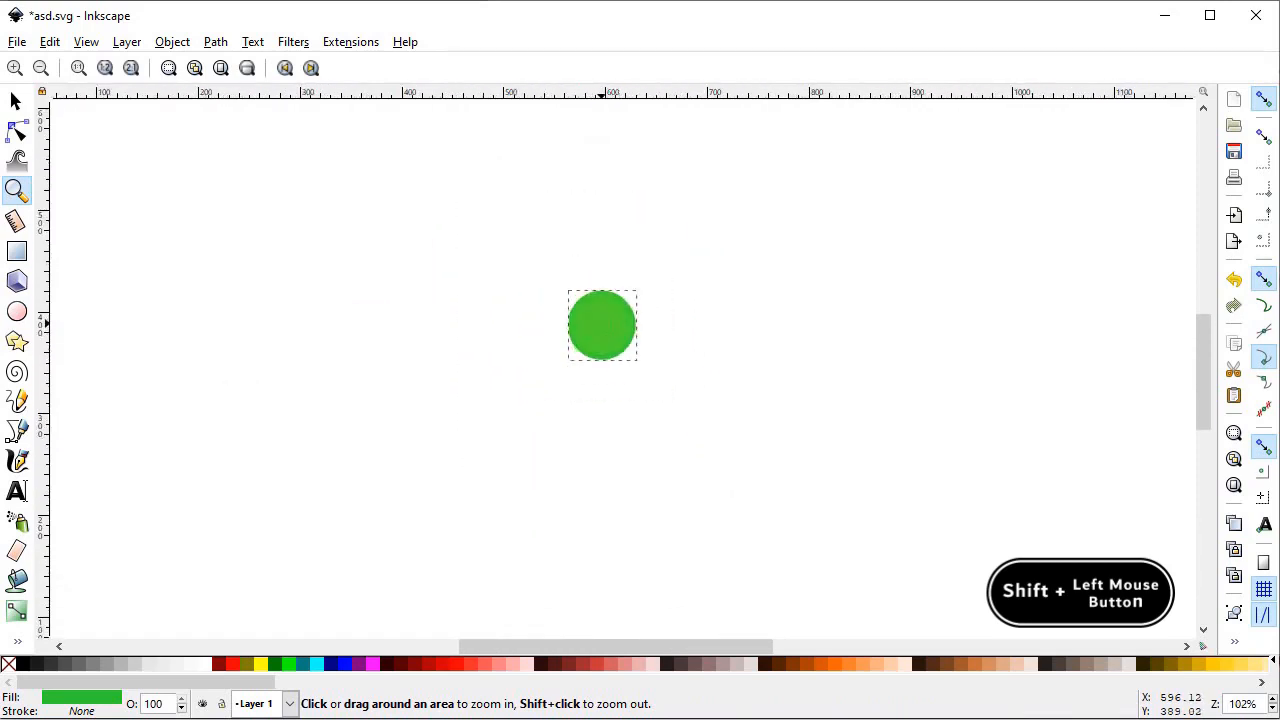
shift+click(601, 323)
shift+click(601, 323)
shift+click(601, 323)
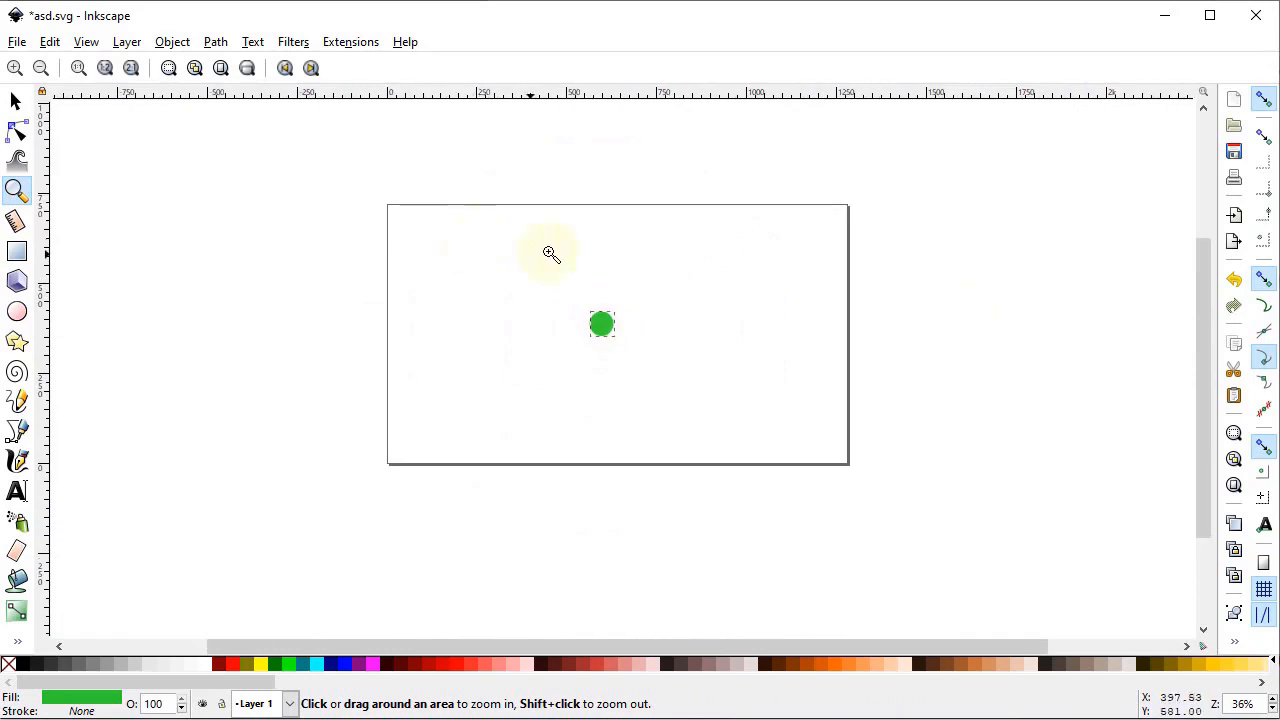
click(1234, 487)
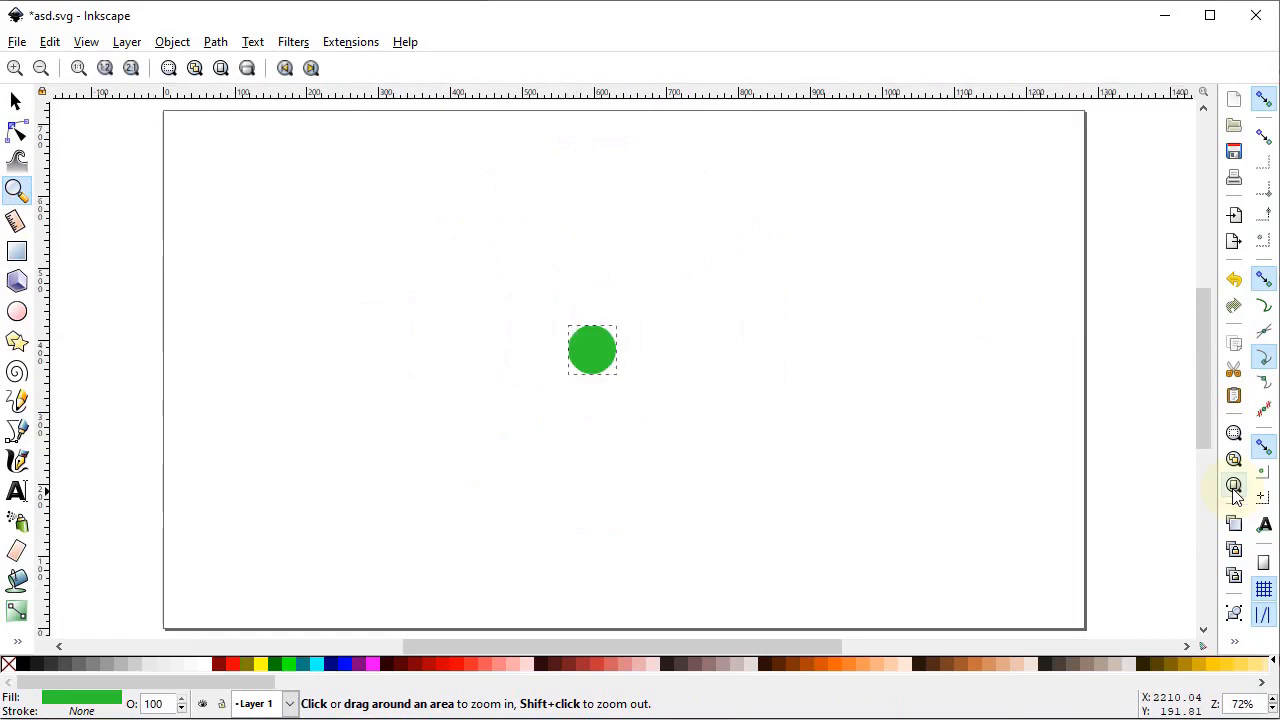
- Delete the small green circle from the page
key(s)
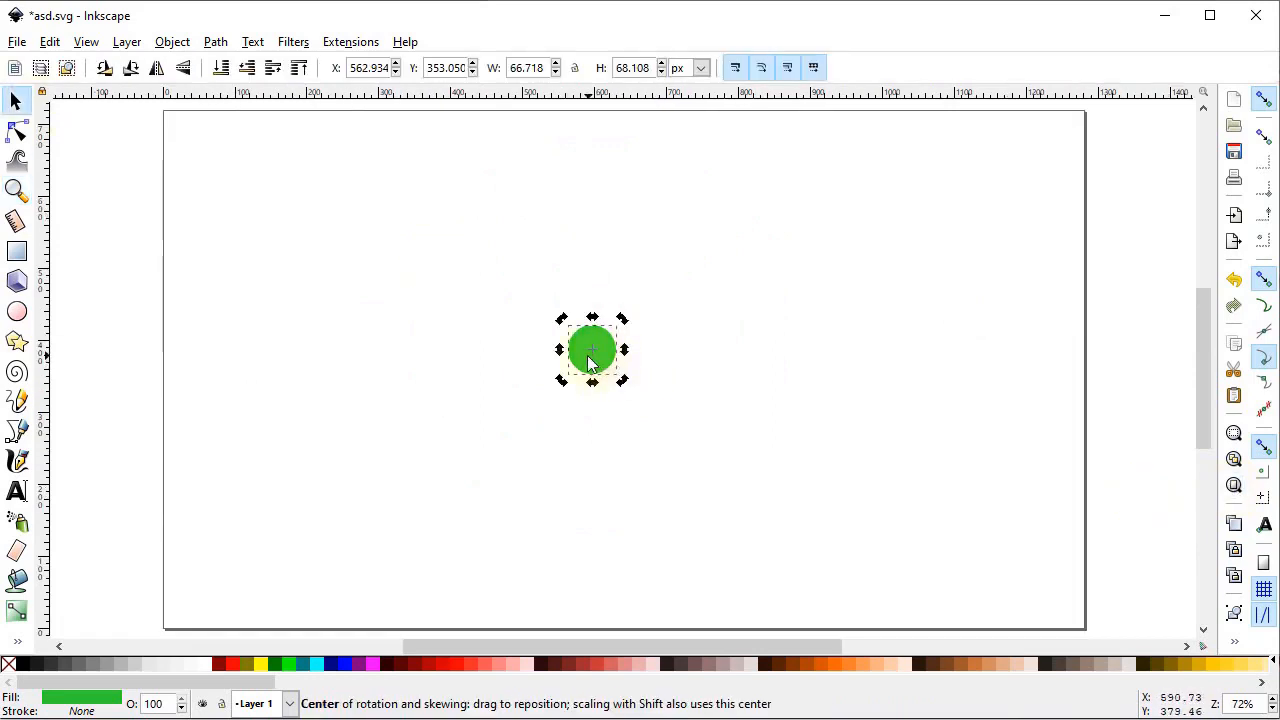
key(Delete)
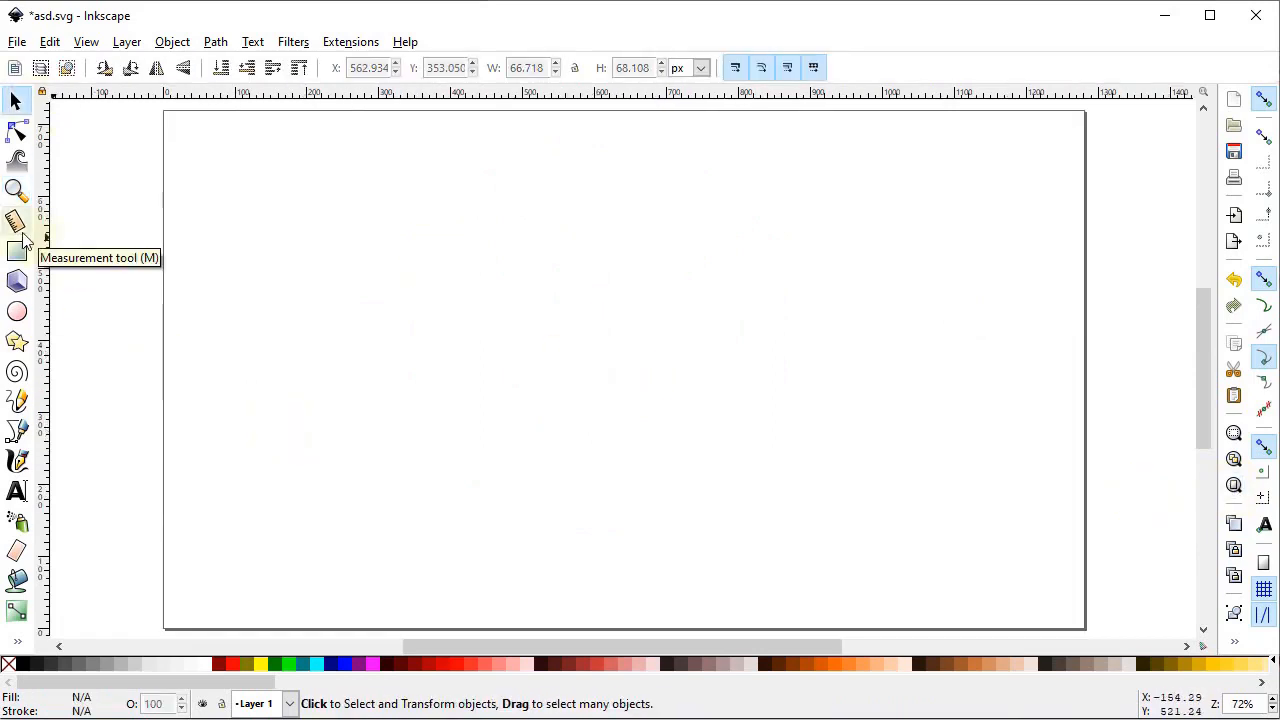